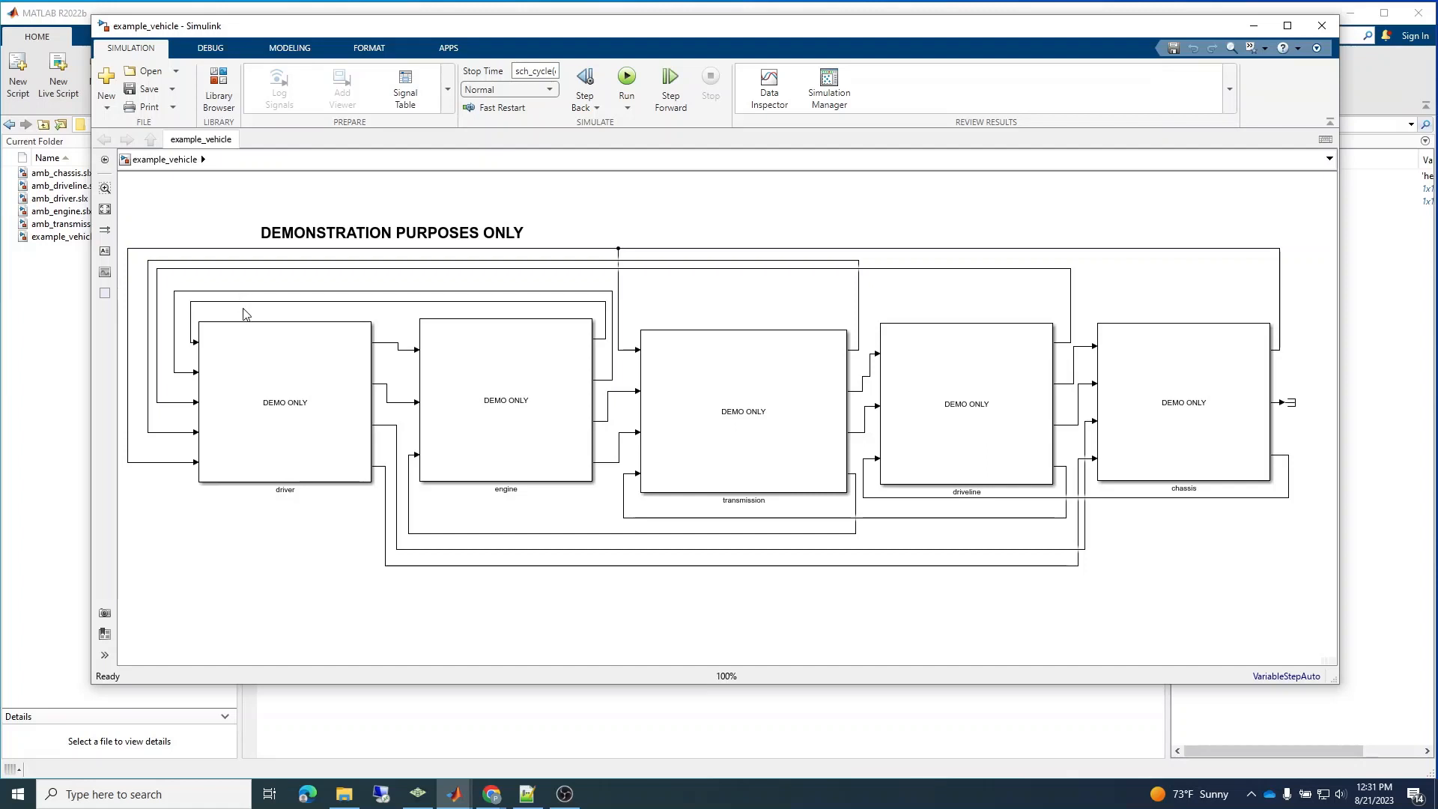
Examine the example vehicle's top-level blocks and the contents of the driver subsystem, returning to the top level.
click(263, 353)
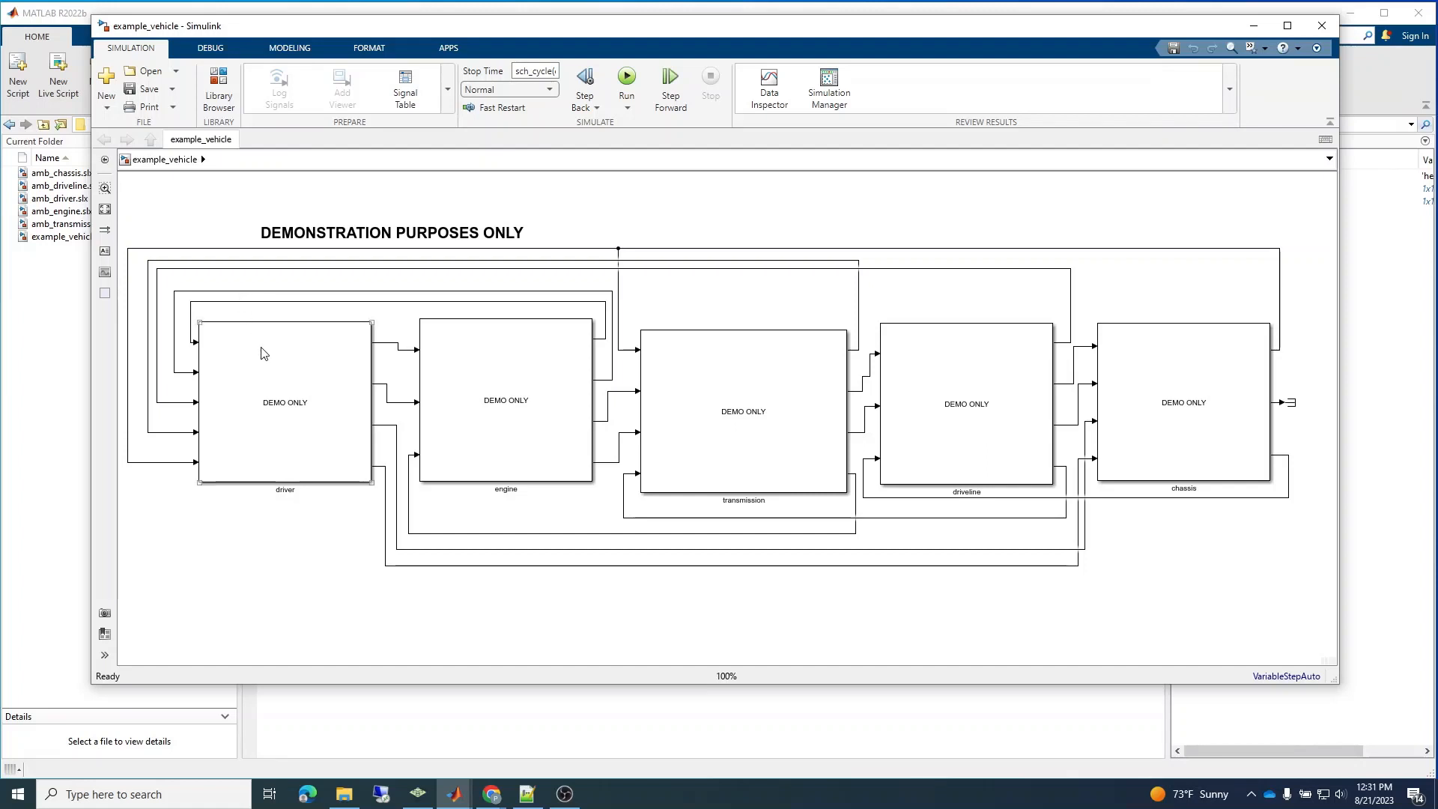
click(229, 302)
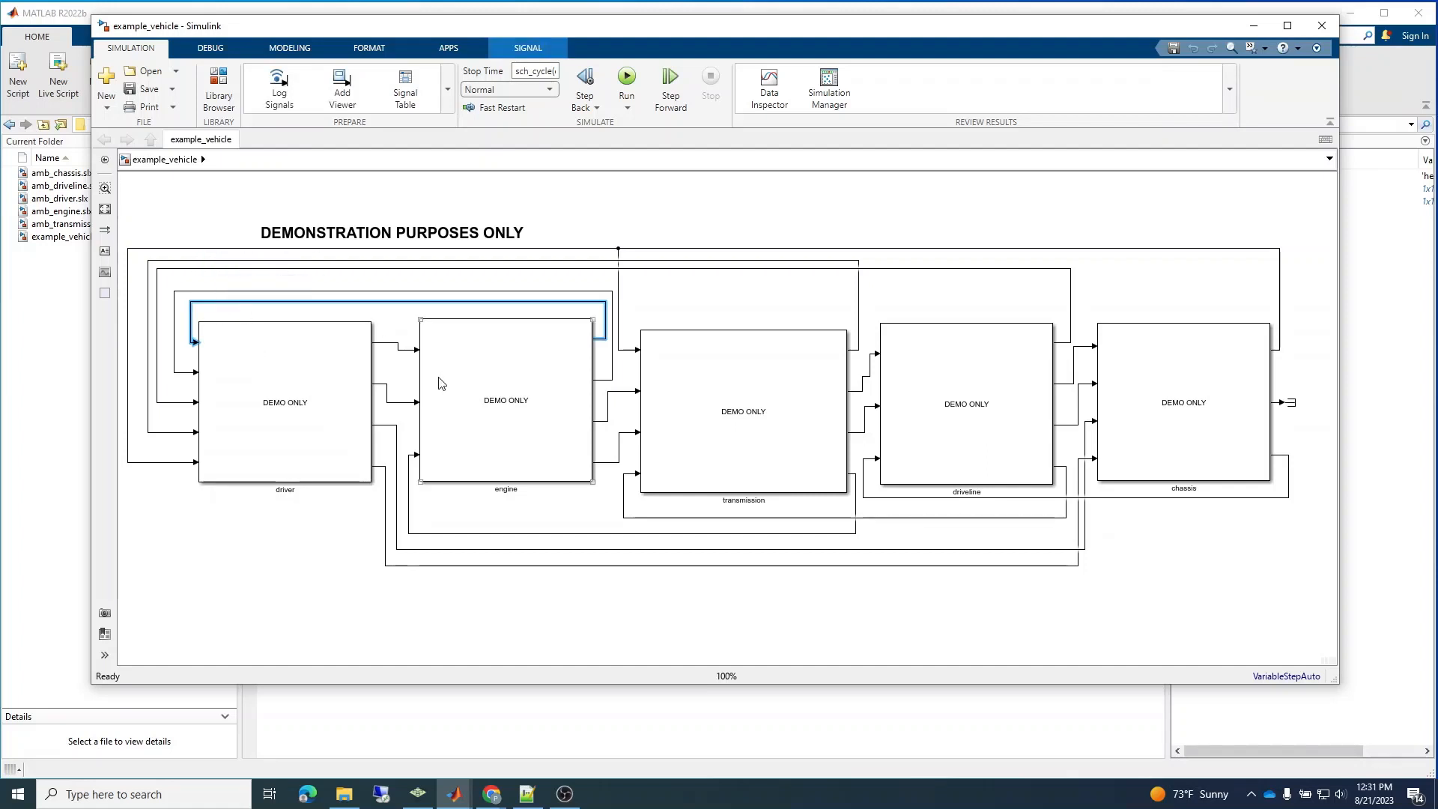
double_click(322, 416)
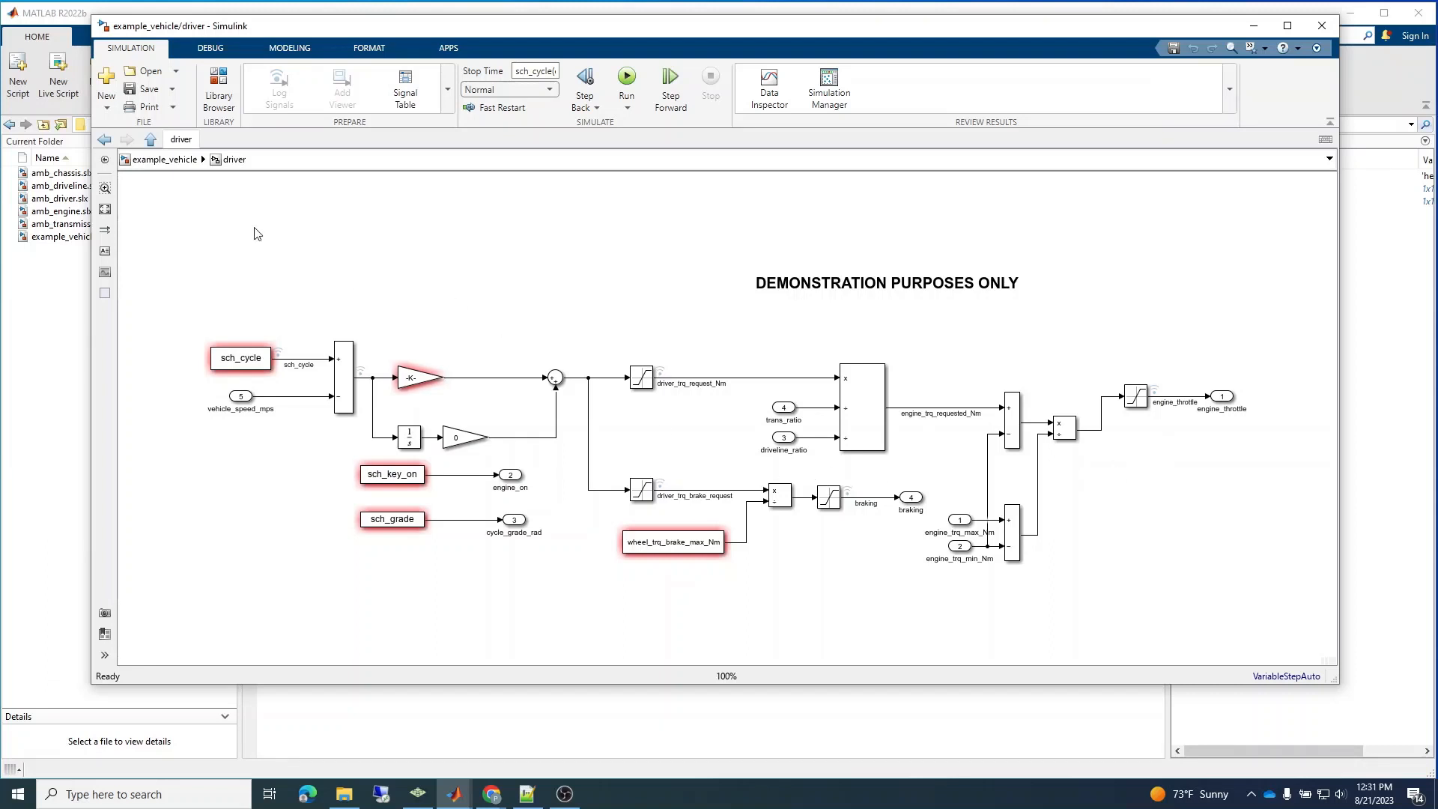
click(172, 162)
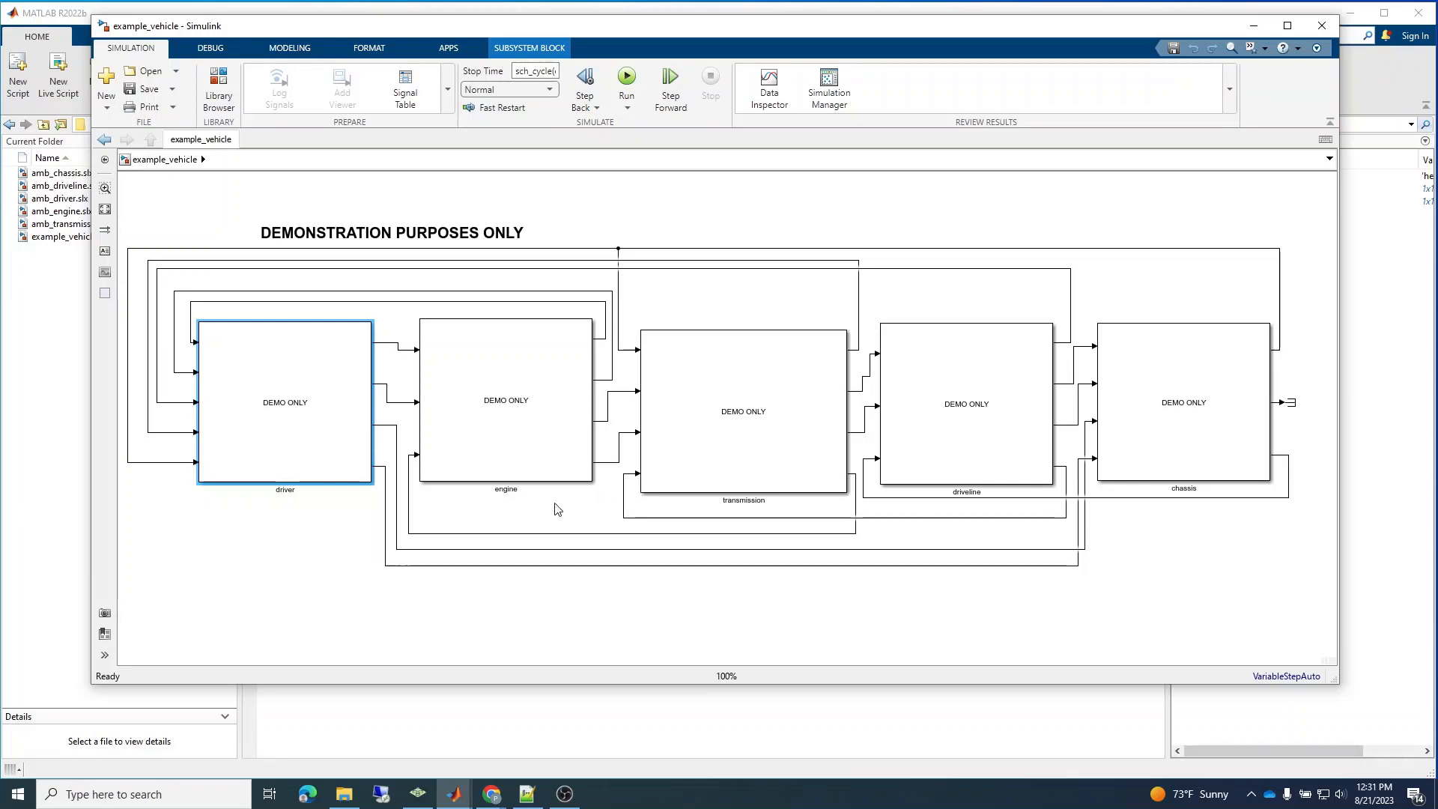
click(346, 550)
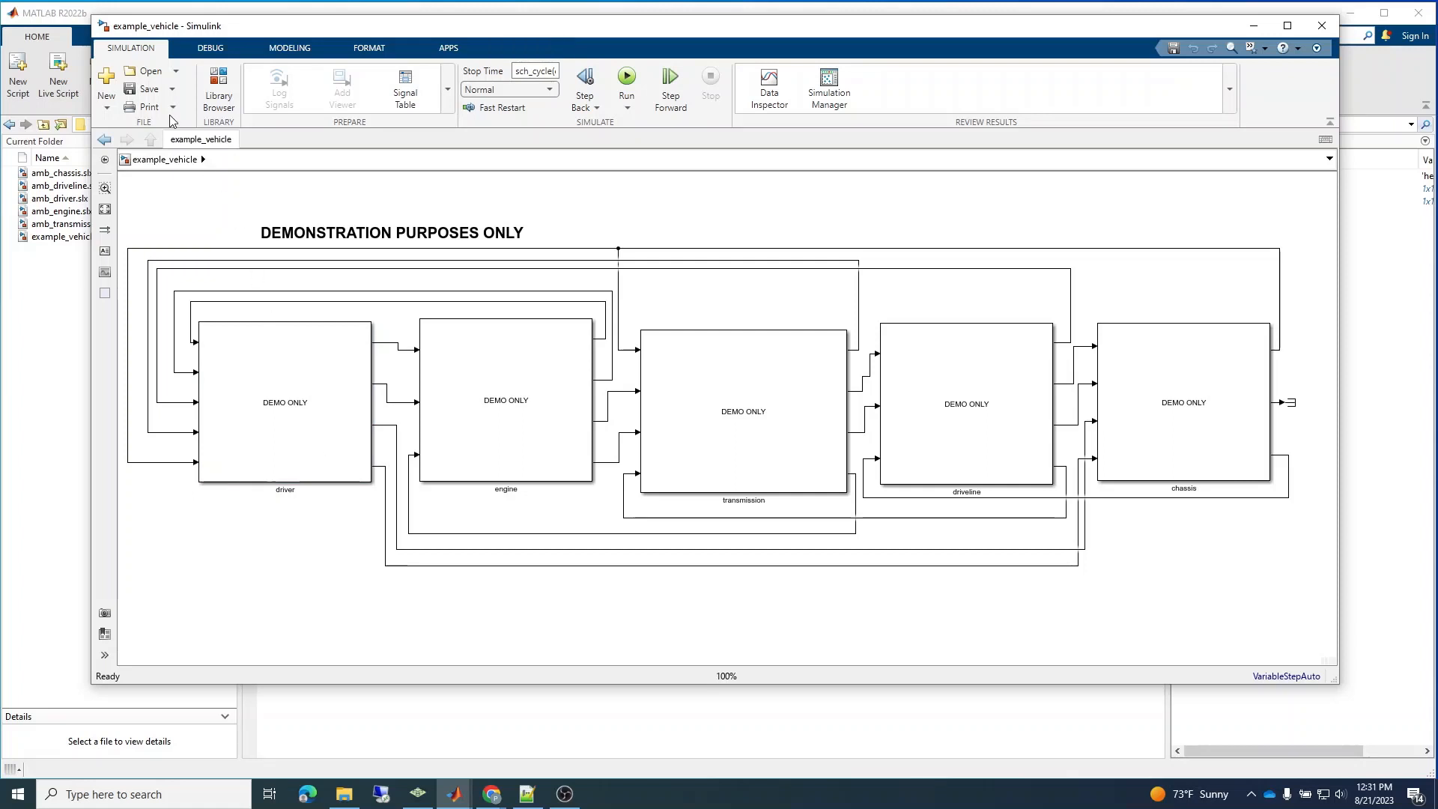
Create a new blank model and enlarge its window beside the example_vehicle driver block.
click(172, 90)
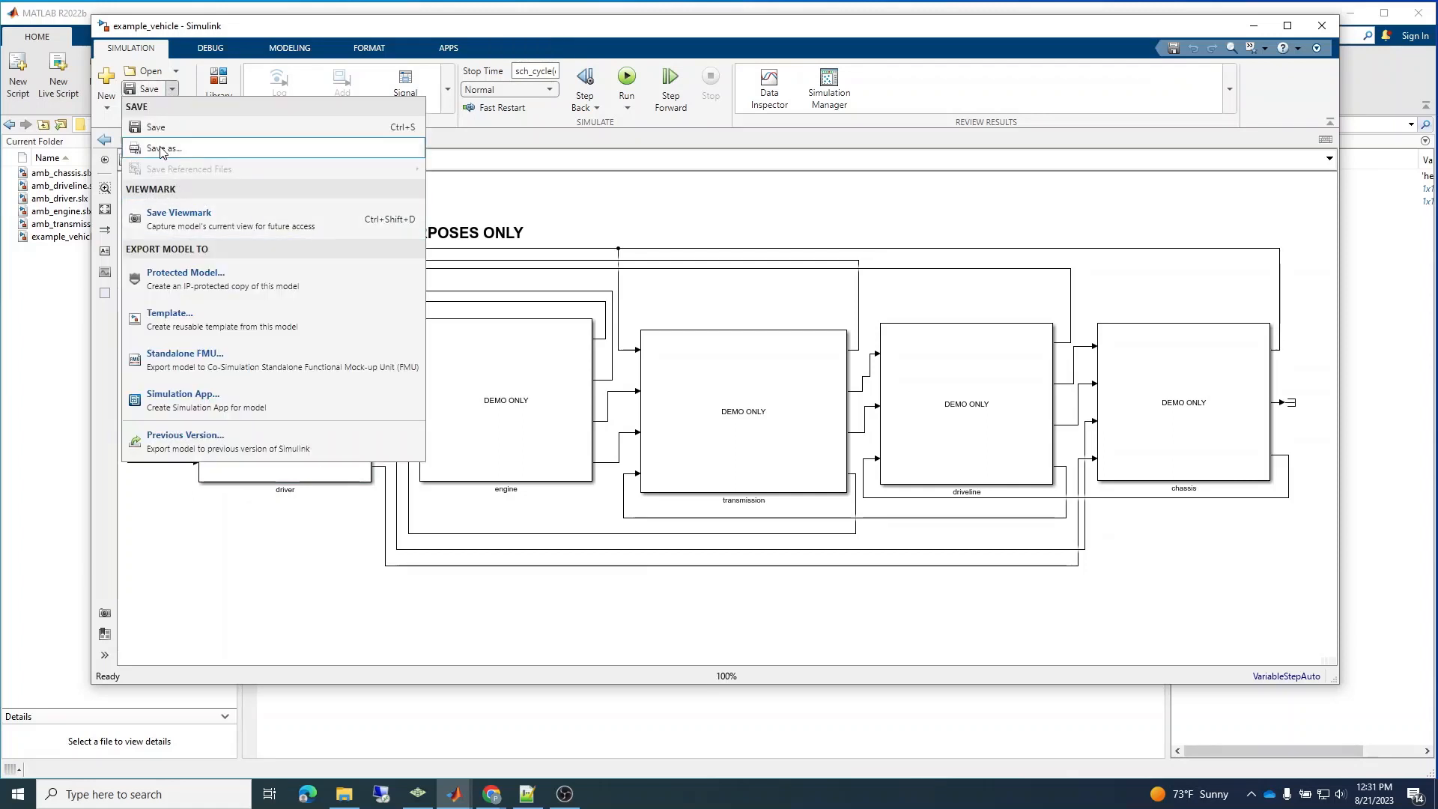
click(297, 650)
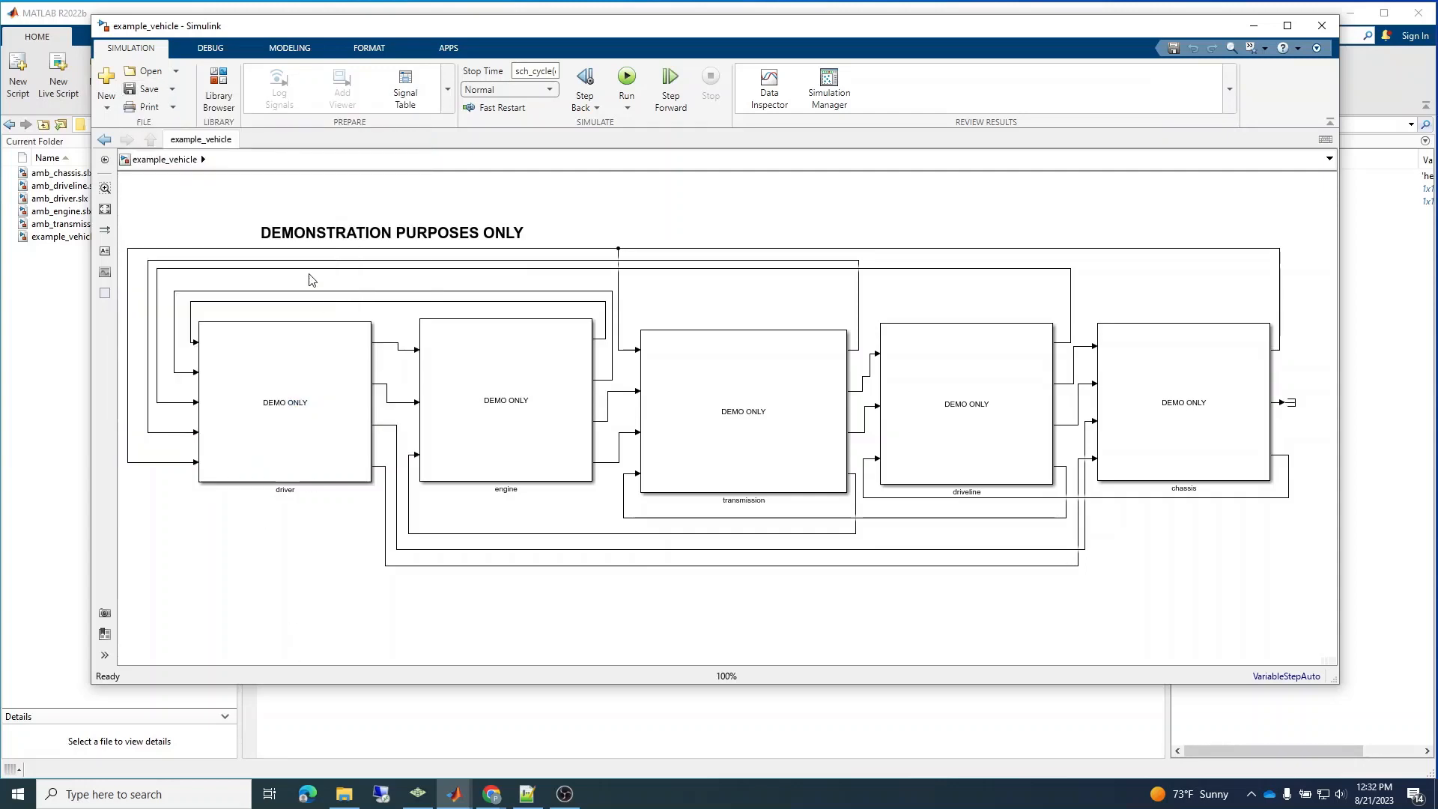
click(106, 78)
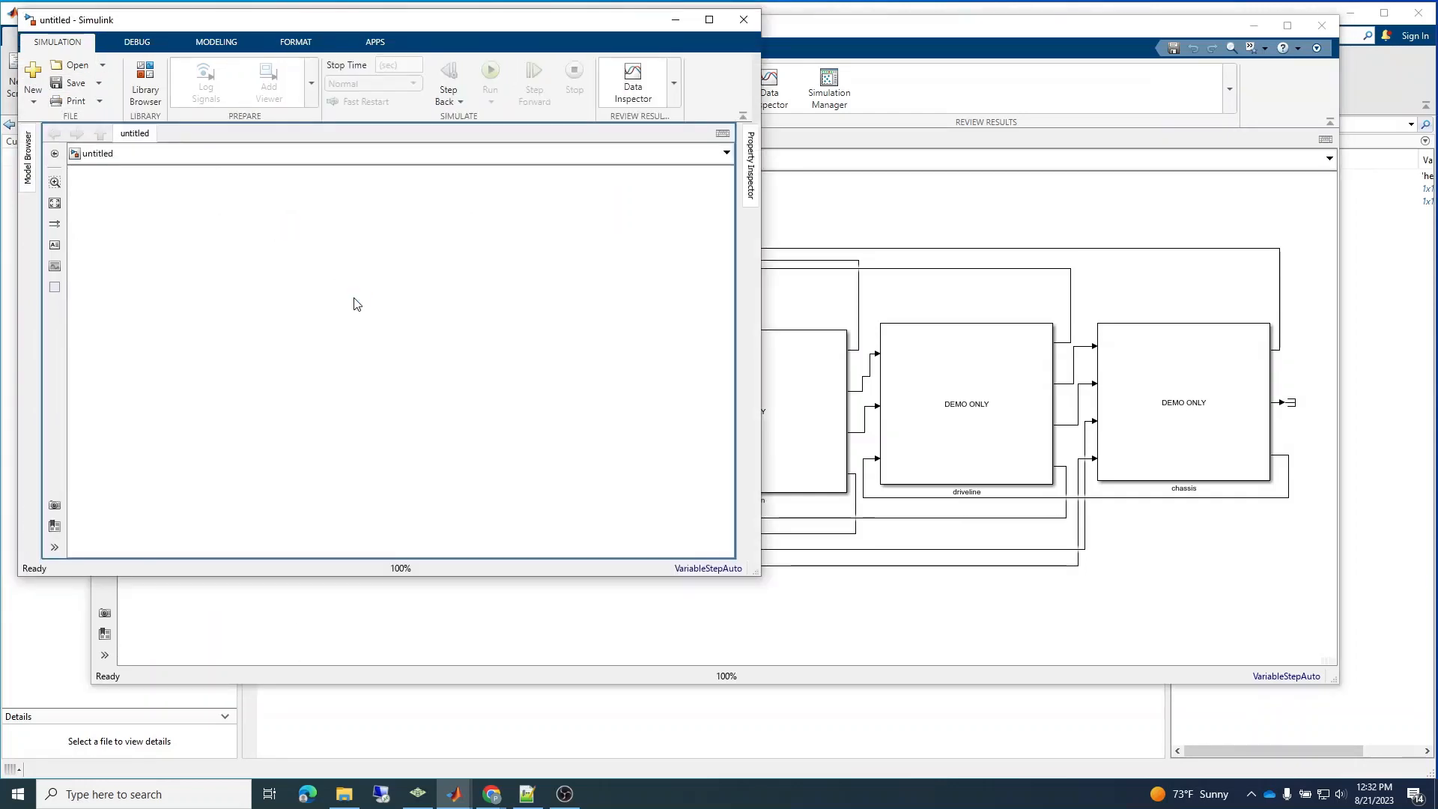
drag(267, 27, 660, 28)
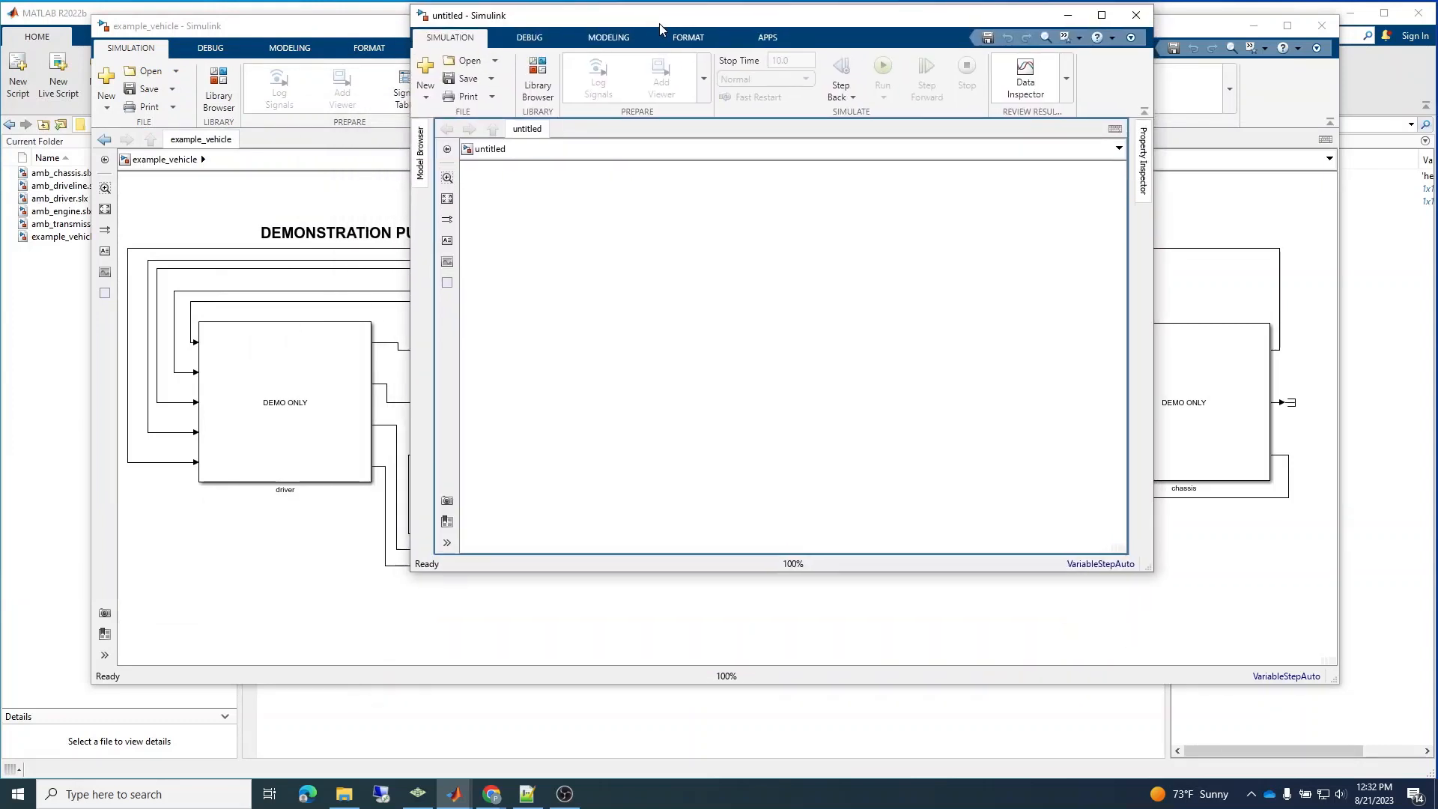
drag(1146, 567, 1355, 662)
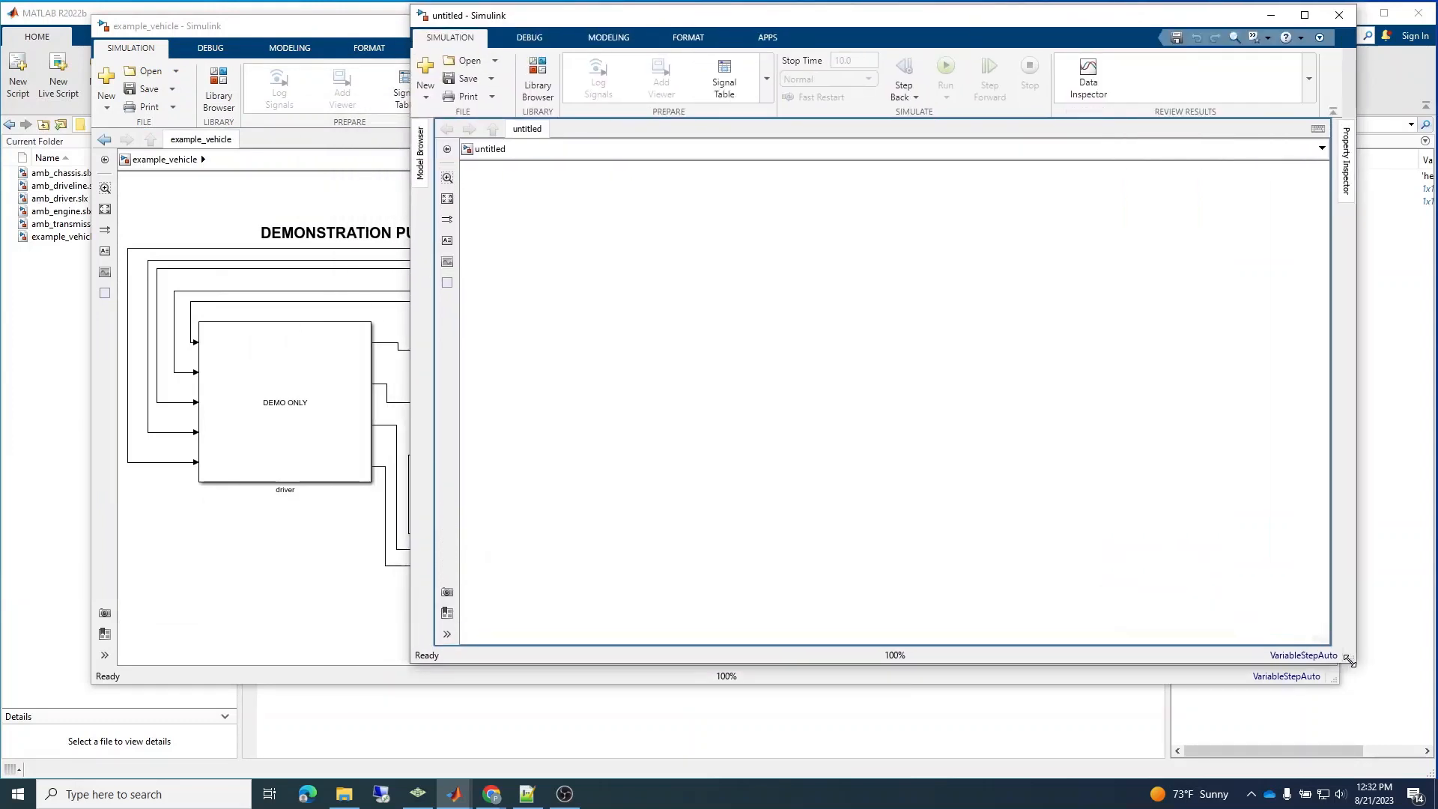
Add a Subsystem block to the blank model, enlarge it into a tall rectangle, and name it driver.
double_click(657, 398)
text(sub)
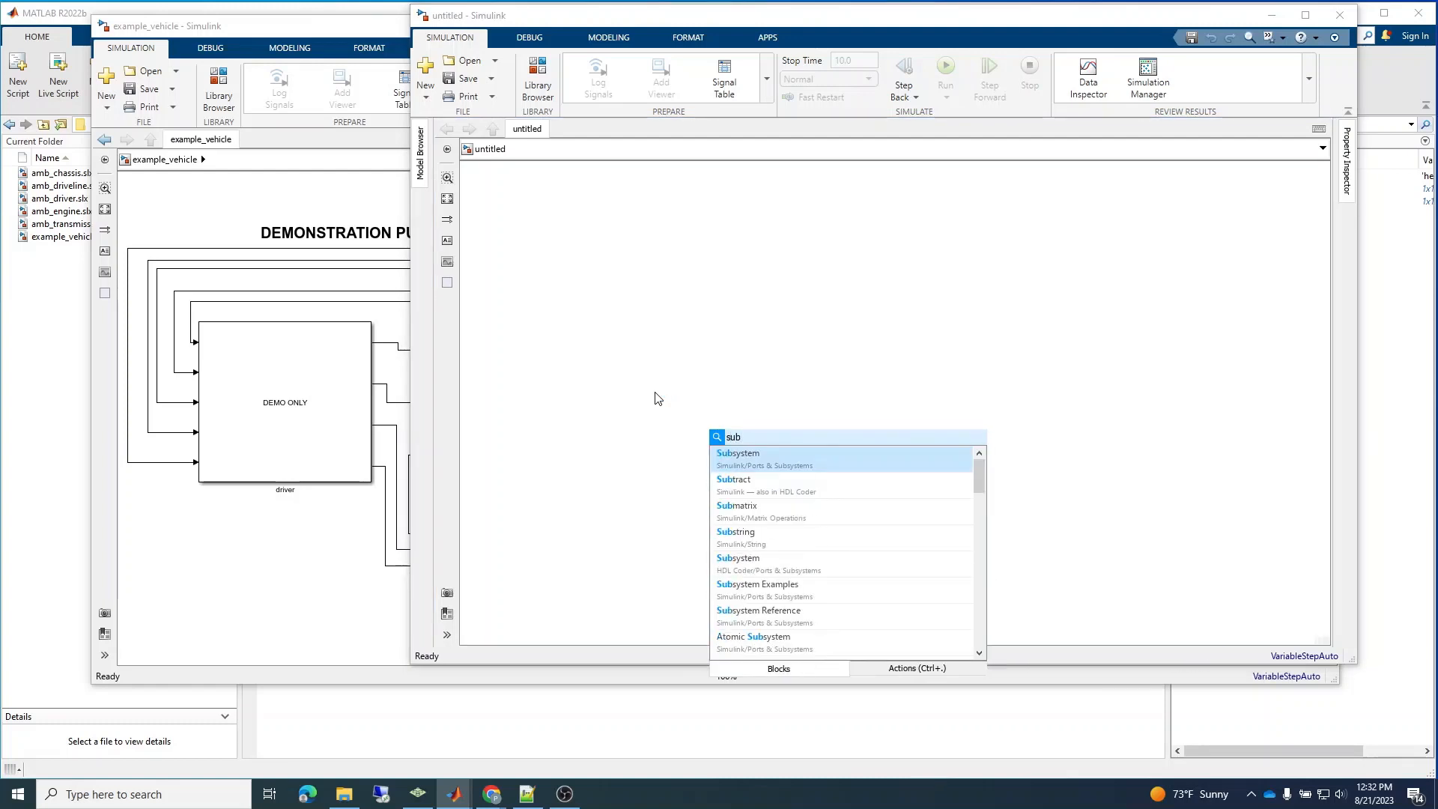
key(Return)
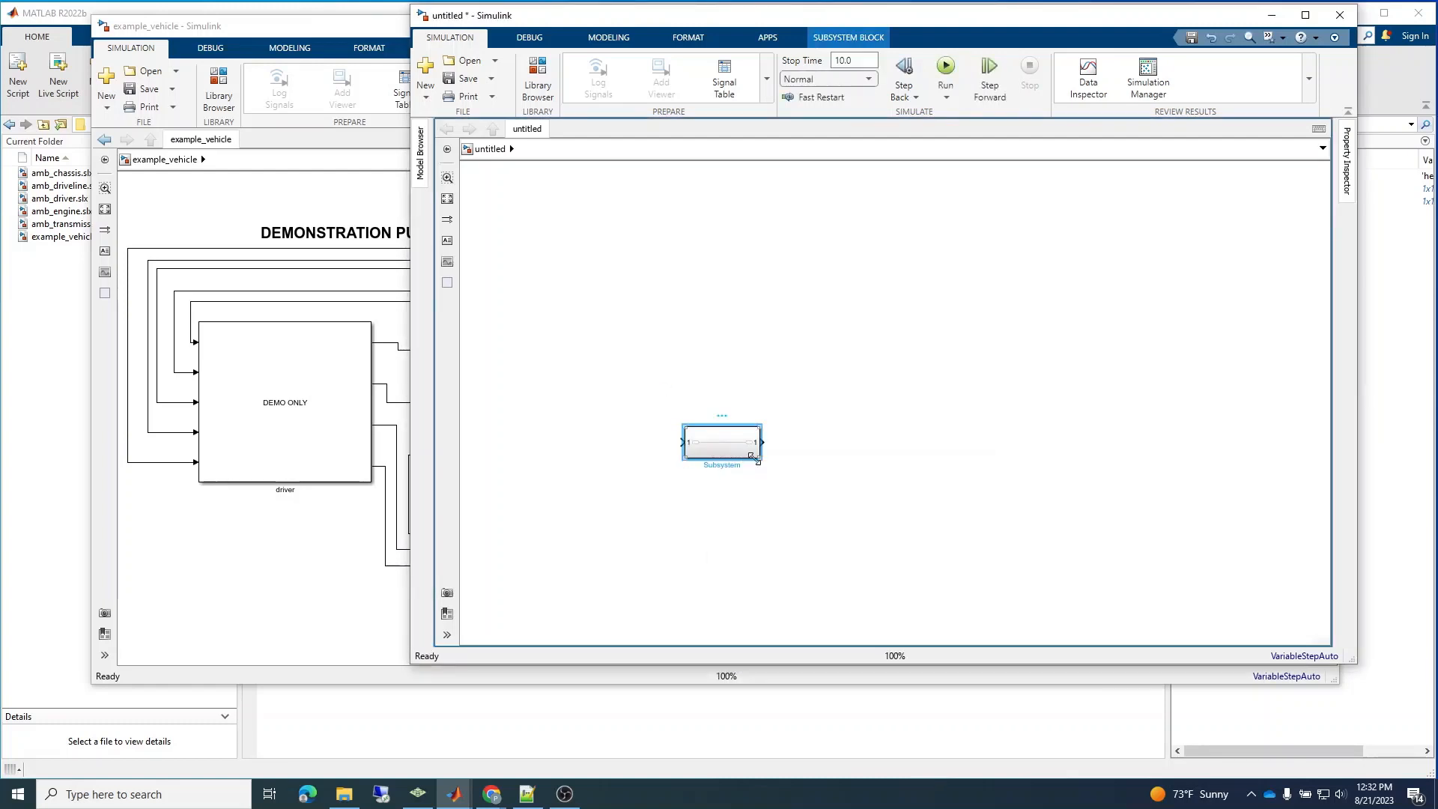
drag(760, 459, 684, 409)
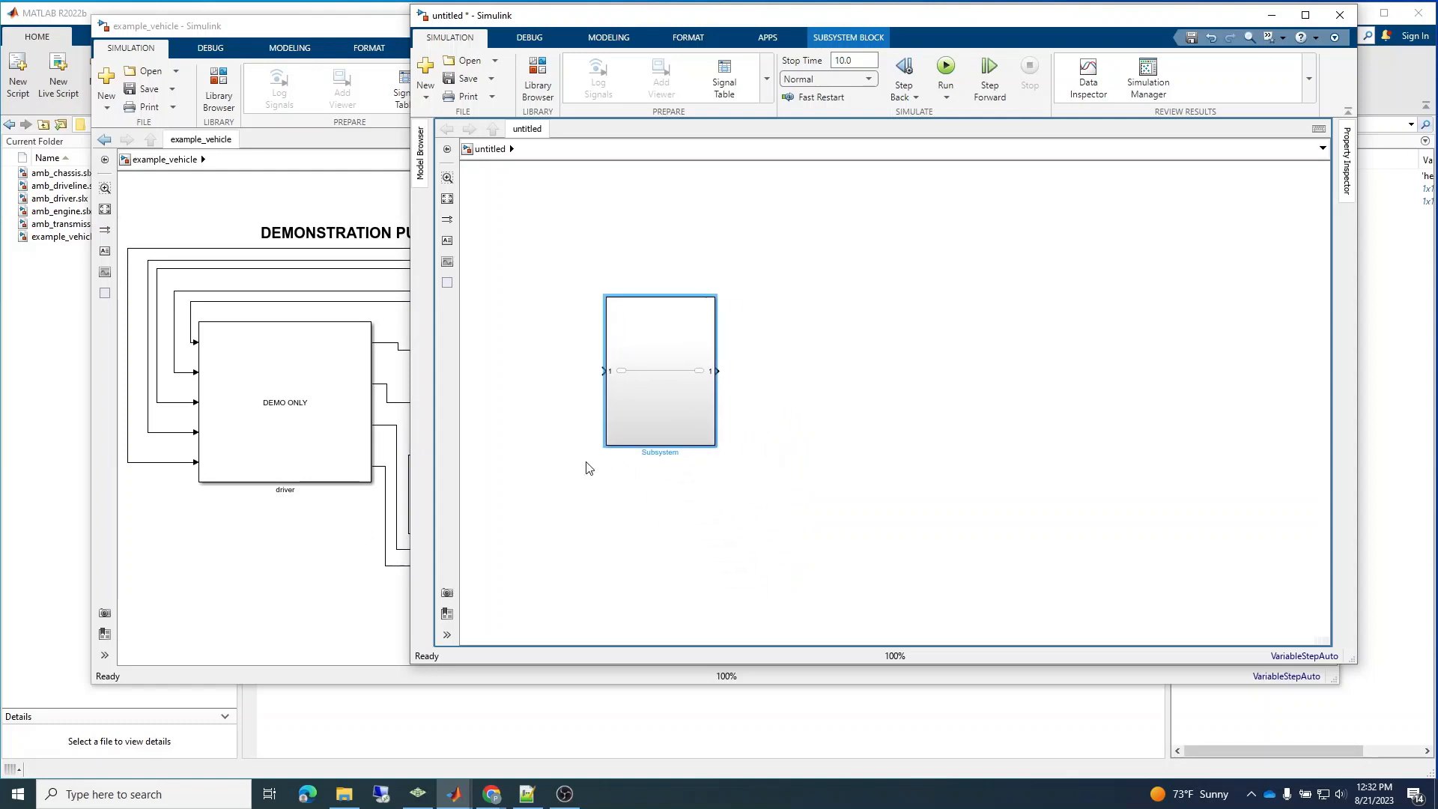
double_click(659, 453)
key(BackSpace)
click(683, 470)
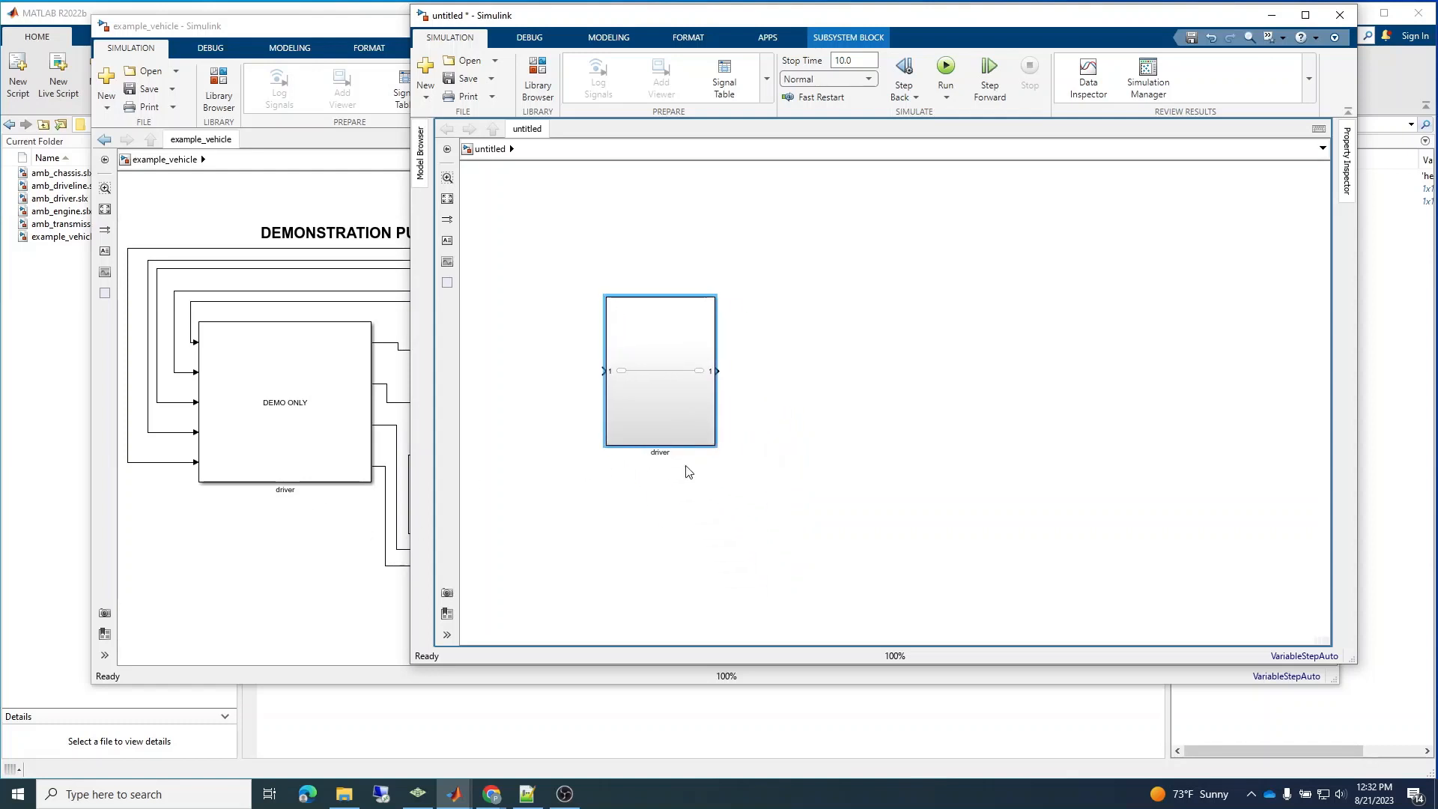
Place a copy of the driver subsystem to its right, aligned with it, and name the copy engine.
click(700, 412)
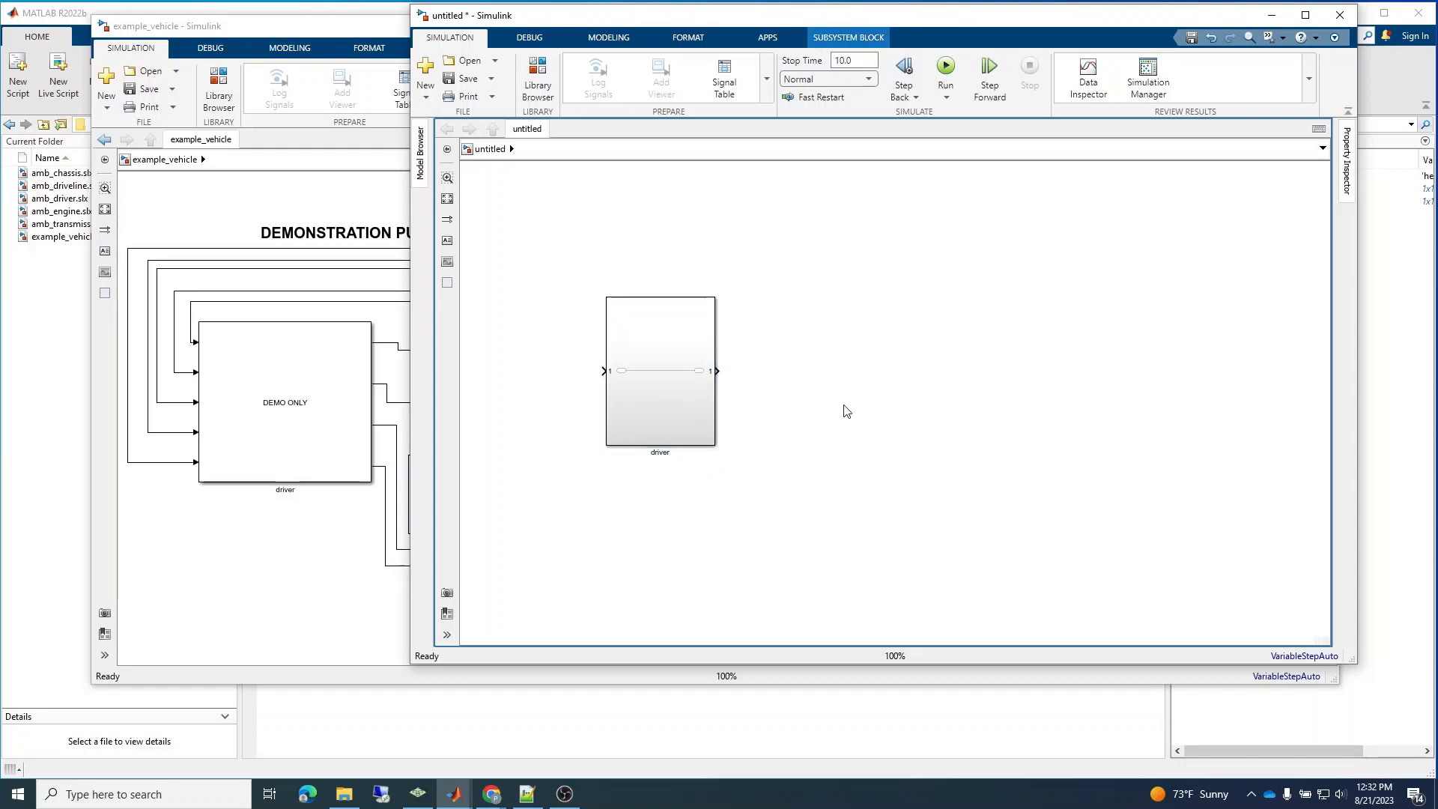
key(ctrl+v)
drag(892, 491, 854, 384)
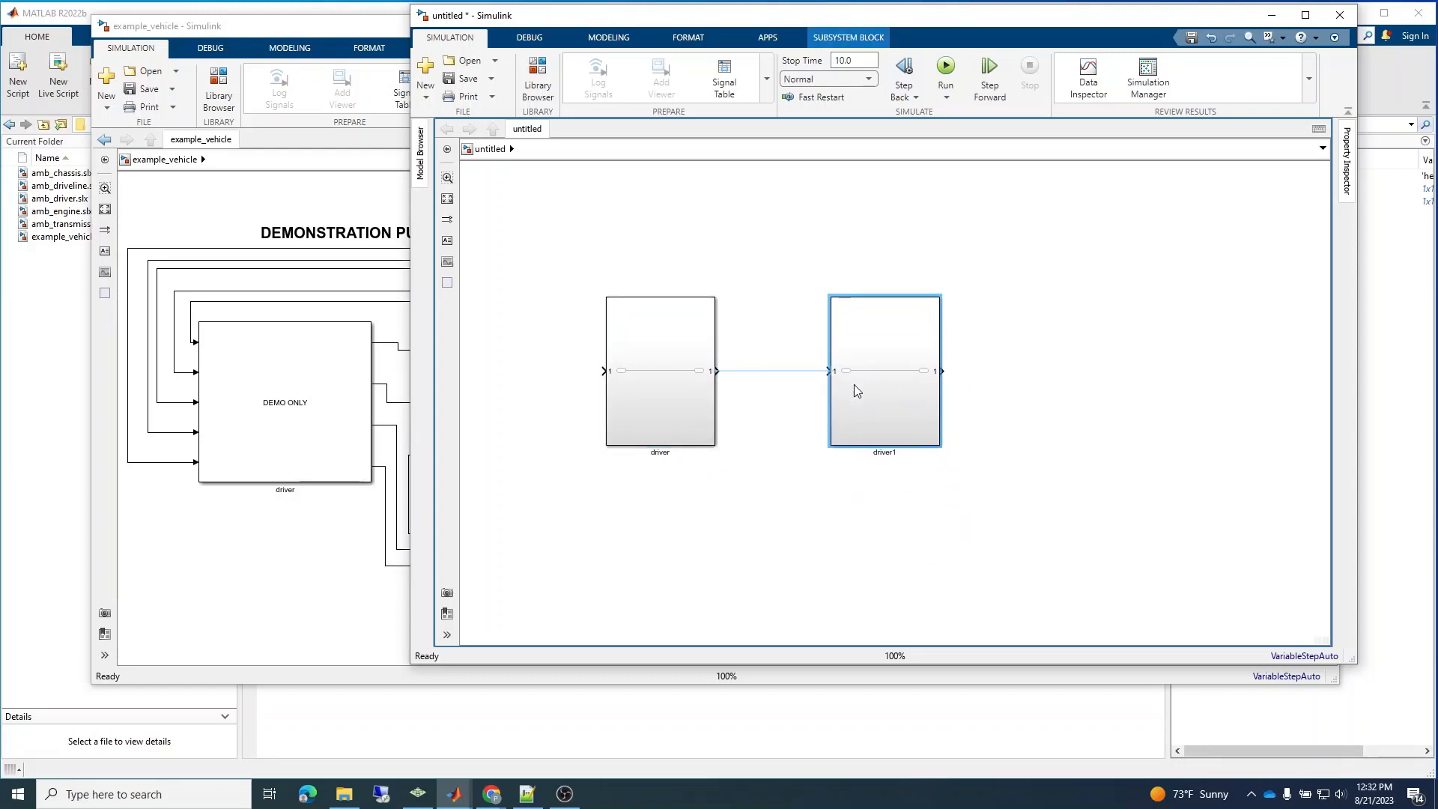
double_click(883, 453)
text(engine)
Place a copy of the engine subsystem to its right named transmission, and shift the engine block closer to driver.
click(899, 405)
key(ctrl+c)
key(ctrl+v)
drag(902, 416, 1037, 402)
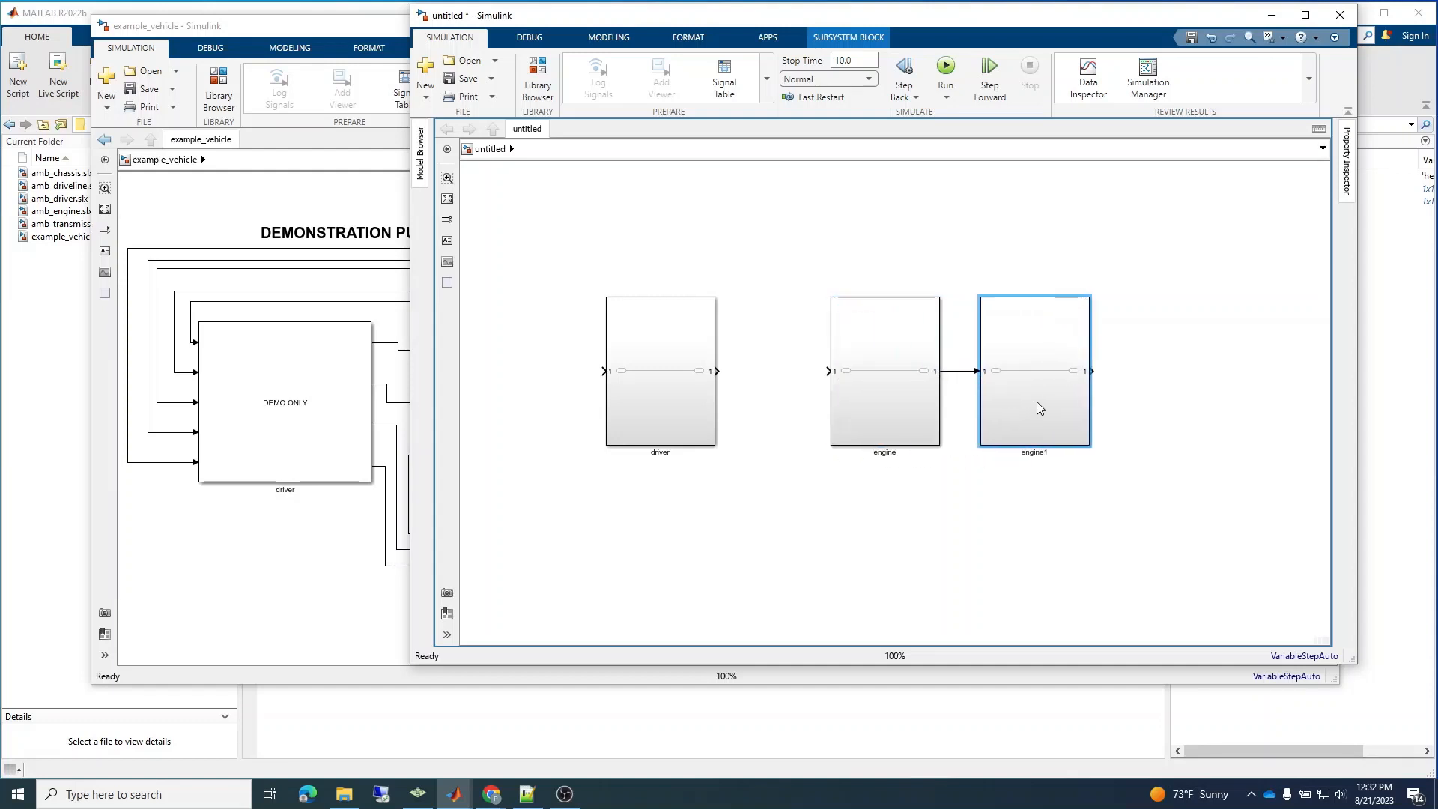
double_click(1035, 452)
key(BackSpace)
text(transmission)
click(947, 581)
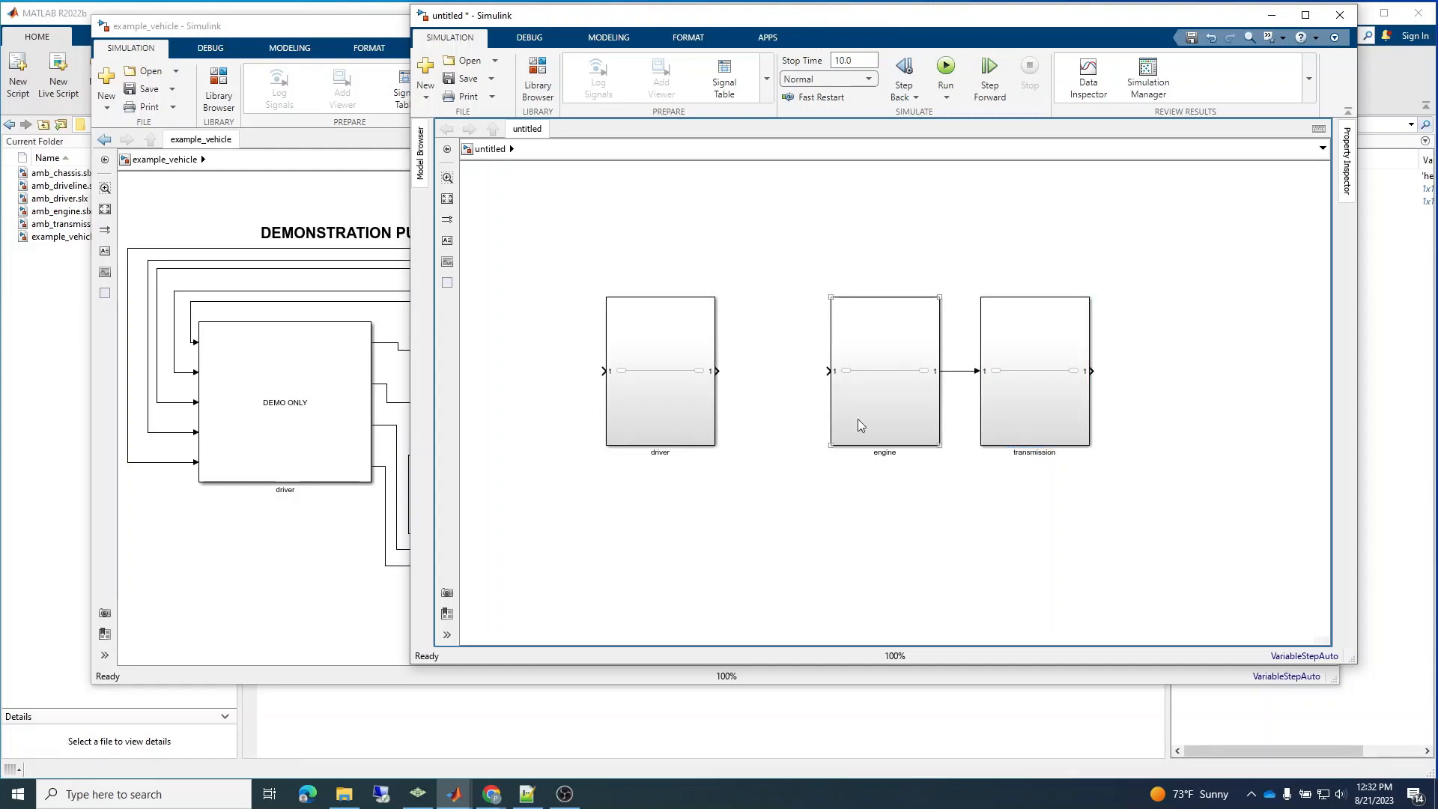
drag(857, 419, 810, 414)
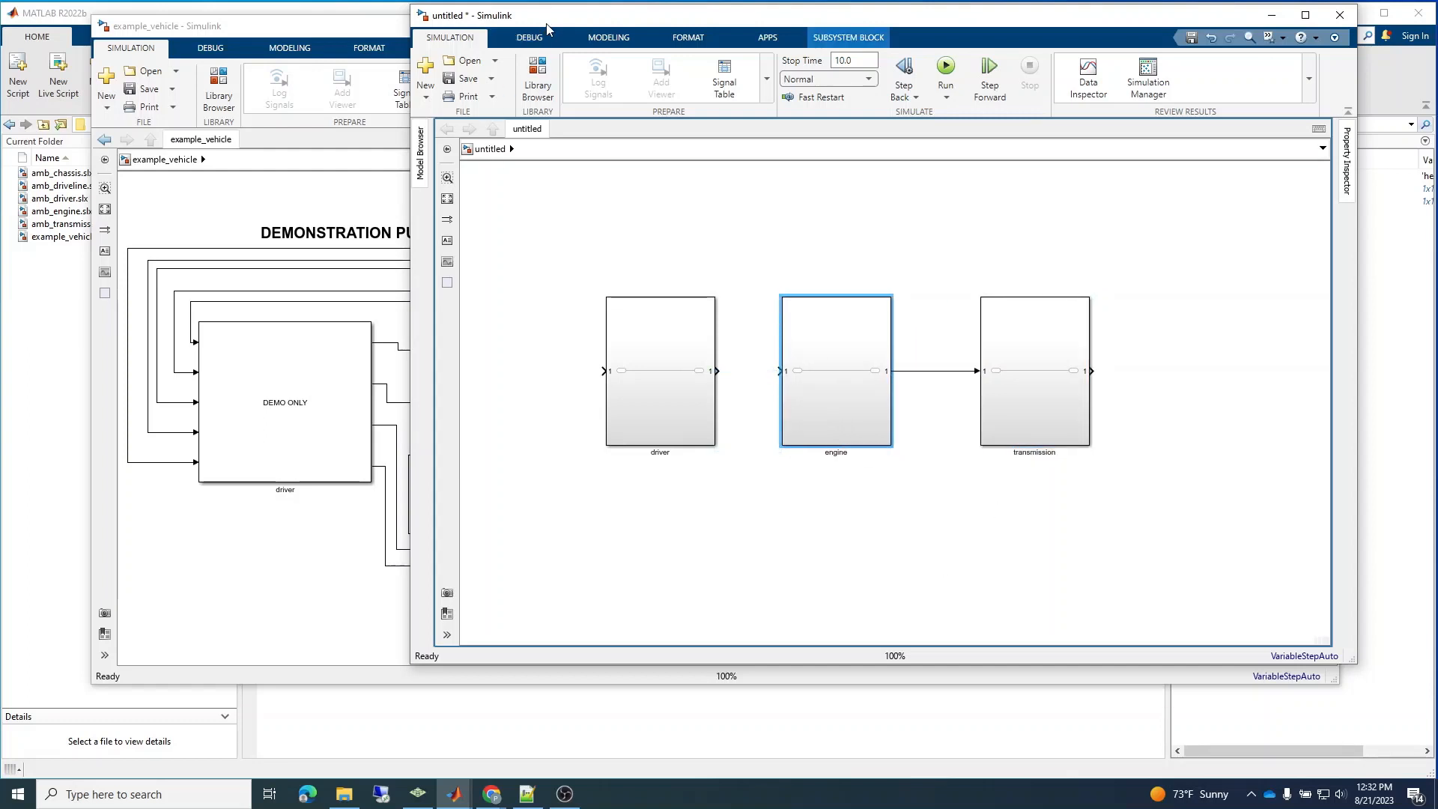
Review the remaining subsystems in the example_vehicle model, and arrange its window narrower behind the new model.
drag(544, 22, 639, 49)
drag(439, 27, 200, 32)
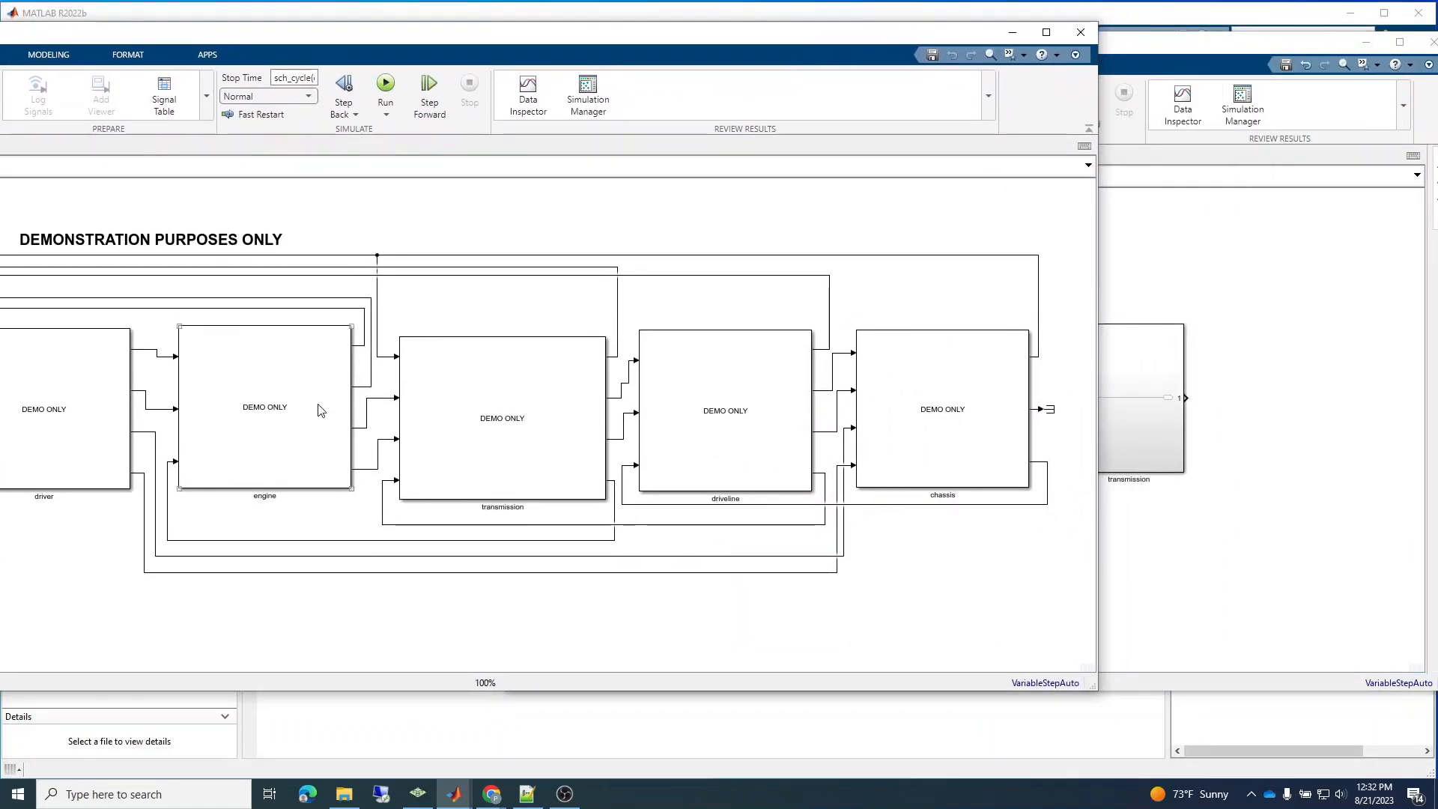
click(495, 415)
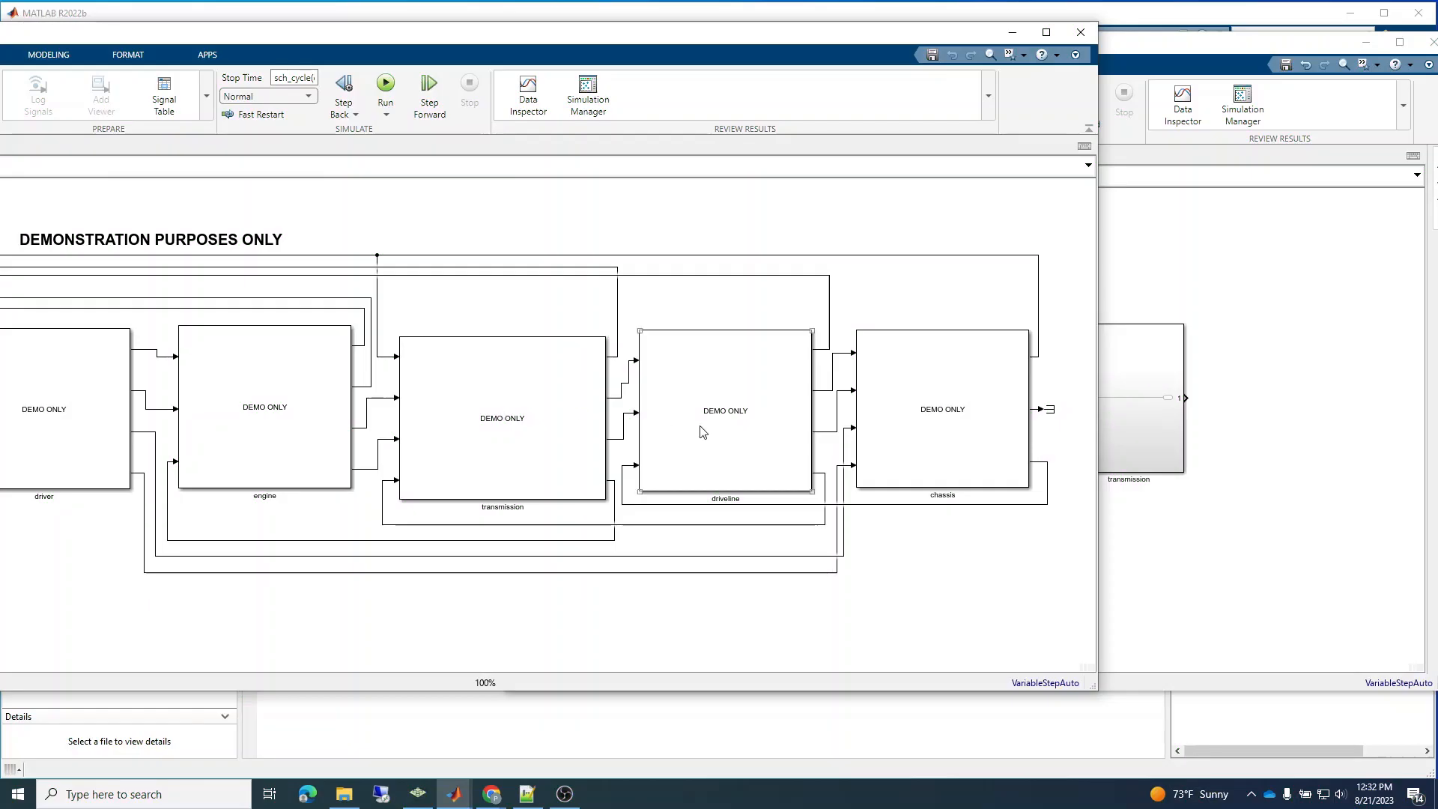
click(922, 434)
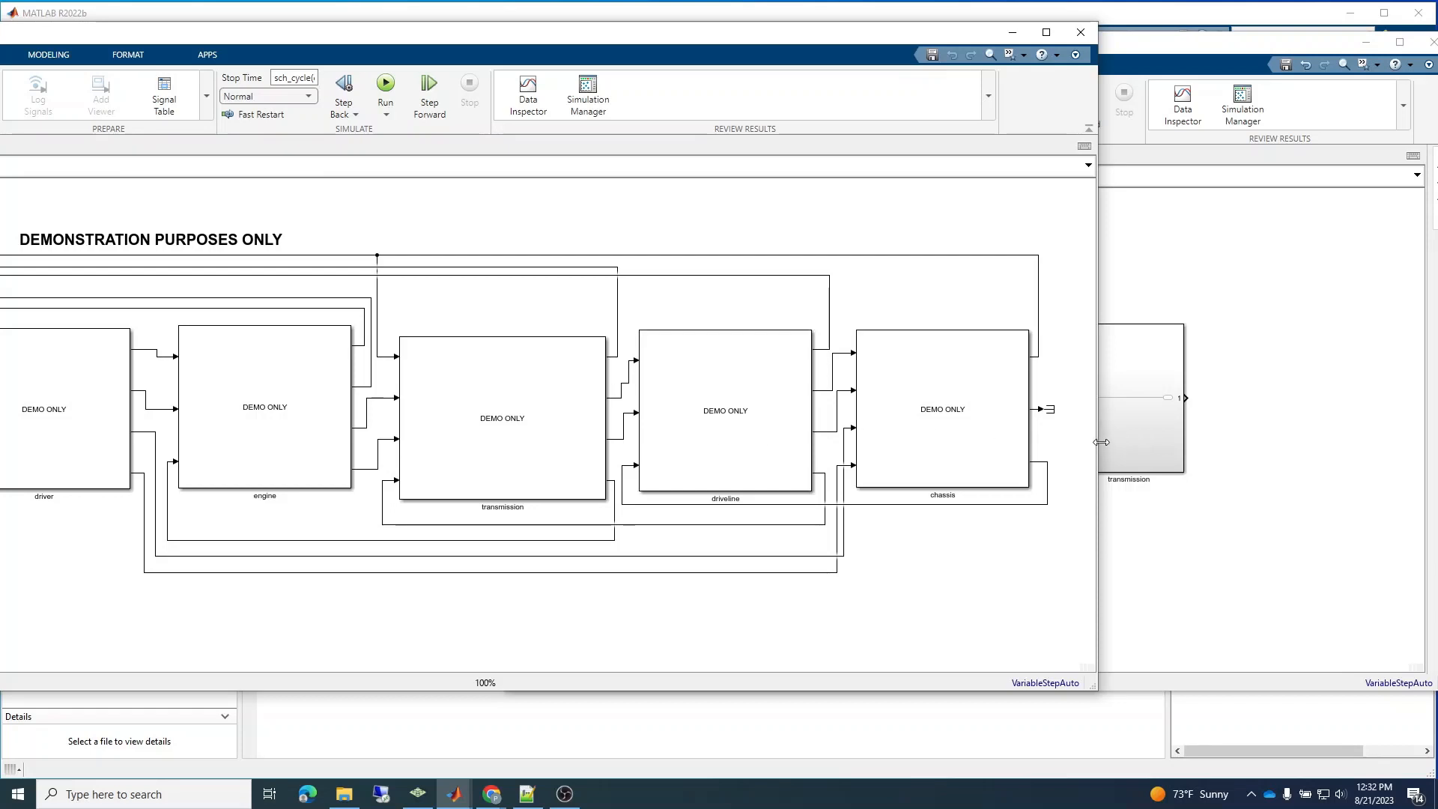
drag(1098, 445, 663, 397)
drag(921, 48, 704, 51)
Delete the line between engine and transmission, and reposition the driver, engine and transmission blocks in a compact row.
drag(555, 407, 511, 412)
click(778, 405)
key(Delete)
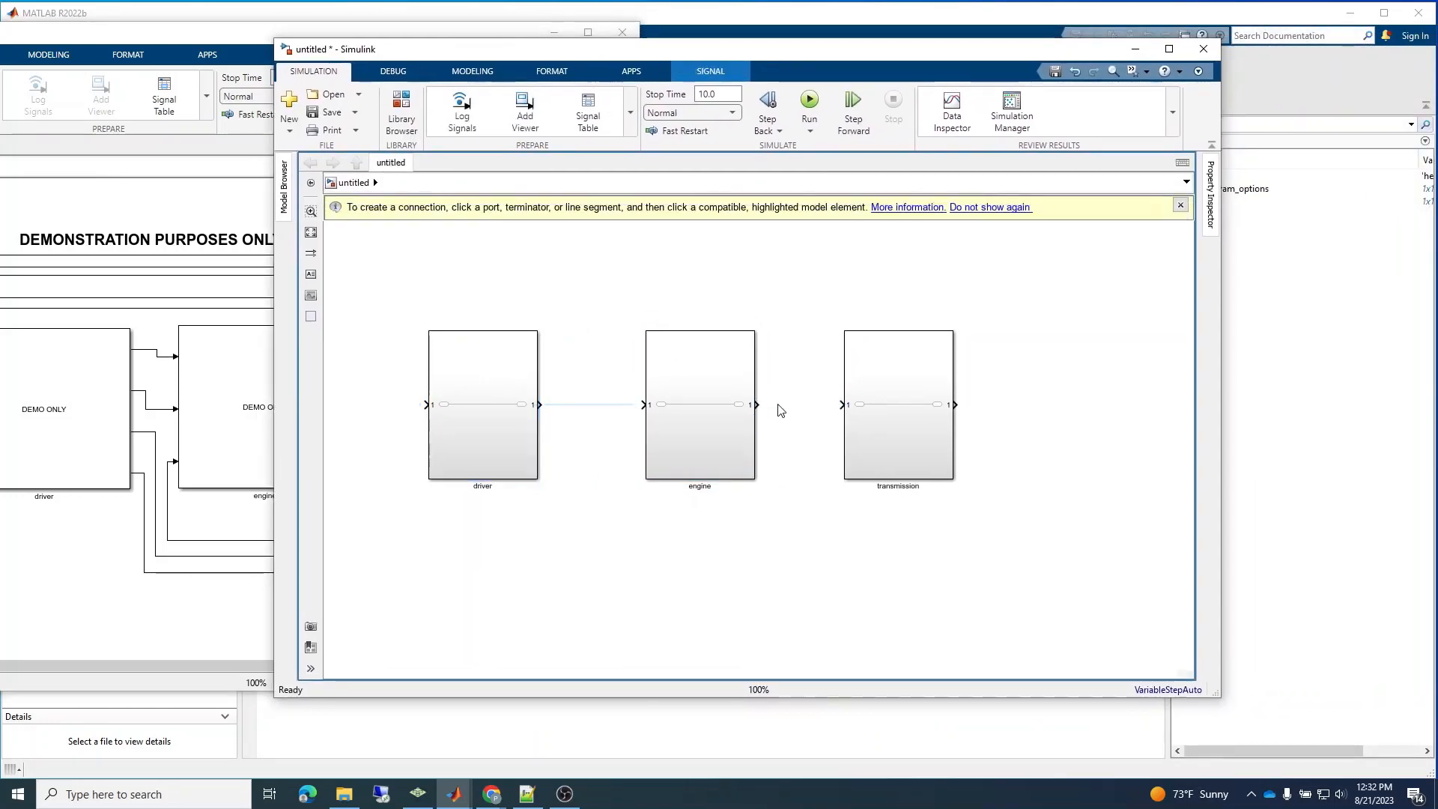
drag(719, 412, 683, 414)
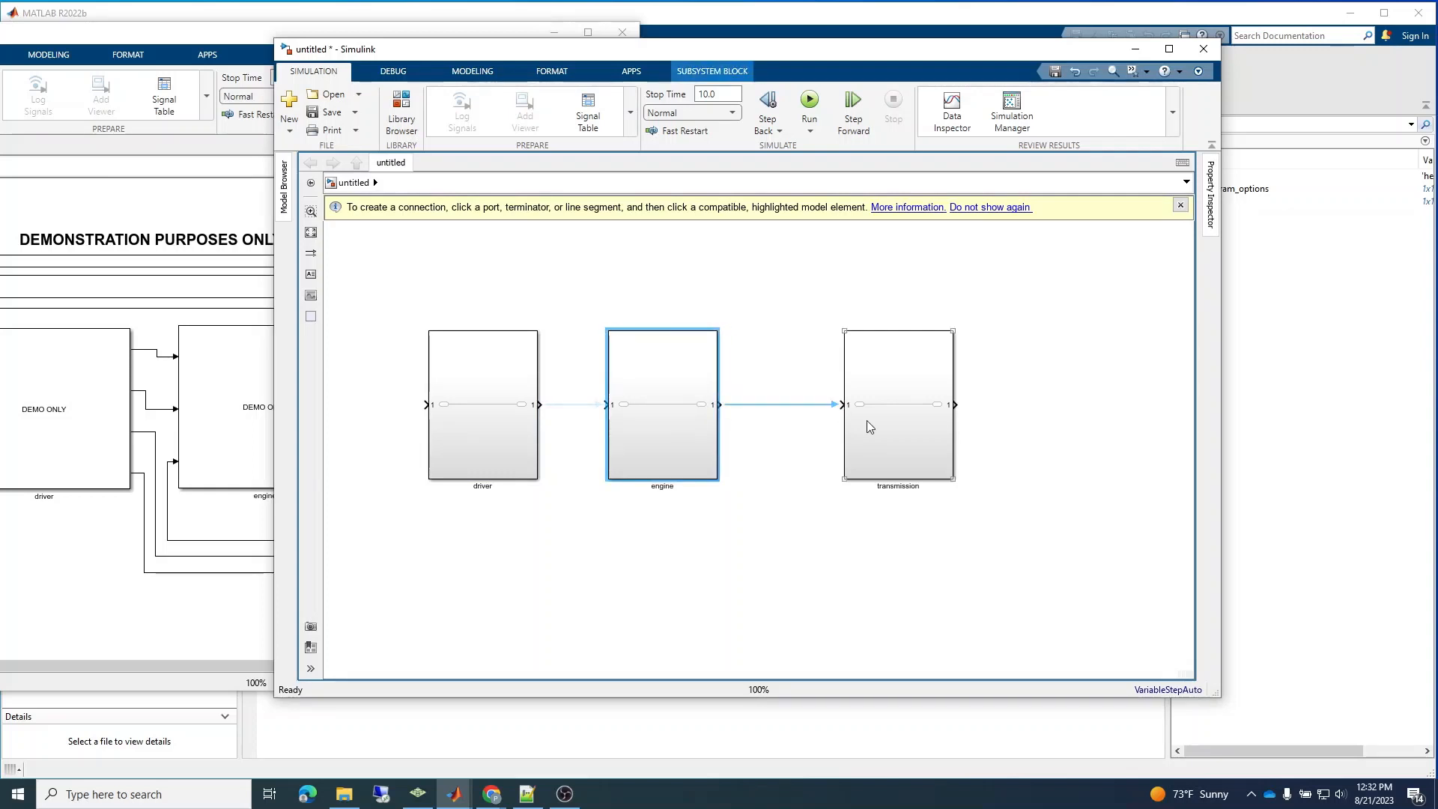
drag(867, 420, 836, 420)
click(955, 454)
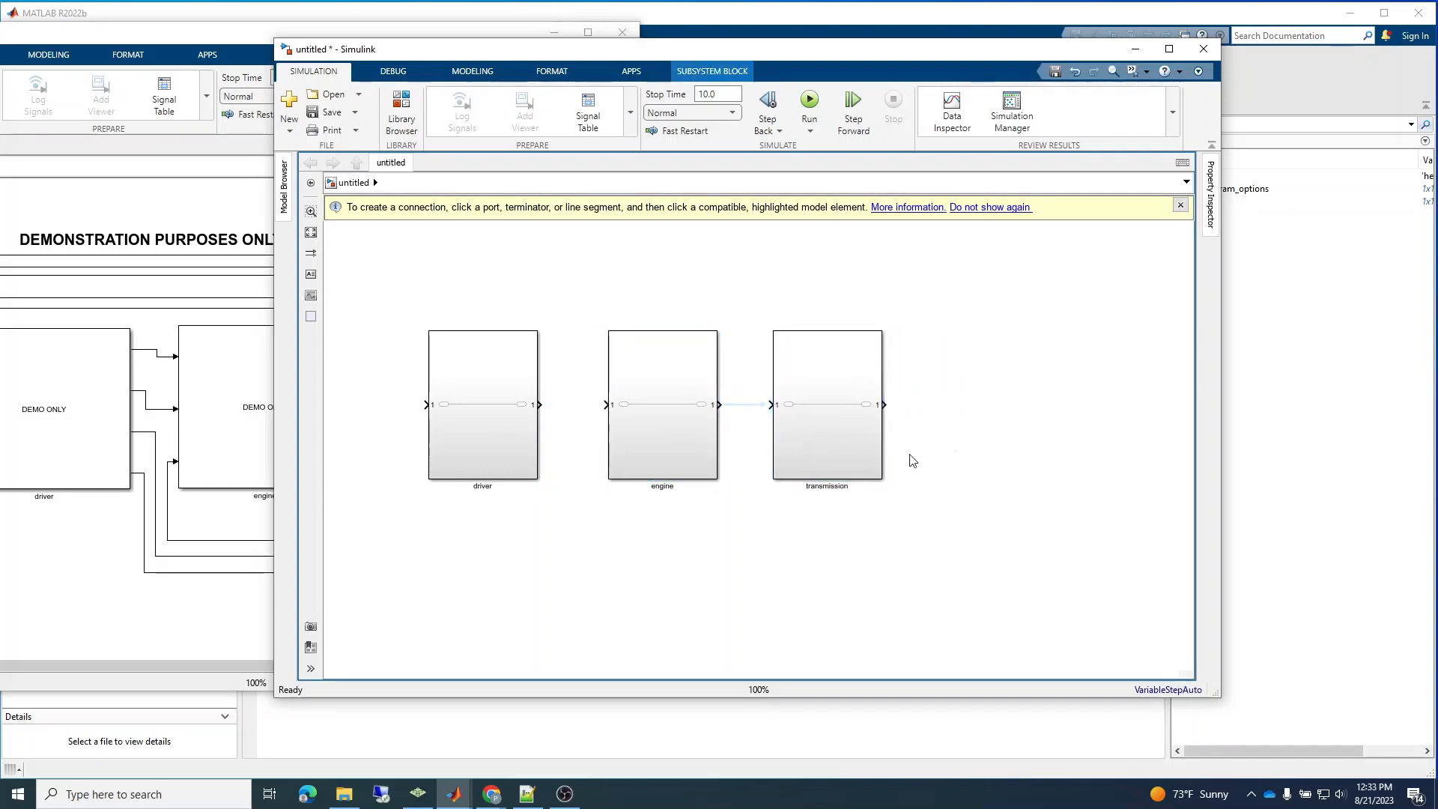
Place a copy of the transmission subsystem to its right and delete the line connecting the two blocks.
drag(836, 444, 1005, 450)
click(918, 410)
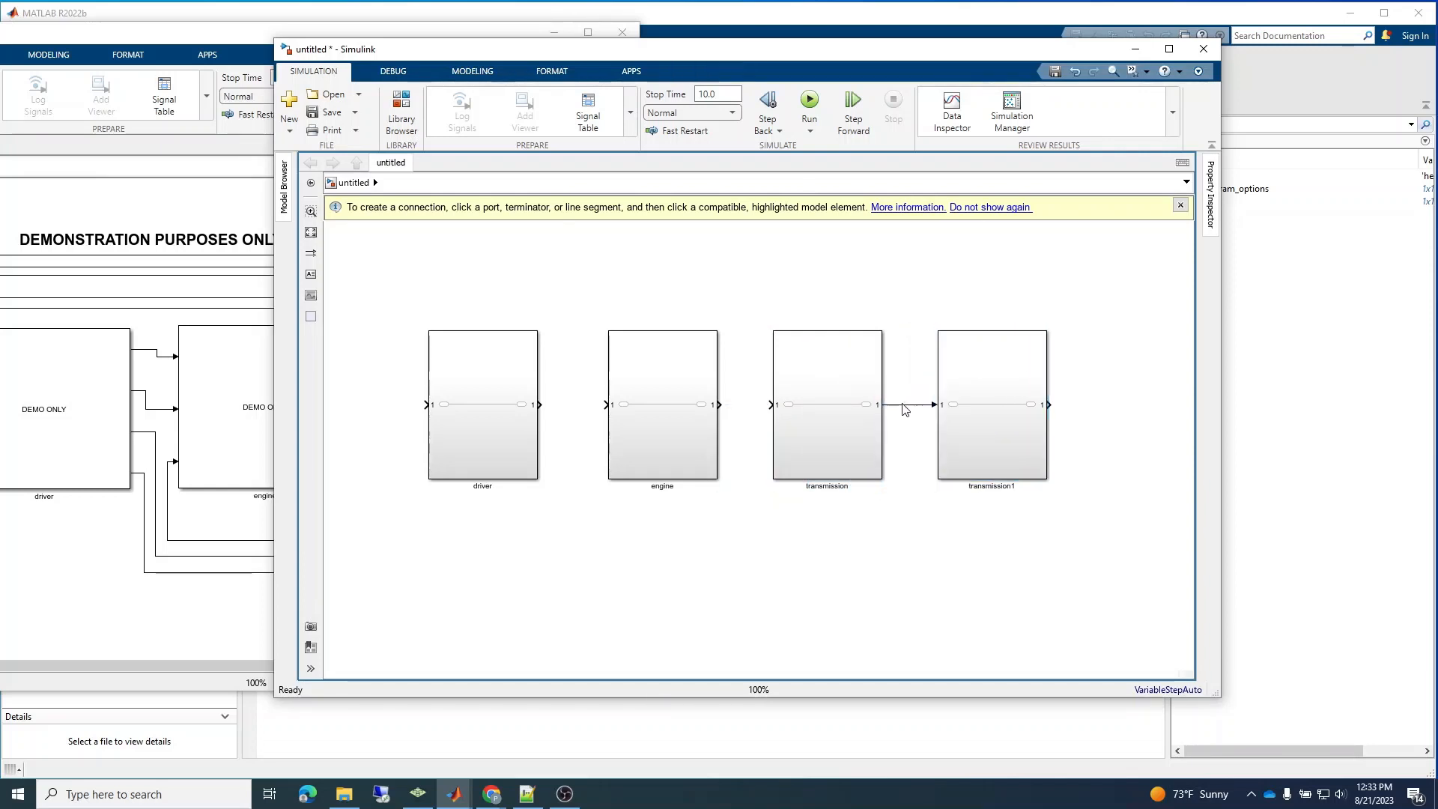
click(904, 406)
key(Delete)
Rename the copied transmission subsystem as driveline.
click(976, 488)
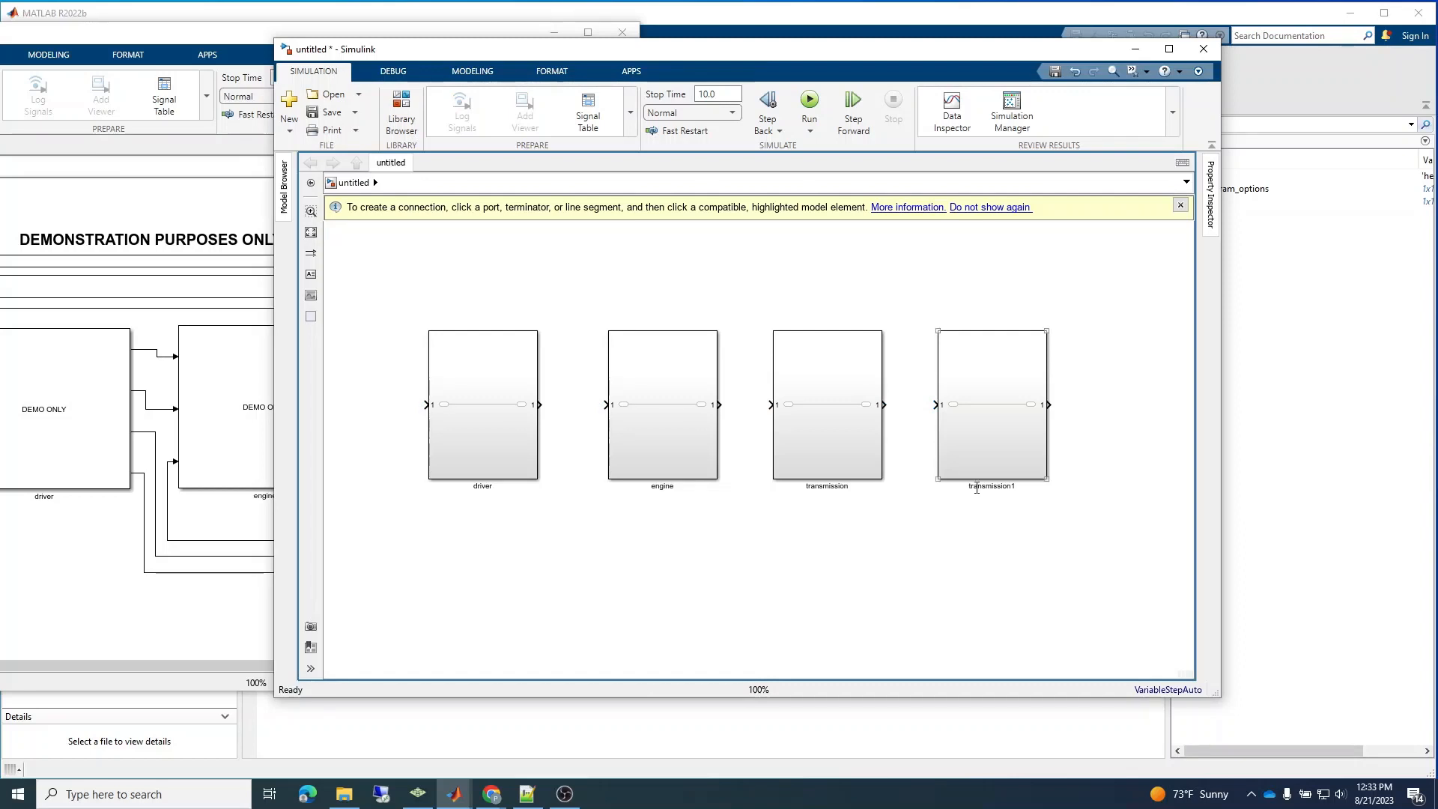
double_click(986, 485)
text(driv)
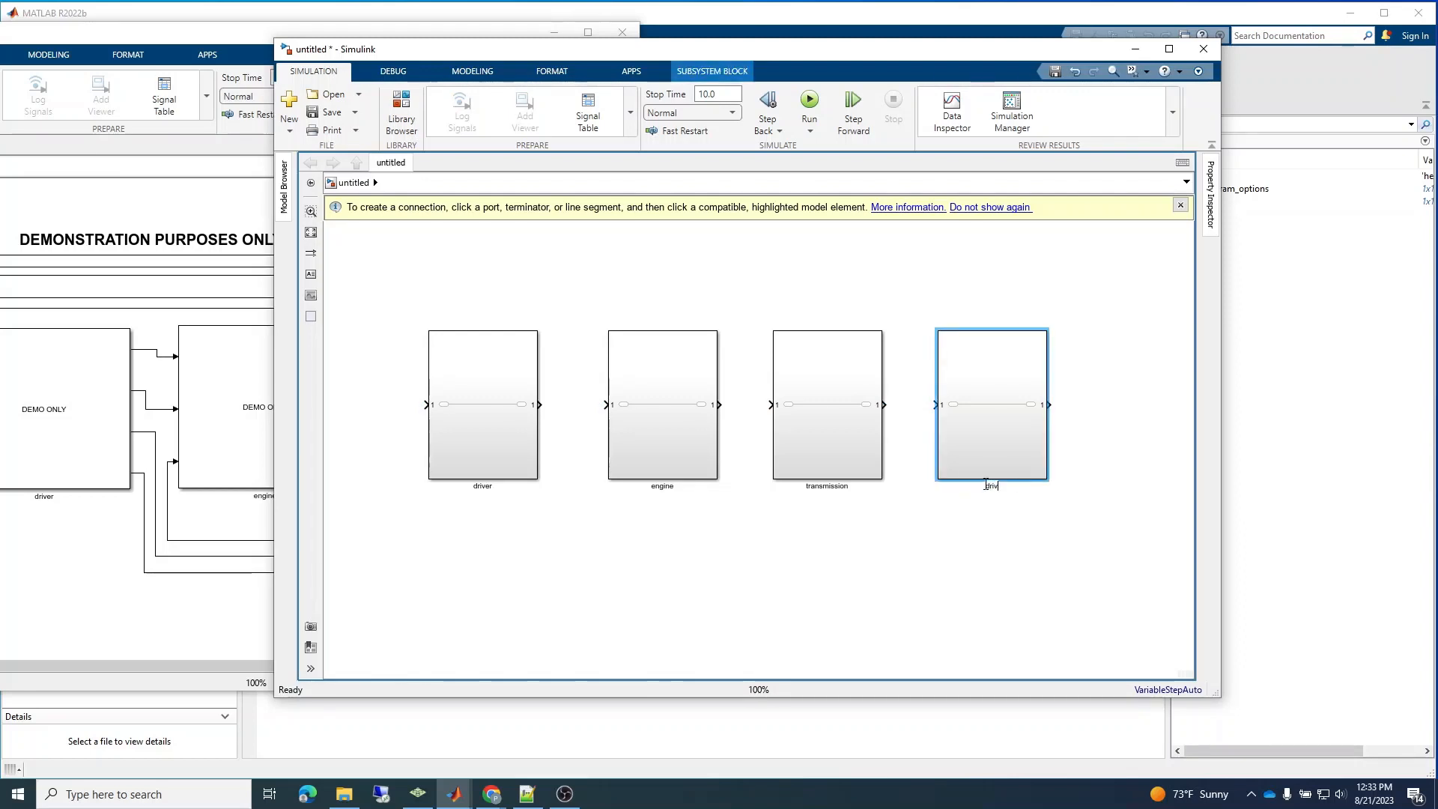
text(eline)
click(983, 500)
Place a copy of the driveline subsystem to its right, aligned with the row, and name the copy chassis.
click(994, 442)
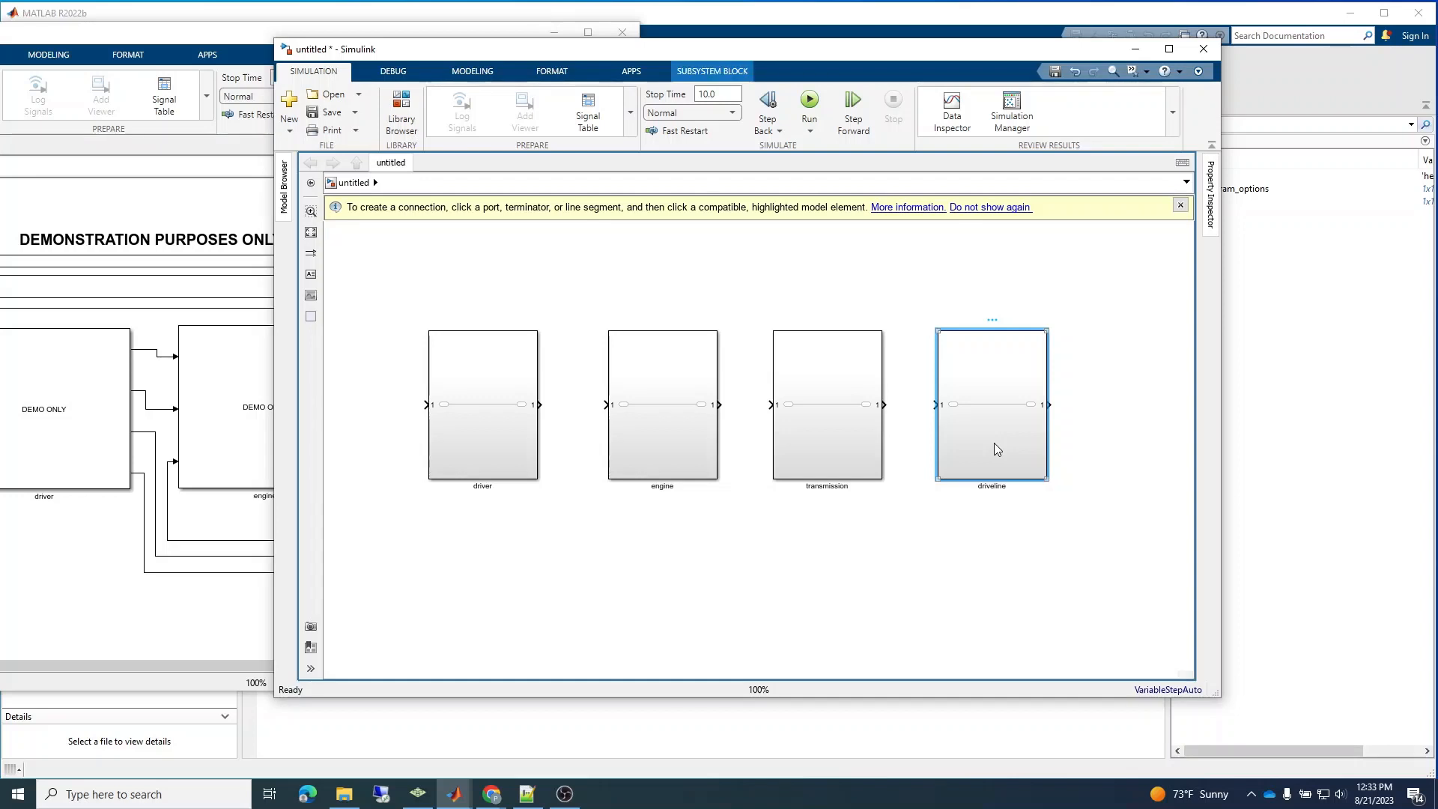
click(997, 563)
key(ctrl+v)
drag(1047, 600, 1131, 365)
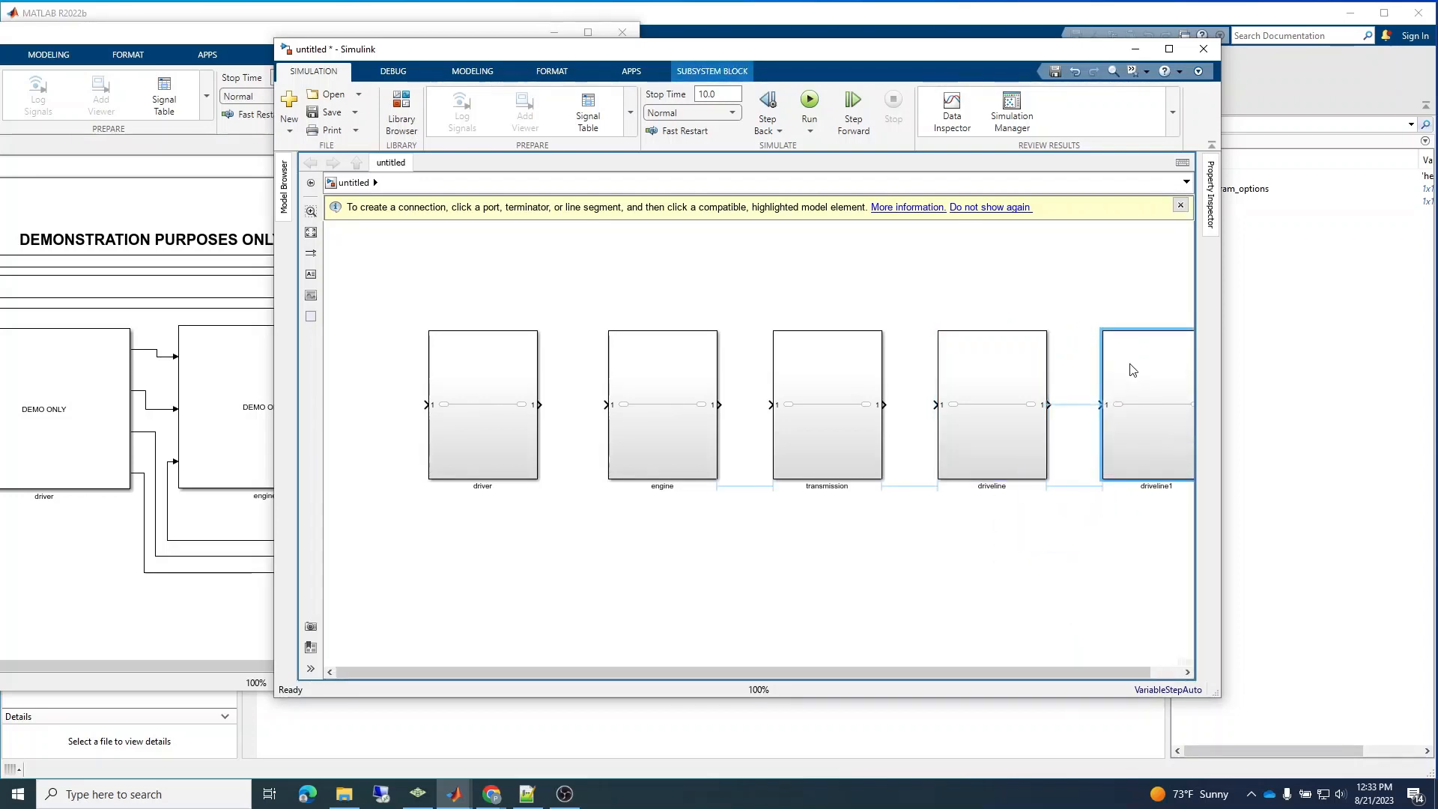
double_click(1158, 486)
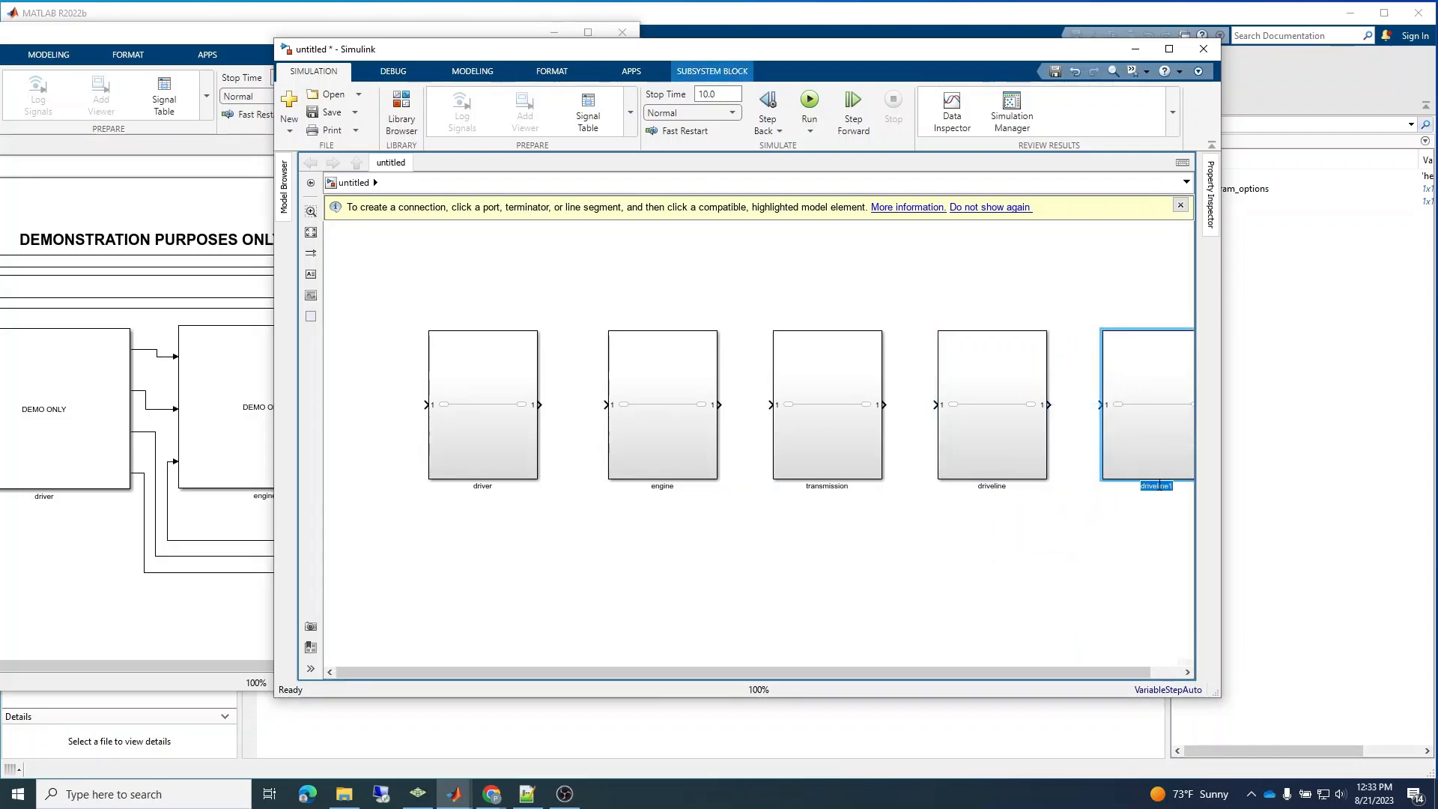
text(chassis)
click(911, 558)
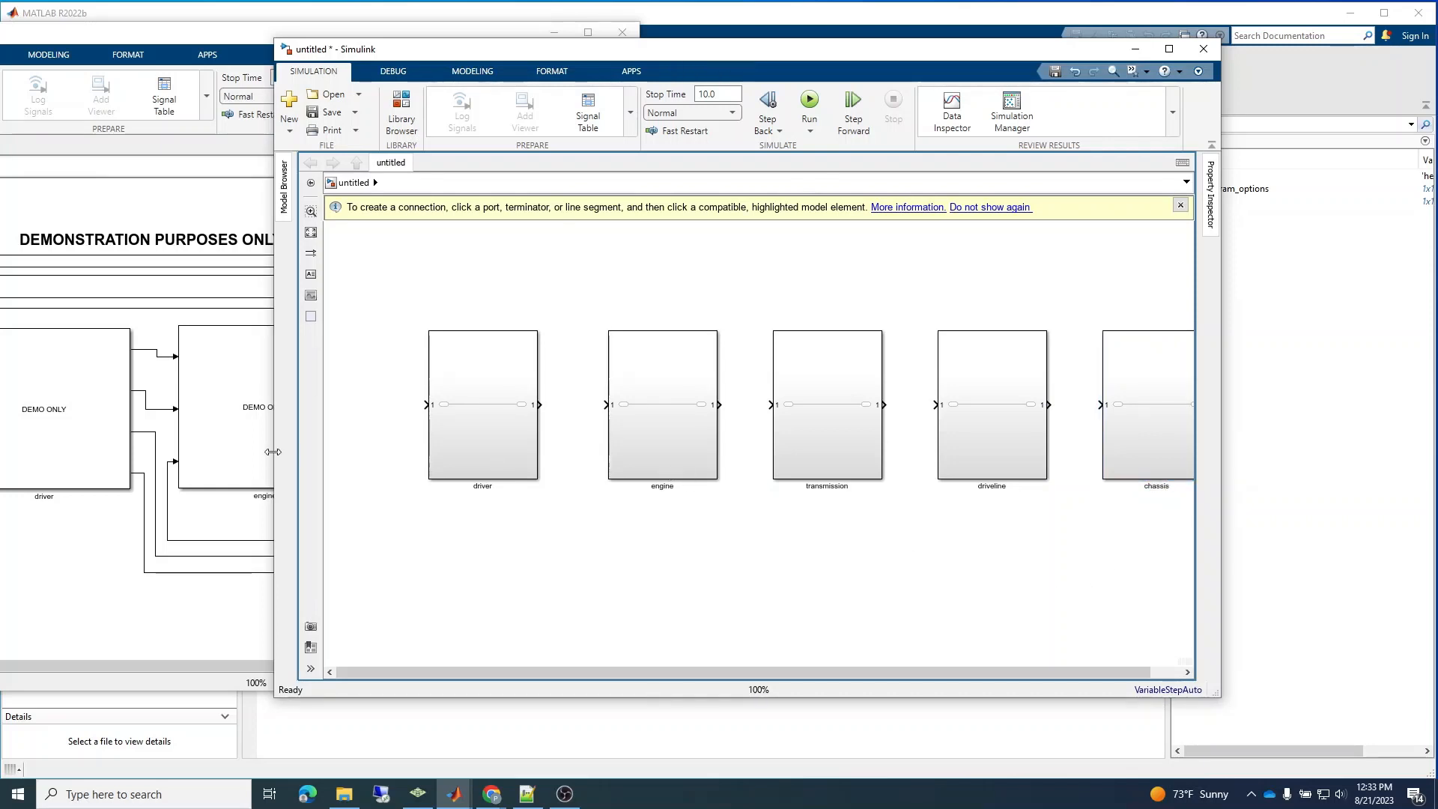
Widen the new model's window to show all five subsystems, and adjust the spacing of the driver, engine and chassis blocks.
drag(275, 457, 71, 436)
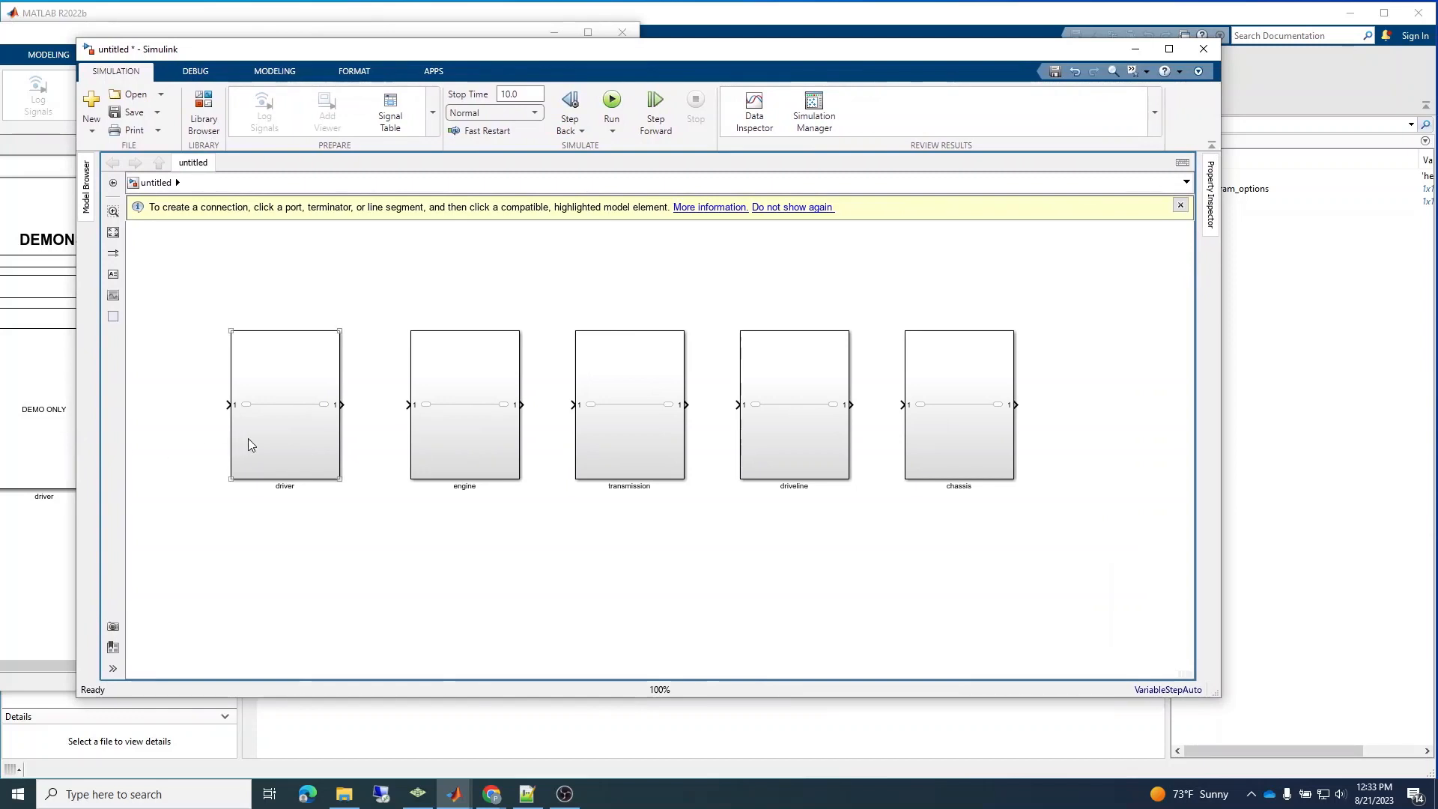
drag(248, 438, 232, 439)
click(446, 447)
drag(446, 448, 439, 446)
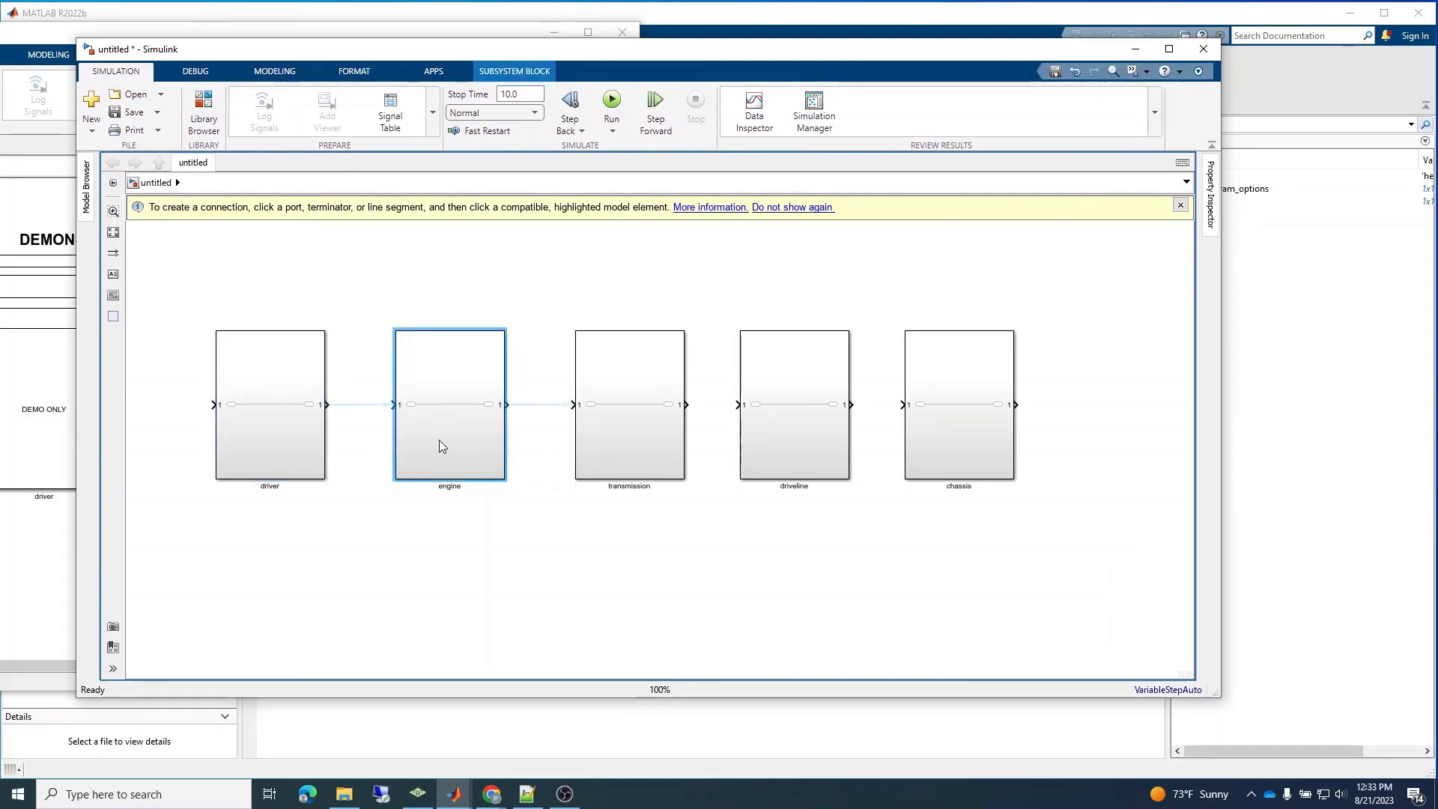
click(645, 426)
click(799, 436)
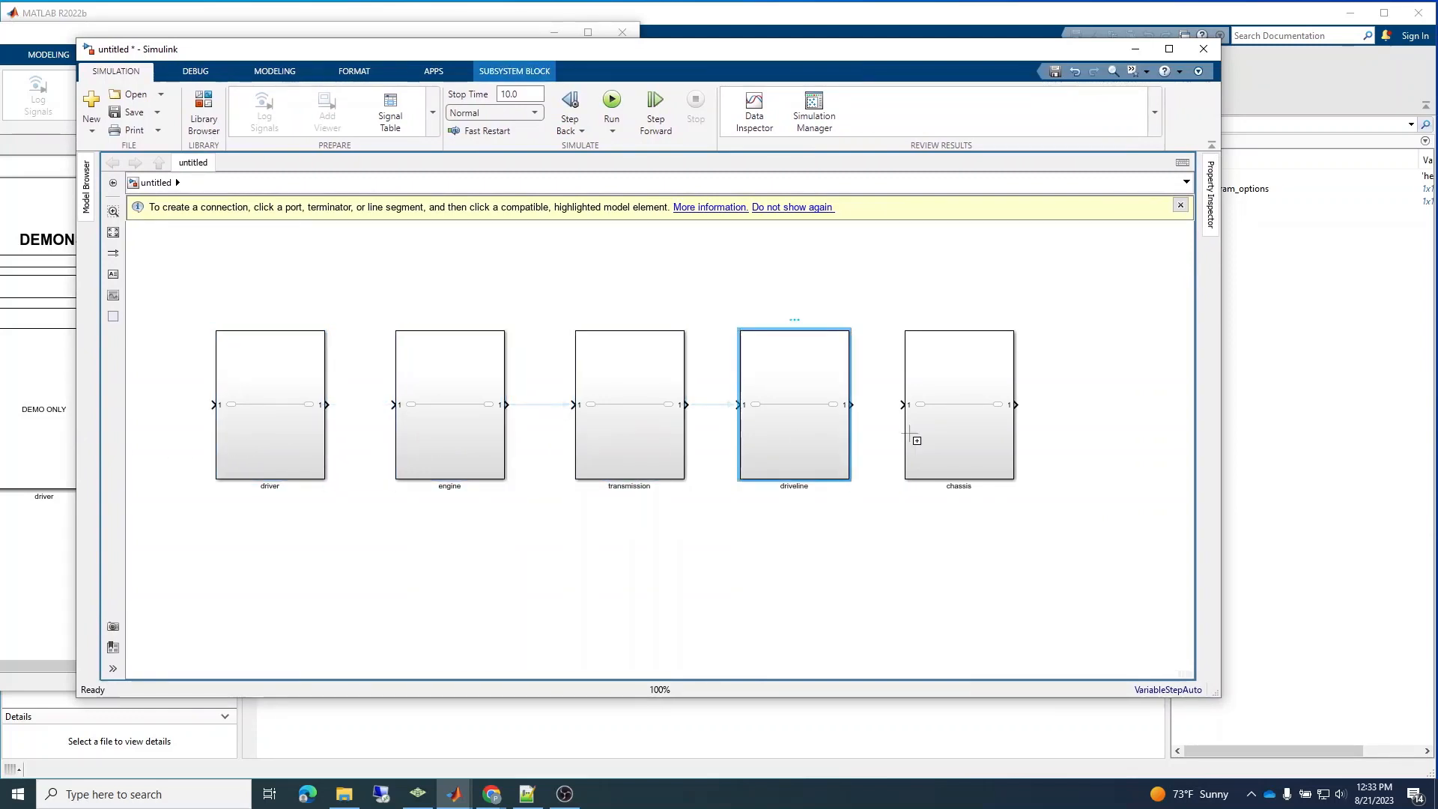
click(942, 430)
drag(943, 430, 951, 429)
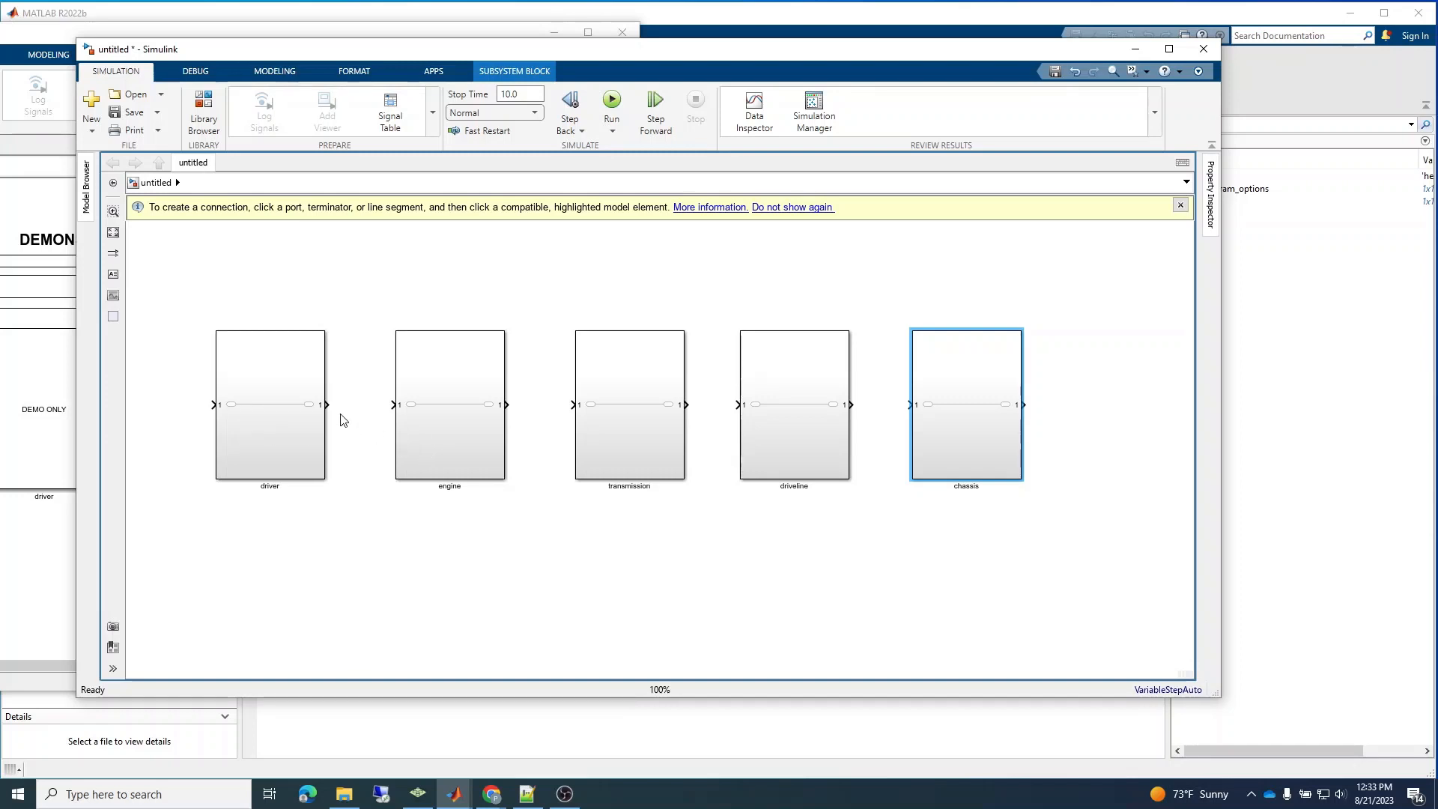
Add a Goto block below and between the driver and engine subsystems, and connect the driver output to it.
click(347, 529)
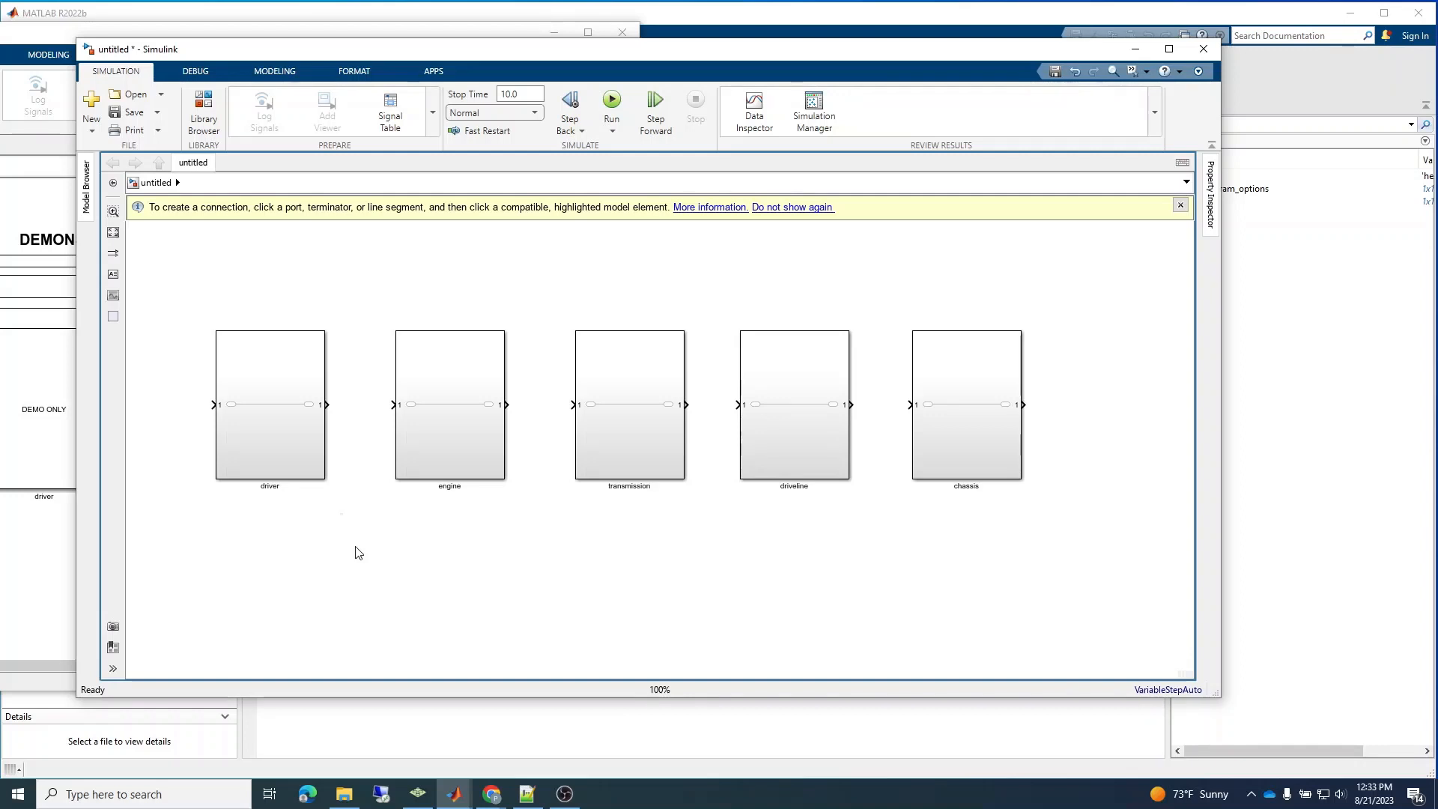
double_click(356, 552)
text(goto)
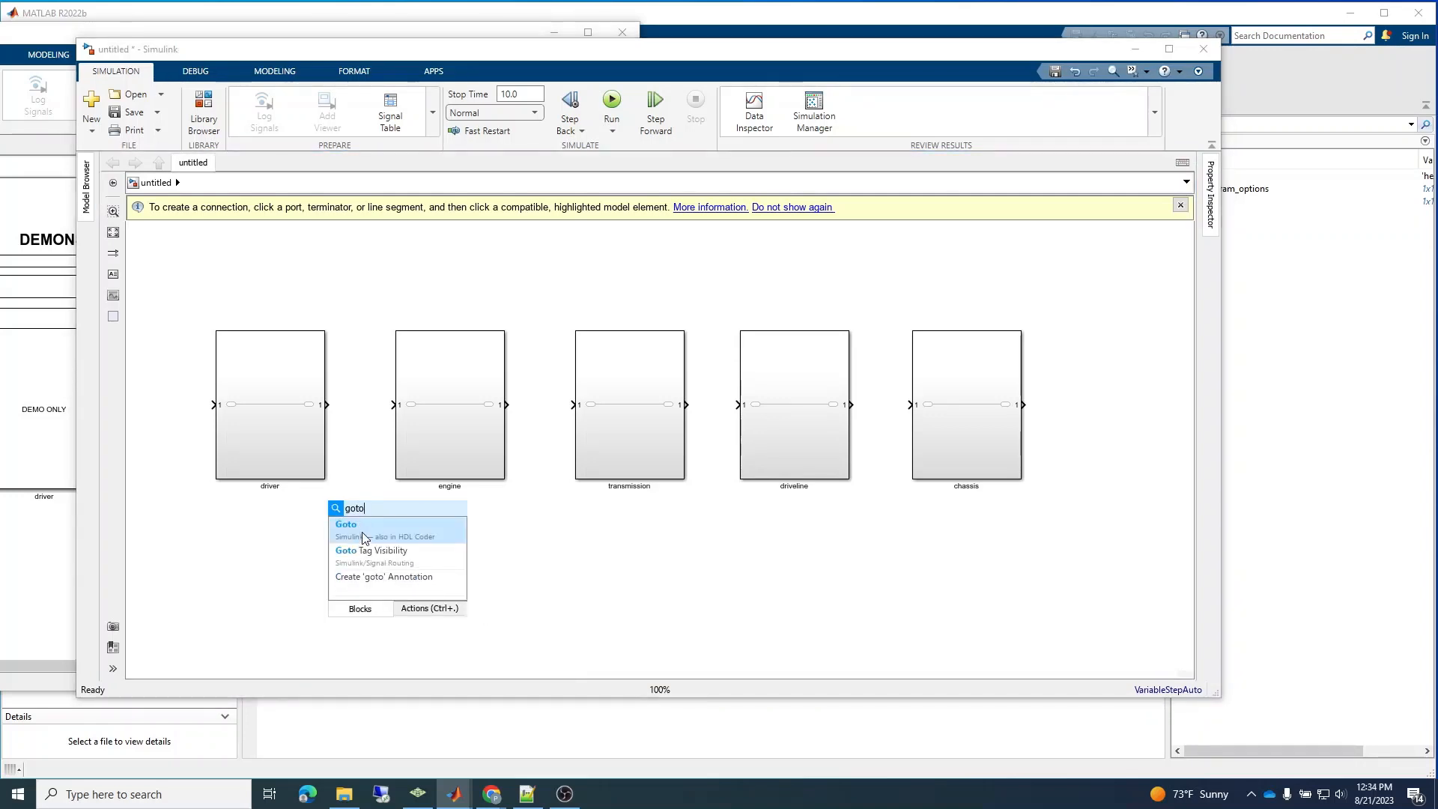
click(360, 534)
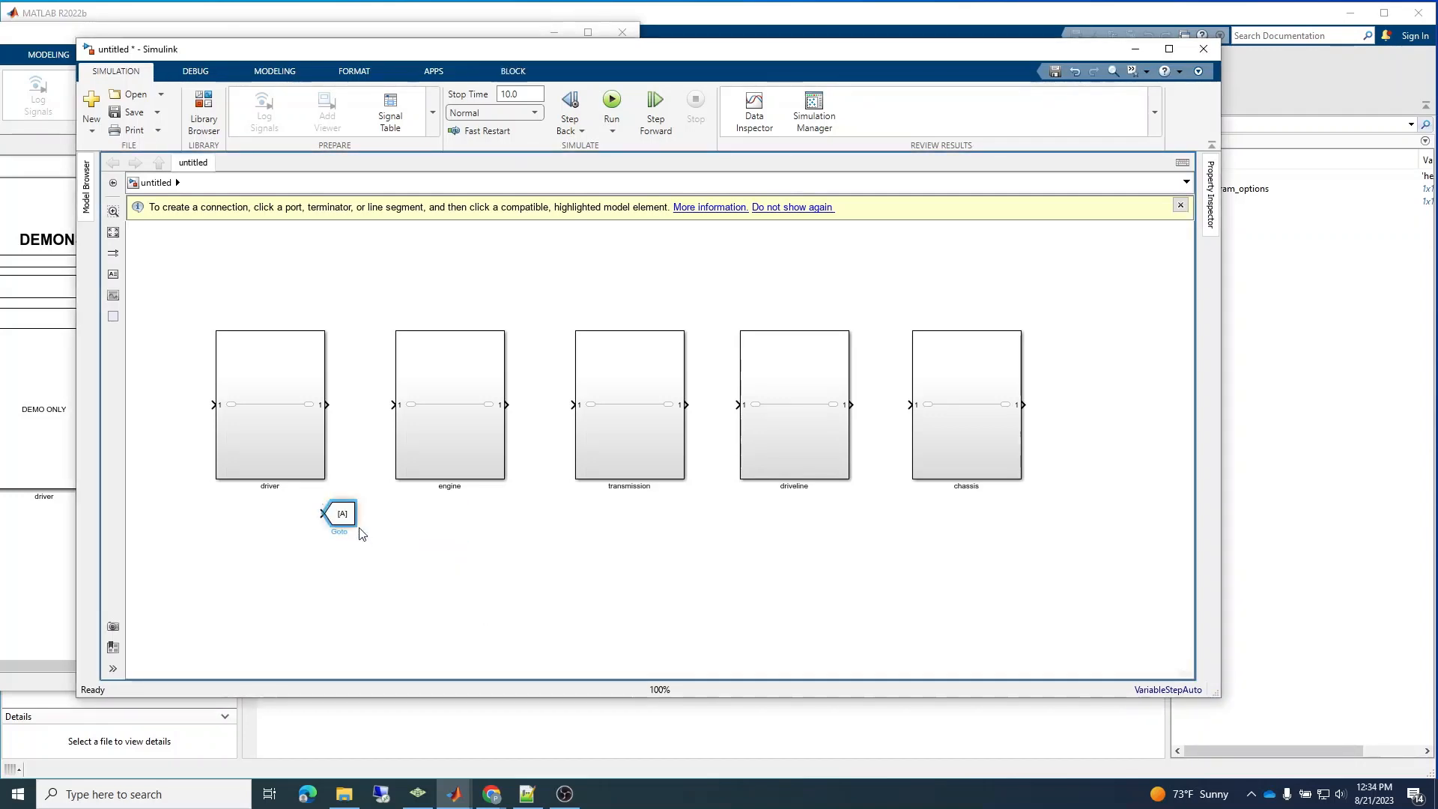
drag(349, 518, 391, 537)
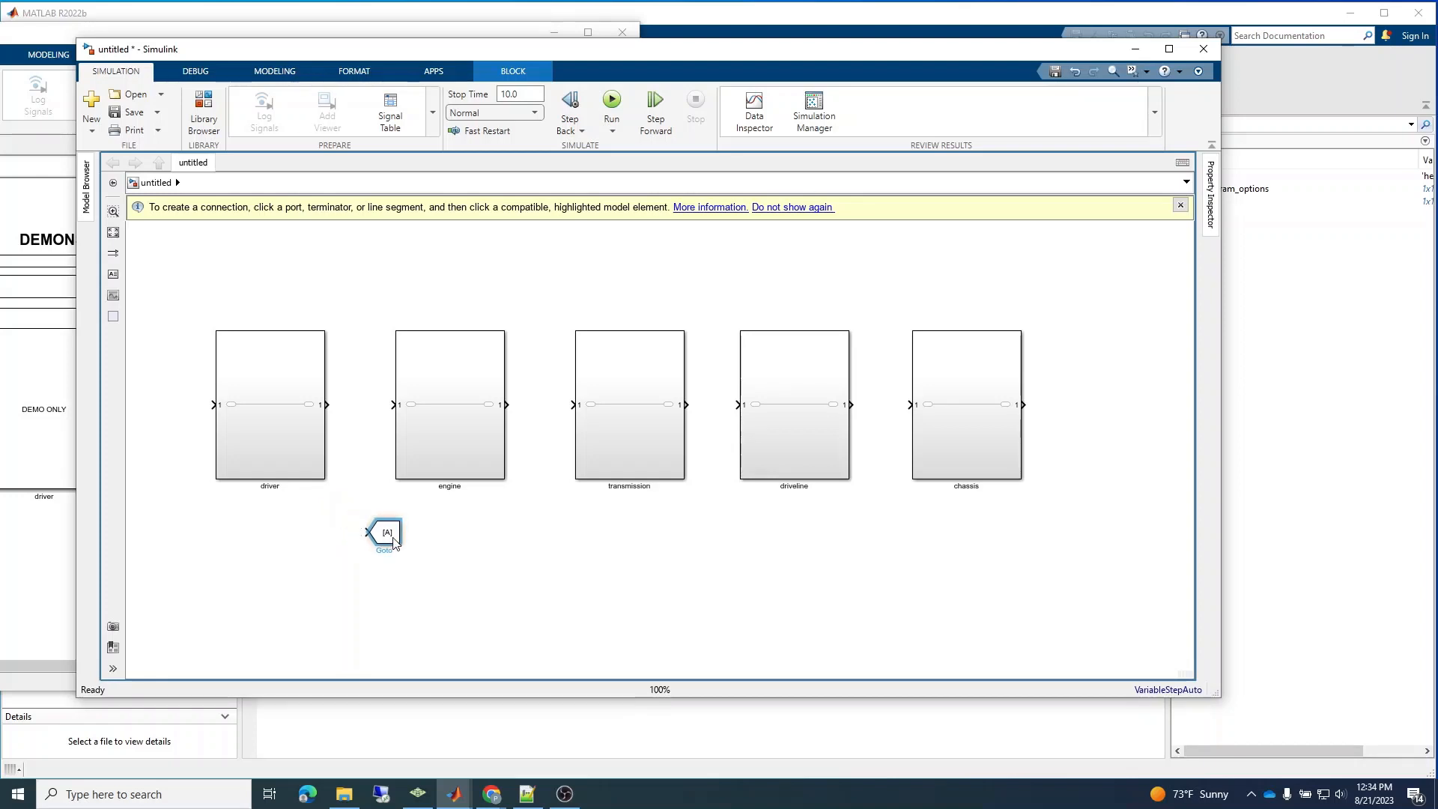
click(328, 405)
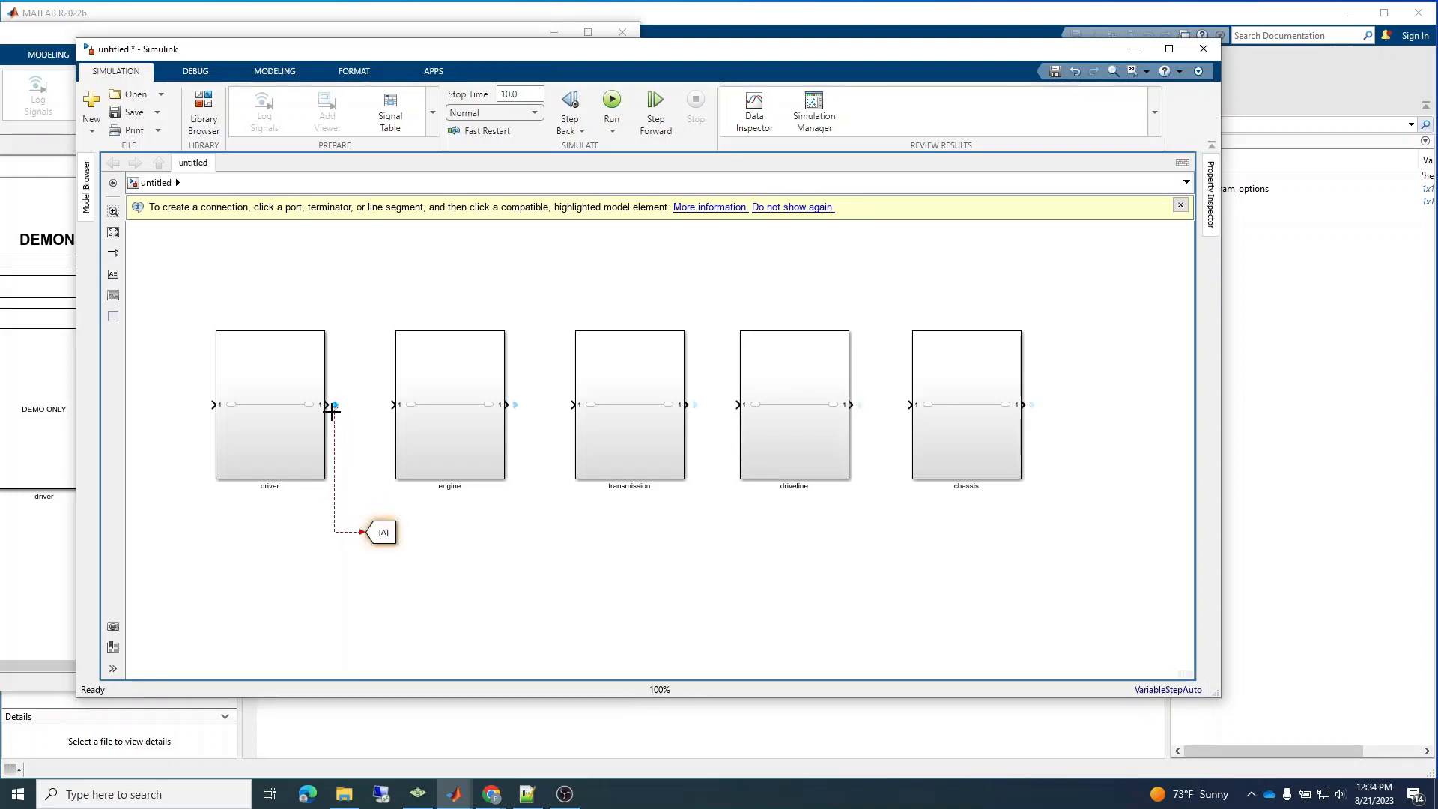
Set the Goto tag of the driver's Goto block to driver_bus_out.
double_click(382, 530)
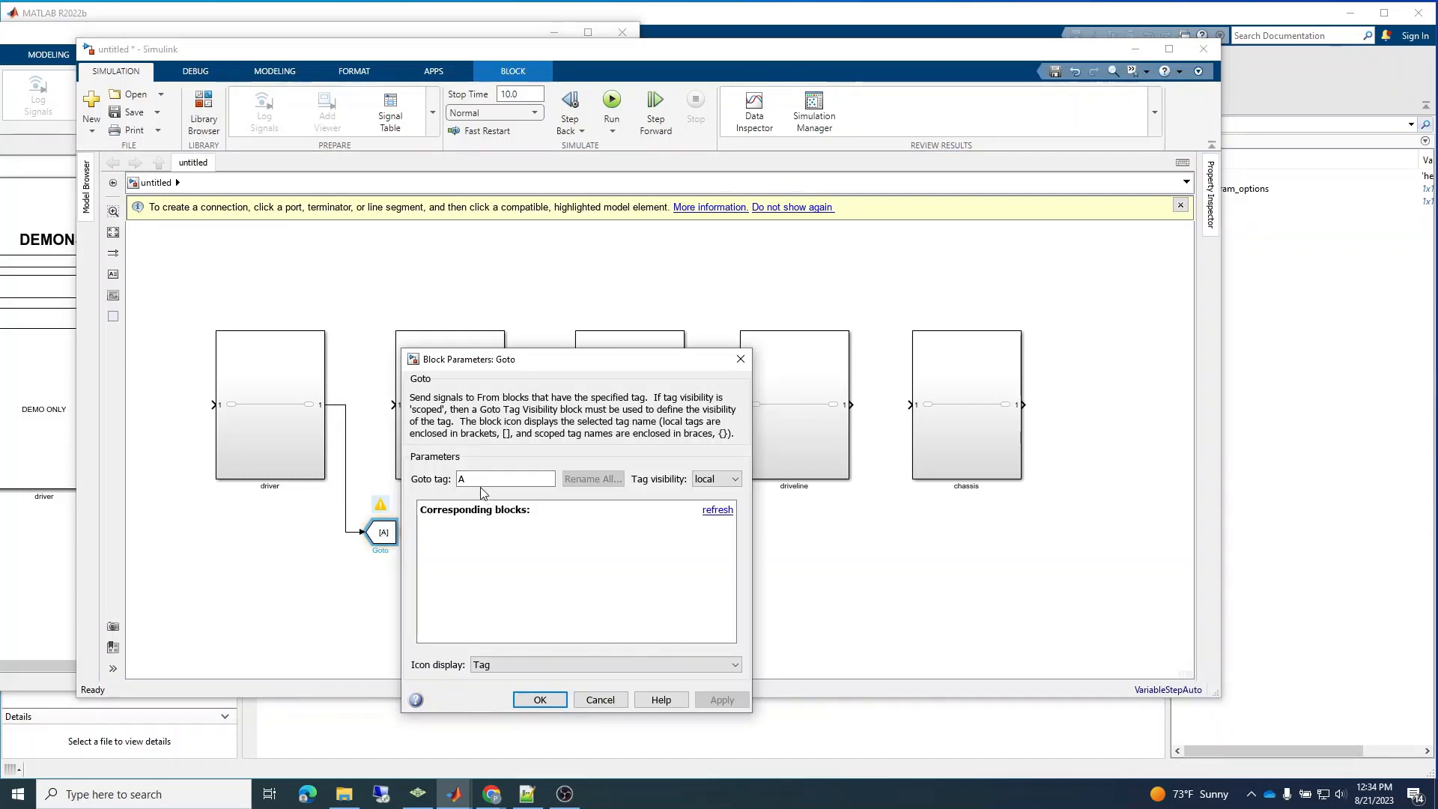
double_click(475, 480)
text(driver_bus_out)
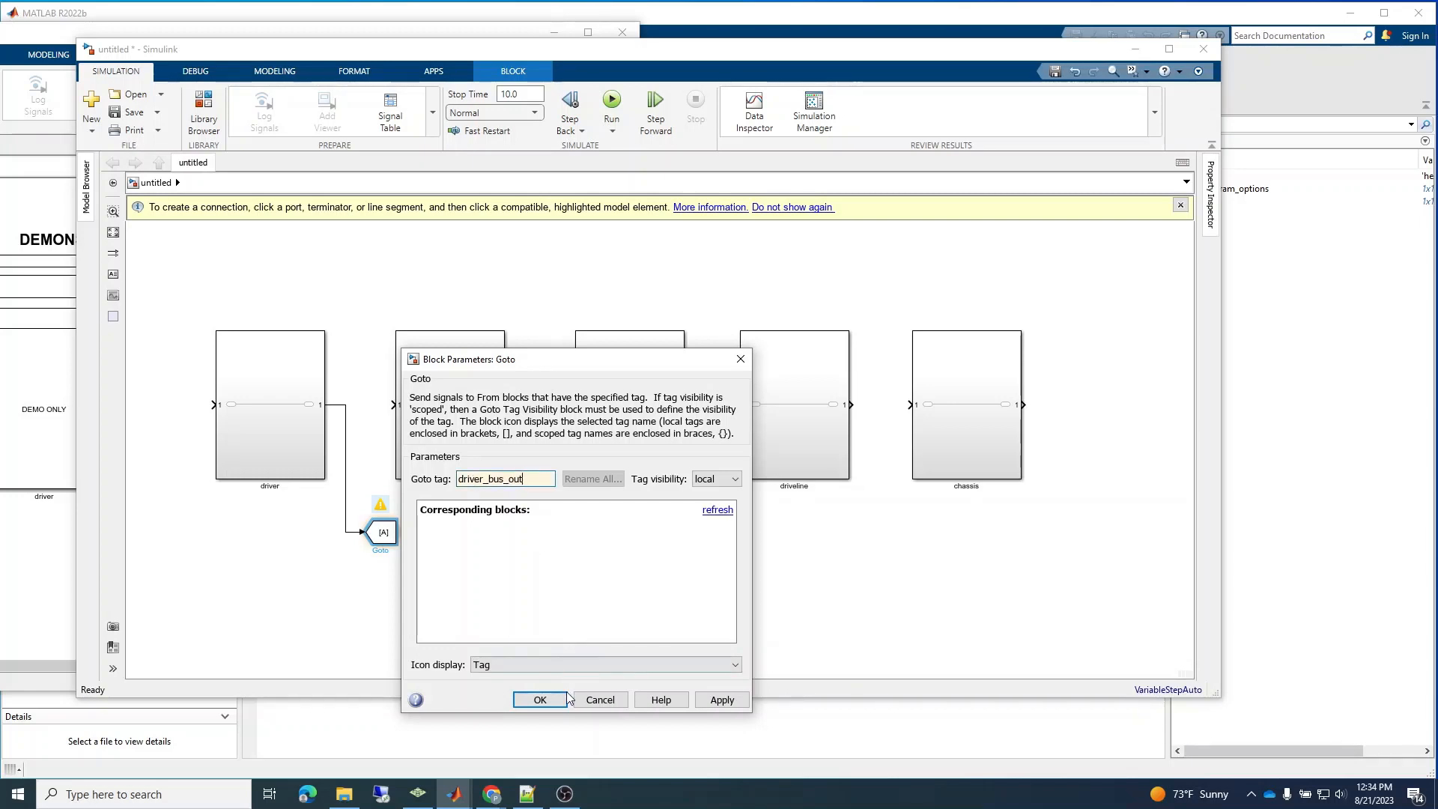
click(542, 701)
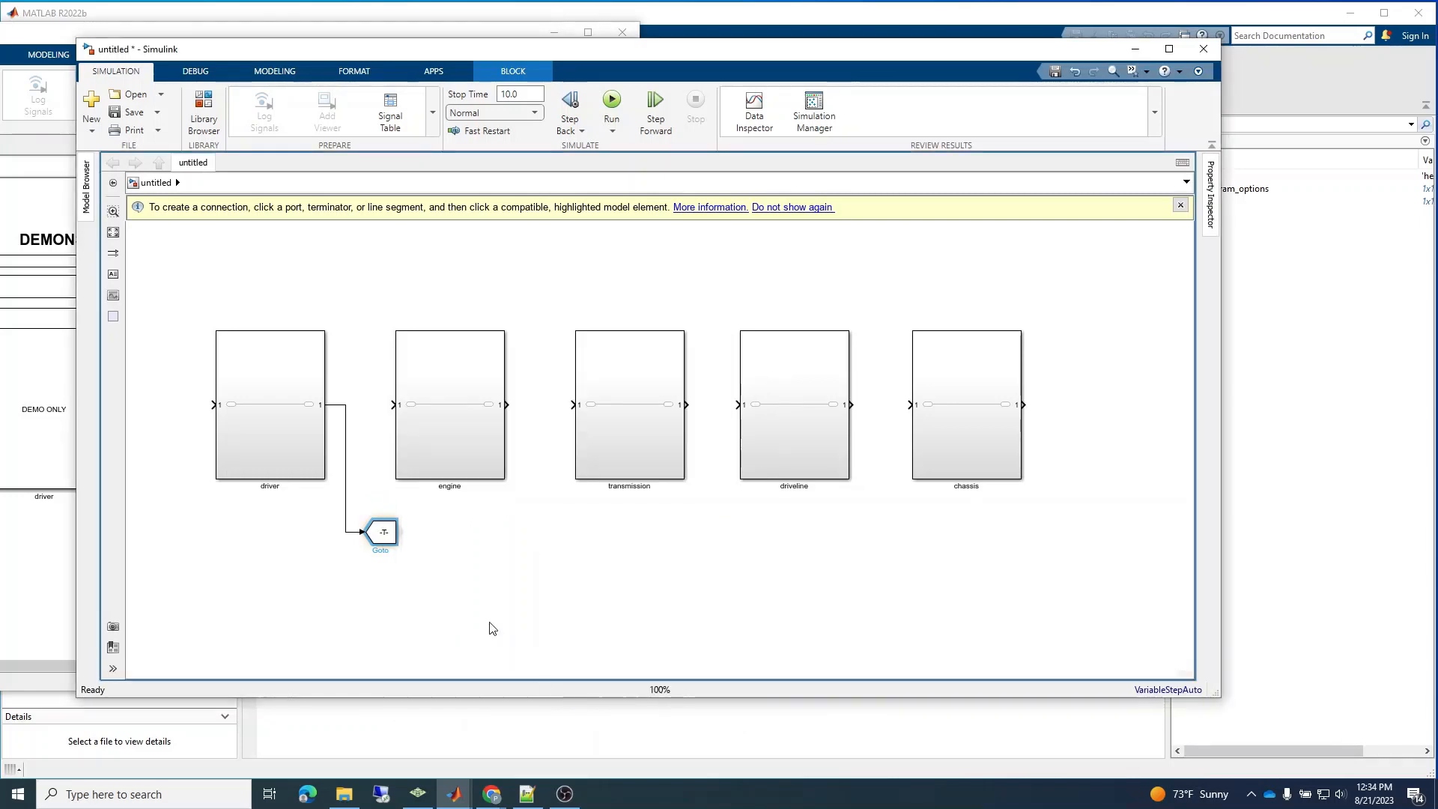
Reuse the Goto tag text to rename the driver's Goto block as driver_bus_out.
double_click(389, 542)
double_click(524, 480)
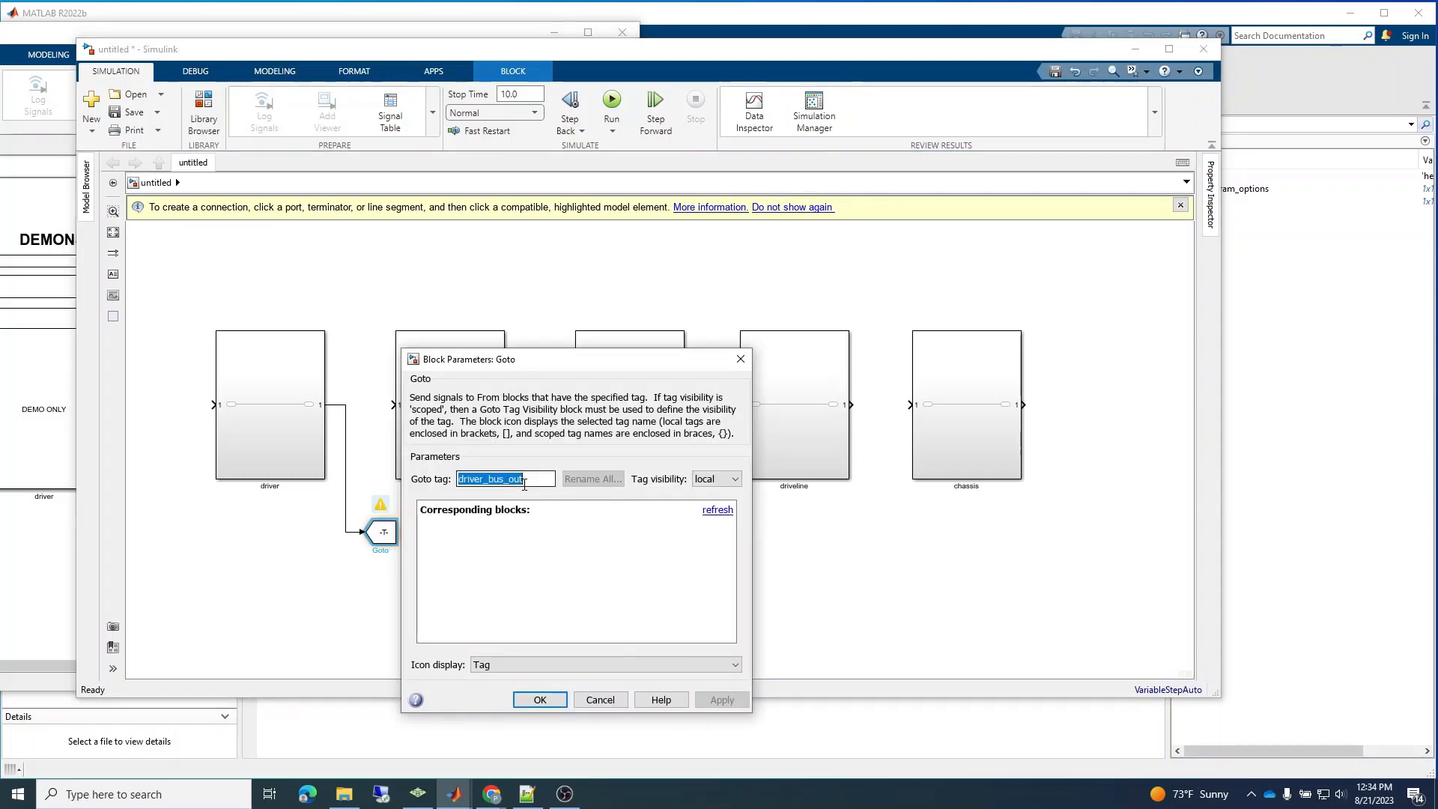
click(540, 699)
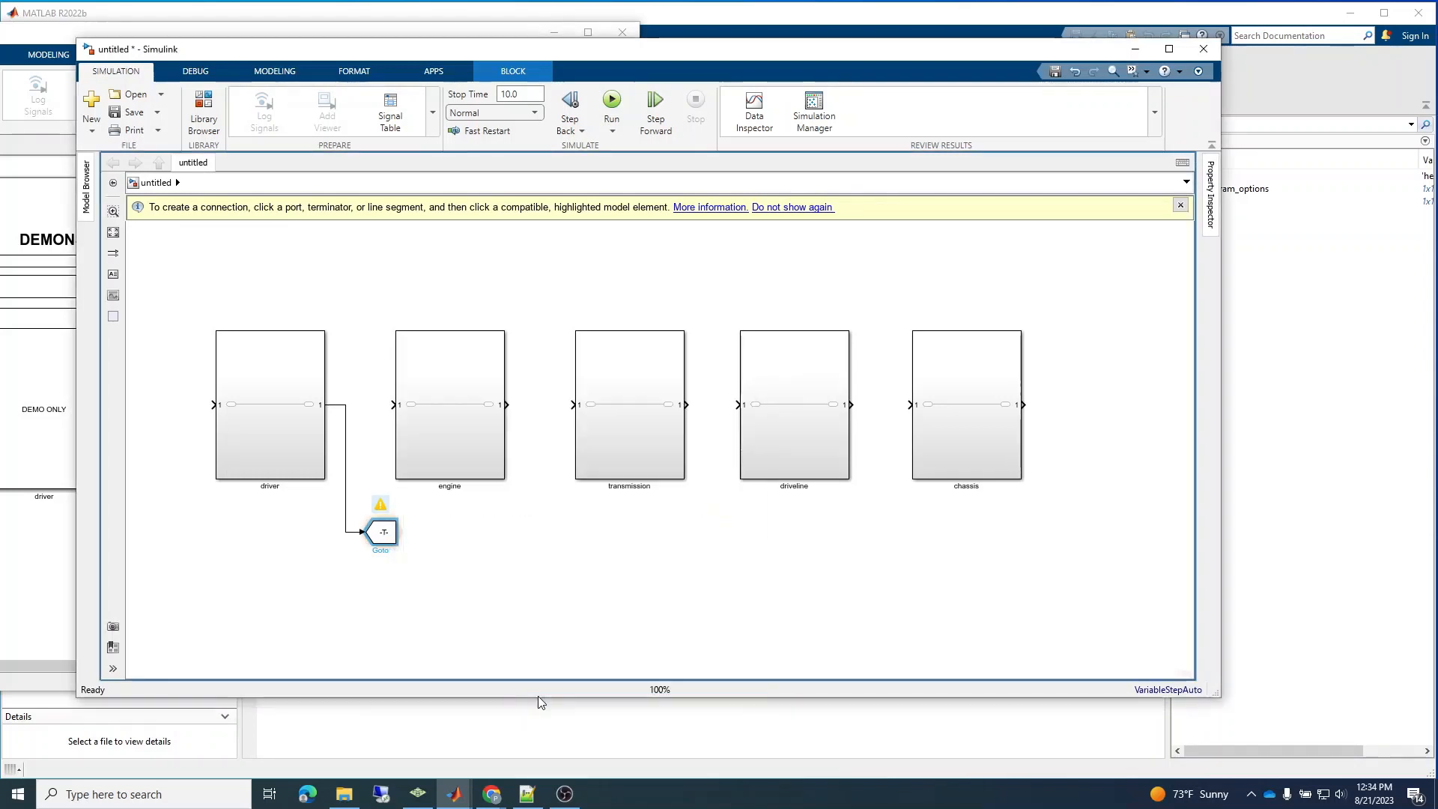
click(449, 620)
Place four copies of the driver_bus_out block in line with it, one below each of the engine, transmission, driveline and chassis outputs.
key(ctrl+c)
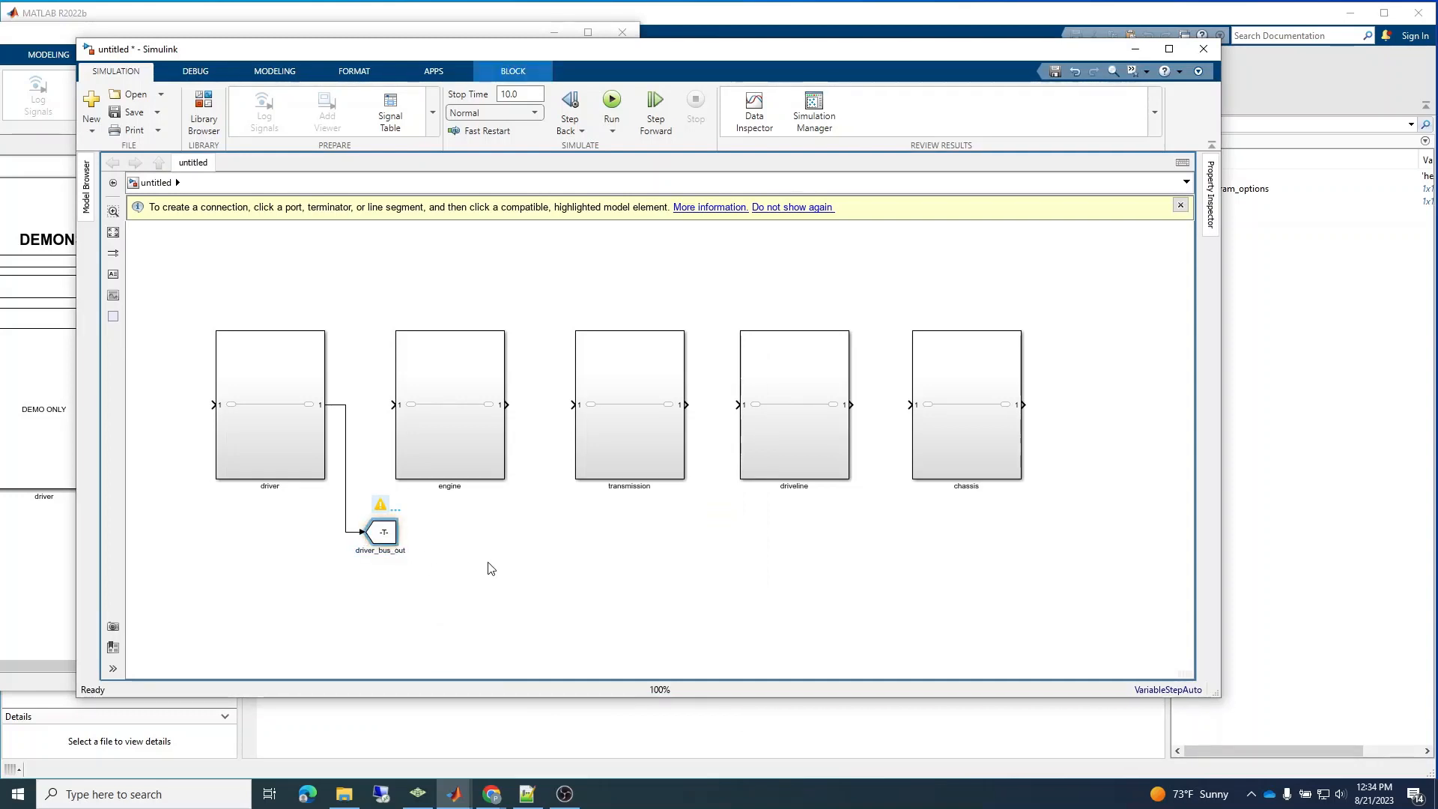
click(511, 542)
key(ctrl+v)
drag(529, 562, 536, 531)
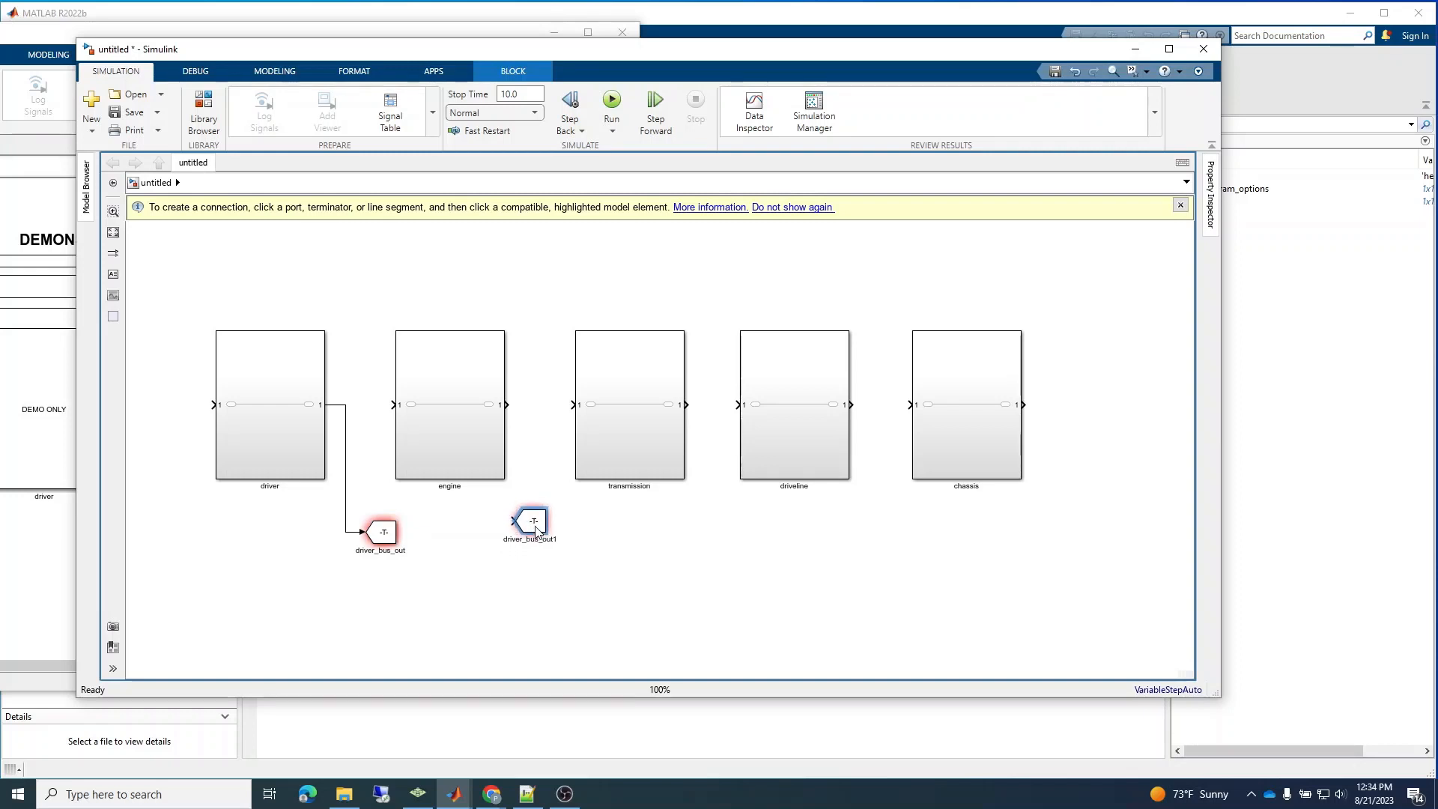
key(ctrl+v)
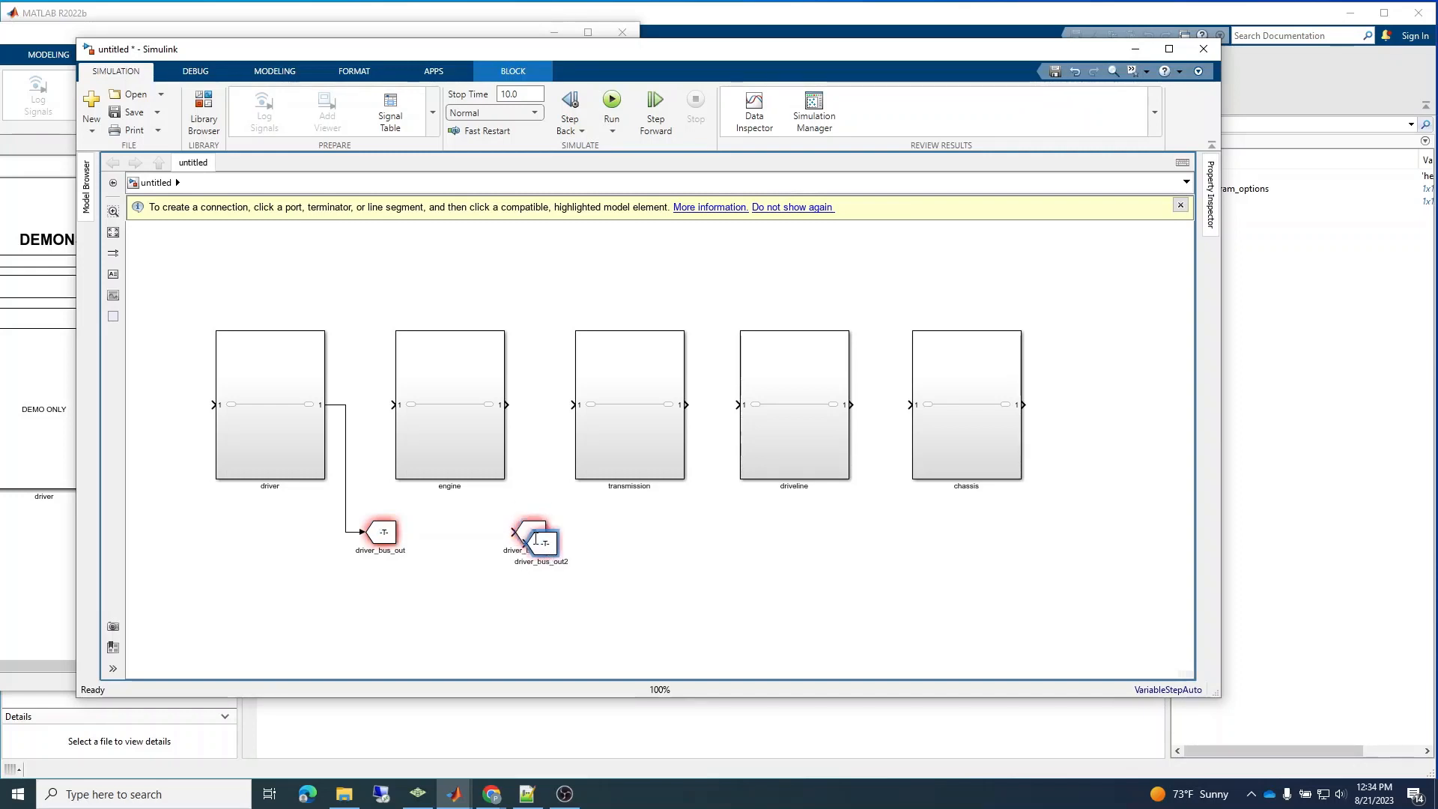
drag(545, 547, 1061, 536)
key(ctrl+v)
key(ctrl+v)
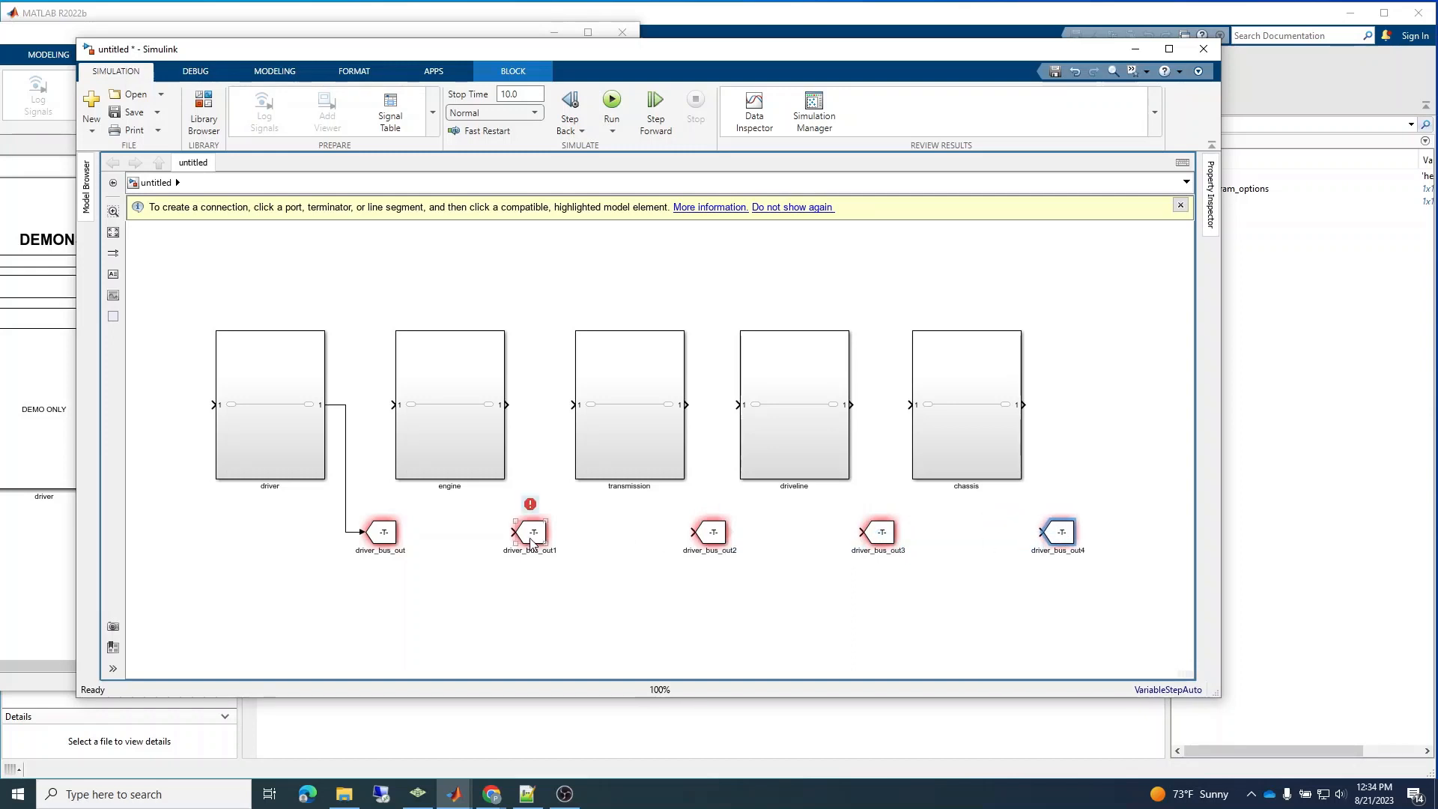
Connect the engine output to the Goto copy below it and rename that block as engine_bus_out.
drag(511, 532, 507, 405)
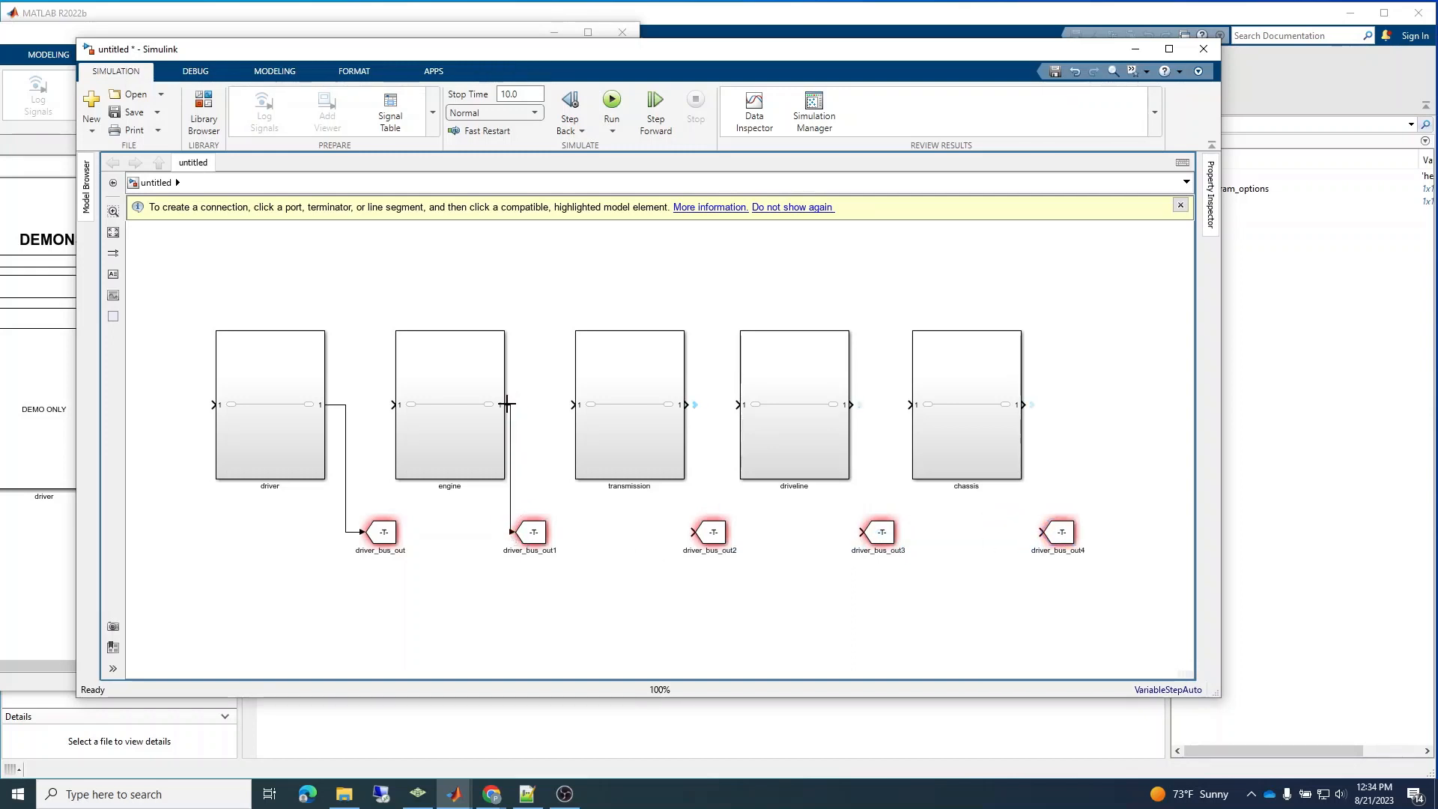
drag(526, 551, 537, 550)
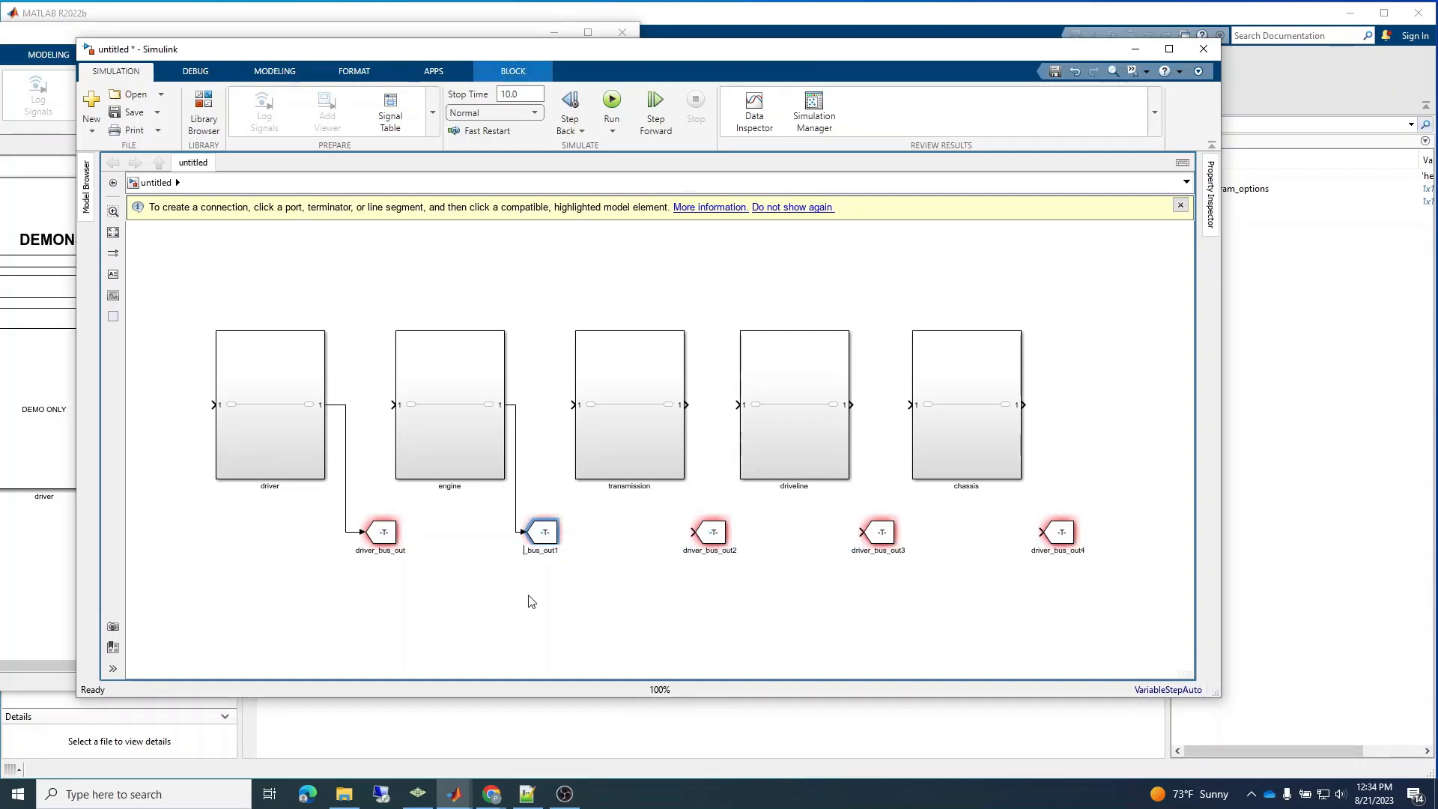
text(ne)
key(BackSpace)
Rename the Goto block below the transmission output as transmission_bus_out.
click(712, 532)
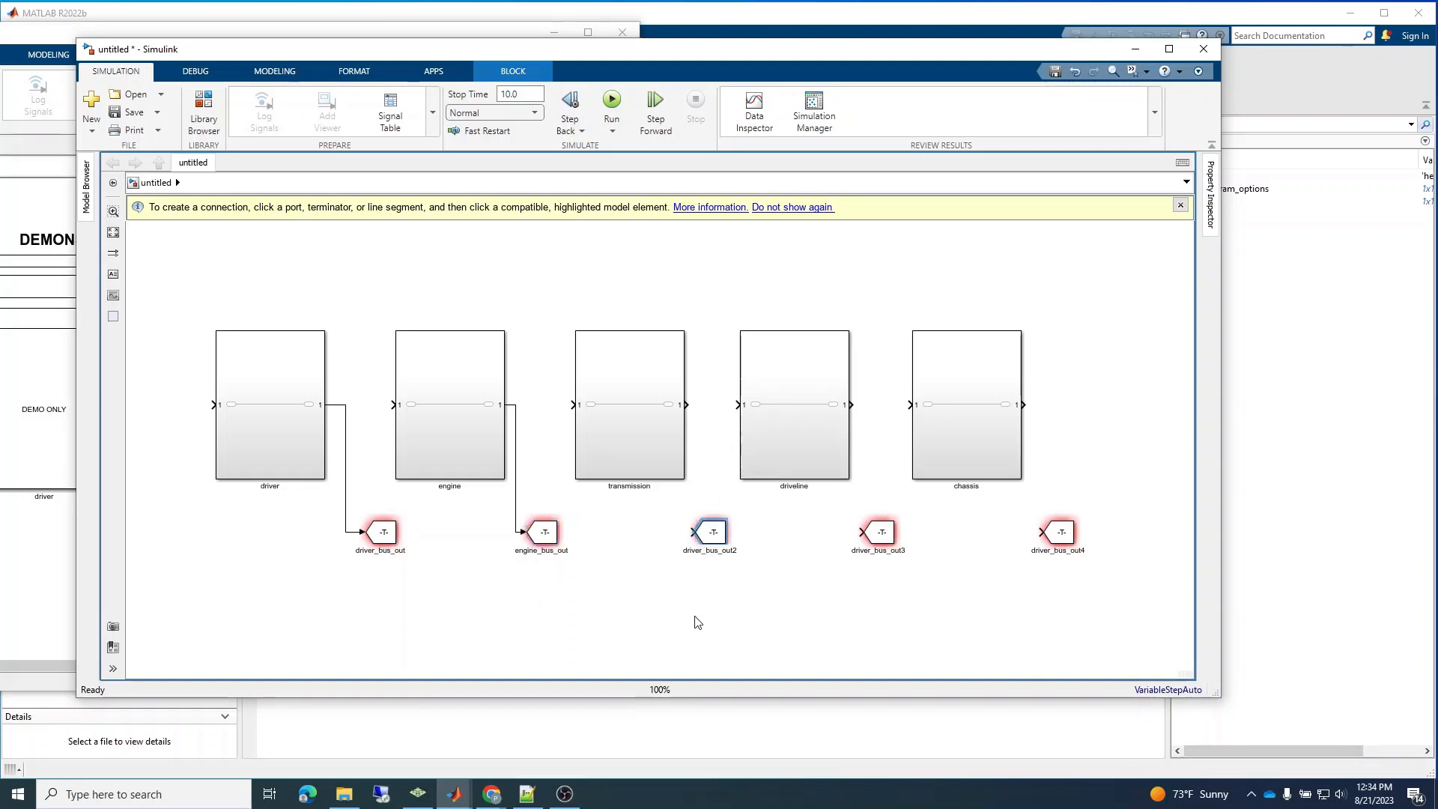
key(BackSpace)
key(BackSpace)
key(BackSpace)
key(BackSpace)
key(BackSpace)
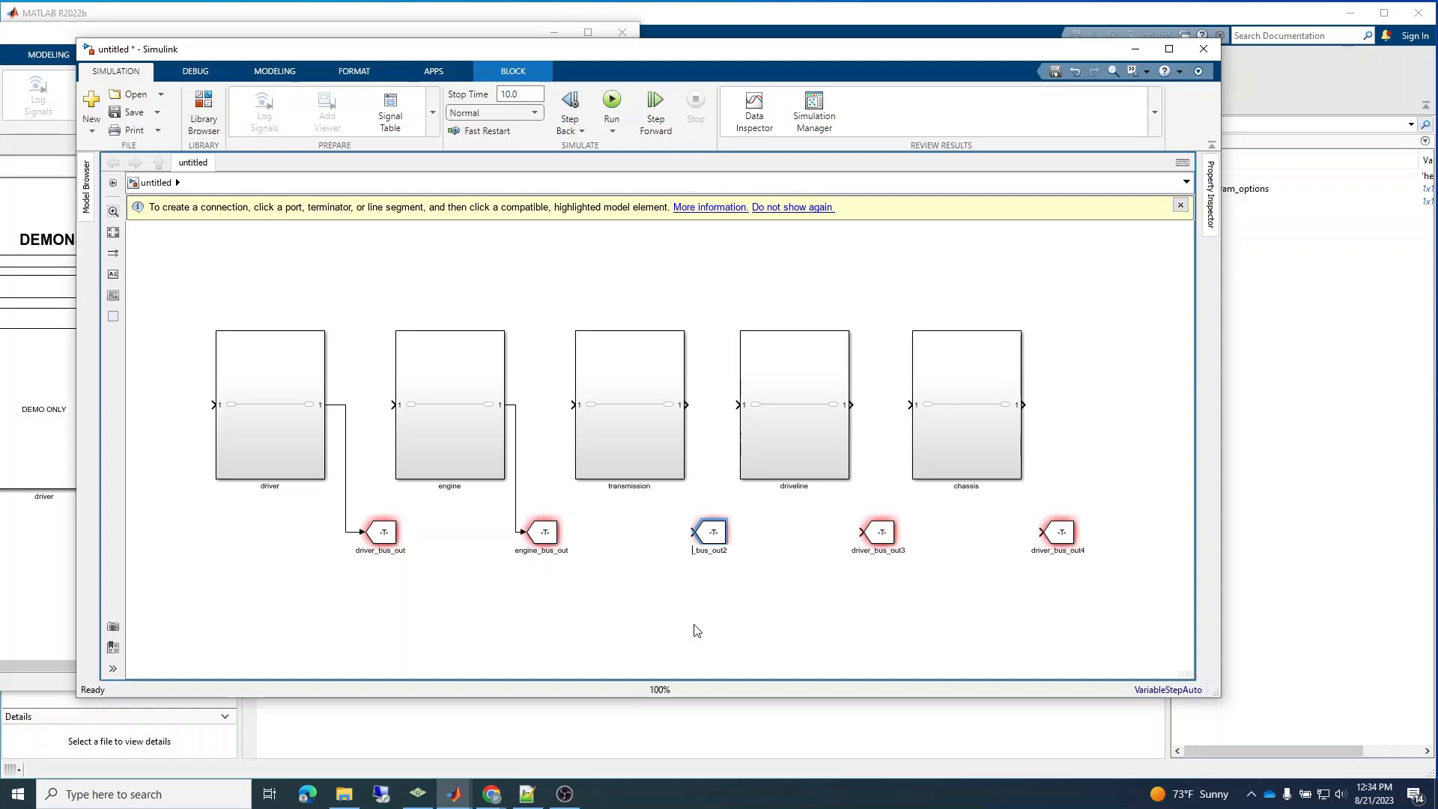
text(transmission)
key(BackSpace)
Rename the Goto block below the driveline output as driveline_bus_out3.
click(880, 532)
double_click(866, 551)
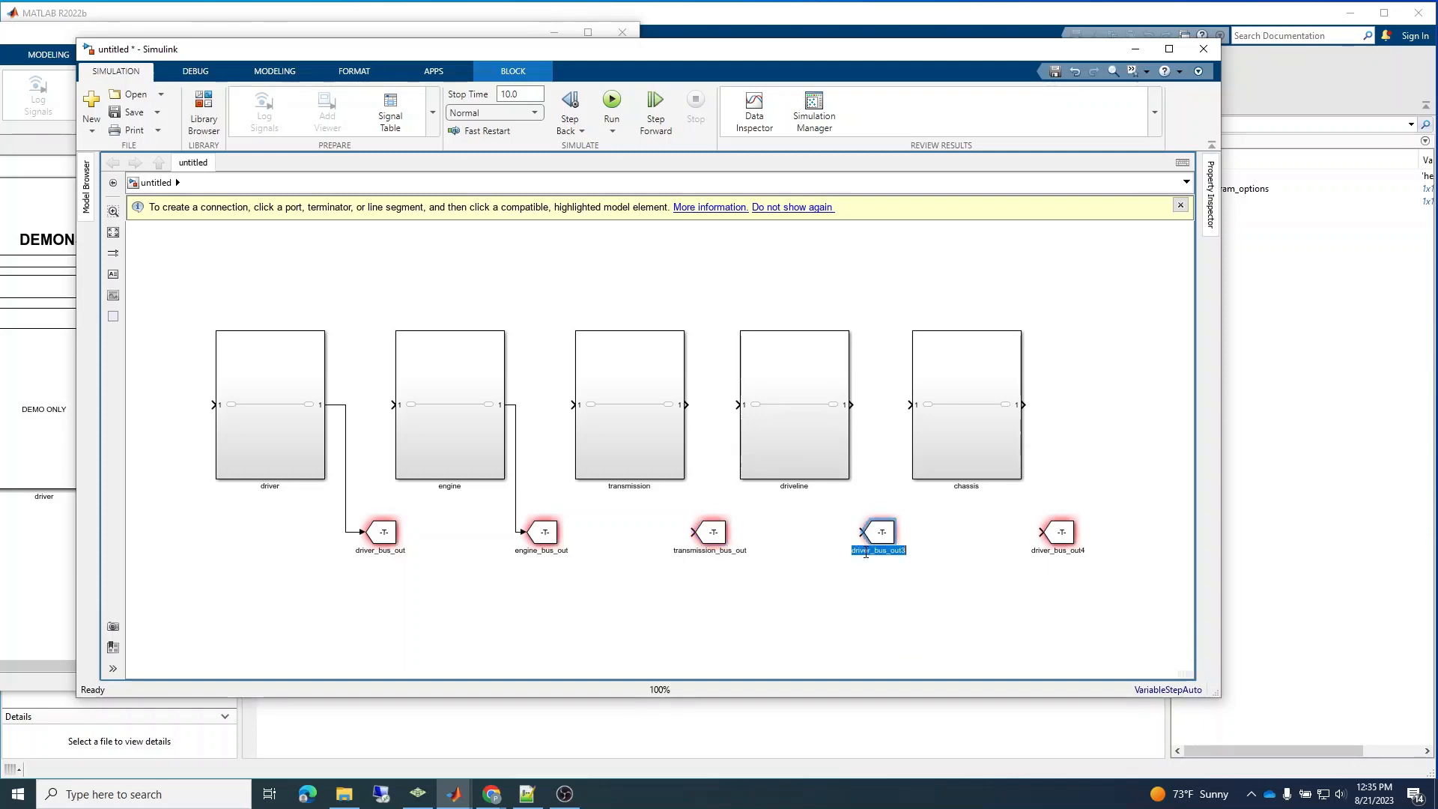
click(866, 553)
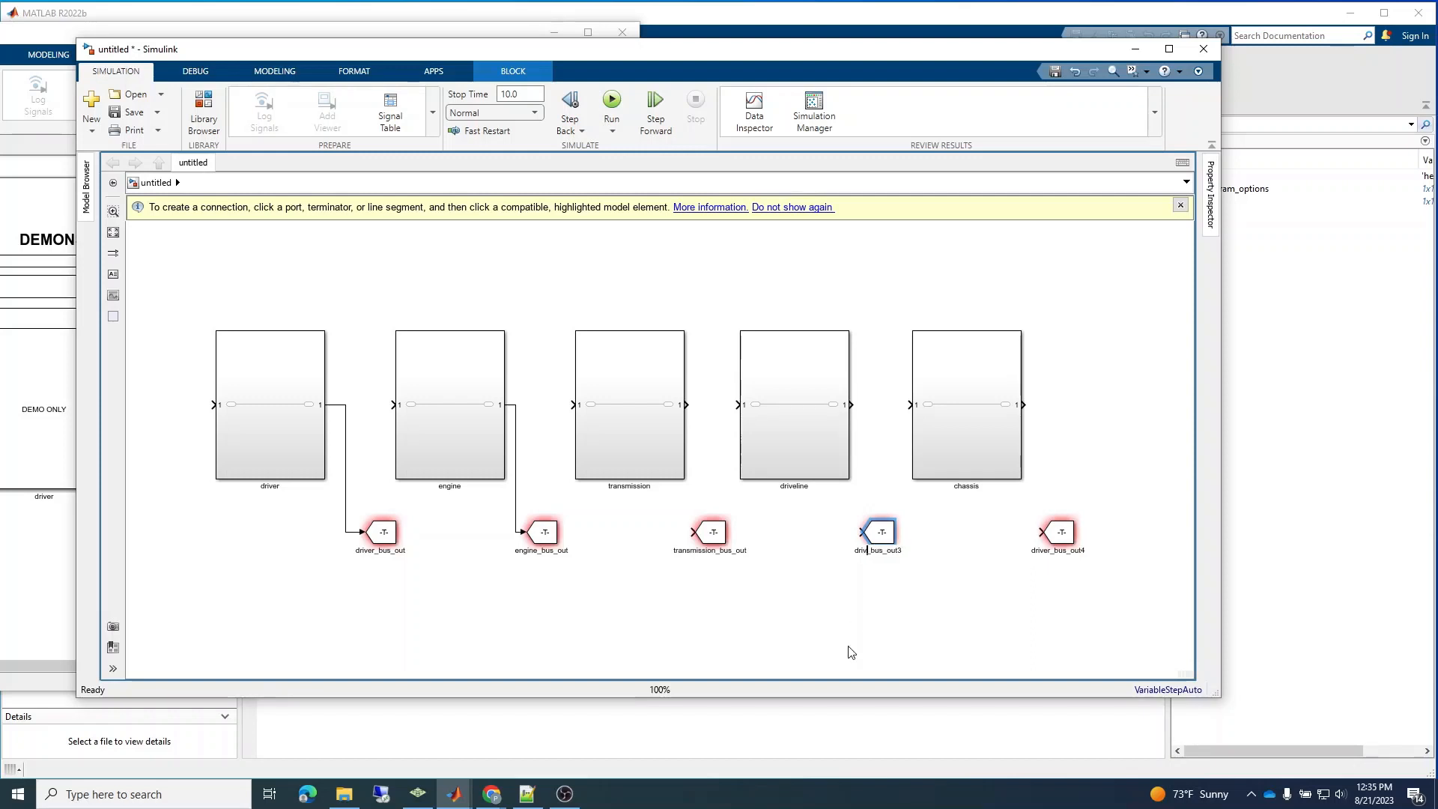
text(riveline)
Rename the Goto block below the chassis output as chassis_bus_out4.
double_click(1048, 553)
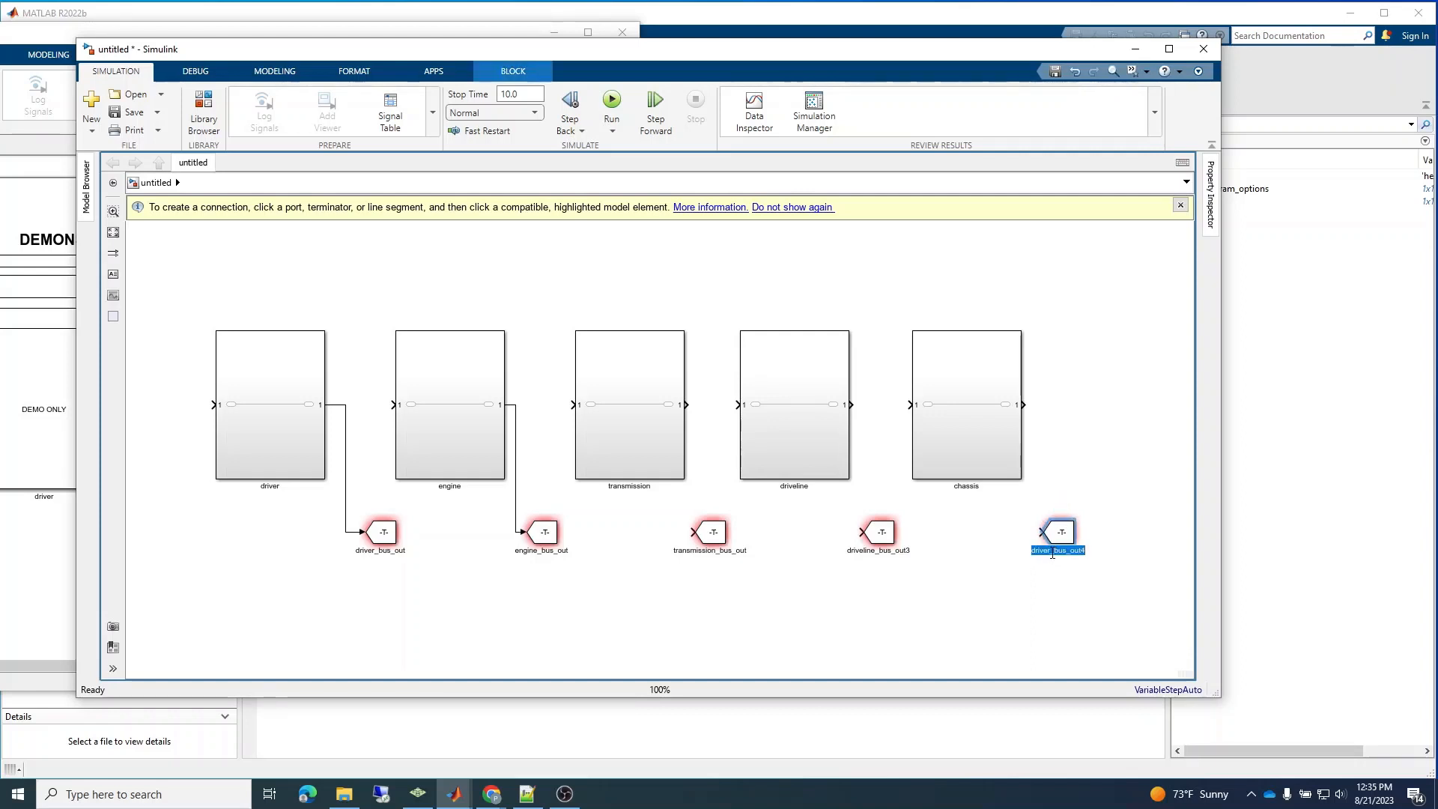
click(1053, 552)
text(chassis)
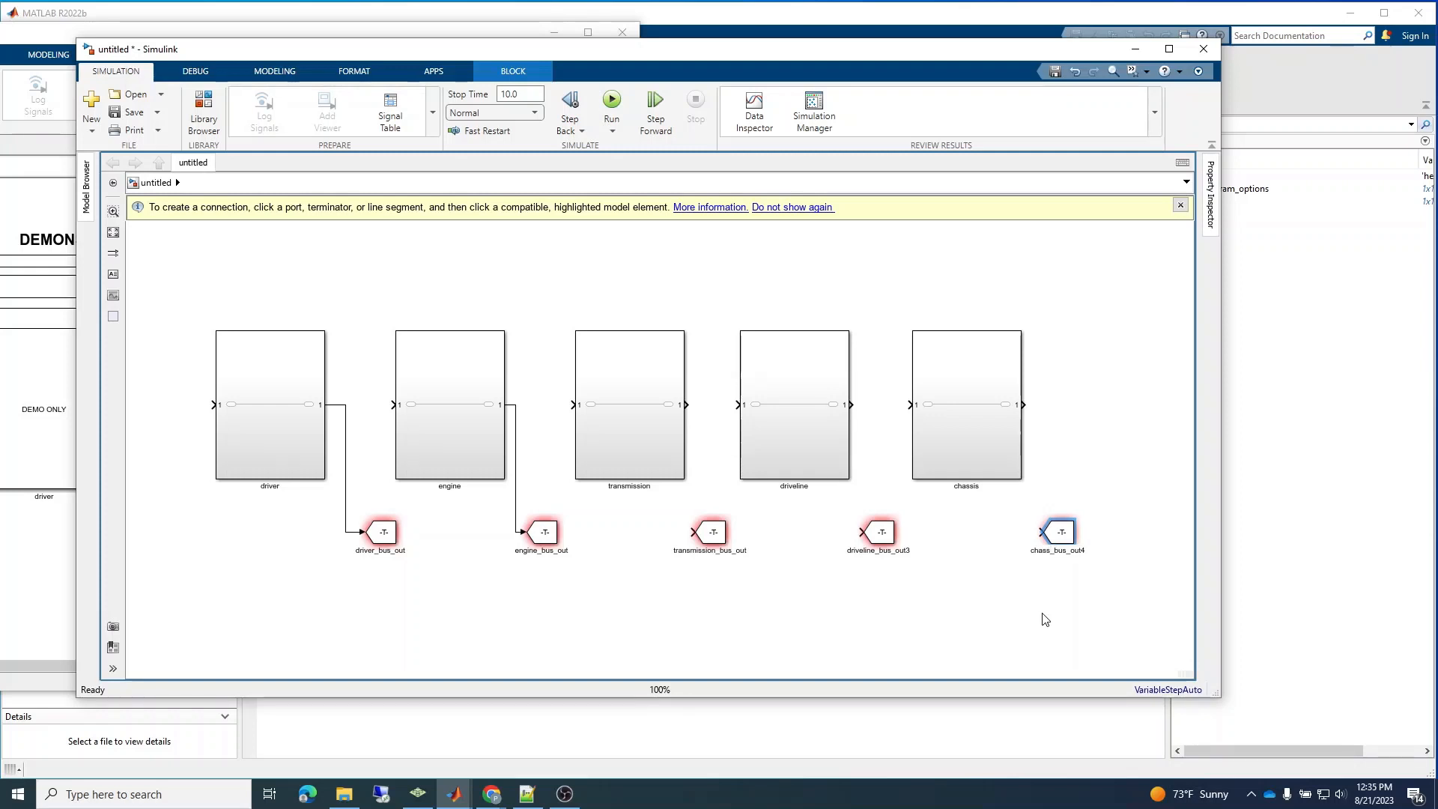
click(958, 657)
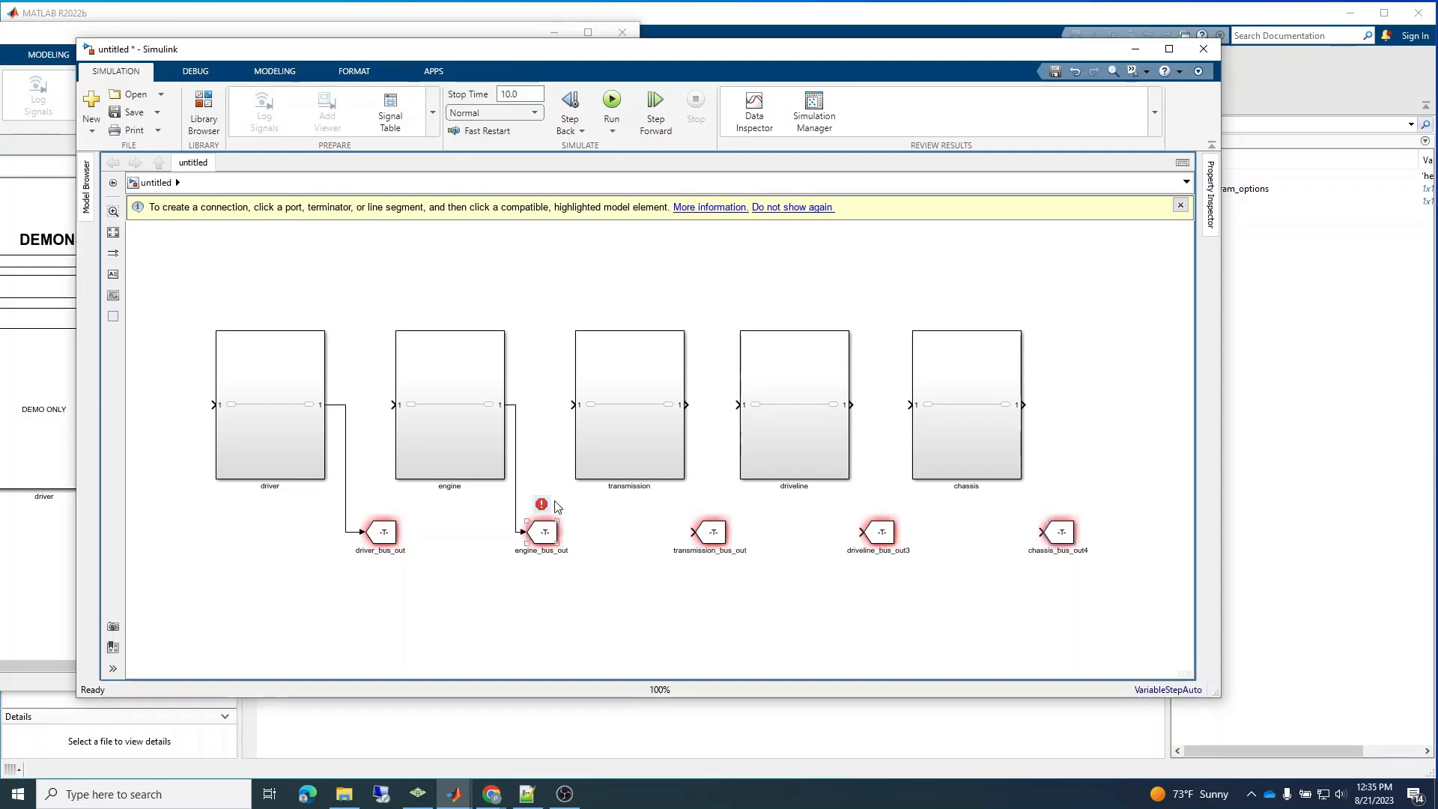
Connect the transmission, driveline and chassis outputs to the Goto blocks below them.
drag(687, 405, 691, 532)
drag(860, 492, 870, 532)
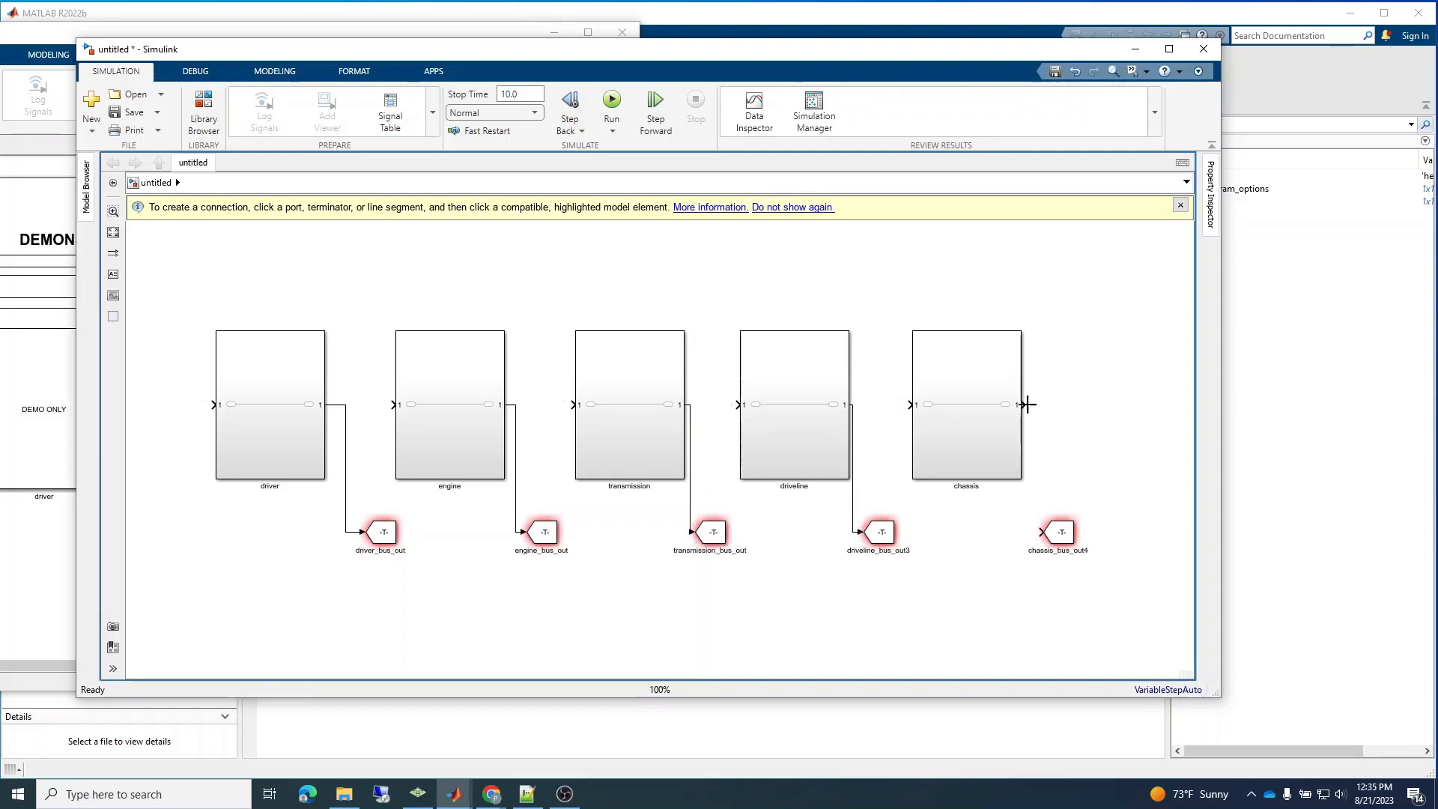
drag(1025, 405, 1037, 529)
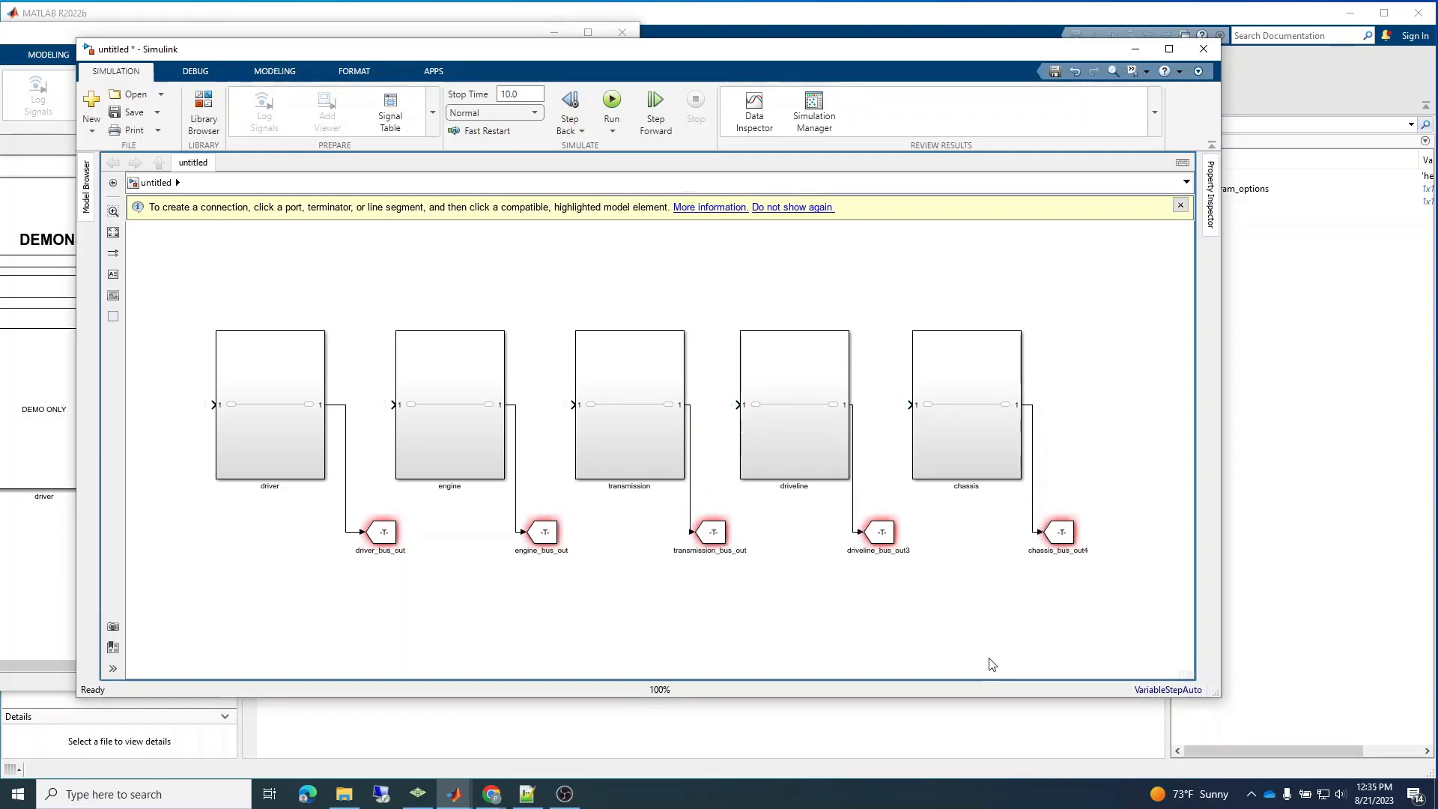
Check the Goto tags in the parameters of the driver_bus_out and engine_bus_out blocks.
double_click(385, 533)
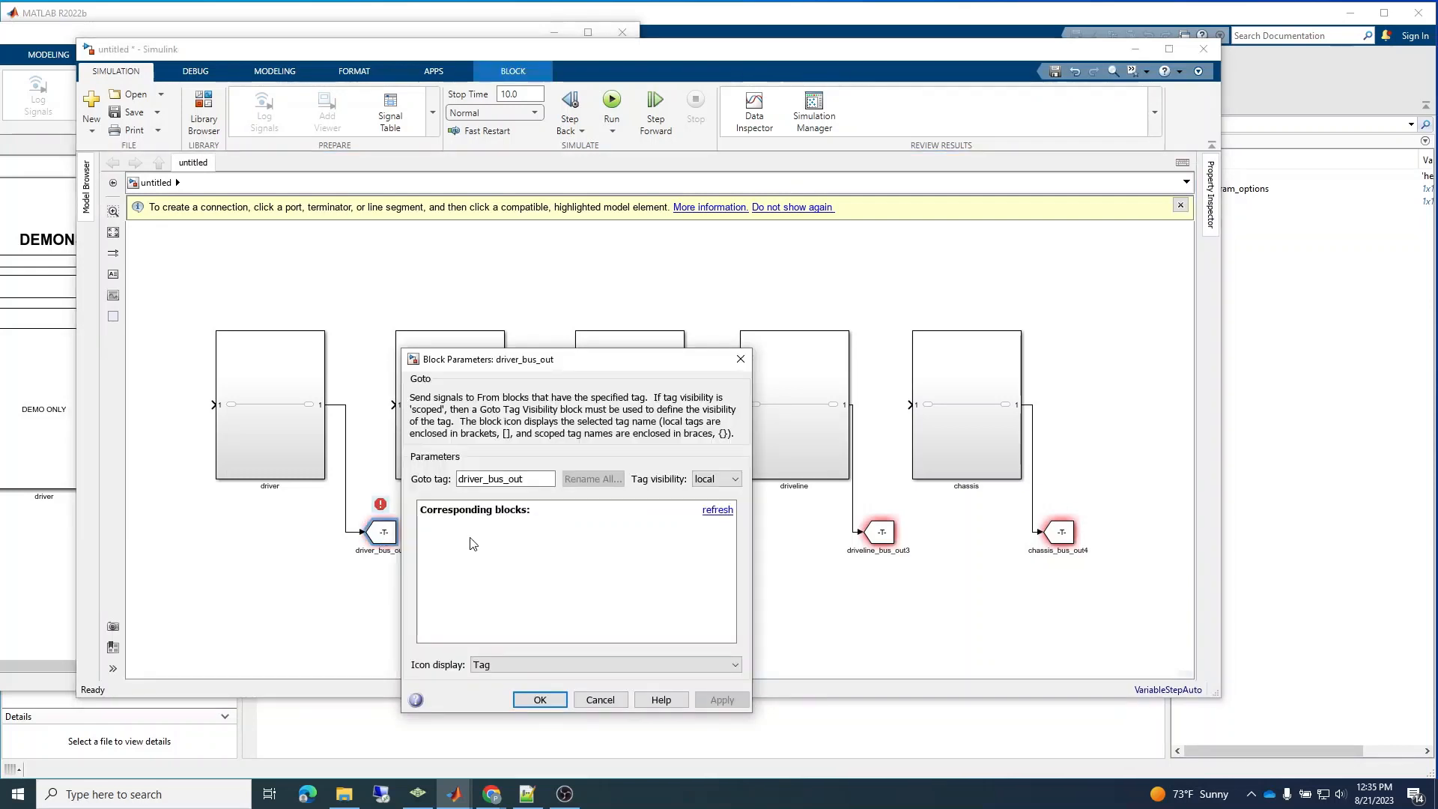
click(540, 699)
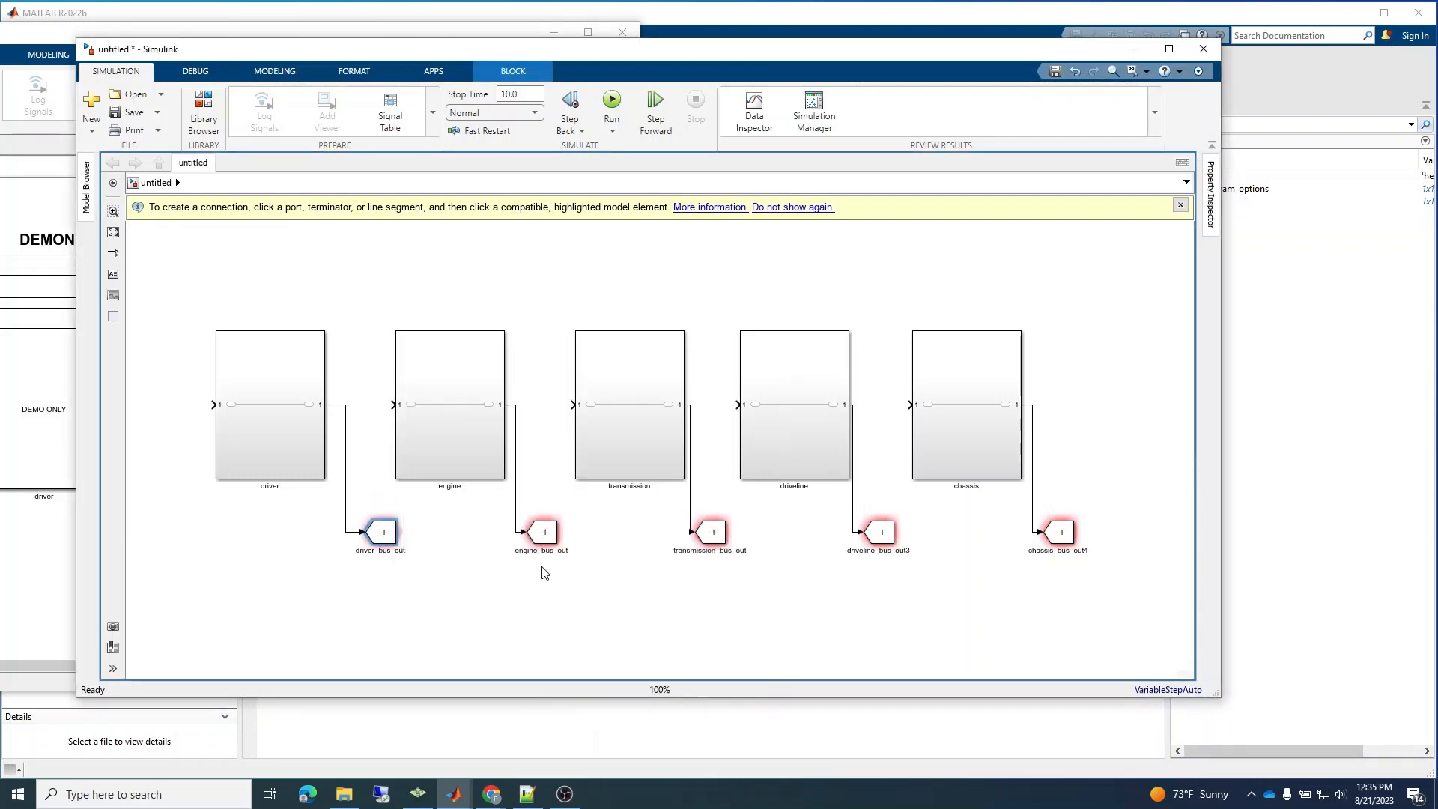
double_click(544, 532)
click(700, 481)
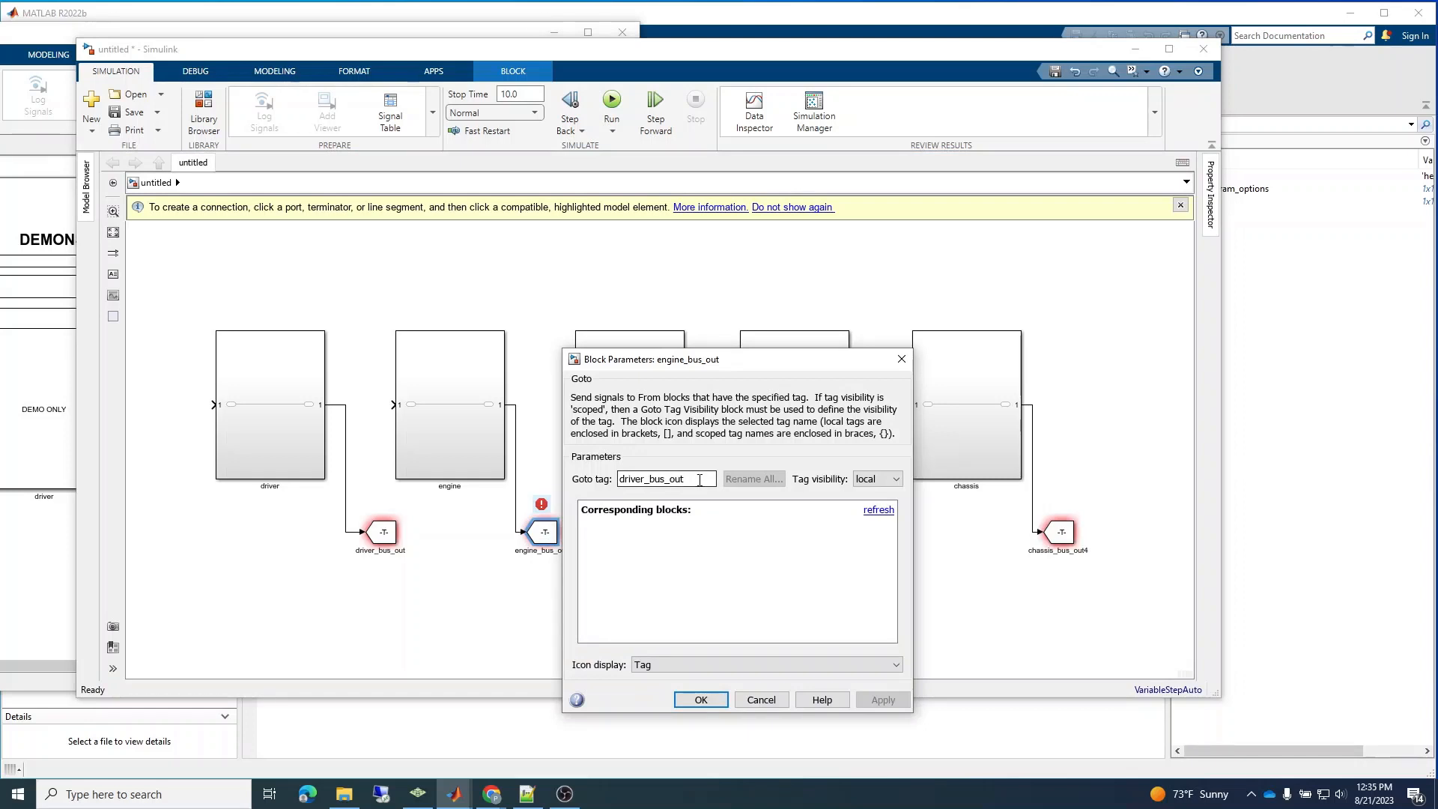
click(775, 704)
Copy the engine Goto block's name into its Goto tag, setting the tag to engine_bus_out.
double_click(552, 552)
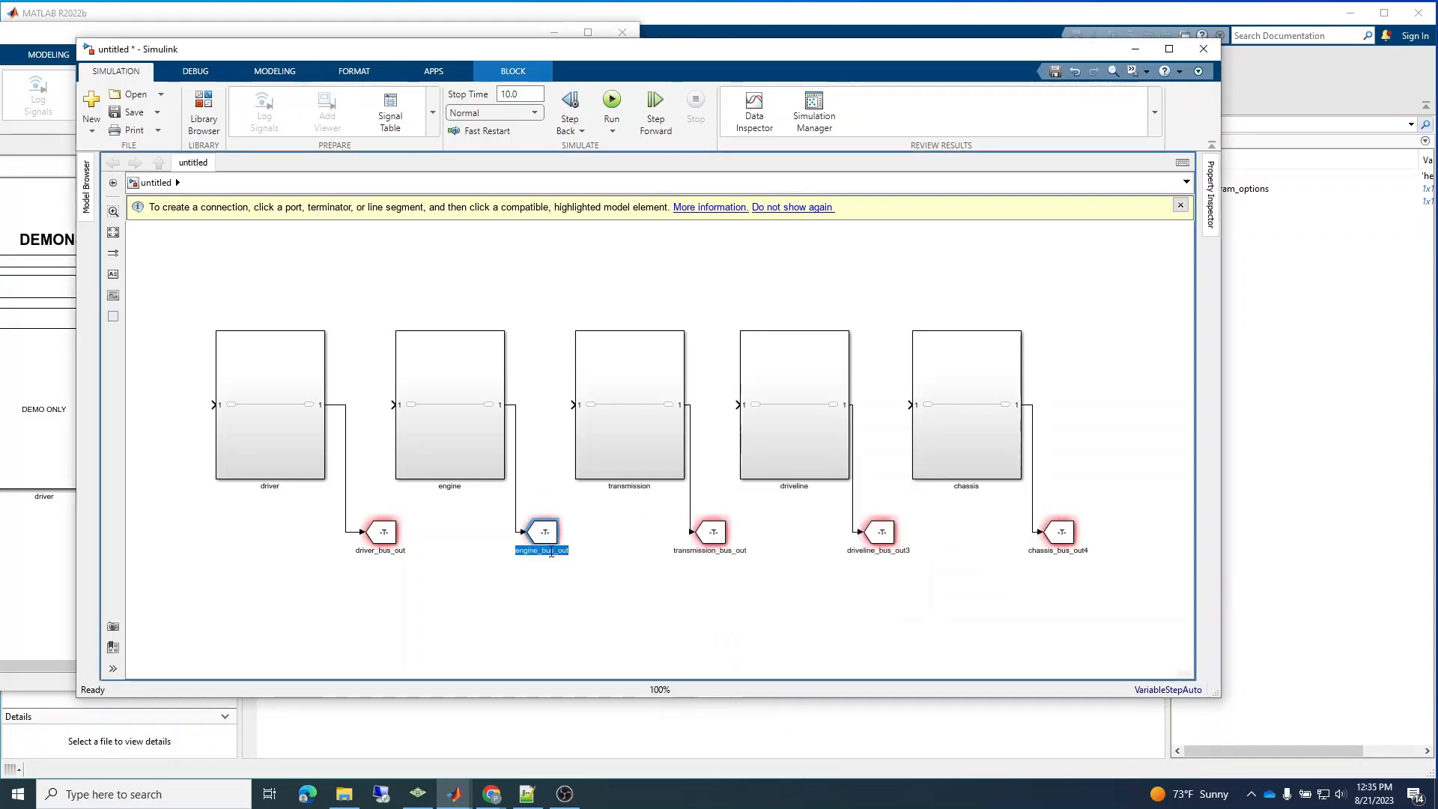
key(ctrl+c)
double_click(544, 533)
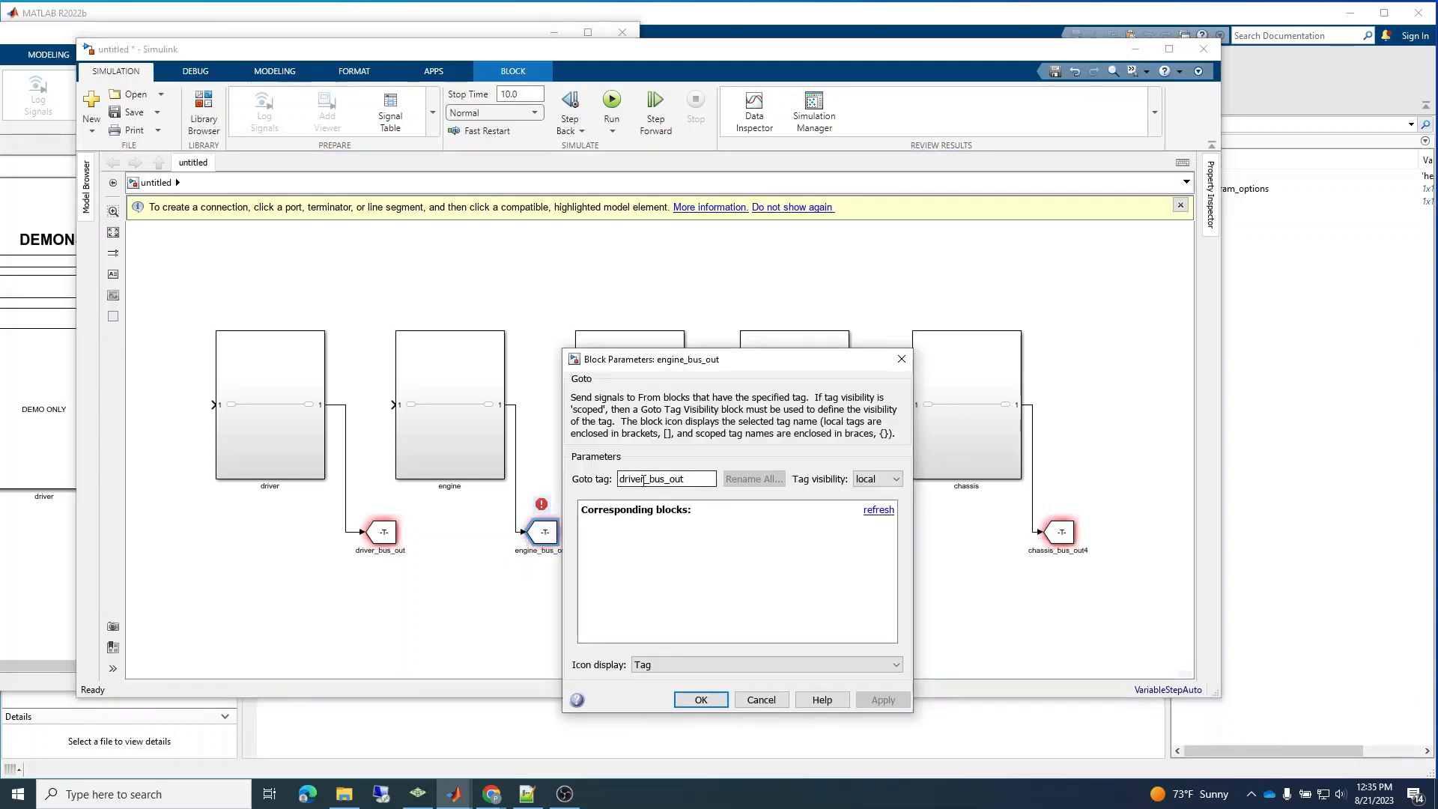
double_click(644, 479)
key(ctrl+v)
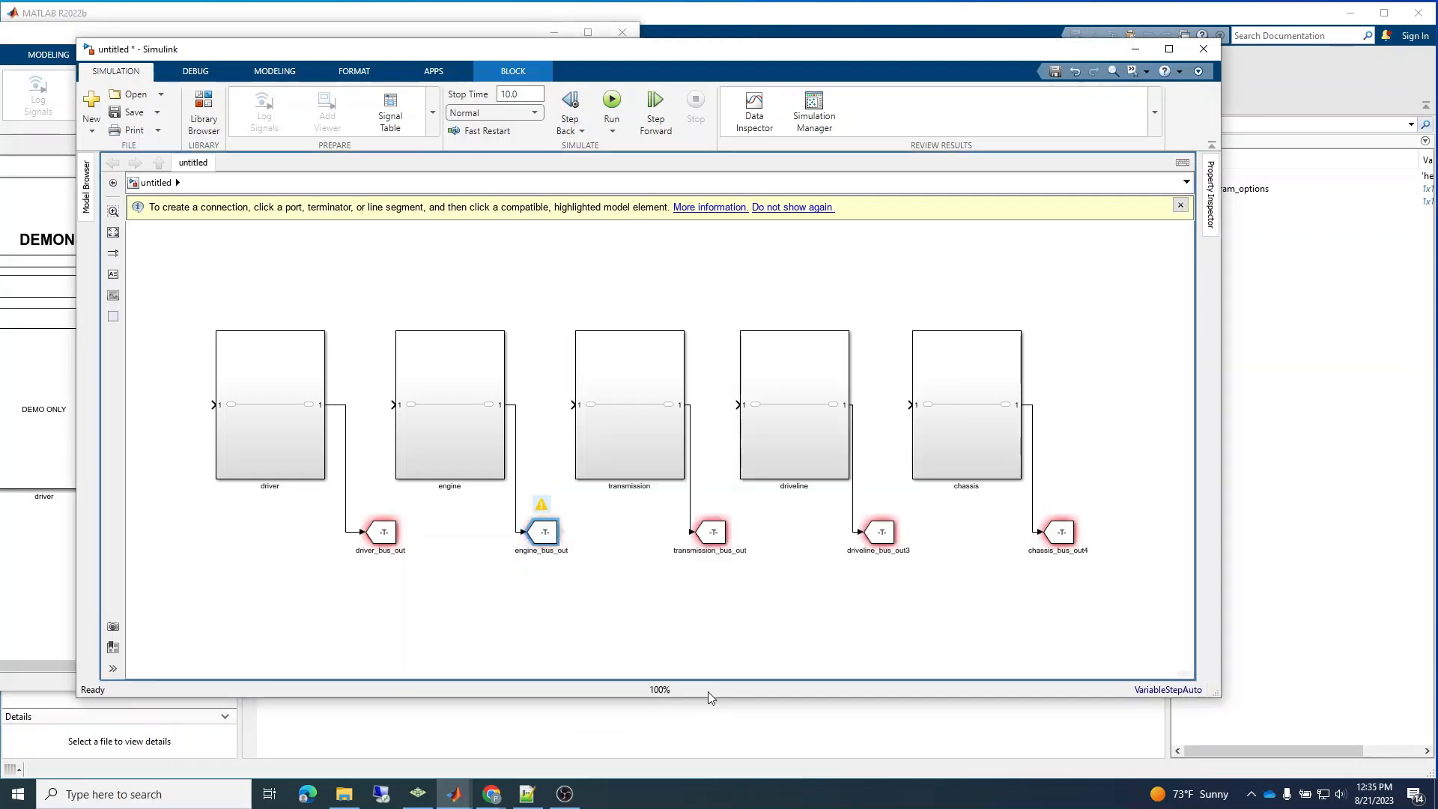
click(701, 700)
Copy the transmission Goto block's name into its Goto tag, setting the tag to transmission_bus_out.
double_click(695, 552)
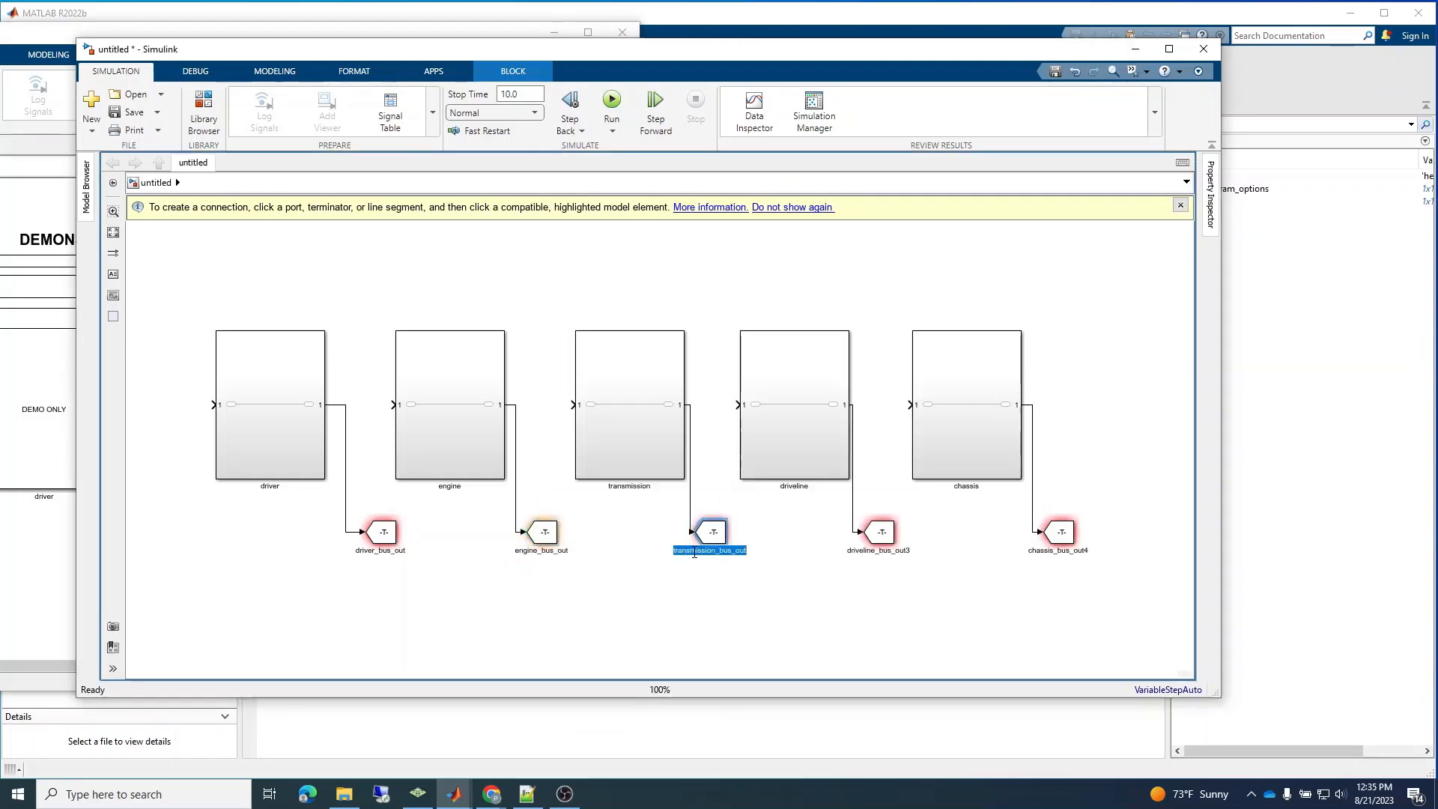
double_click(719, 530)
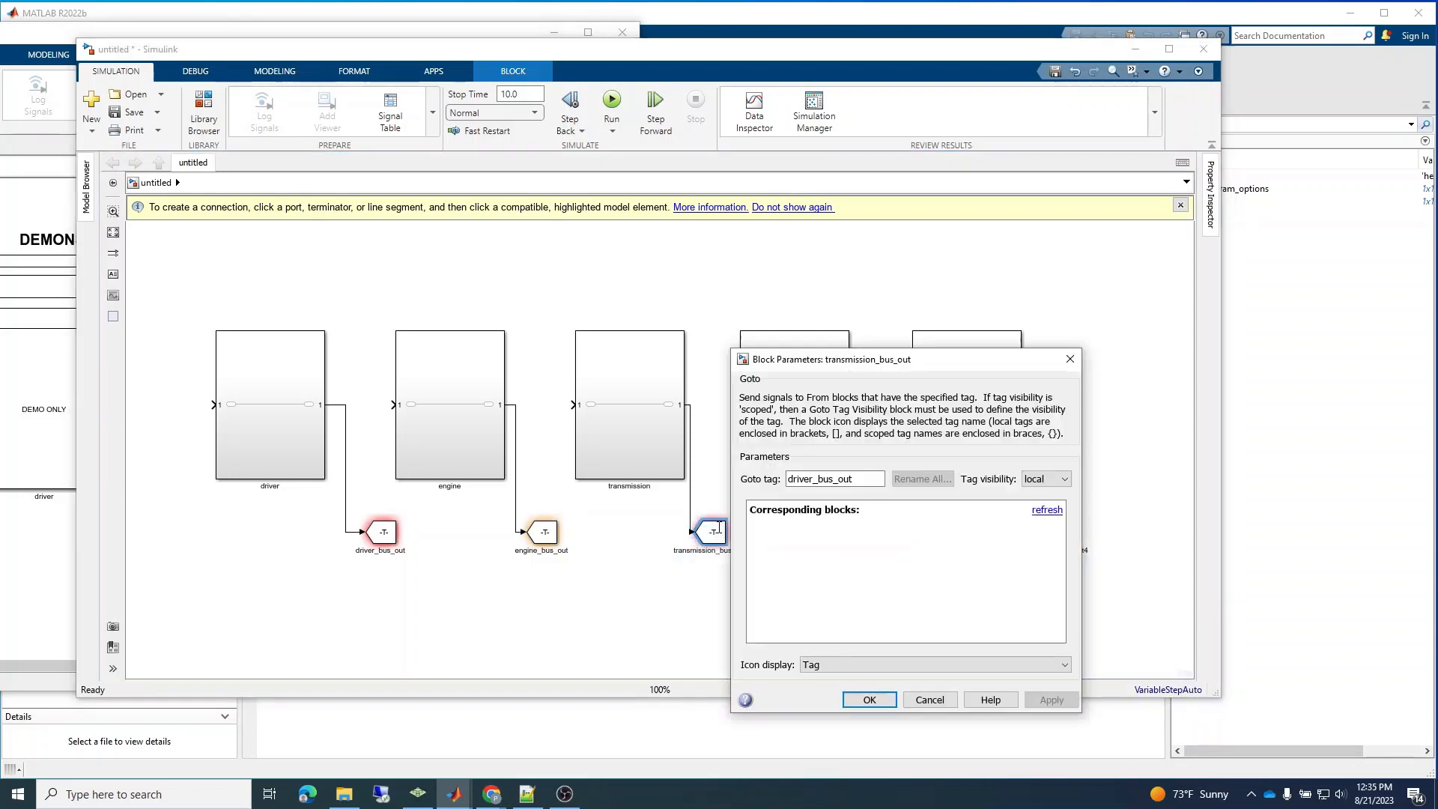
double_click(831, 479)
key(ctrl+v)
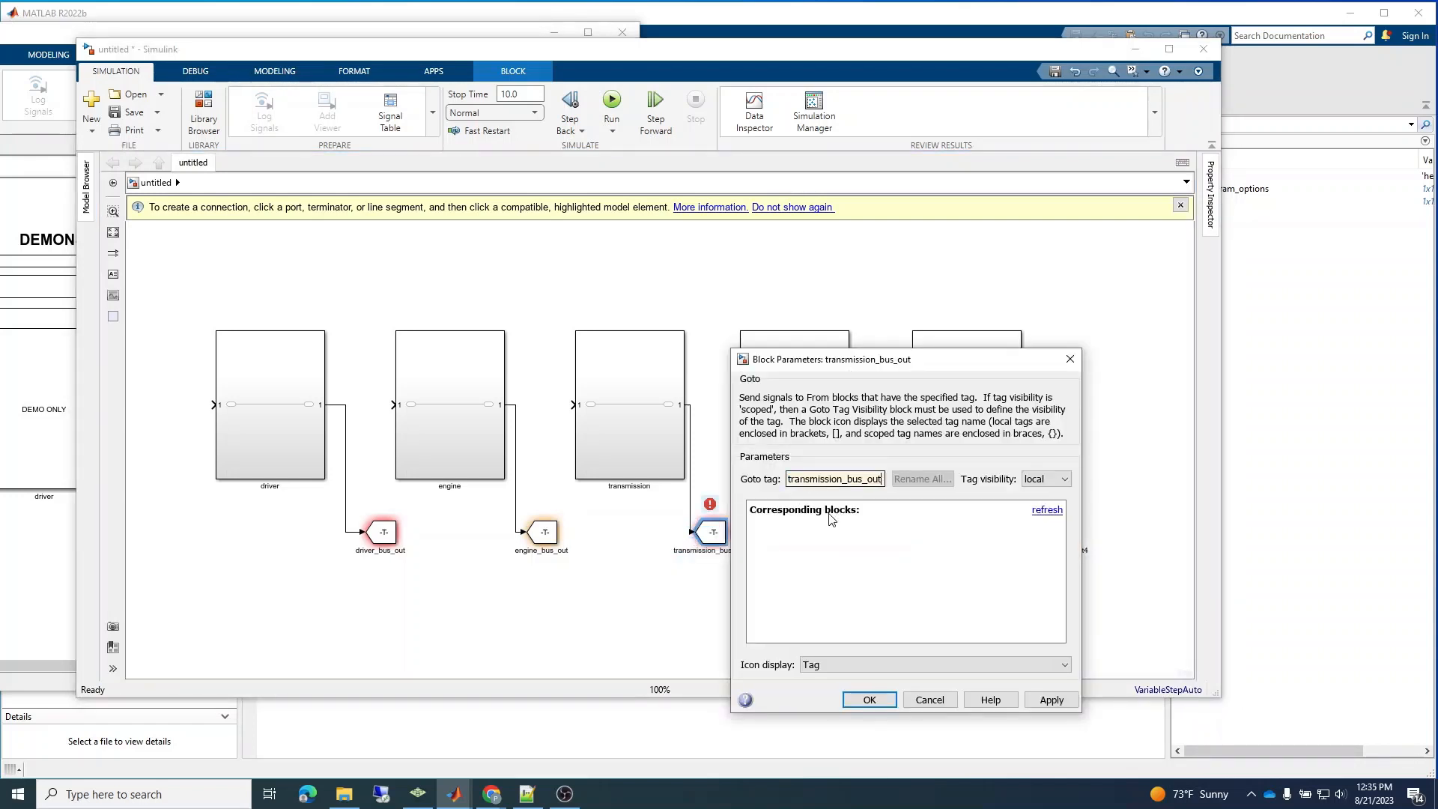
click(869, 699)
Rename the driveline Goto block as driveline_bus_out and set its Goto tag to the same name.
click(883, 554)
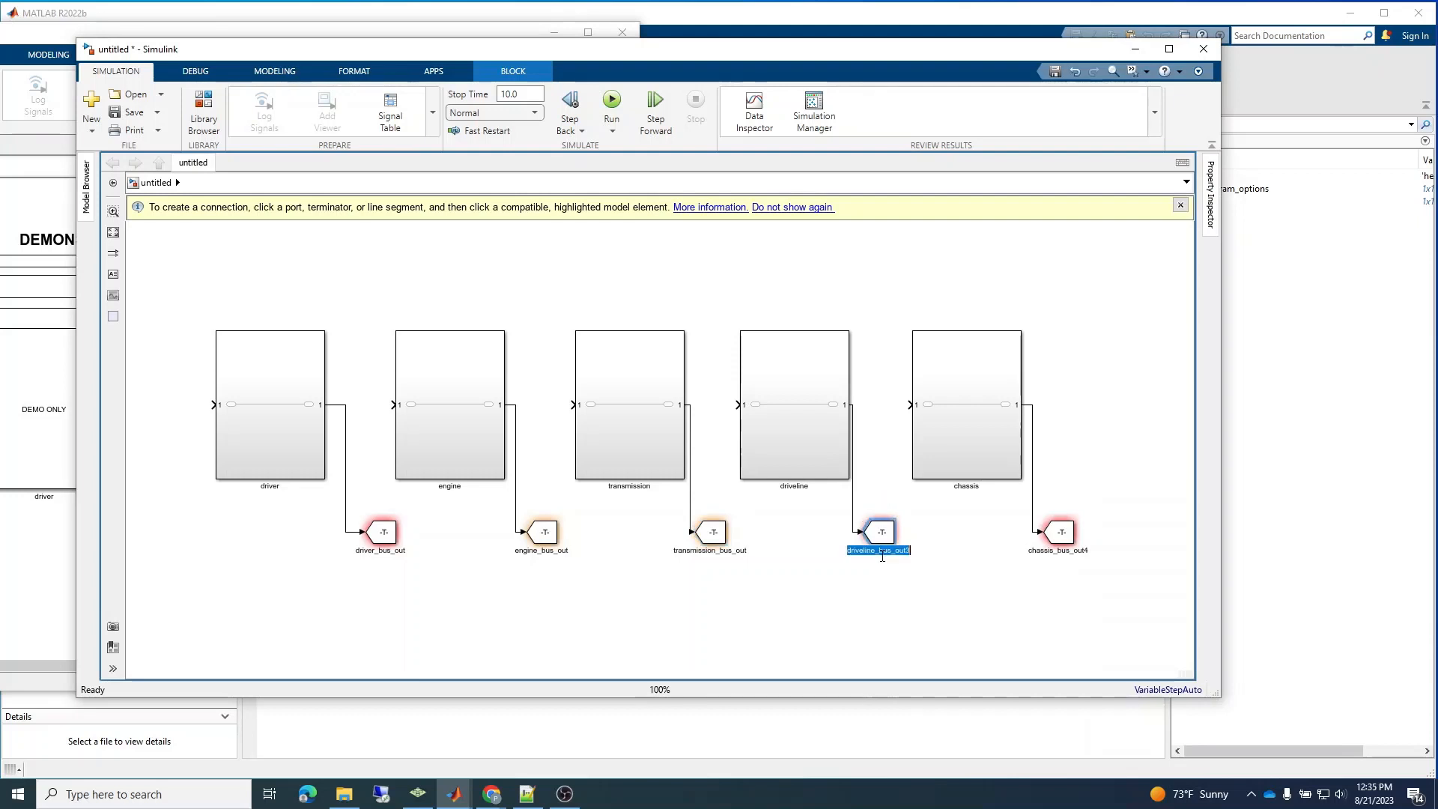
click(884, 553)
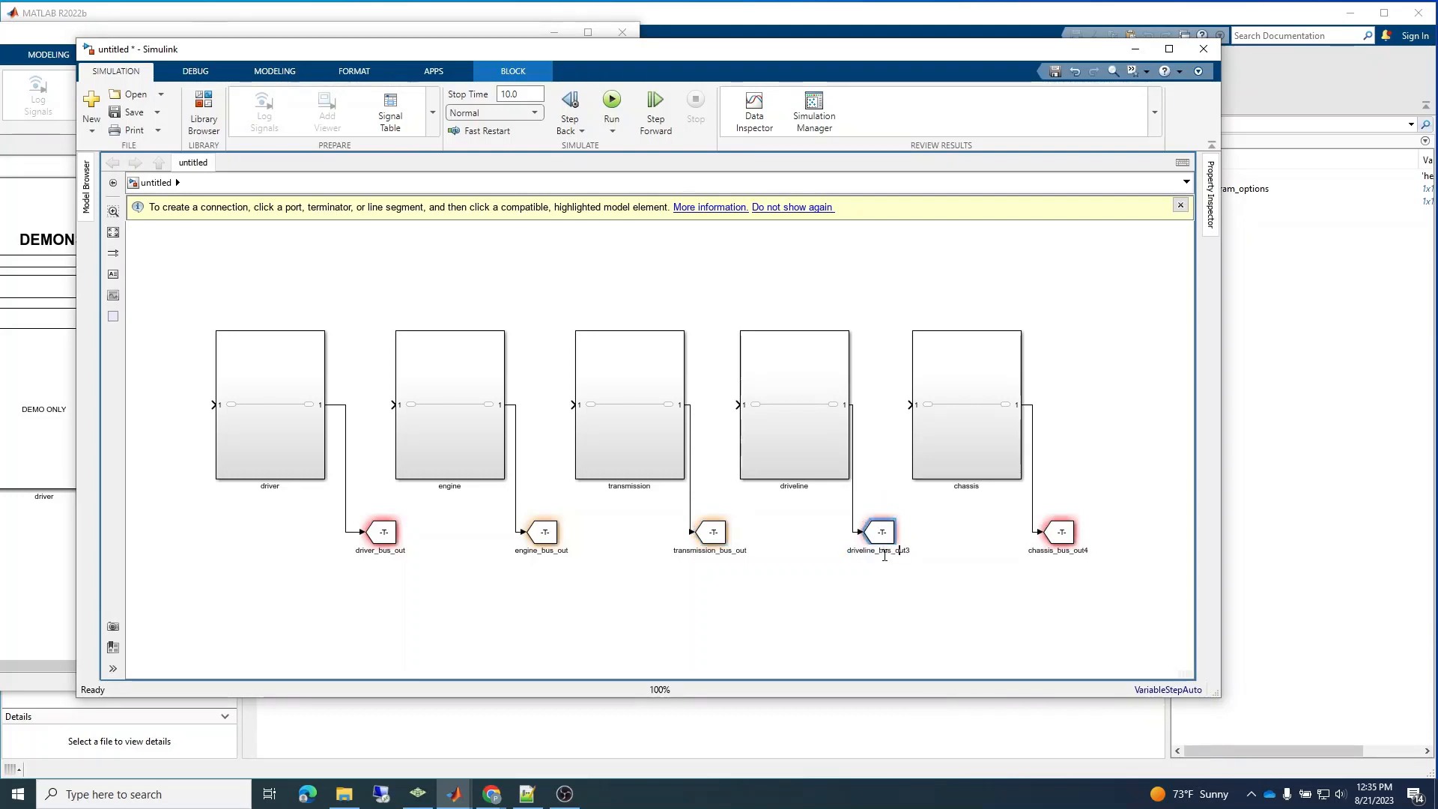
double_click(885, 556)
click(874, 608)
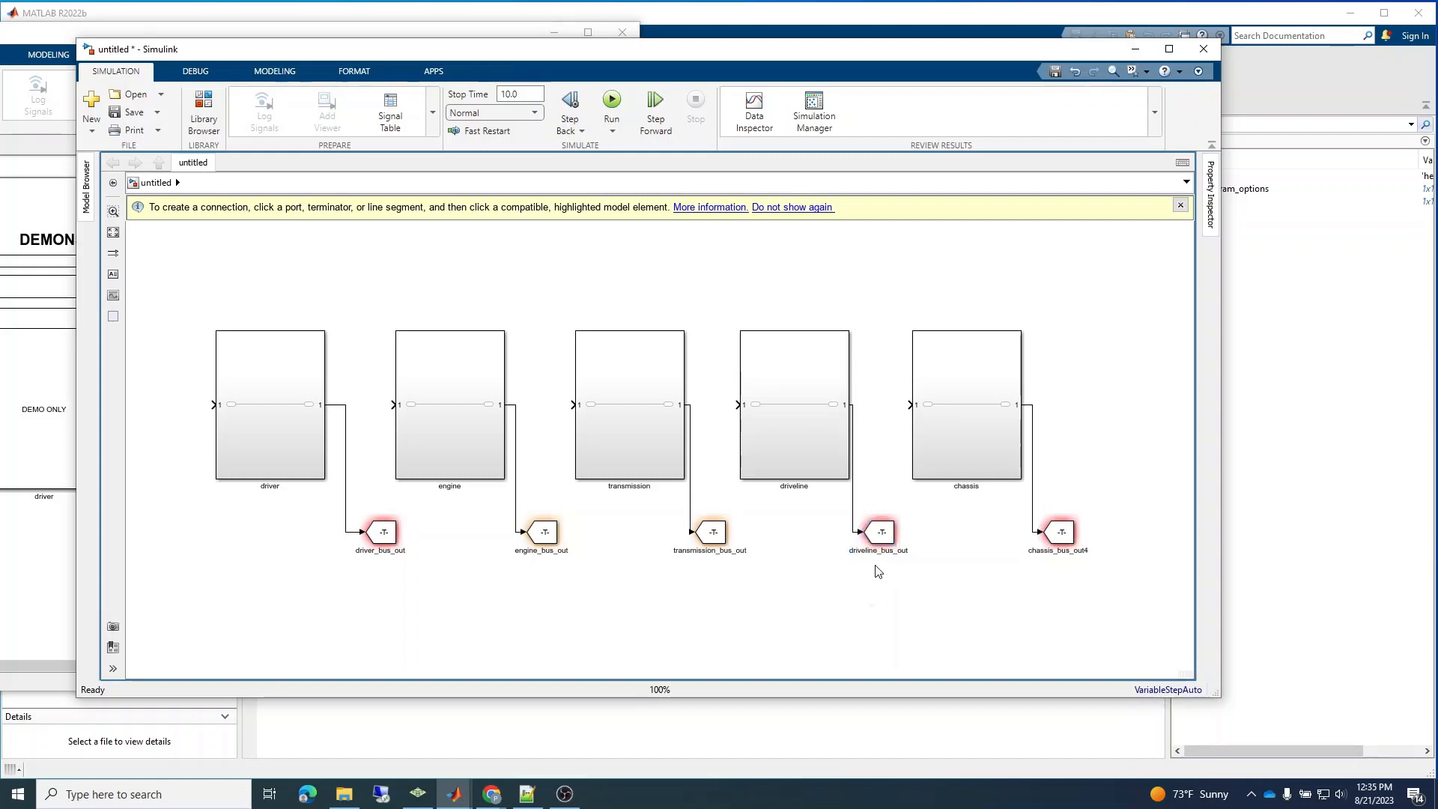
double_click(886, 542)
double_click(1020, 477)
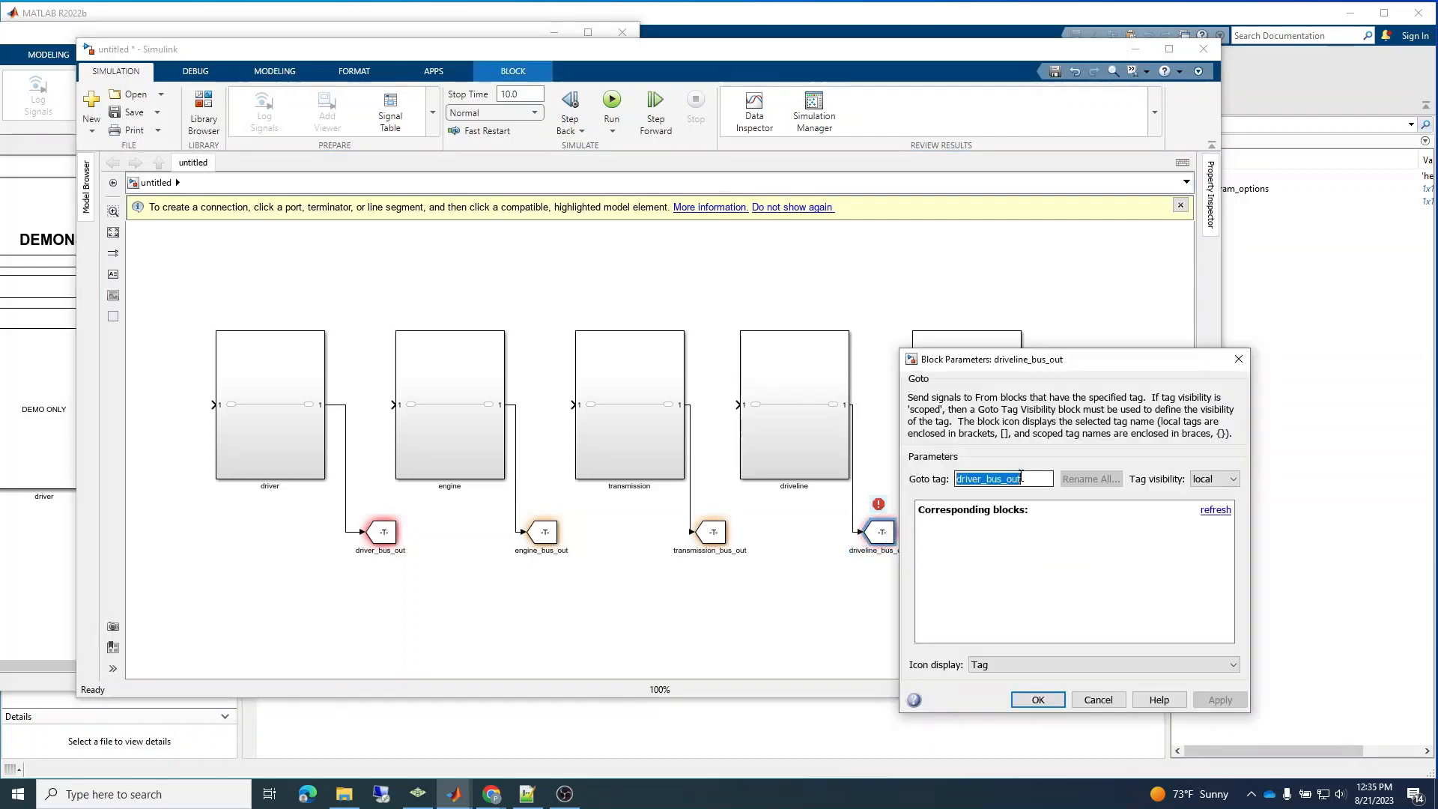
key(ctrl+v)
click(1039, 699)
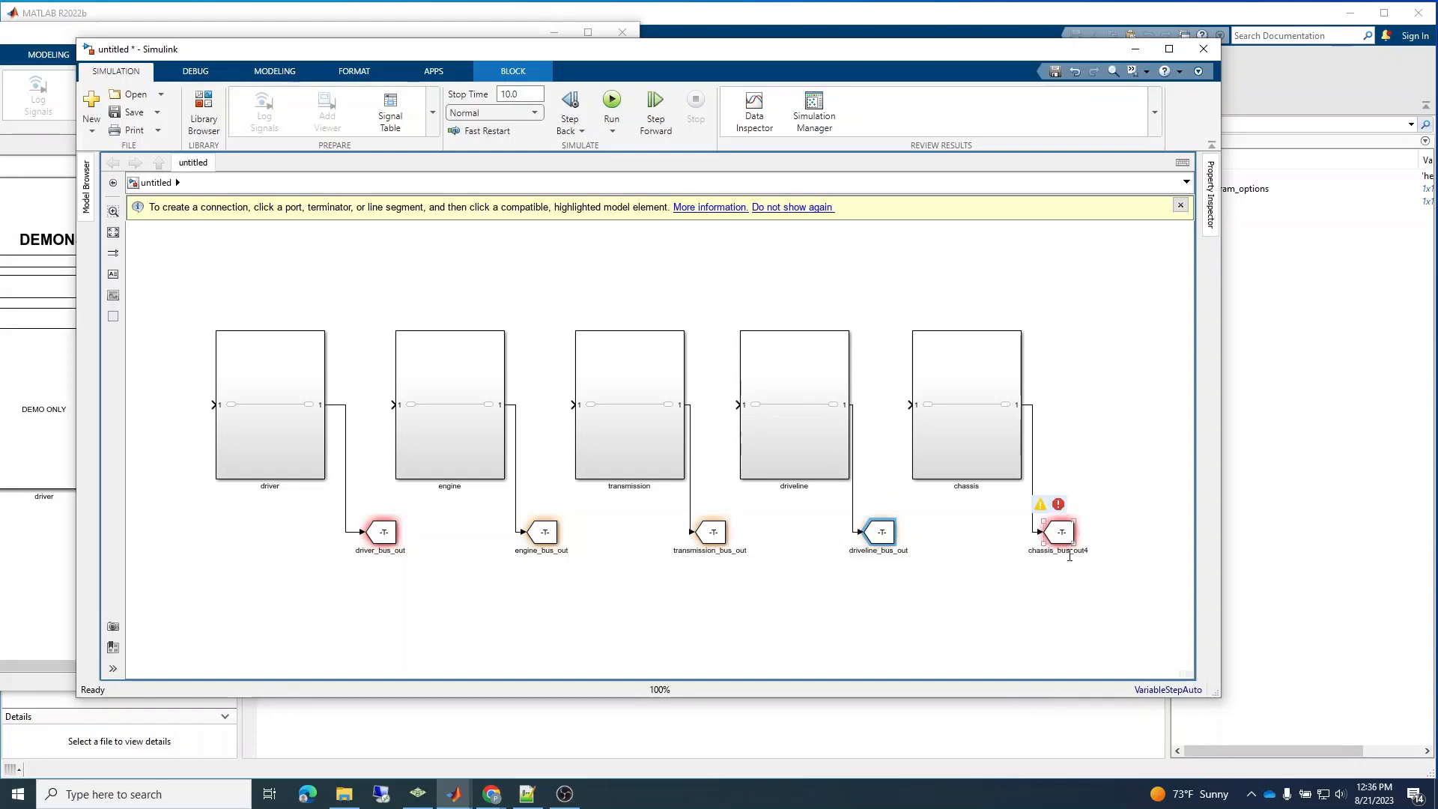
Rename the chassis Goto block as chassis_bus_out and set its Goto tag to the same name.
click(1061, 533)
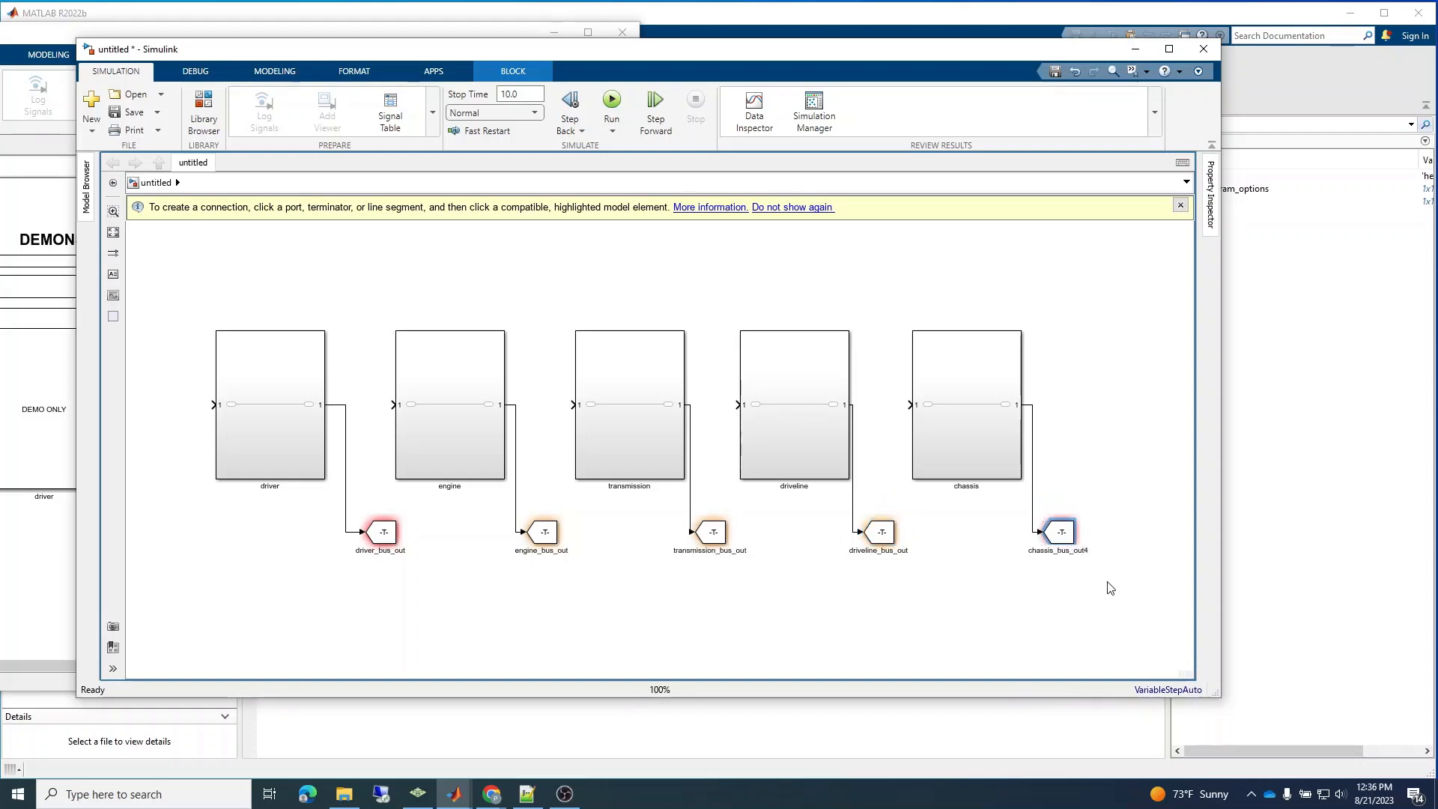
double_click(1062, 551)
double_click(1061, 532)
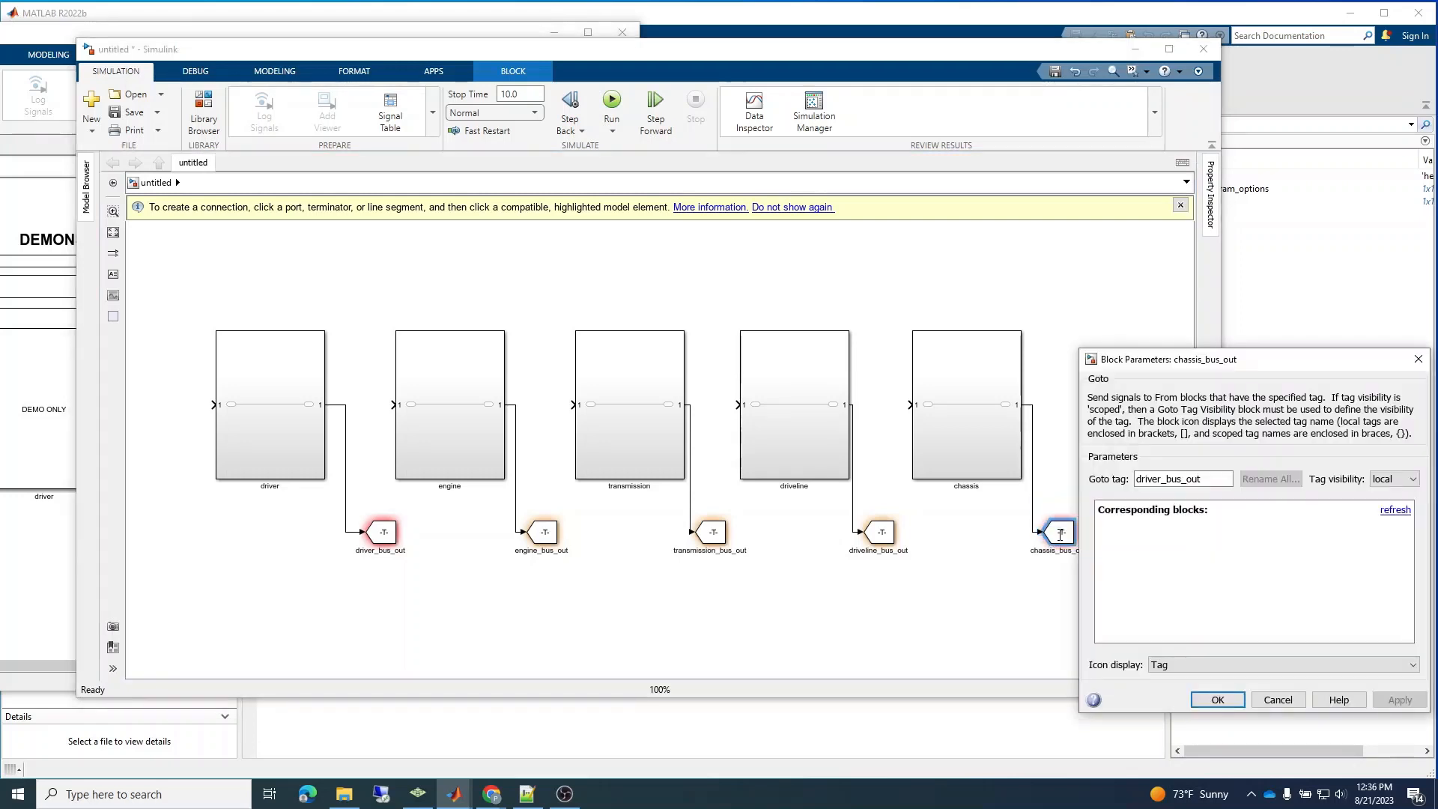
double_click(1151, 484)
key(ctrl+v)
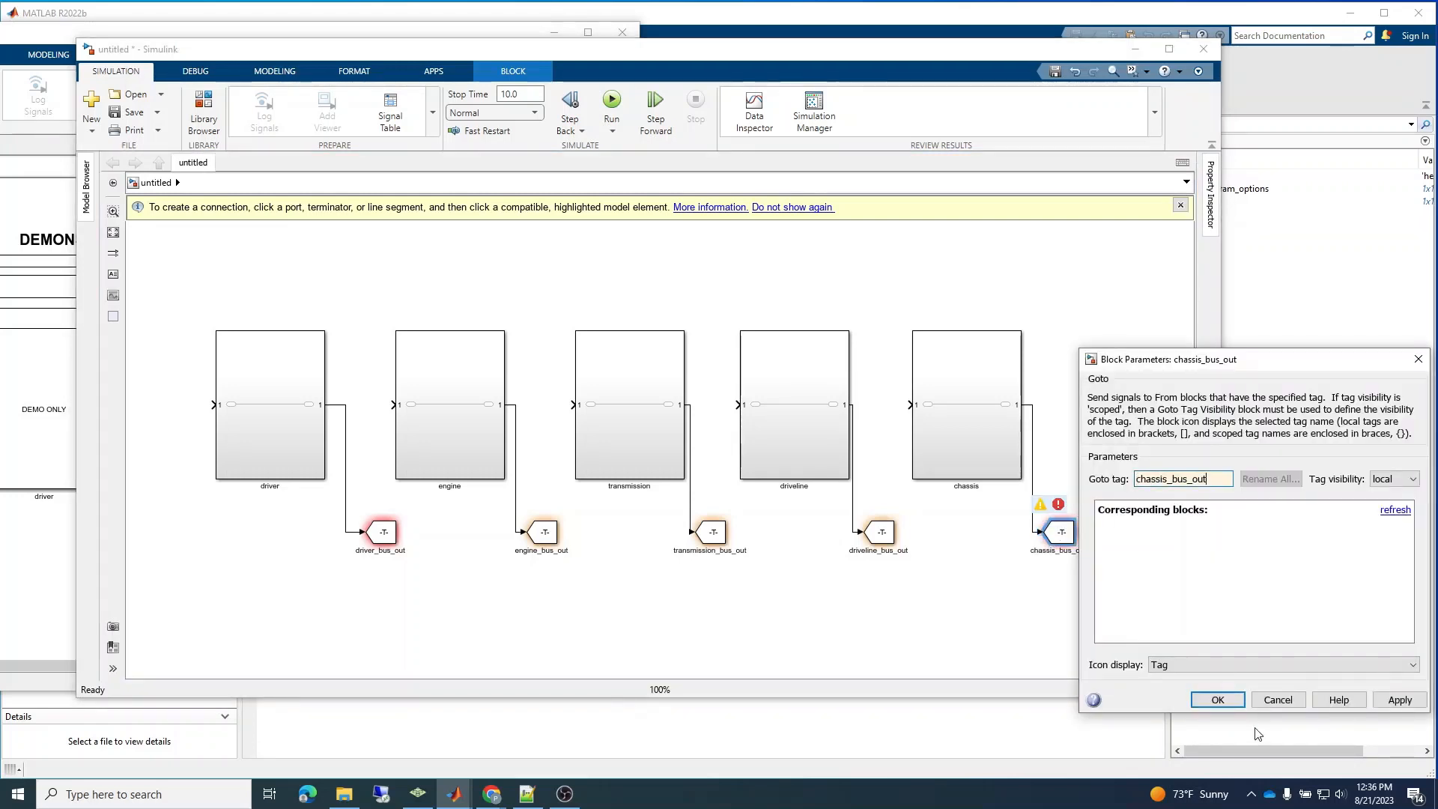
click(1218, 699)
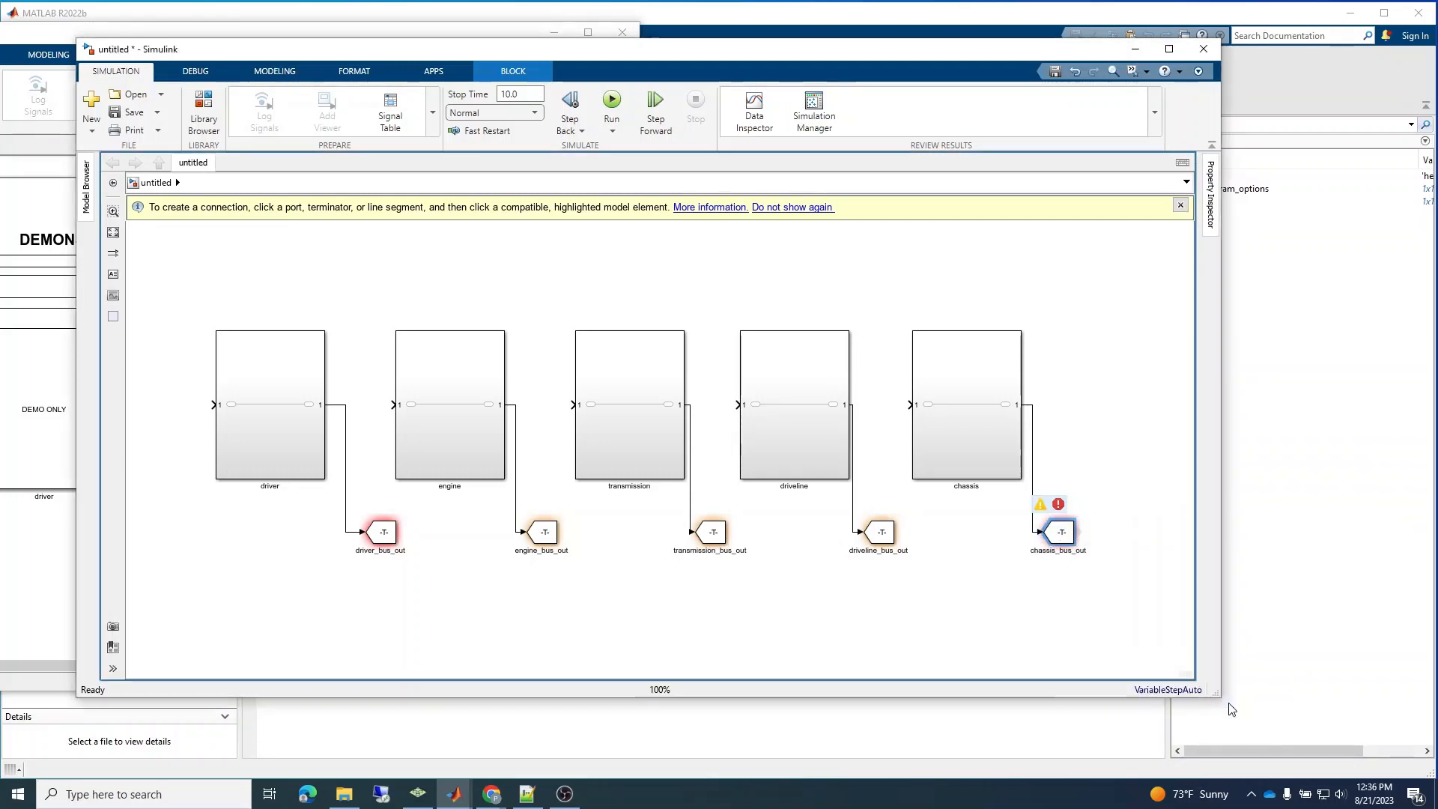
Add a Bus Creator block above and beyond the chassis subsystem, with an Outport connected to its output.
double_click(1092, 266)
text(bus)
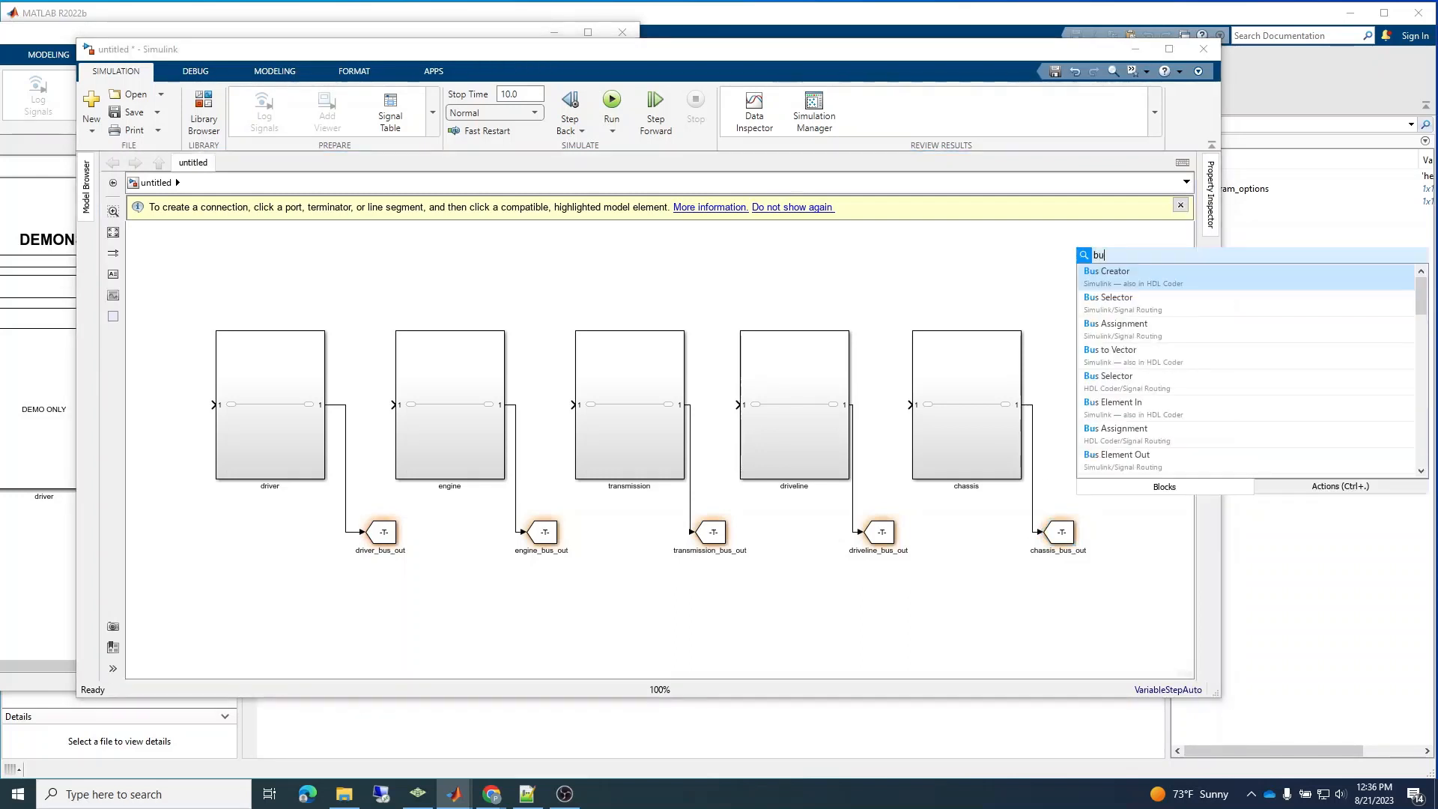
key(Return)
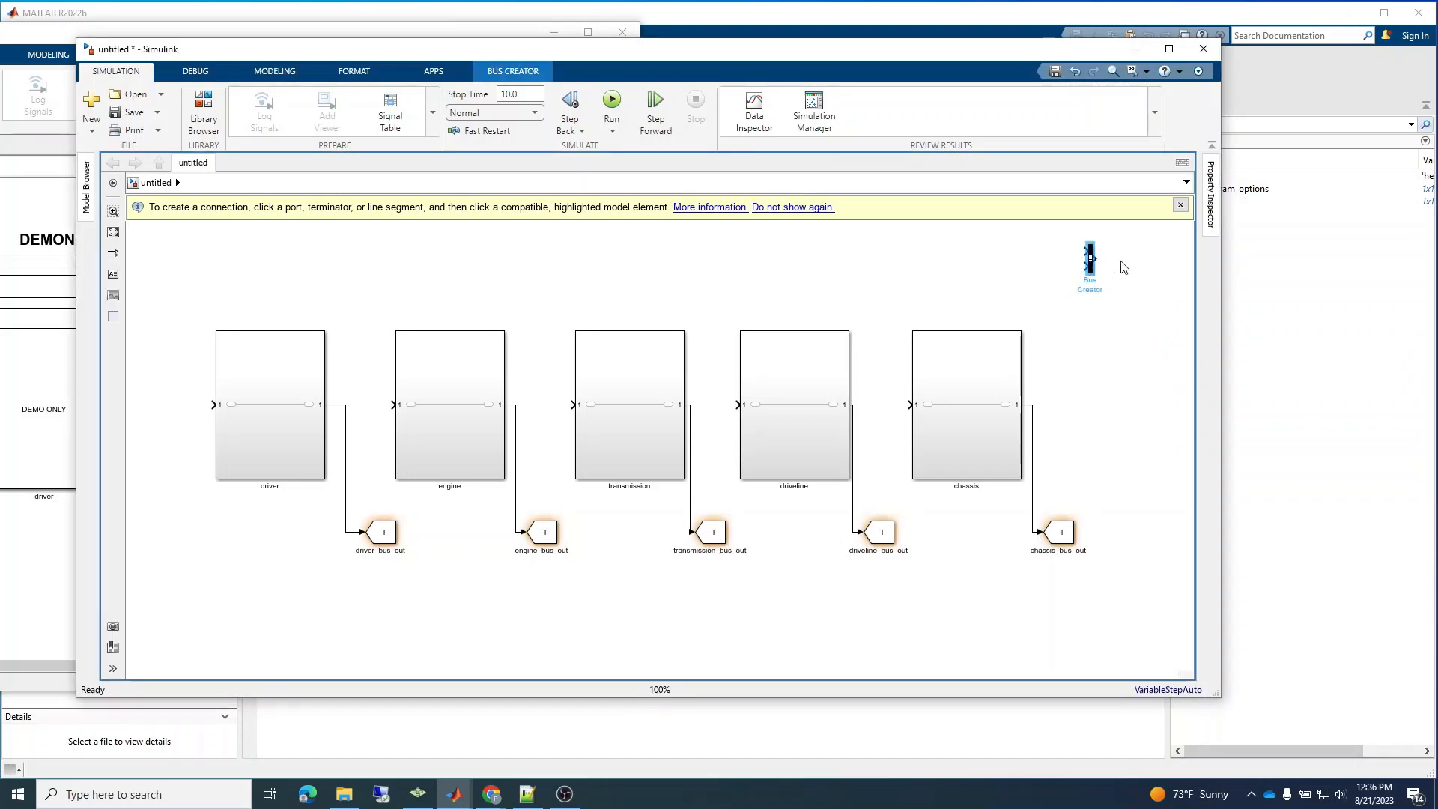
double_click(1124, 263)
text(outp)
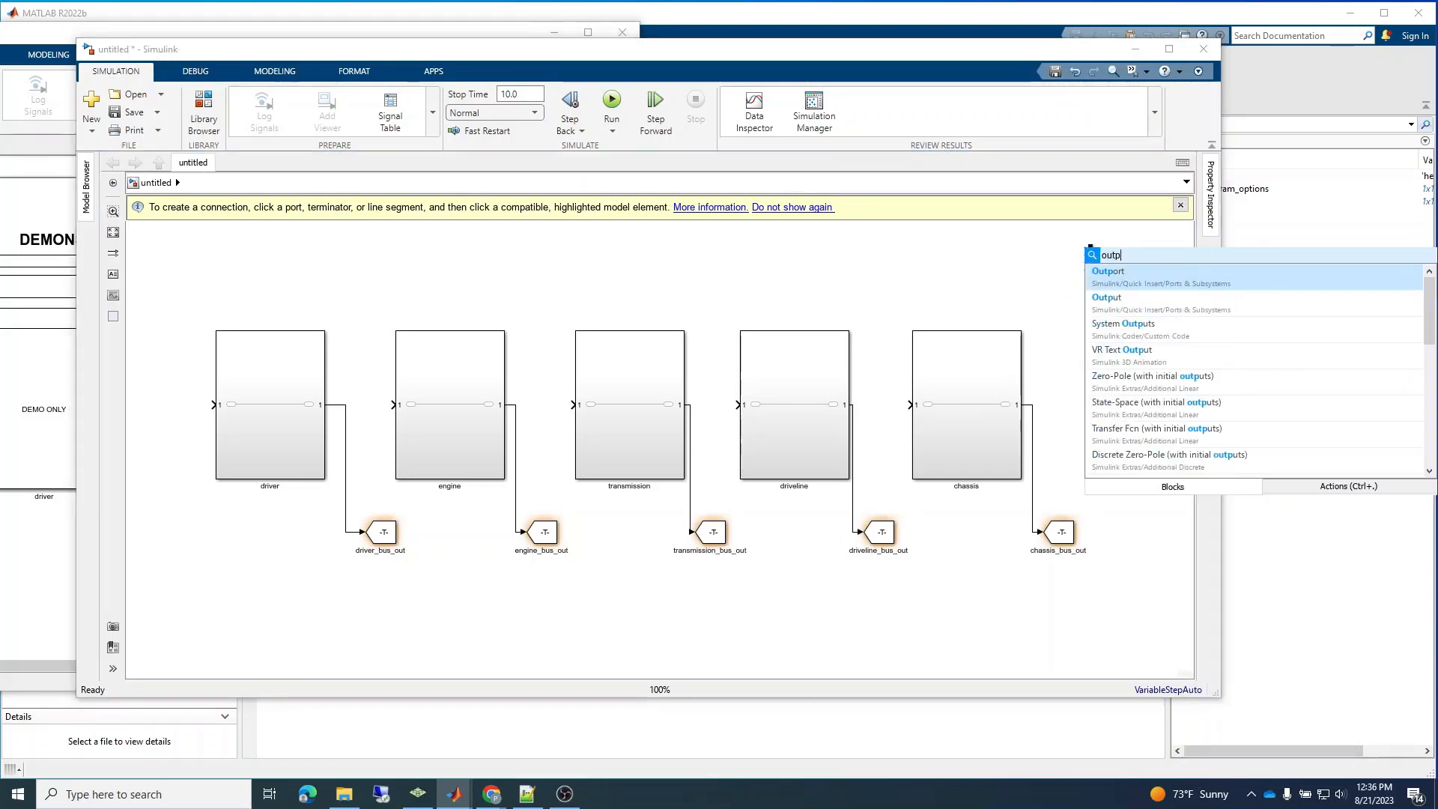
key(Return)
drag(1117, 265, 1123, 262)
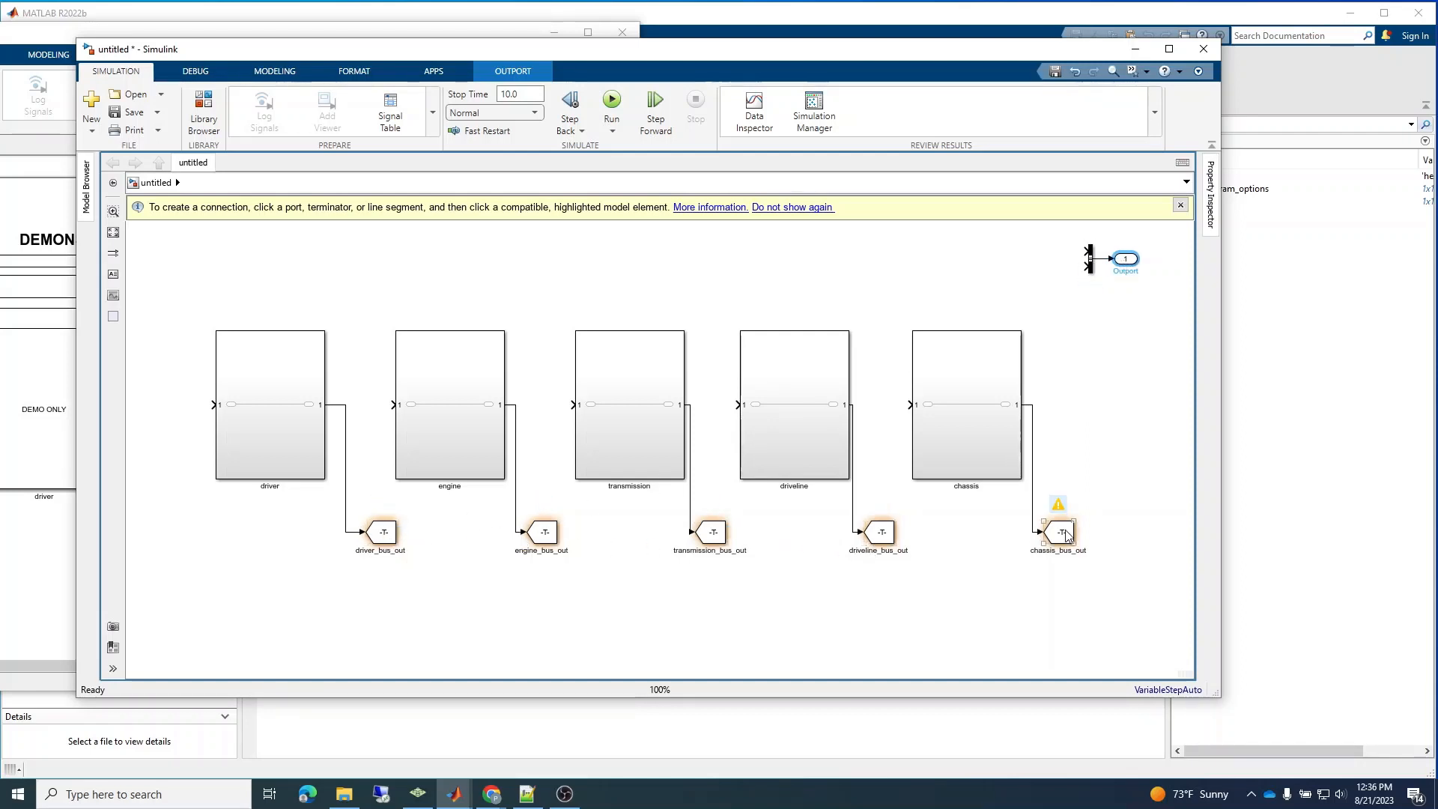
Set the Bus Creator's number of inputs to 5.
double_click(1090, 264)
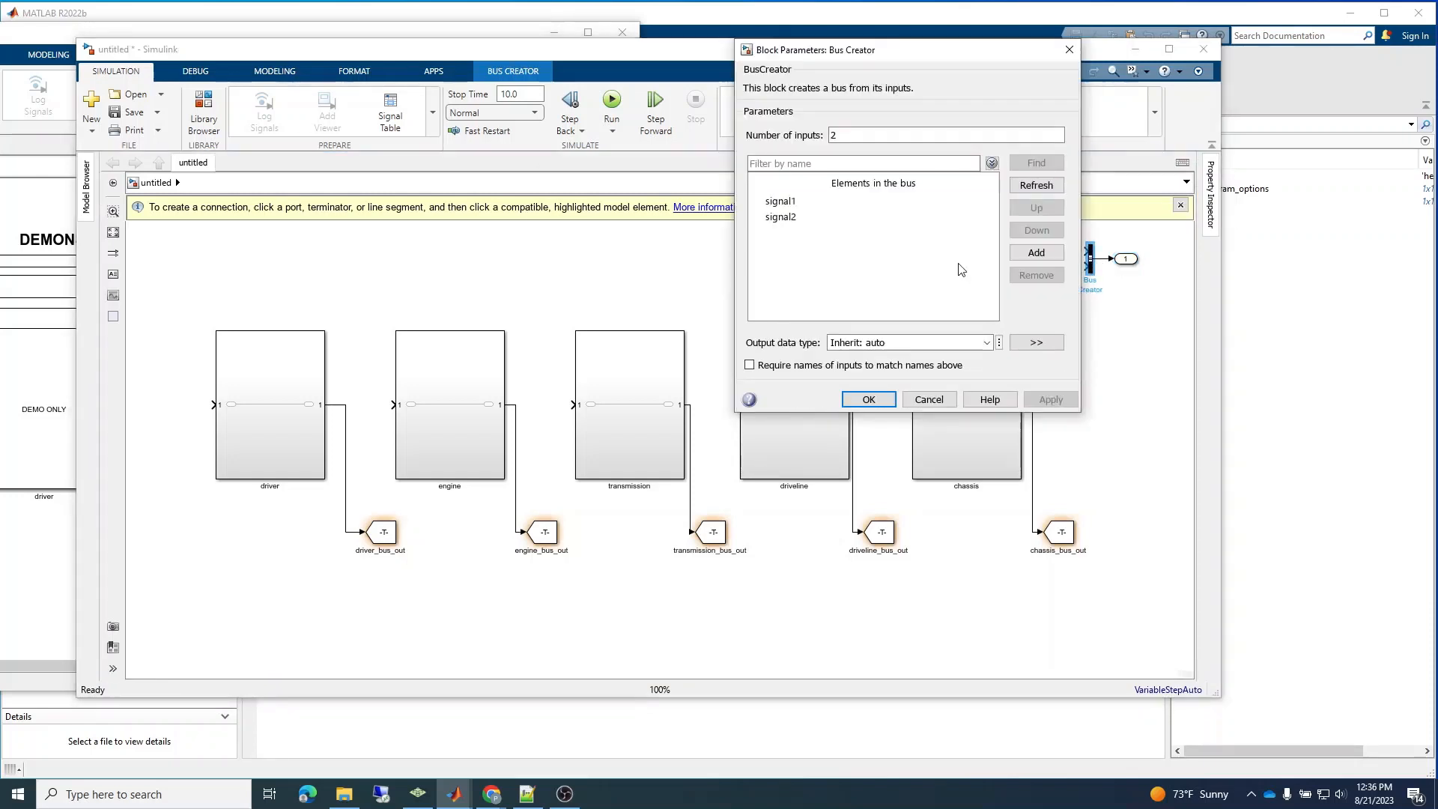
double_click(908, 133)
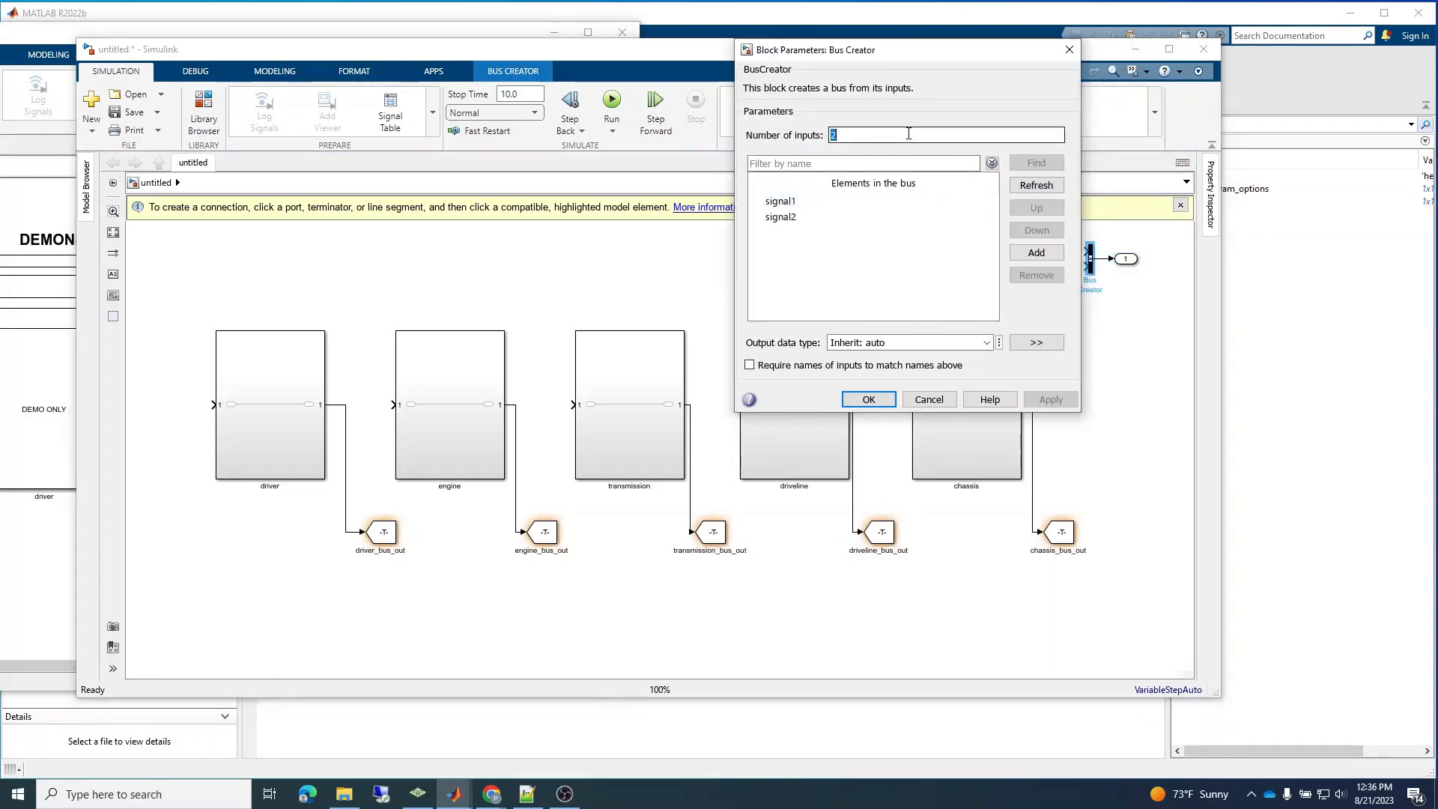
text(5)
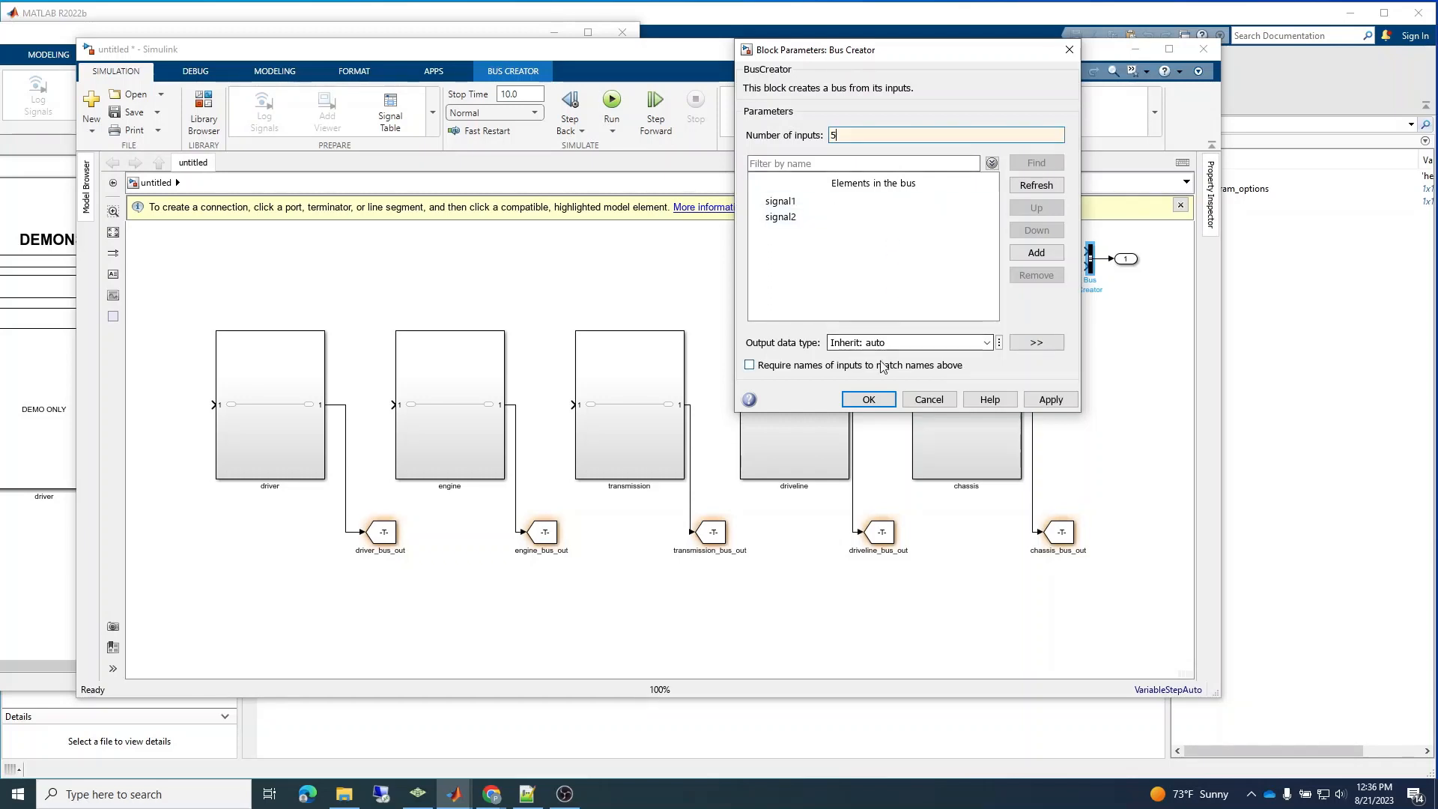
click(873, 402)
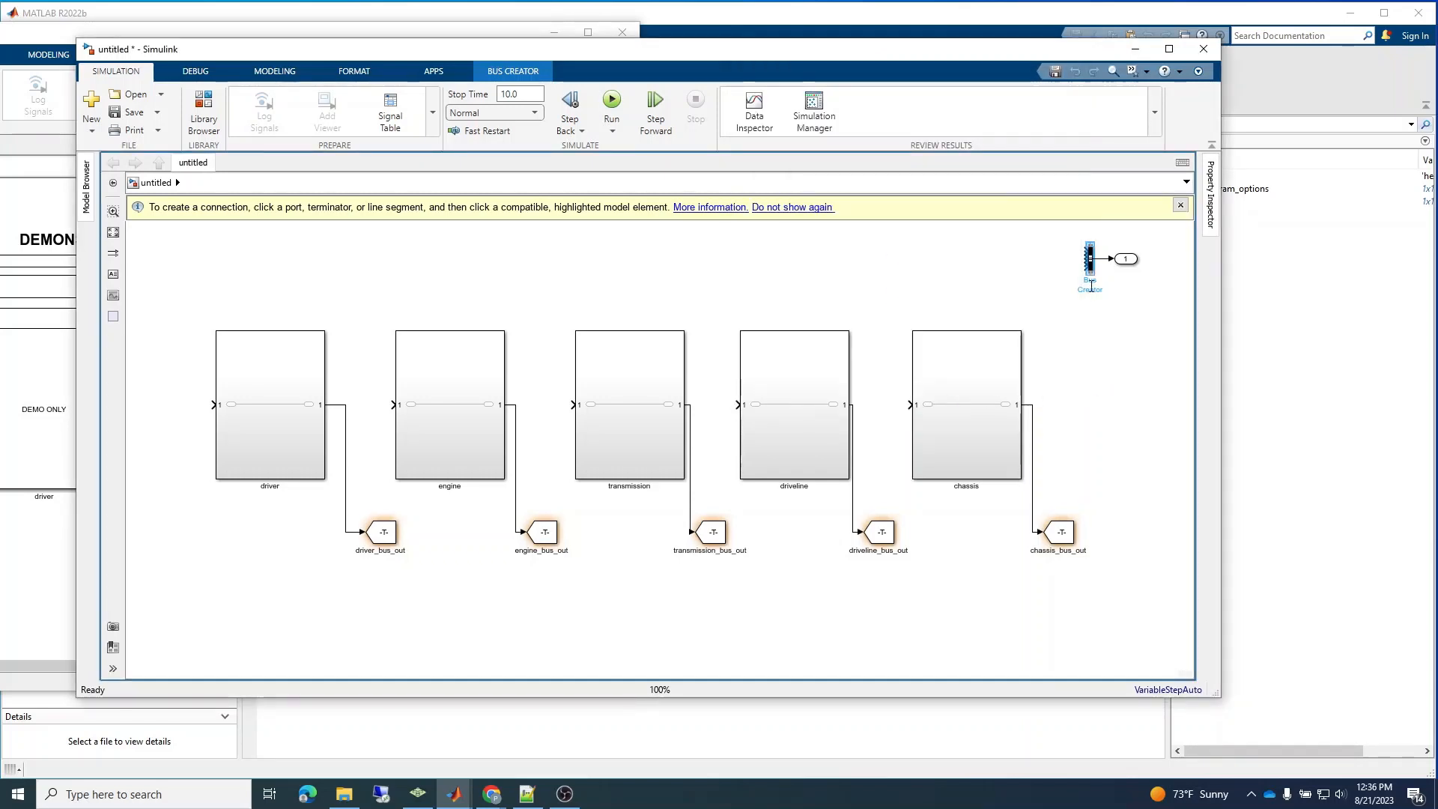
Stretch the Bus Creator downward to space out its inputs and align the Outport with its output.
drag(1090, 274, 1079, 332)
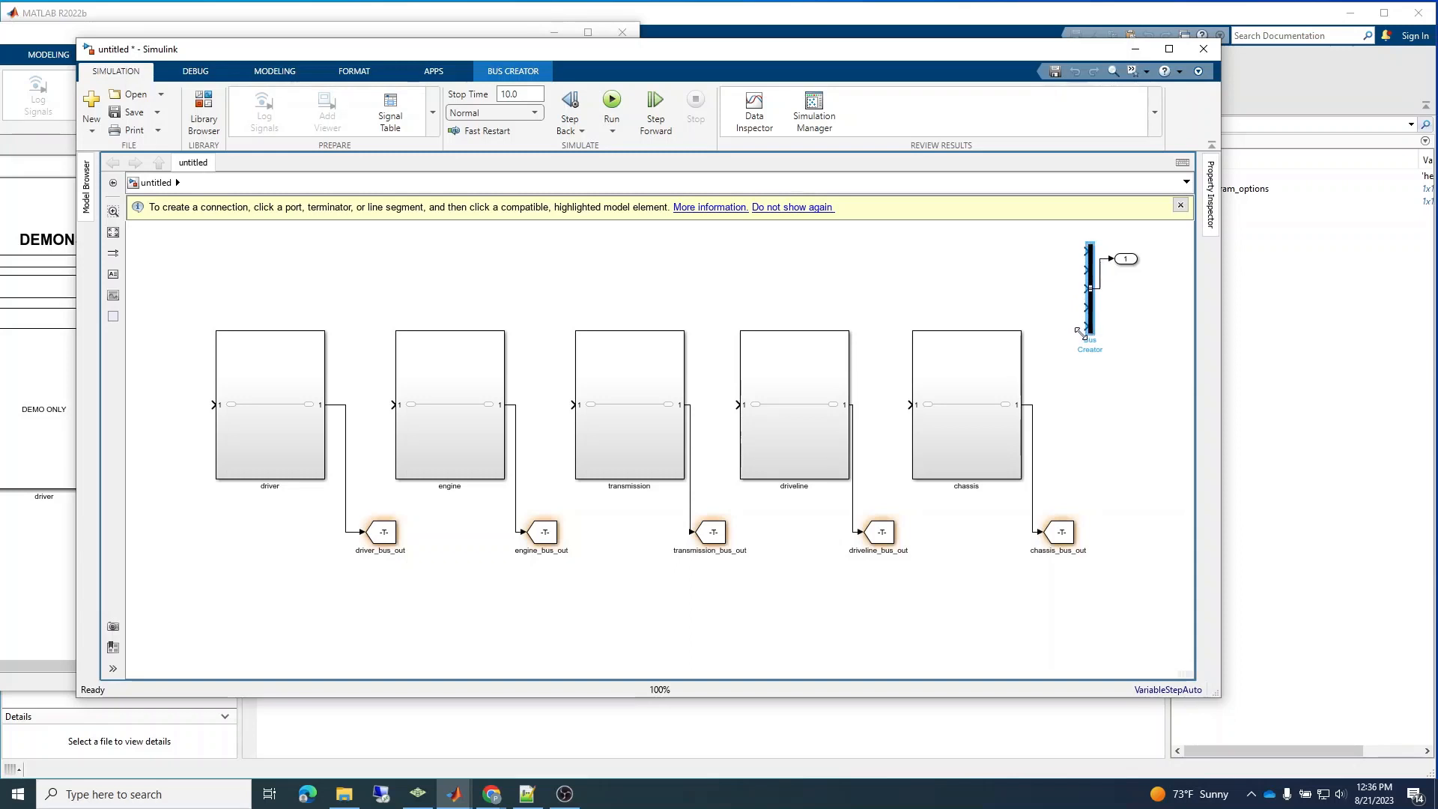
drag(1132, 264, 1147, 295)
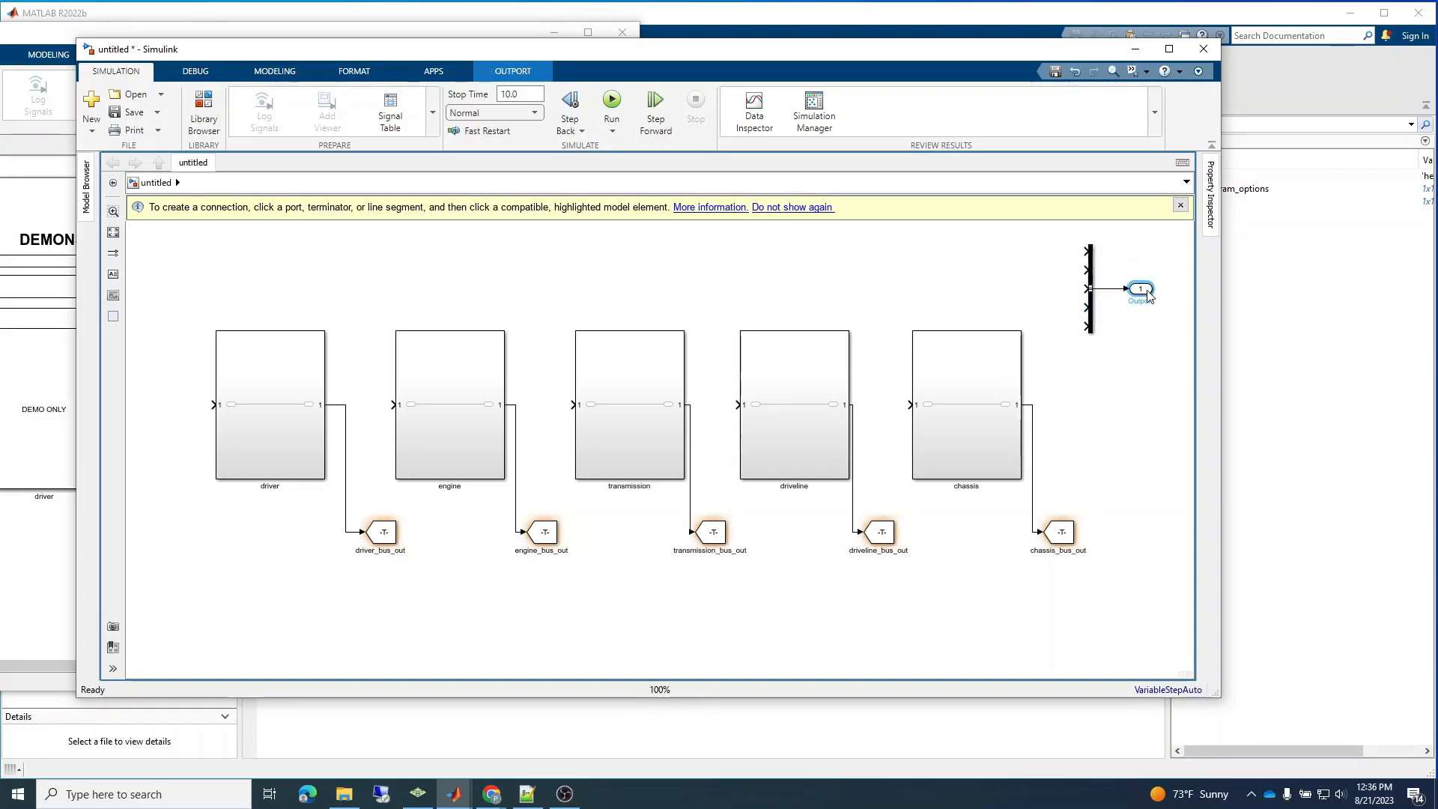
click(493, 627)
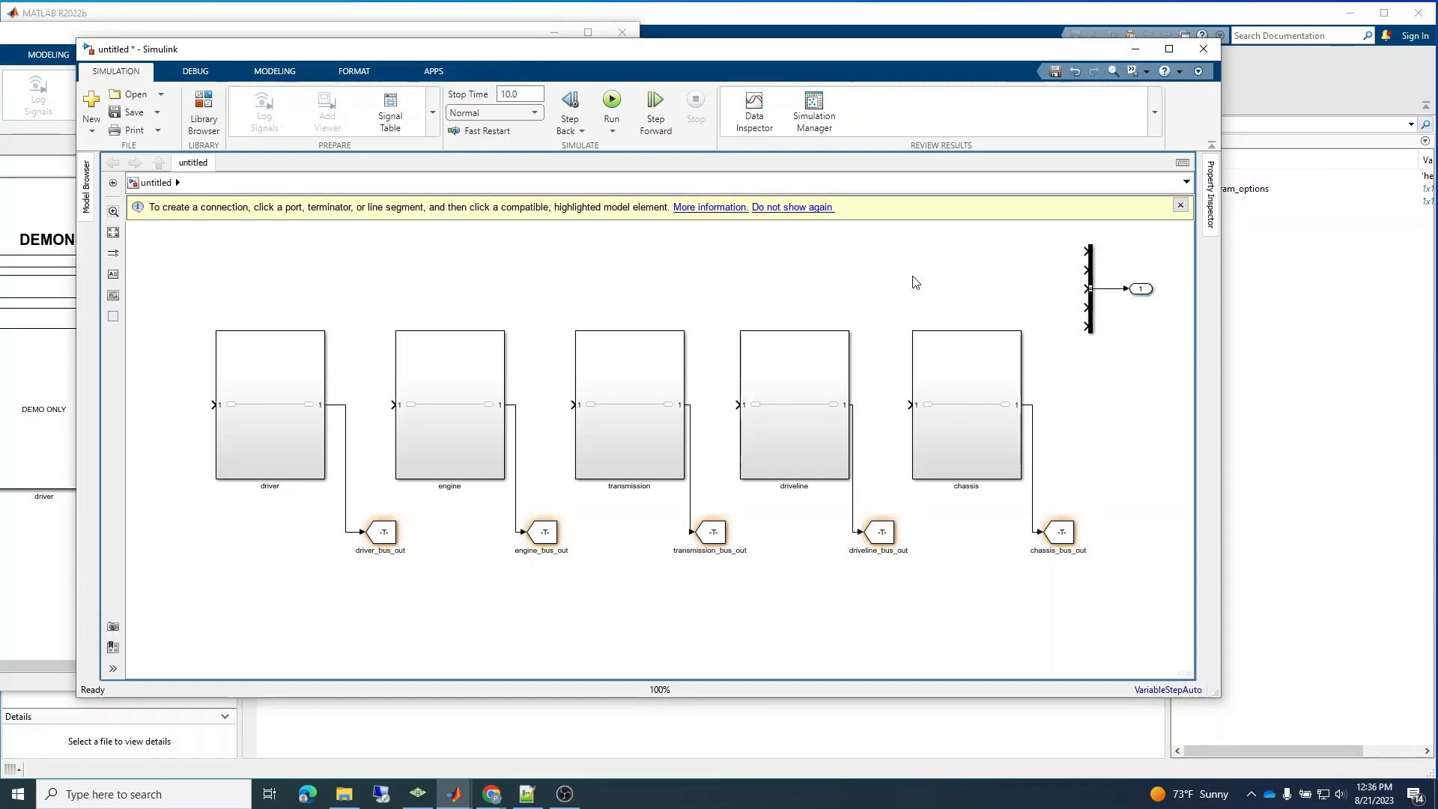
Add a From block above the chassis subsystem, level with the Bus Creator's first input.
double_click(997, 257)
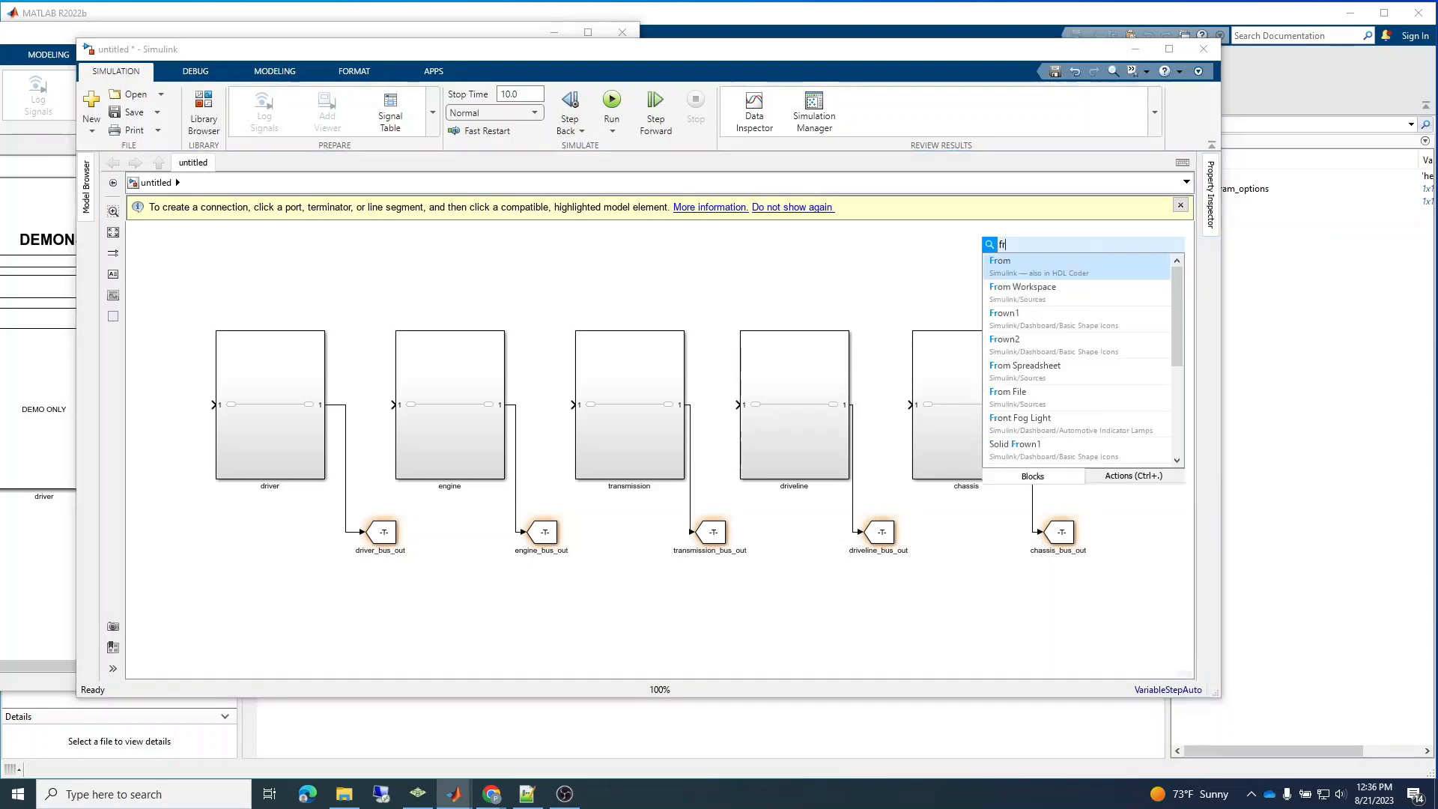
text(from)
click(1009, 267)
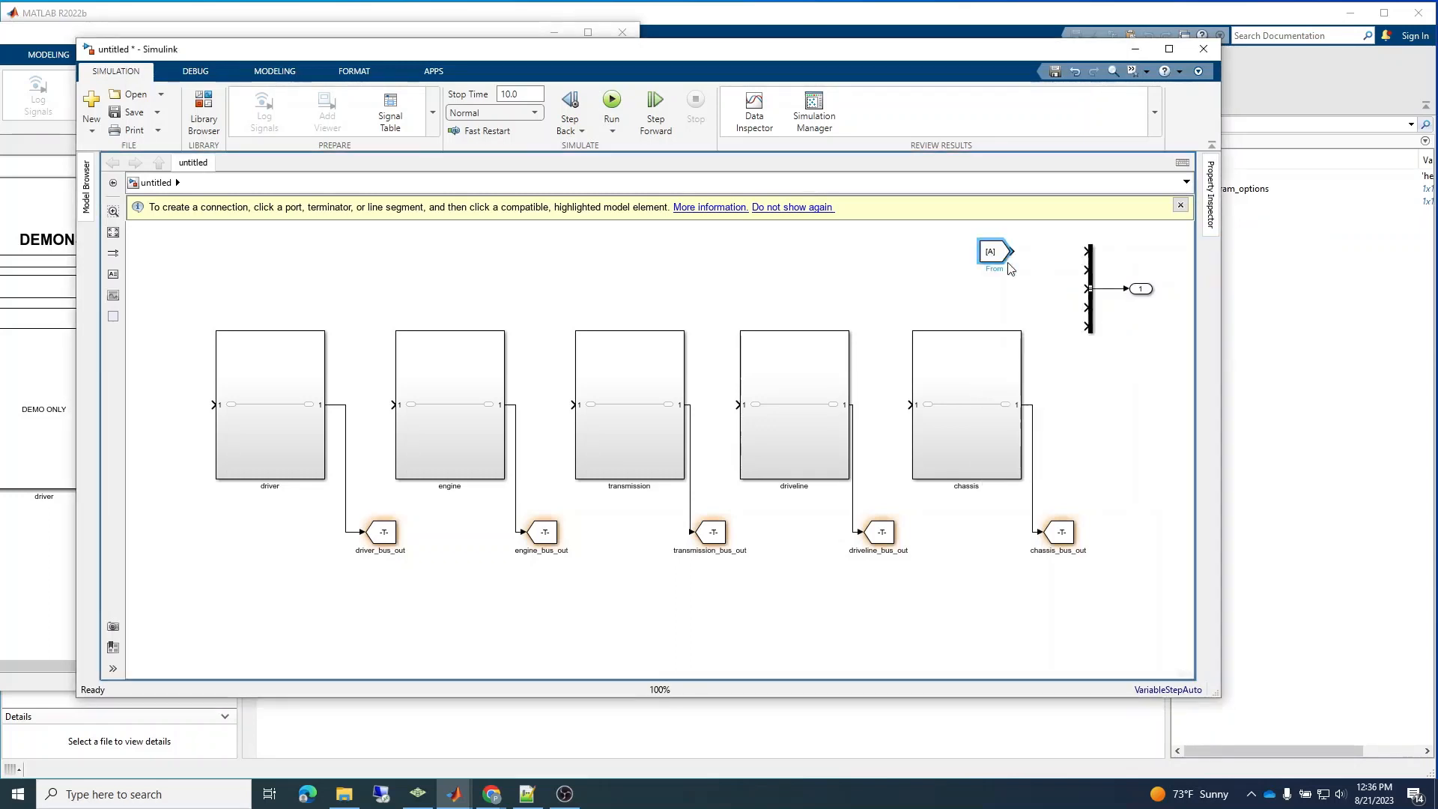
Set the From block's Goto tag to driver_bus_out and connect it to the Bus Creator's first input.
double_click(388, 551)
key(ctrl+c)
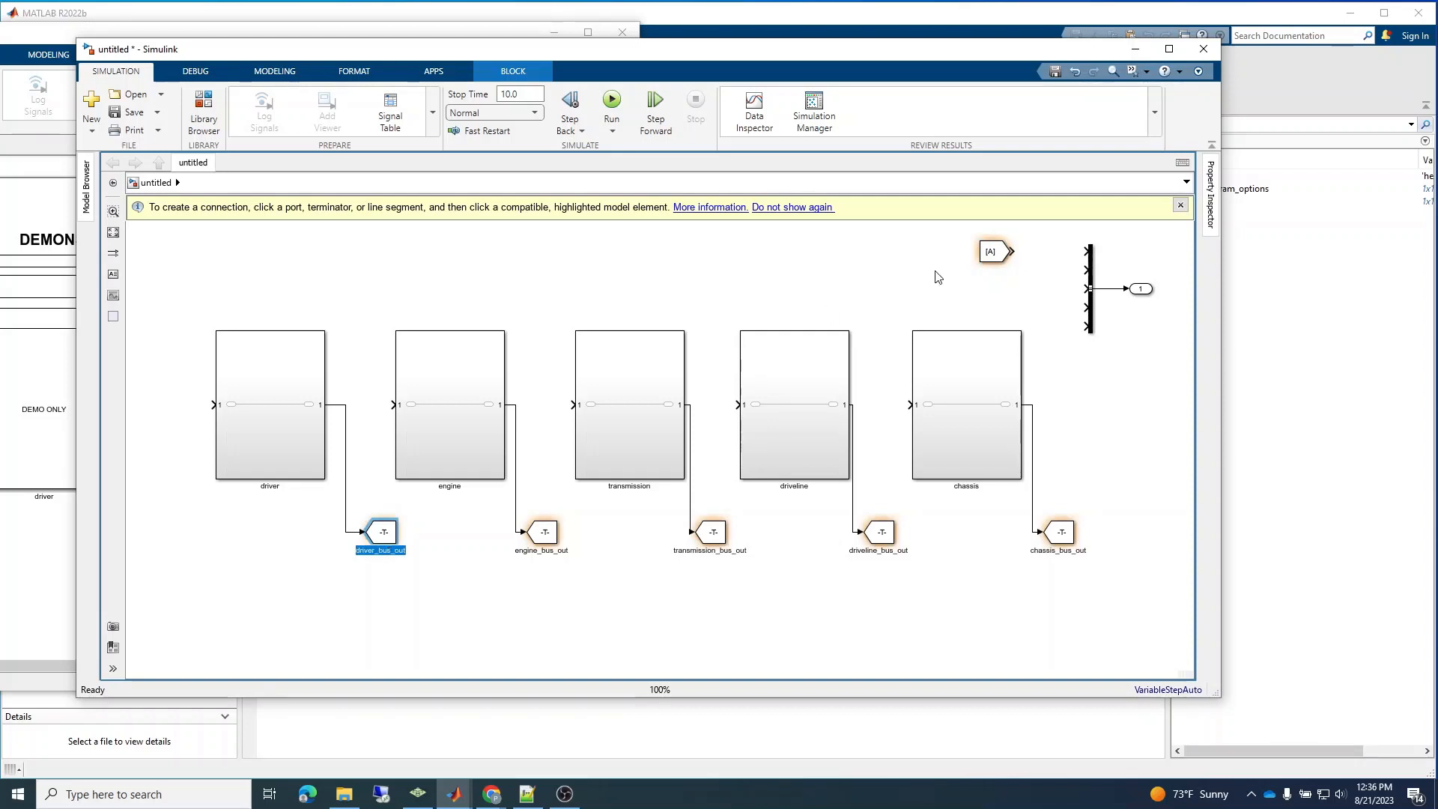
double_click(992, 253)
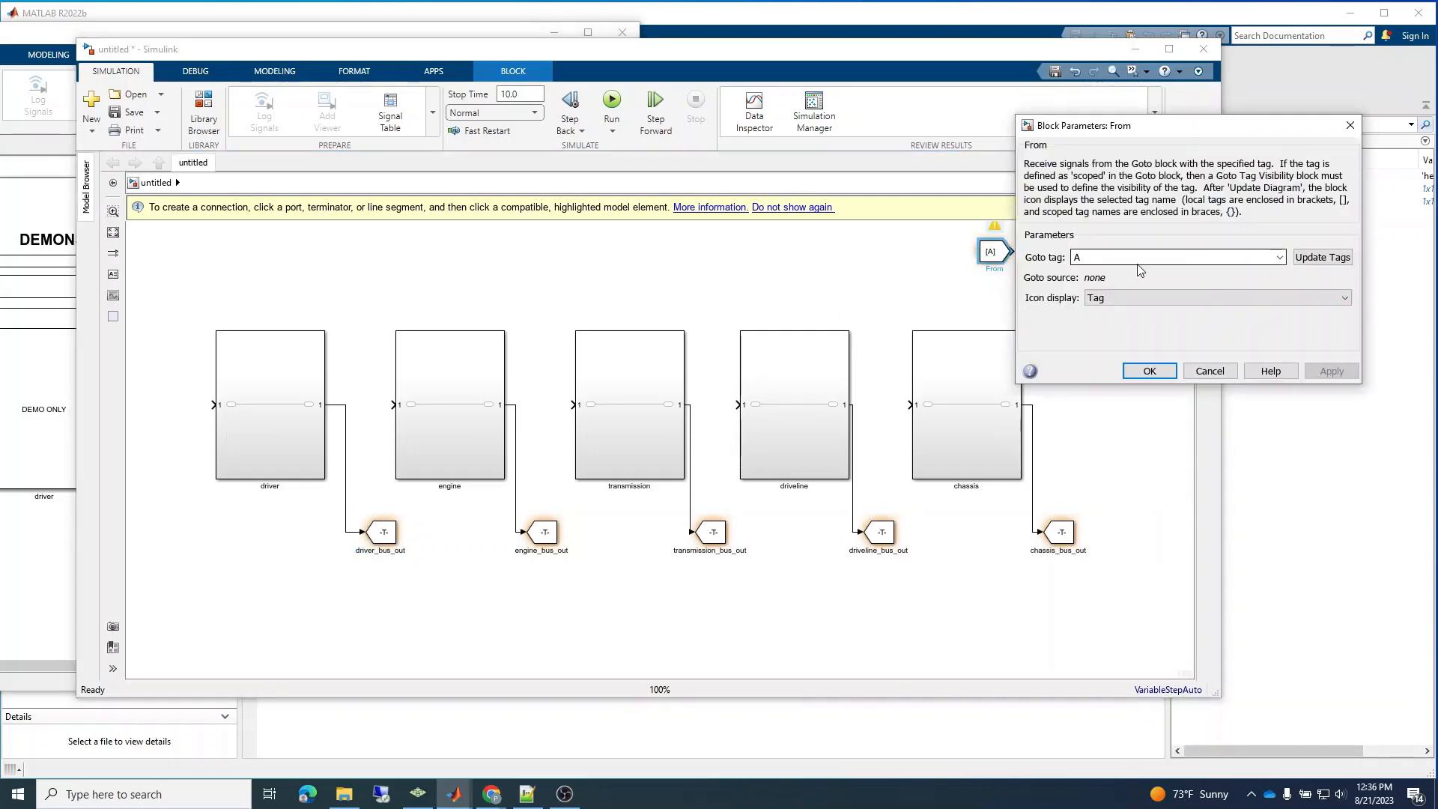
drag(1131, 257, 1060, 259)
key(ctrl+v)
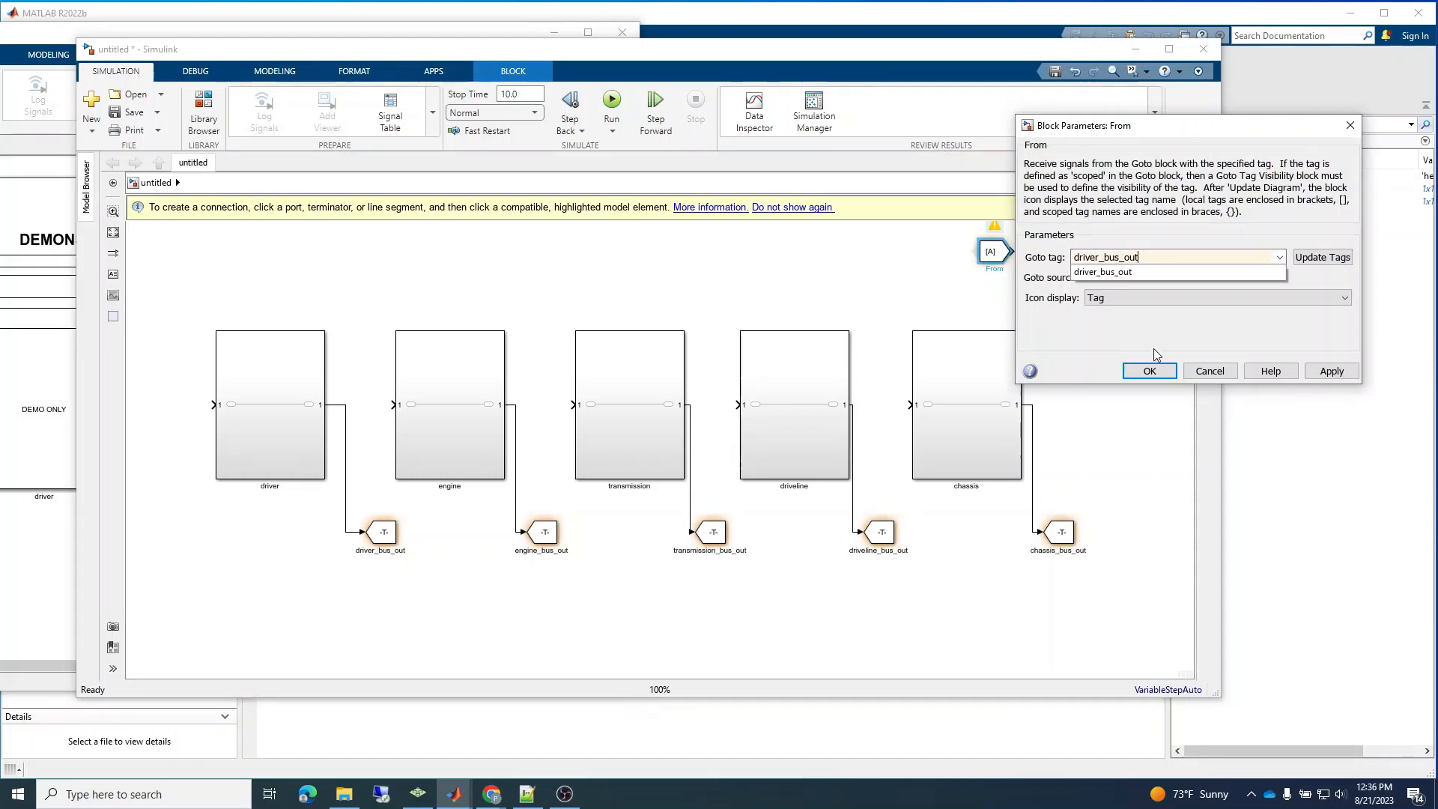
click(1150, 371)
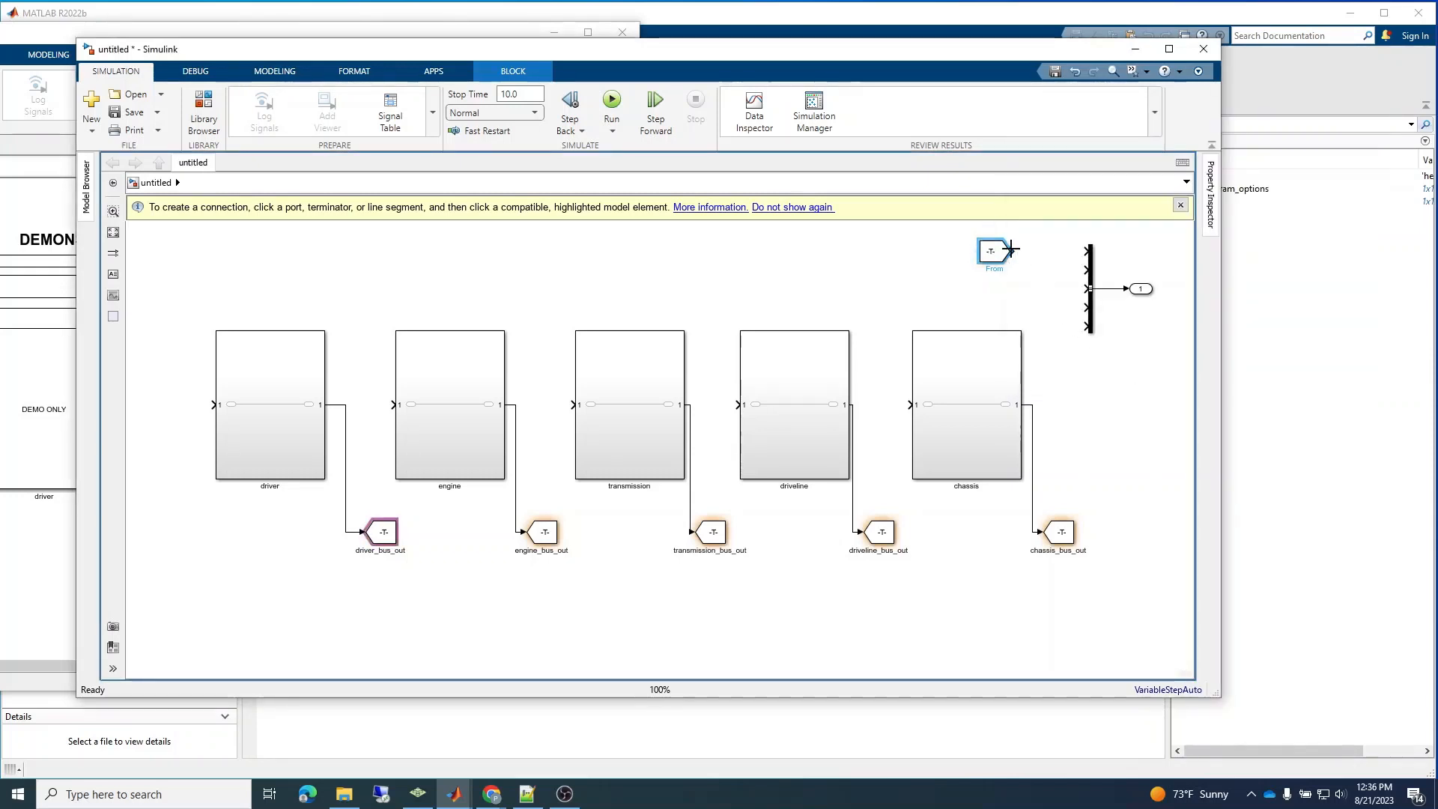
drag(1012, 251, 1086, 252)
click(781, 449)
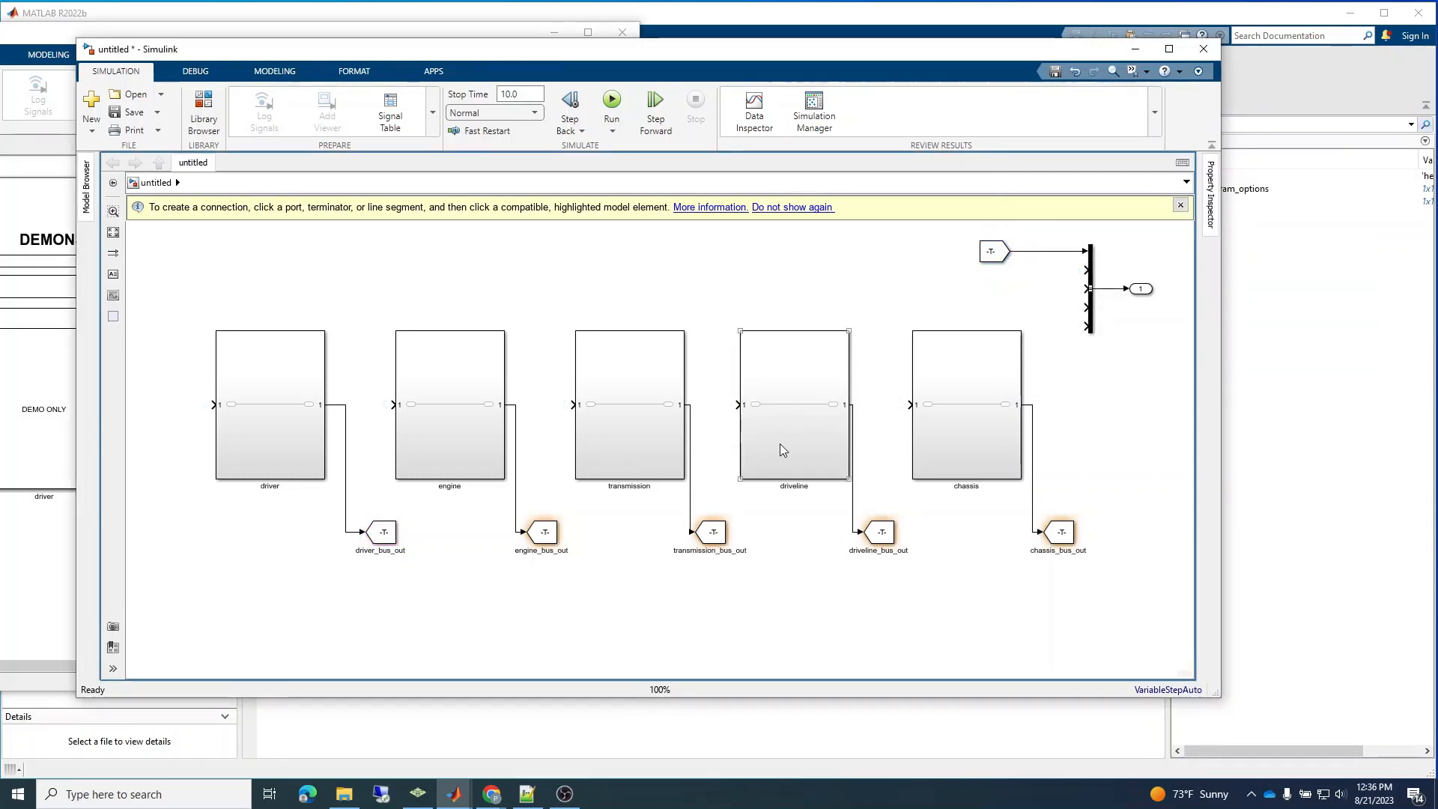
Duplicate the driver_bus_out From block and place the copy just below the original.
click(1001, 261)
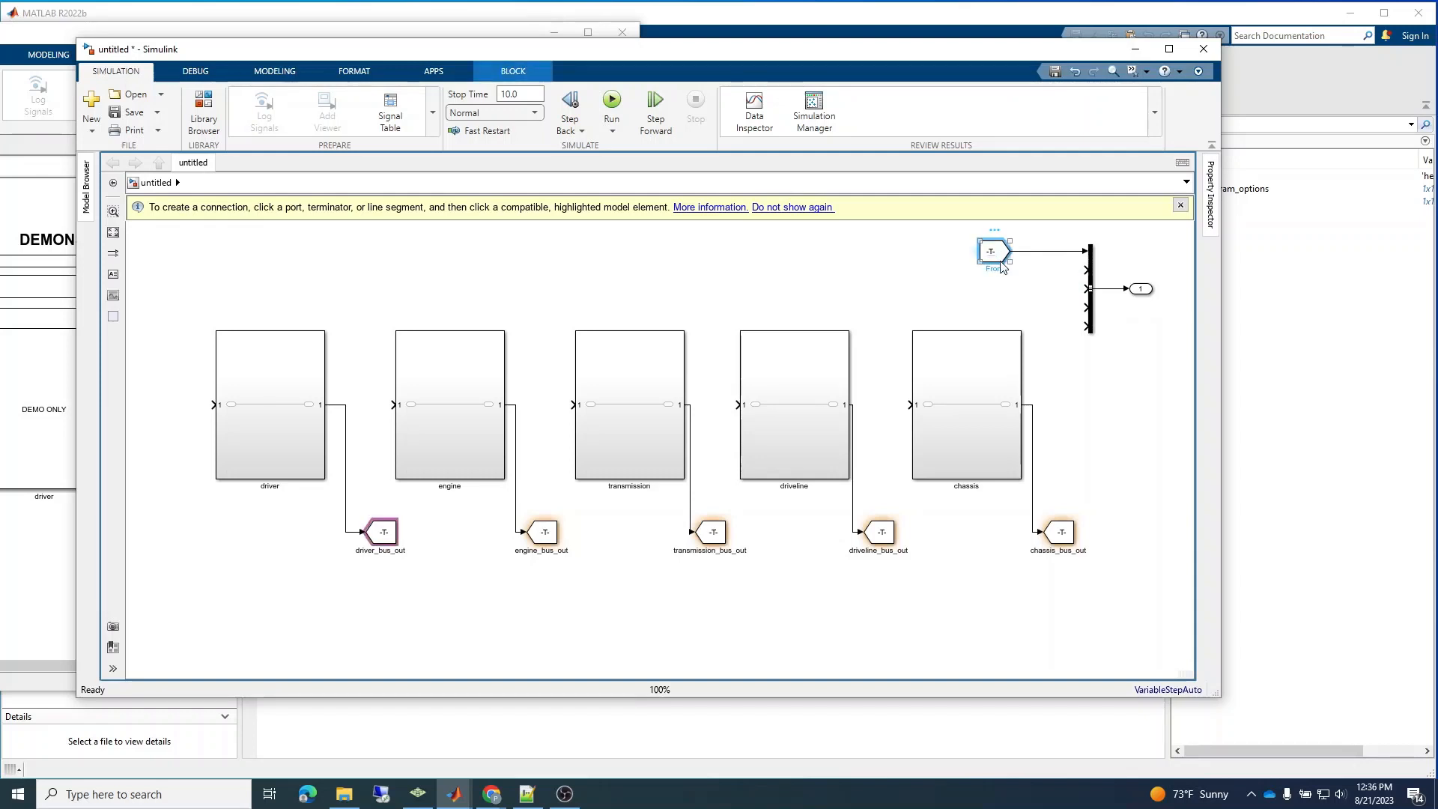
key(ctrl+c)
click(992, 283)
key(ctrl+v)
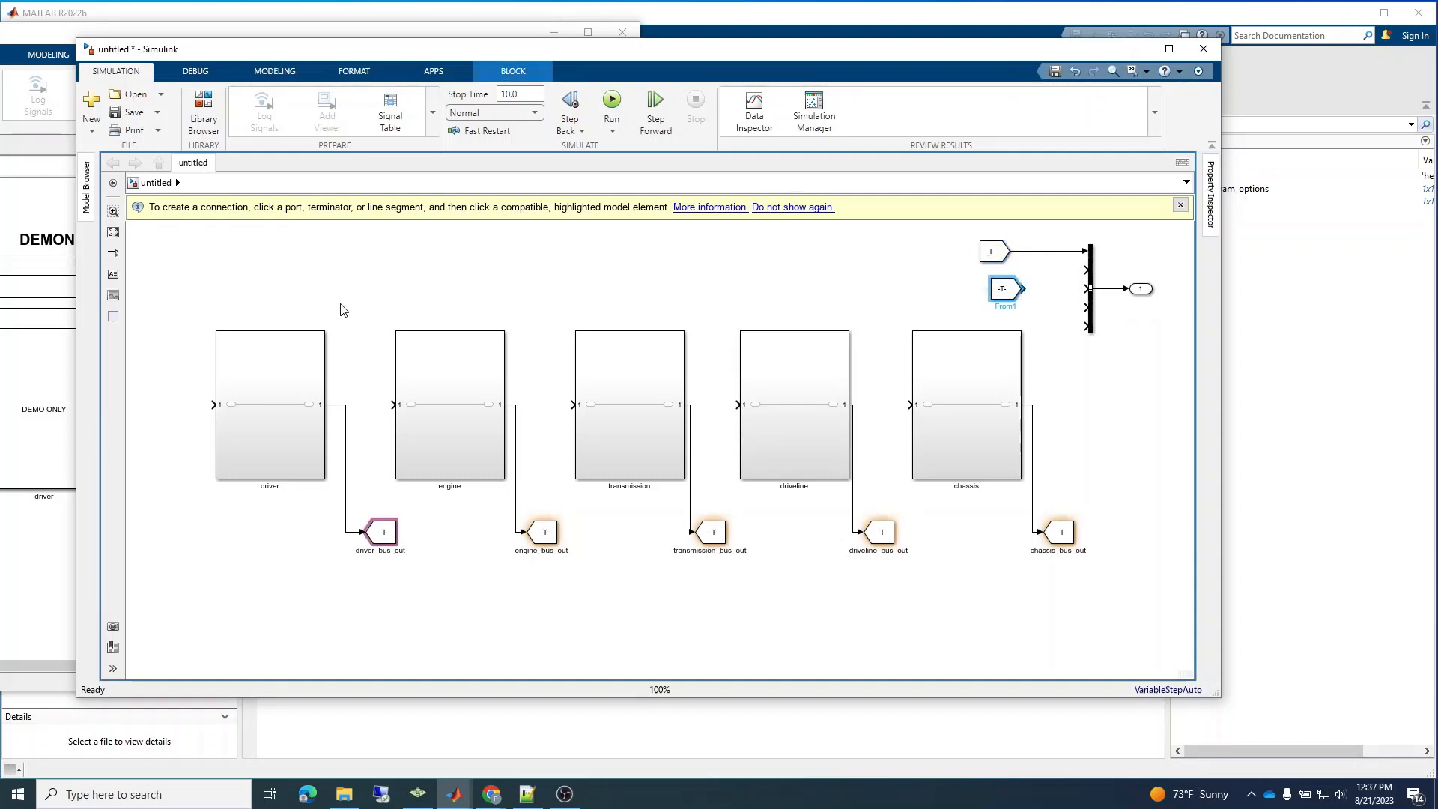
Shift the five subsystems and their Goto blocks down to make room, and align the copied From block directly beneath the original.
drag(170, 300, 1085, 645)
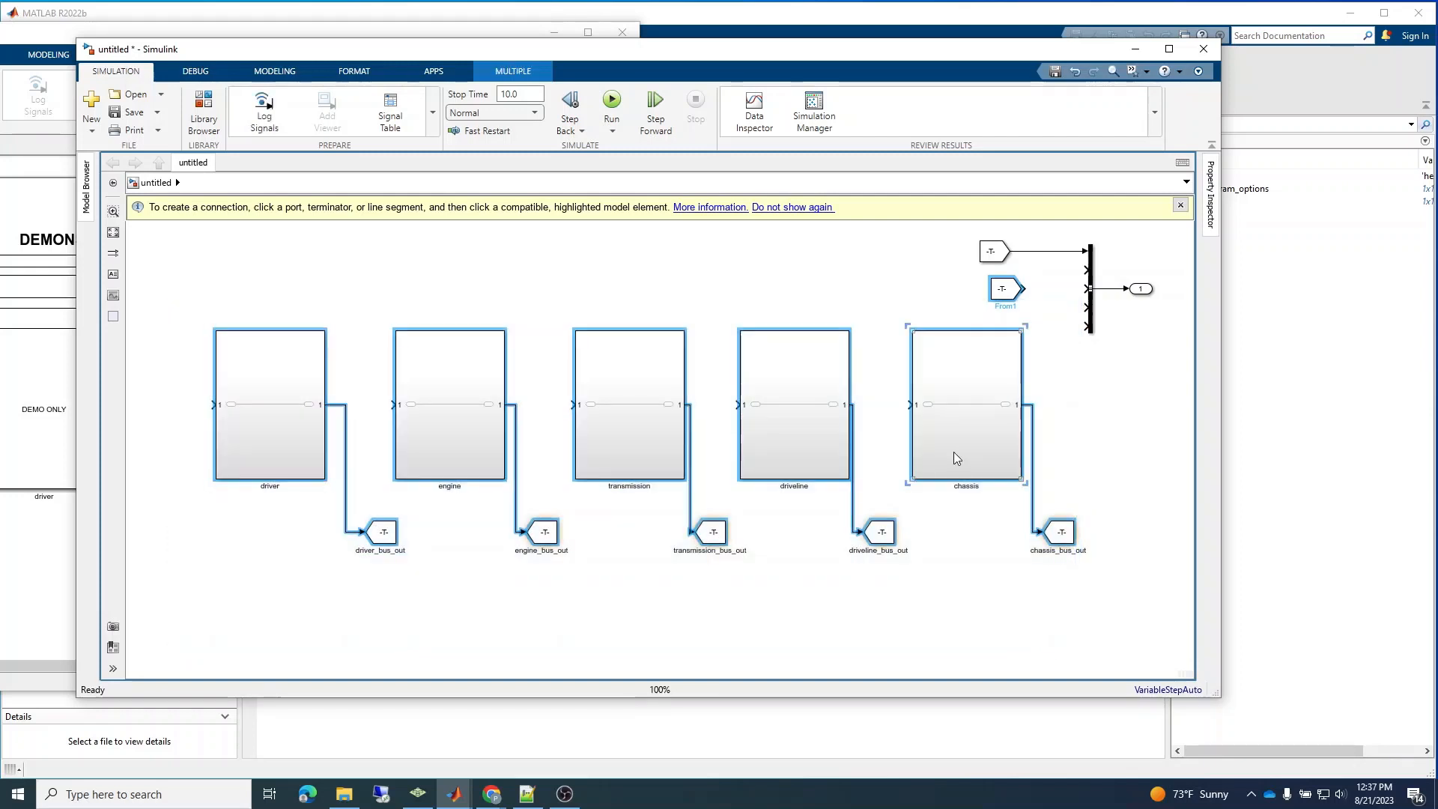
drag(955, 452, 954, 555)
click(794, 334)
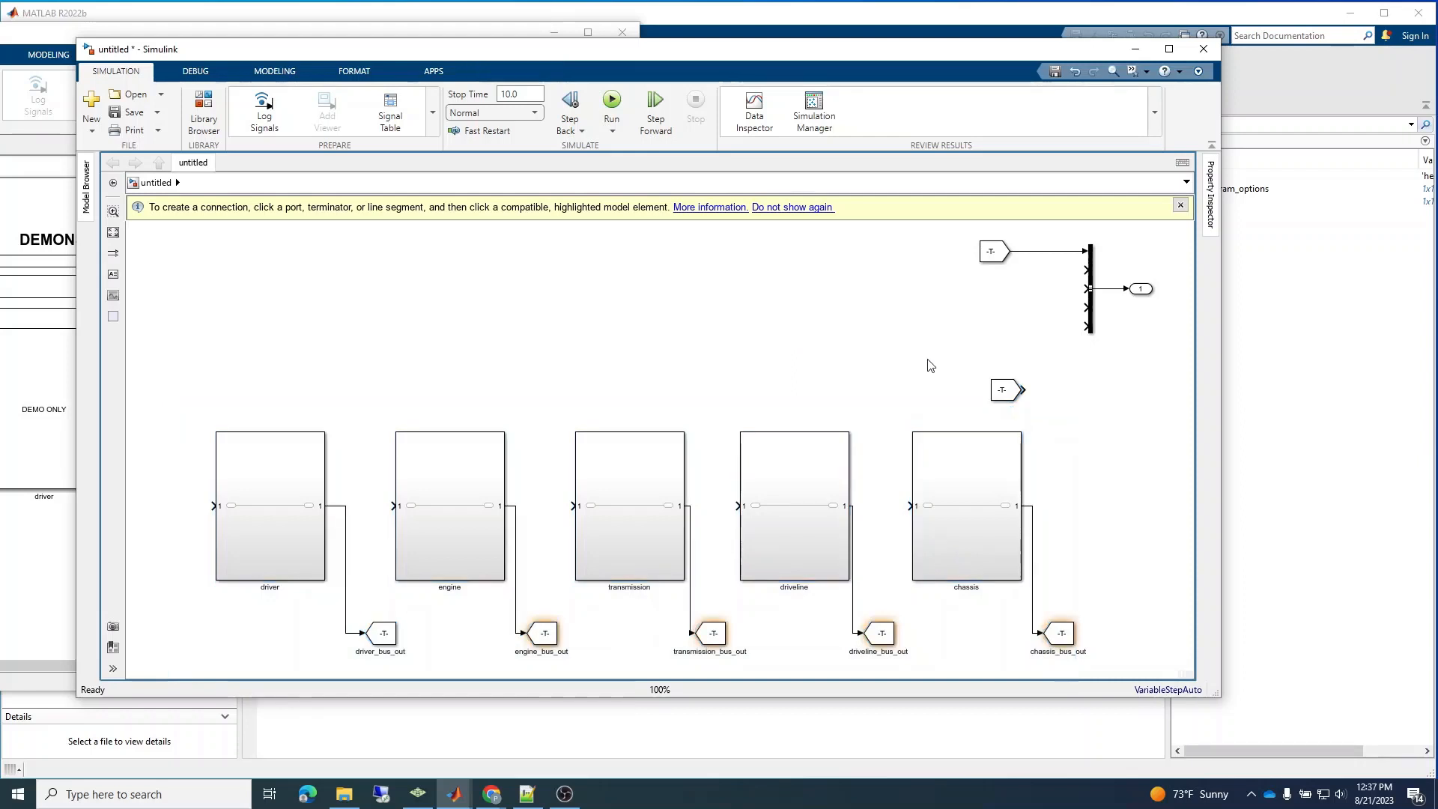
click(1004, 388)
drag(1004, 388, 999, 281)
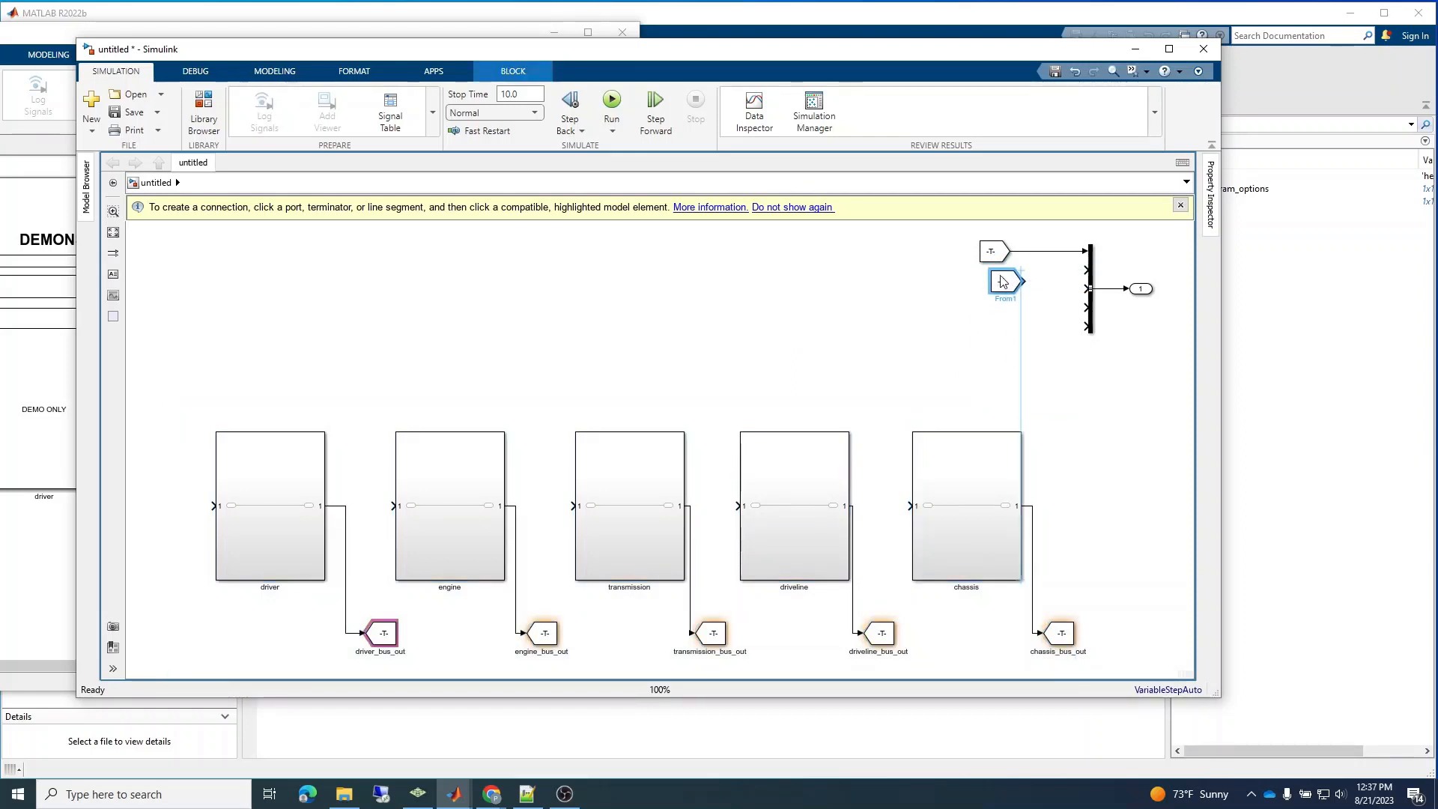
Stretch the Bus Creator downward to spread out its inputs, and move the Outport level with its output.
click(1093, 331)
drag(1093, 331, 1094, 380)
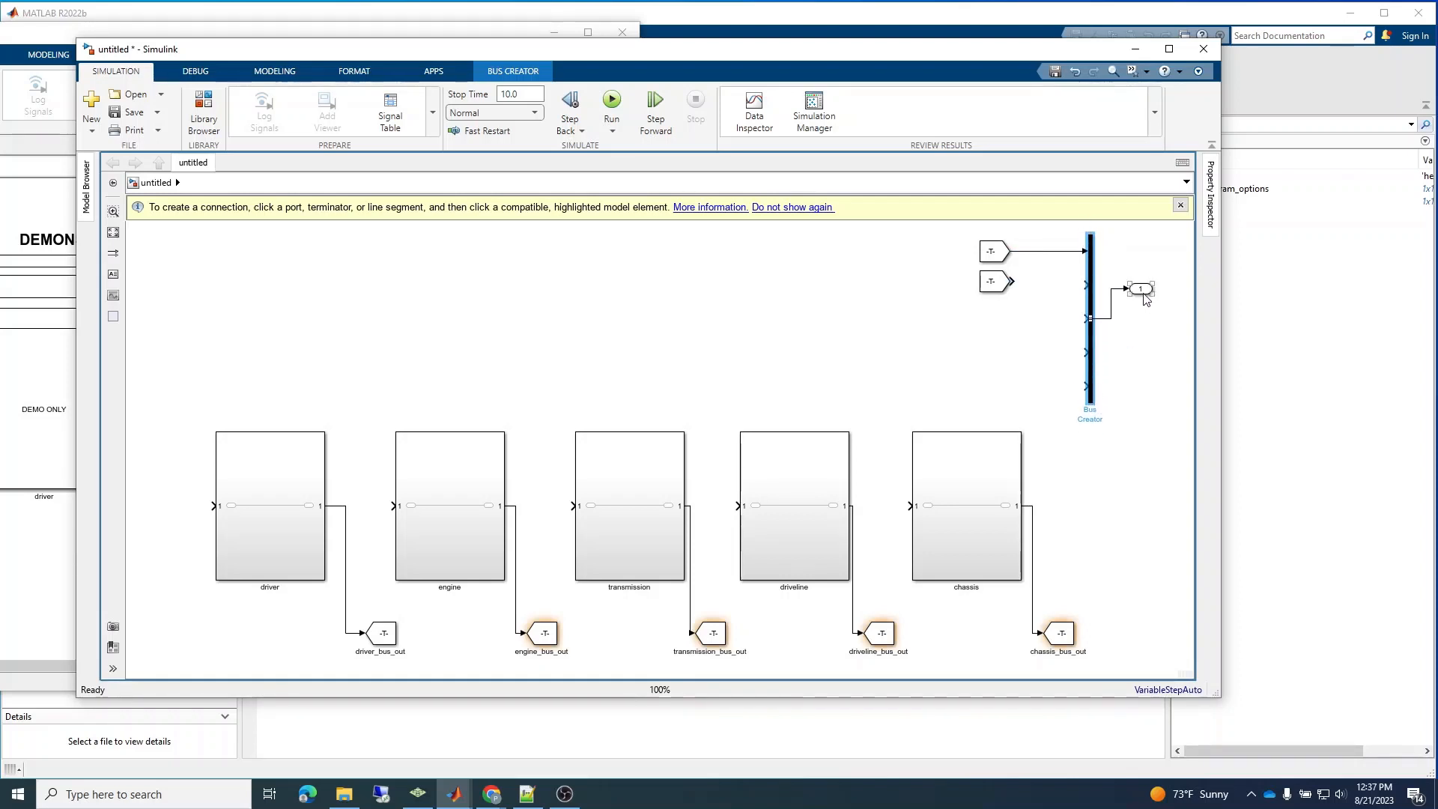
drag(1146, 290, 1151, 322)
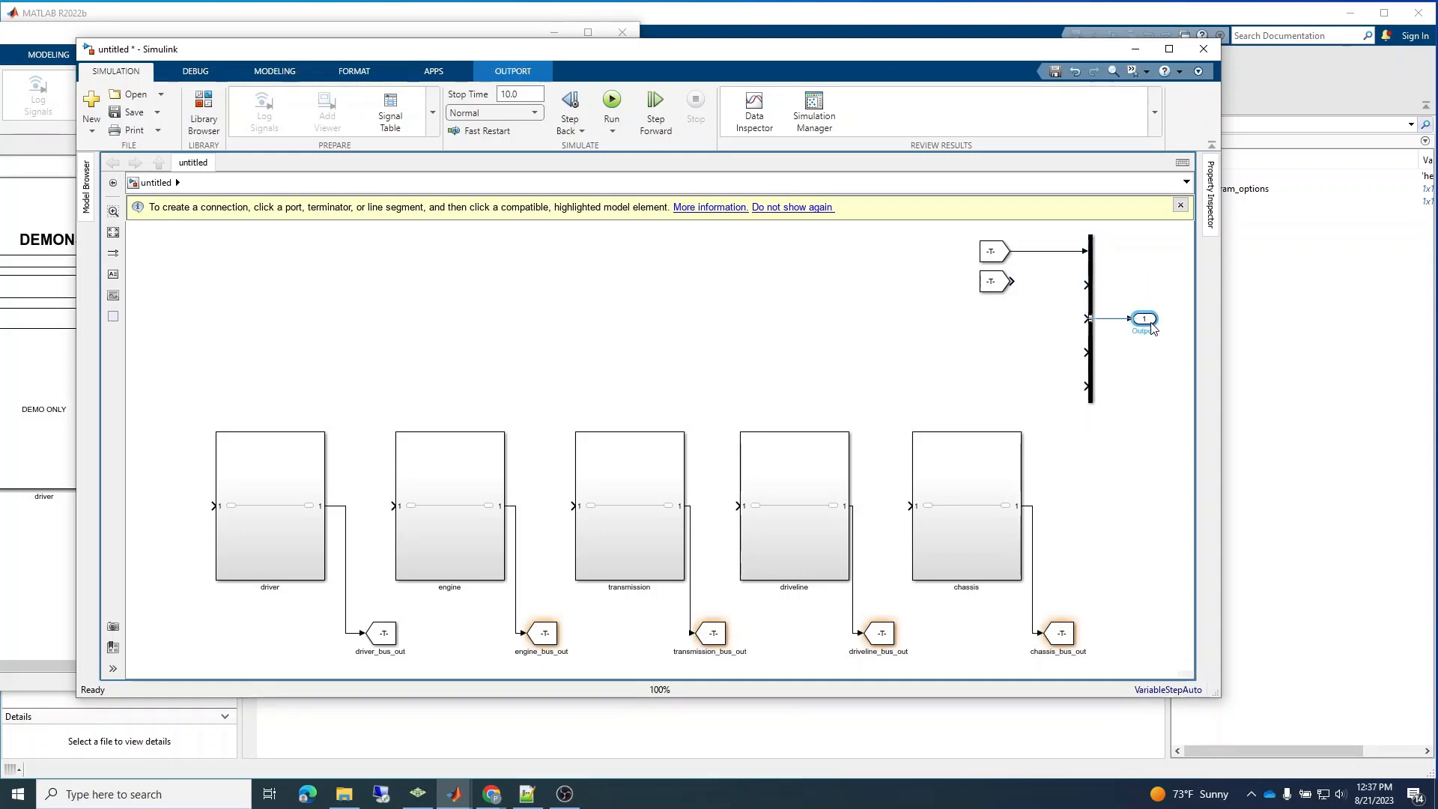
Set the second From block's Goto tag to engine_bus_out, matching the engine subsystem's Goto tag.
click(997, 256)
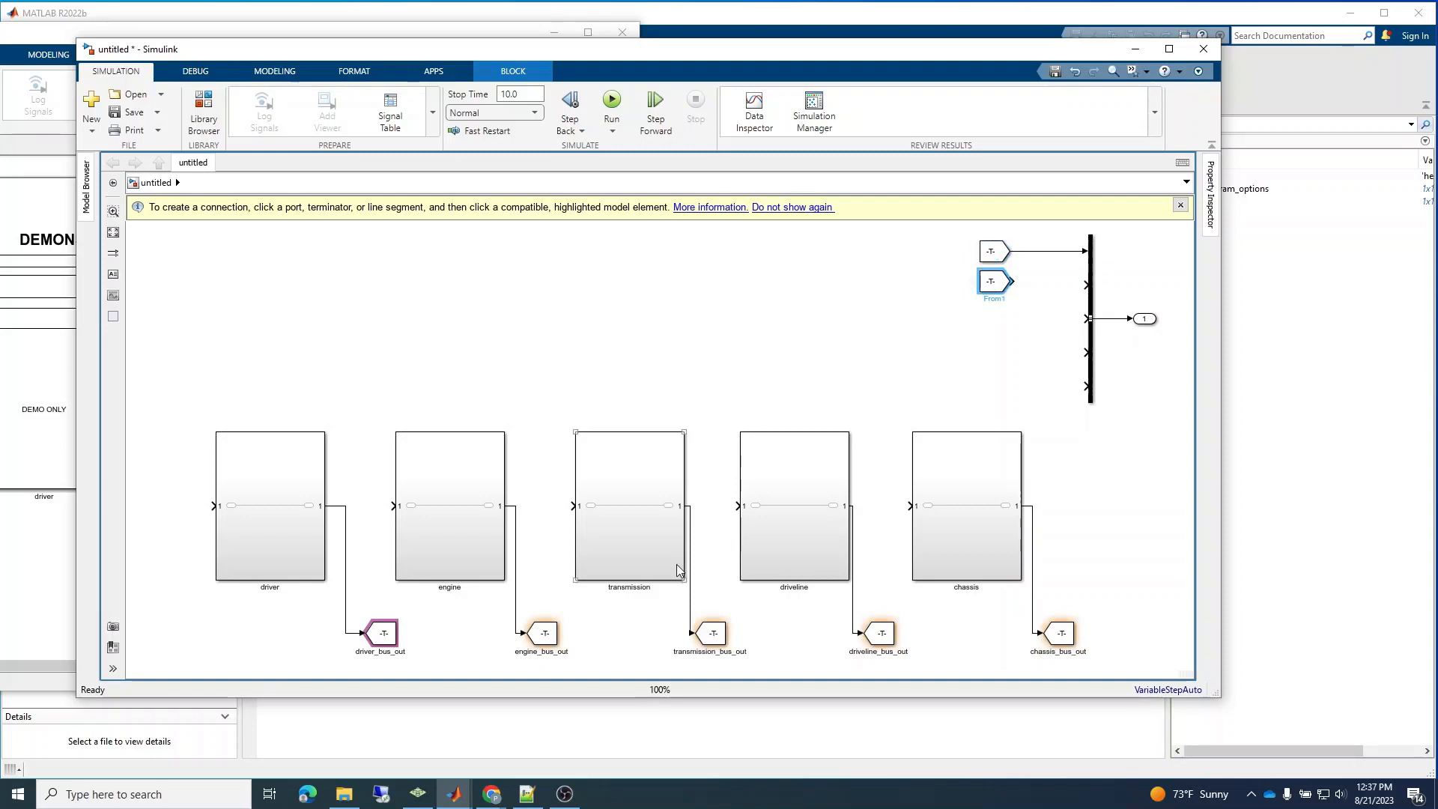
click(549, 647)
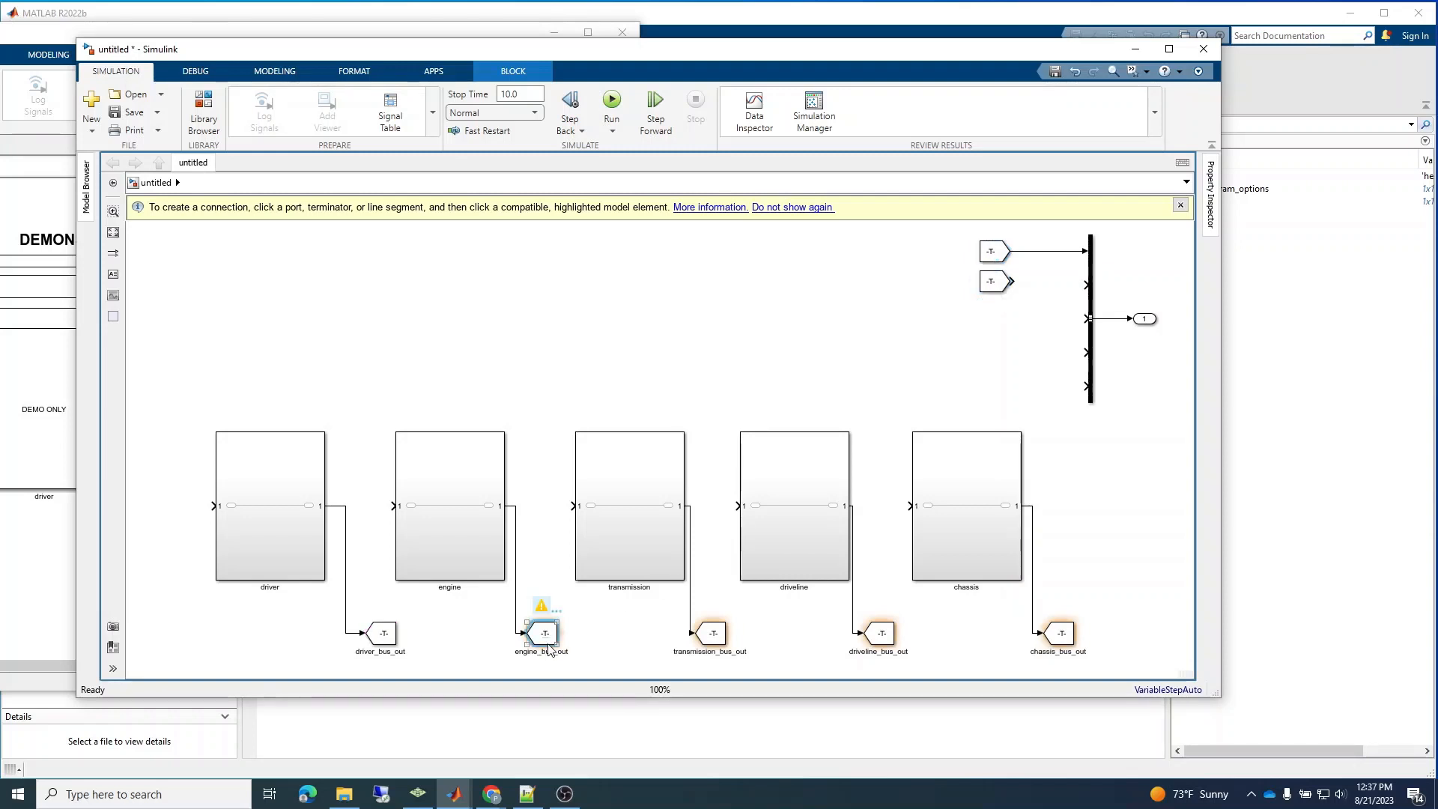
double_click(545, 636)
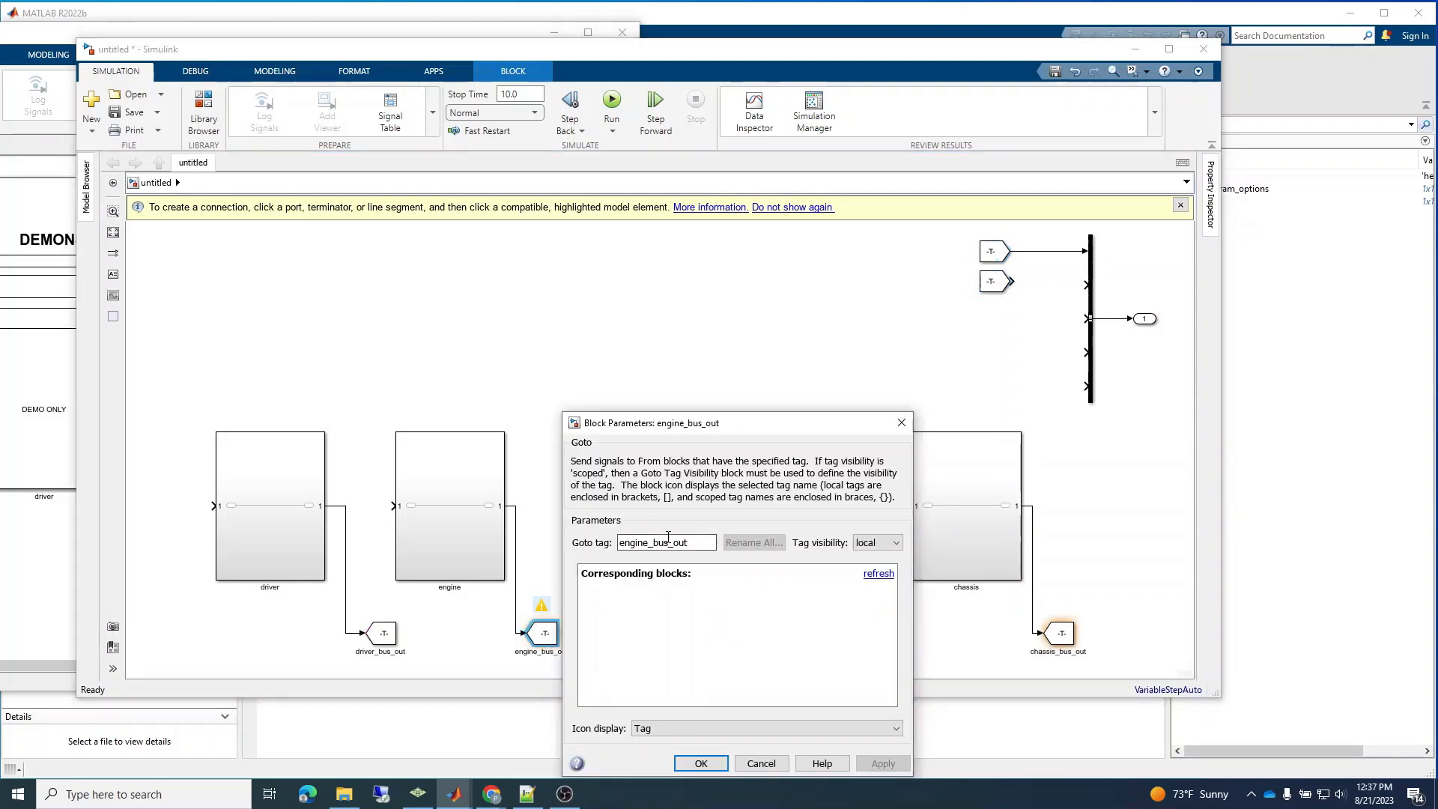
double_click(669, 540)
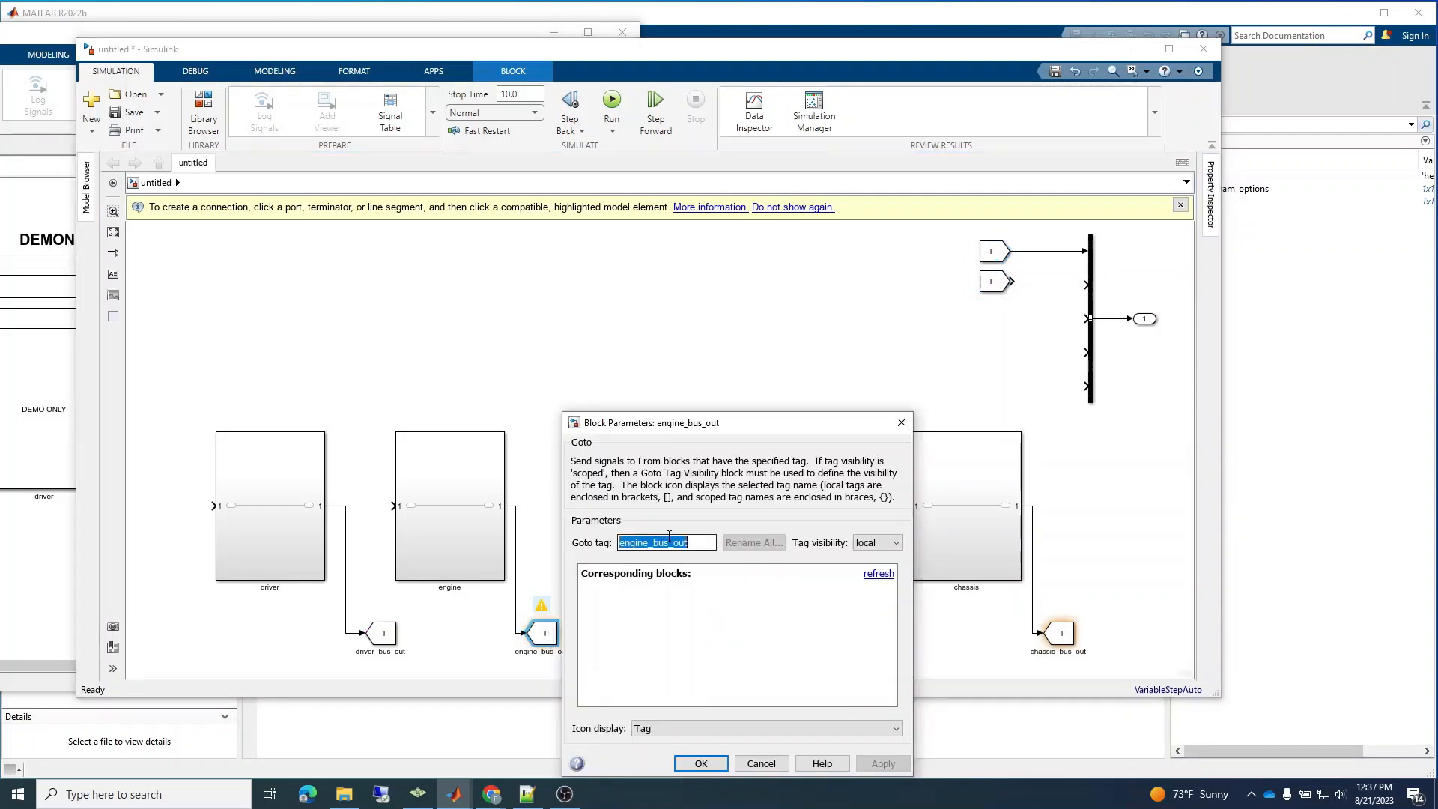
click(690, 764)
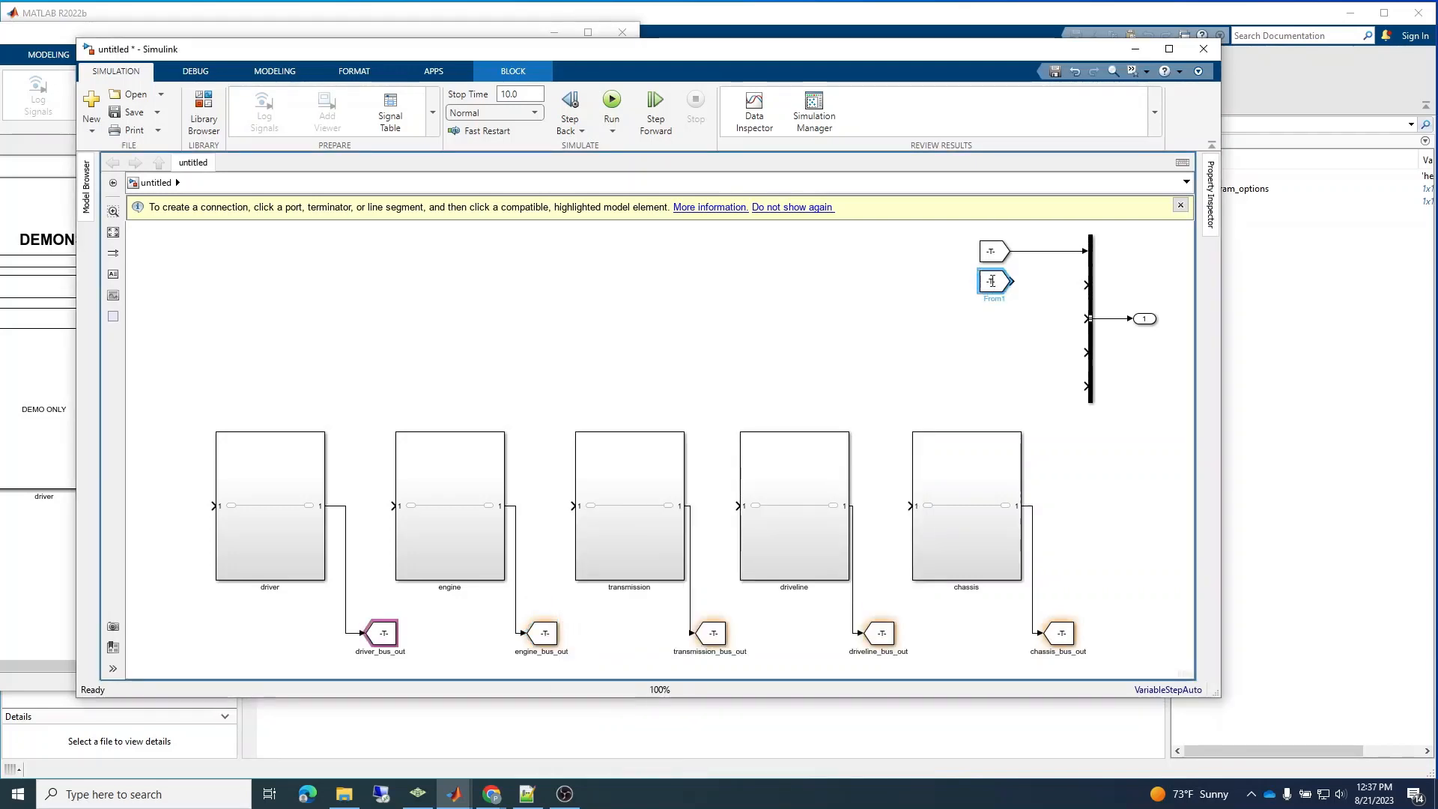
double_click(992, 283)
double_click(1173, 290)
key(ctrl+v)
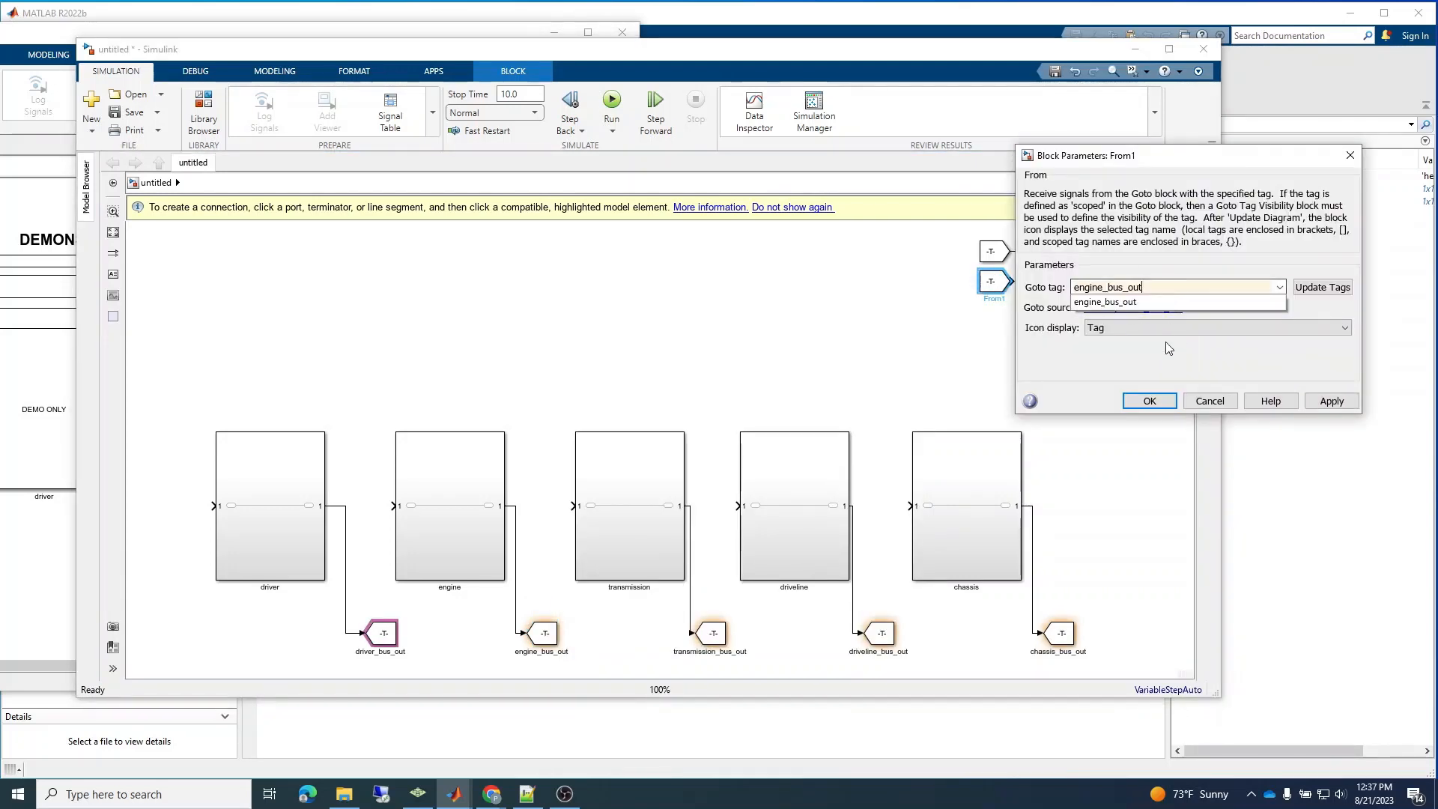
click(1147, 401)
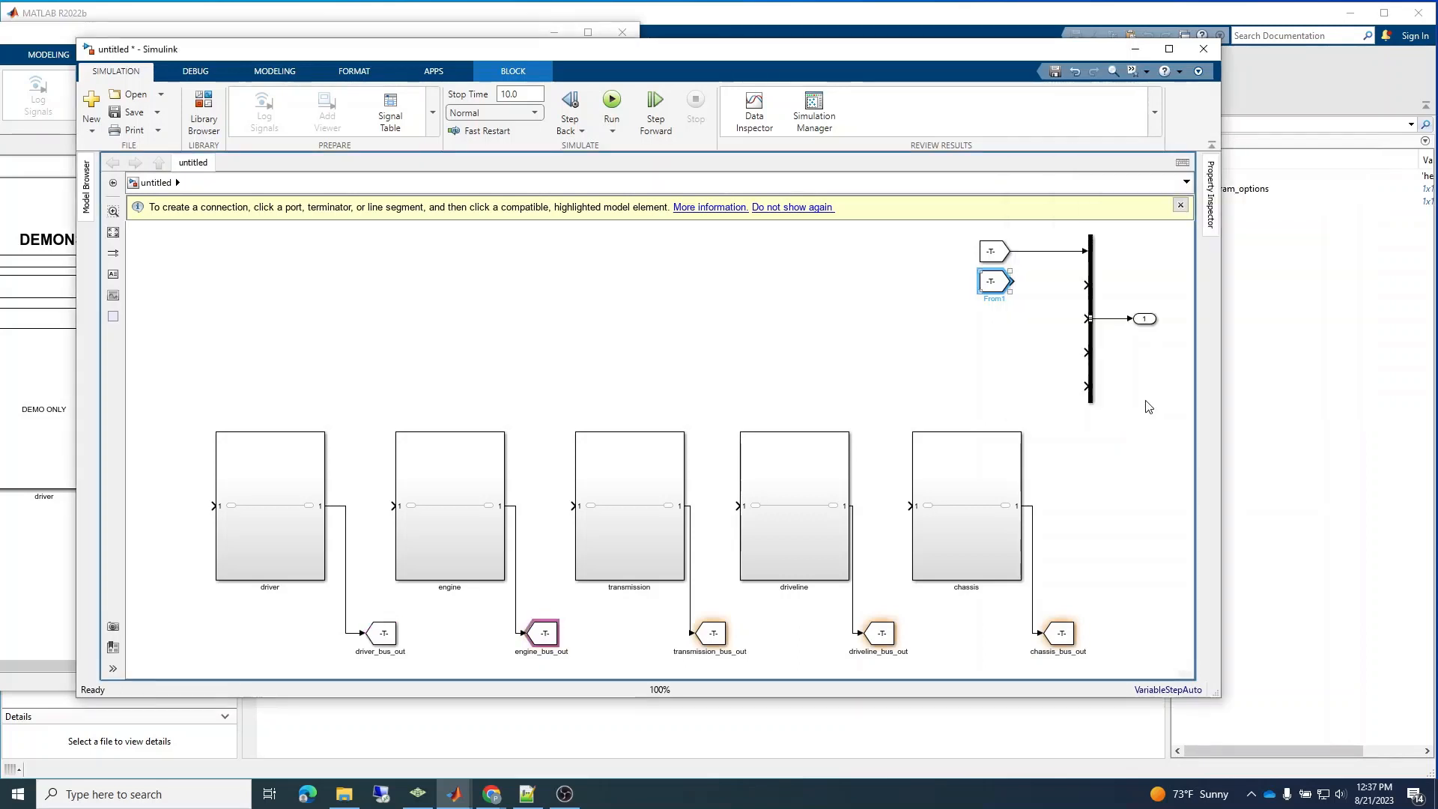
double_click(725, 635)
double_click(859, 544)
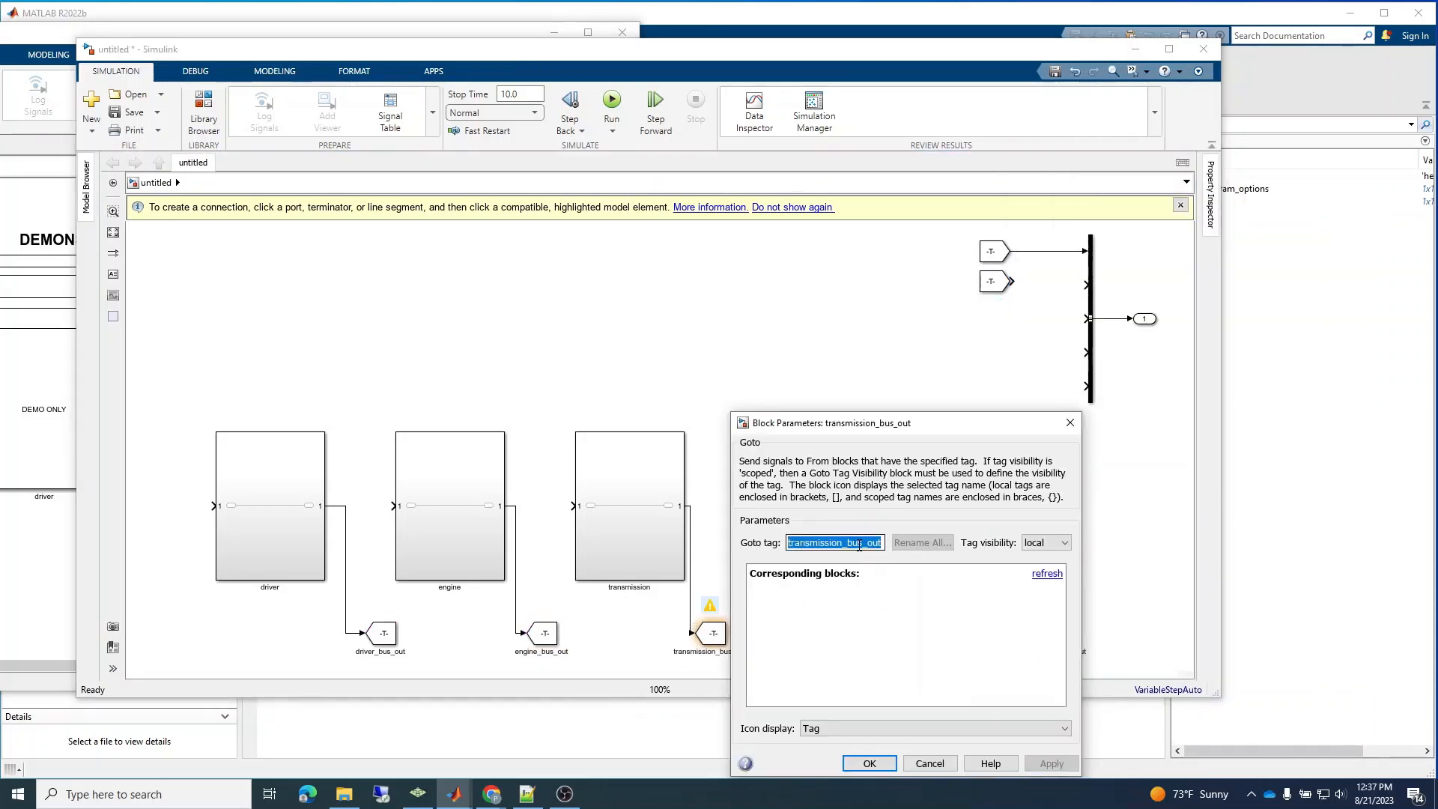
click(869, 763)
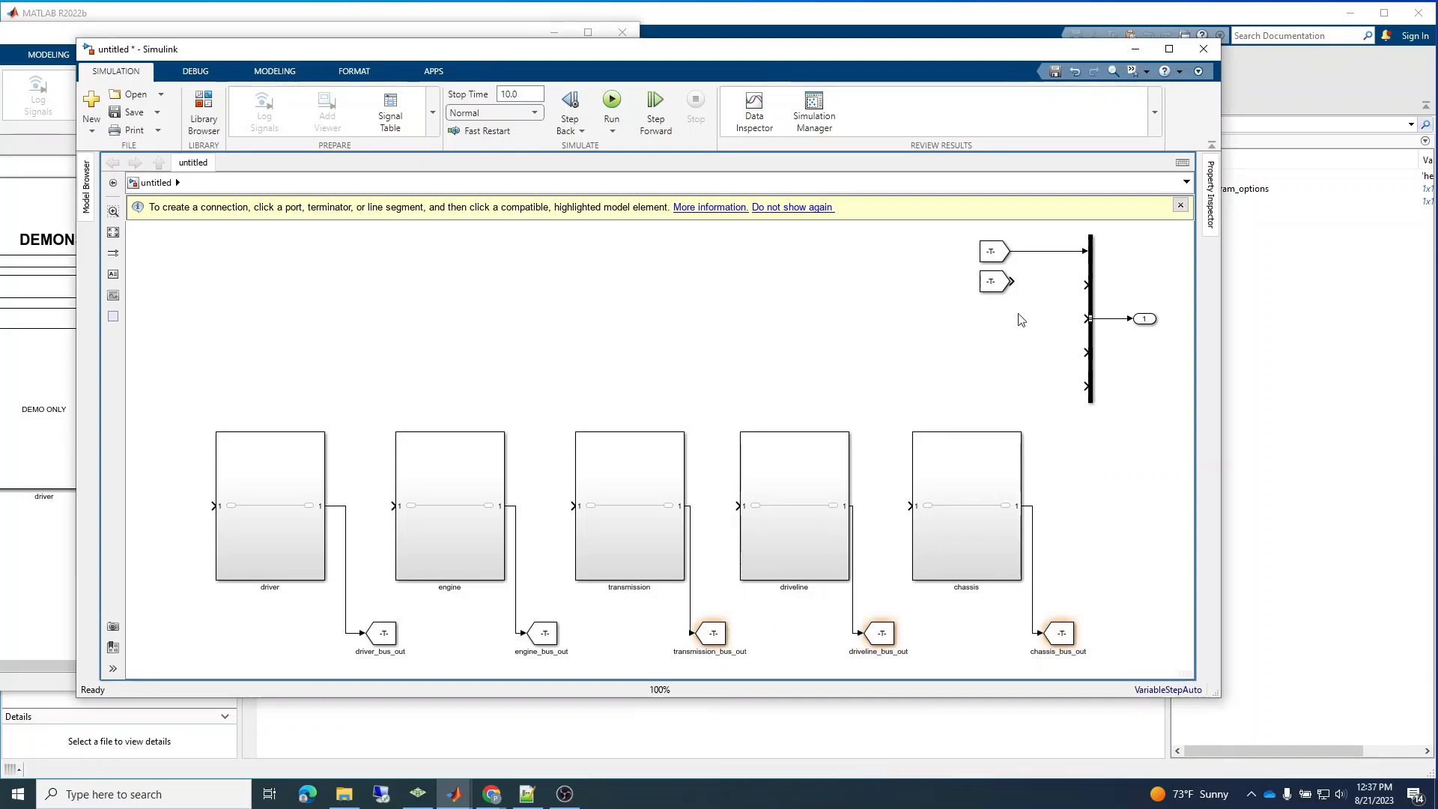
Duplicate the engine_bus_out From block and place the copy just below it.
click(992, 281)
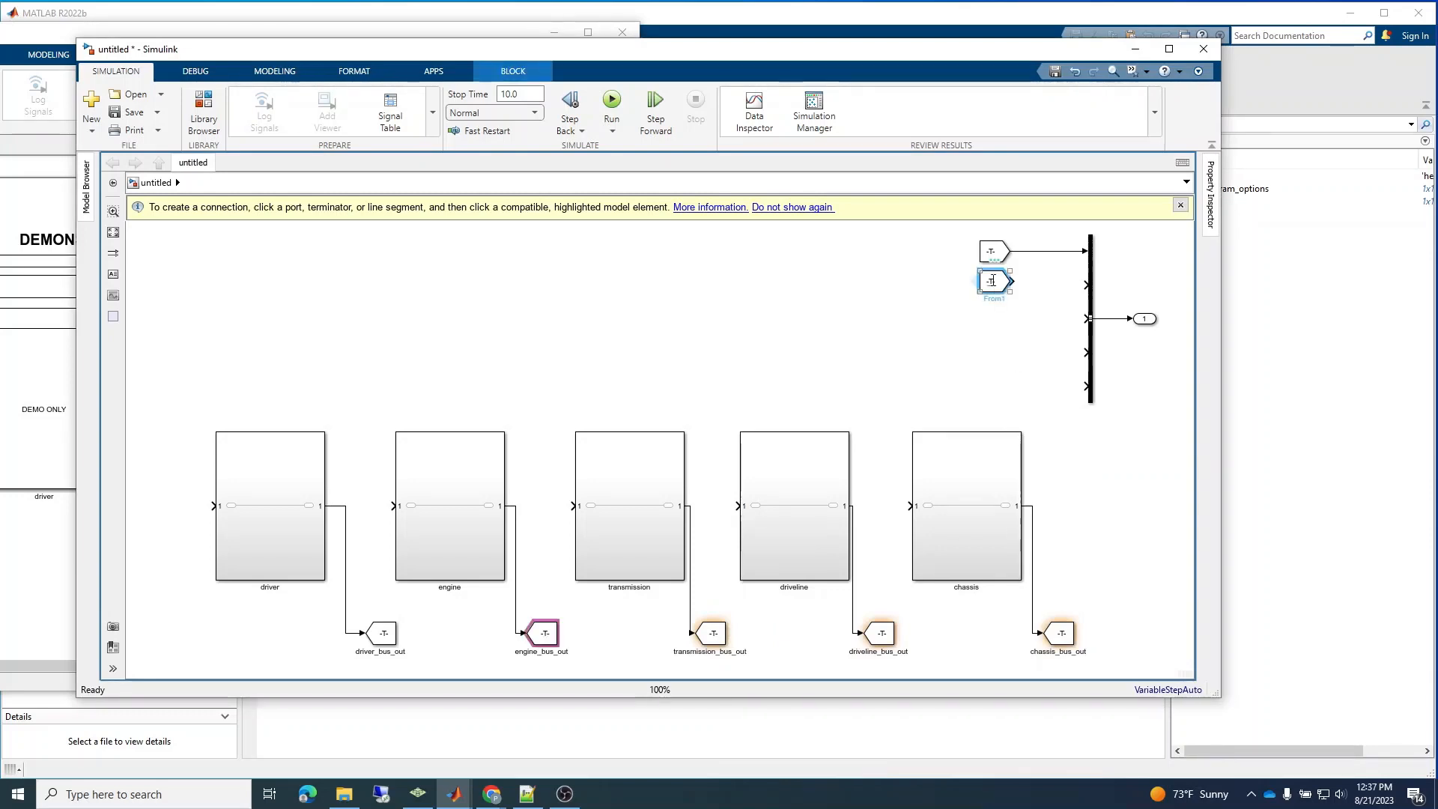
click(995, 320)
key(ctrl+v)
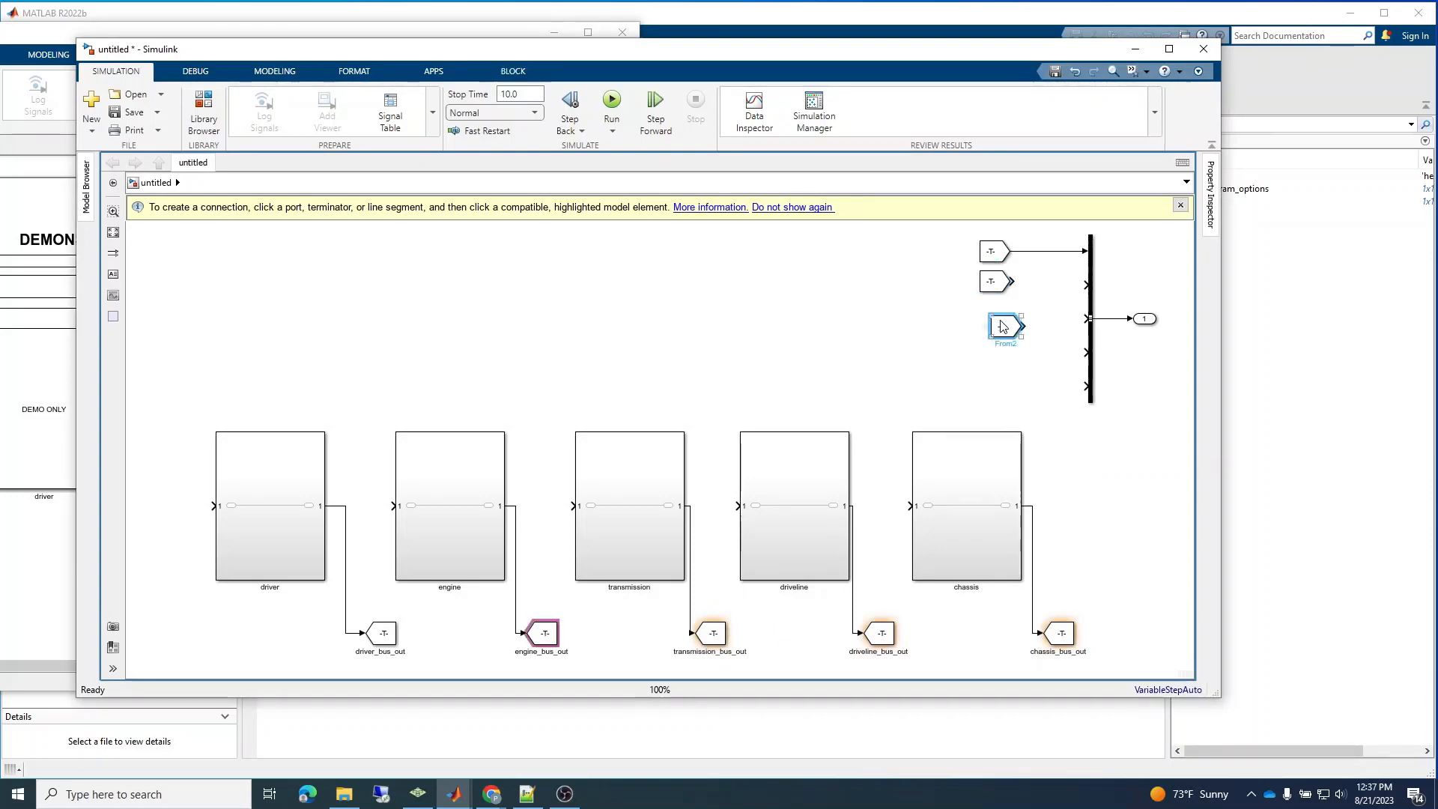
Set the copied From block's Goto tag to transmission_bus_out and align the block directly beneath the engine_bus_out From block.
double_click(1002, 326)
double_click(1124, 332)
key(BackSpace)
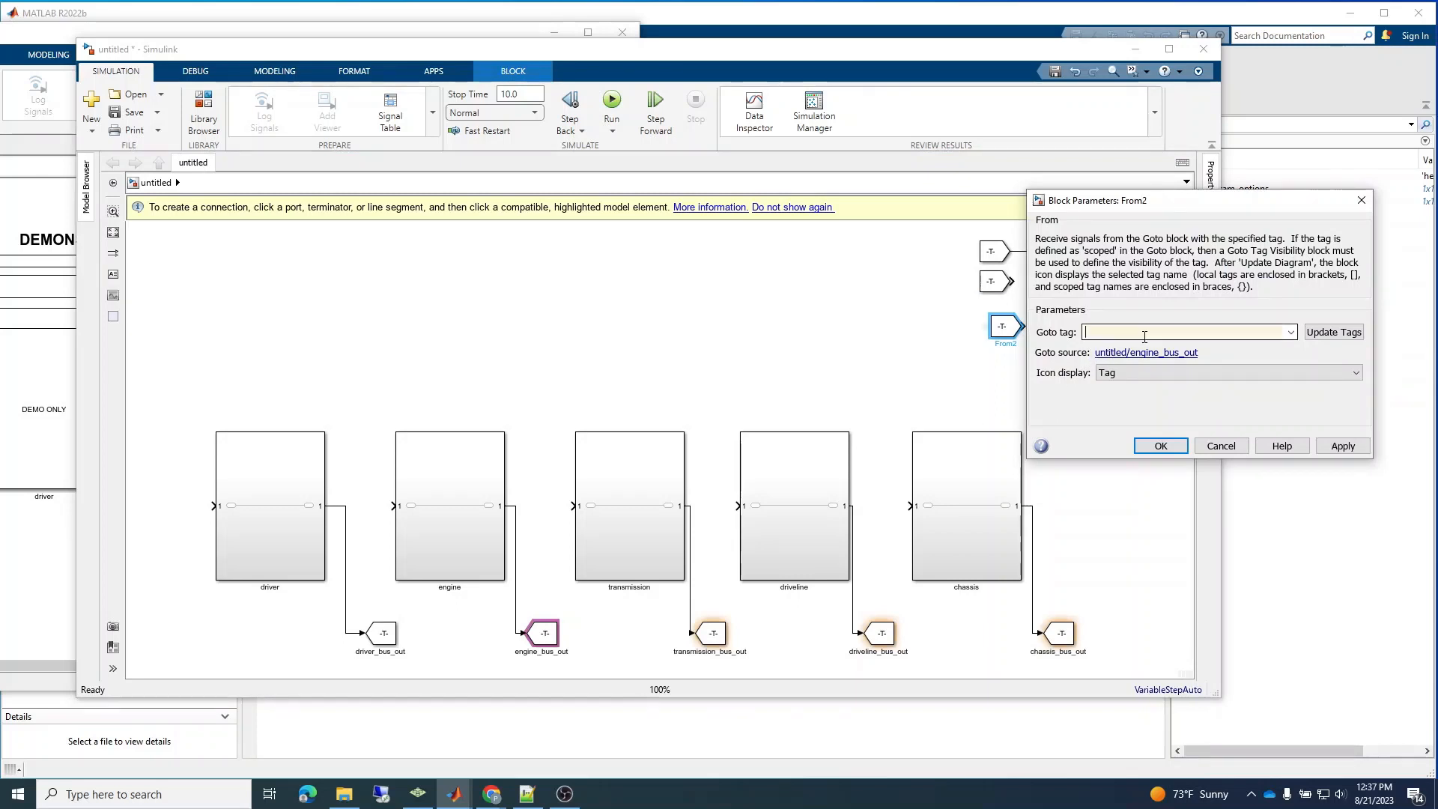
double_click(734, 650)
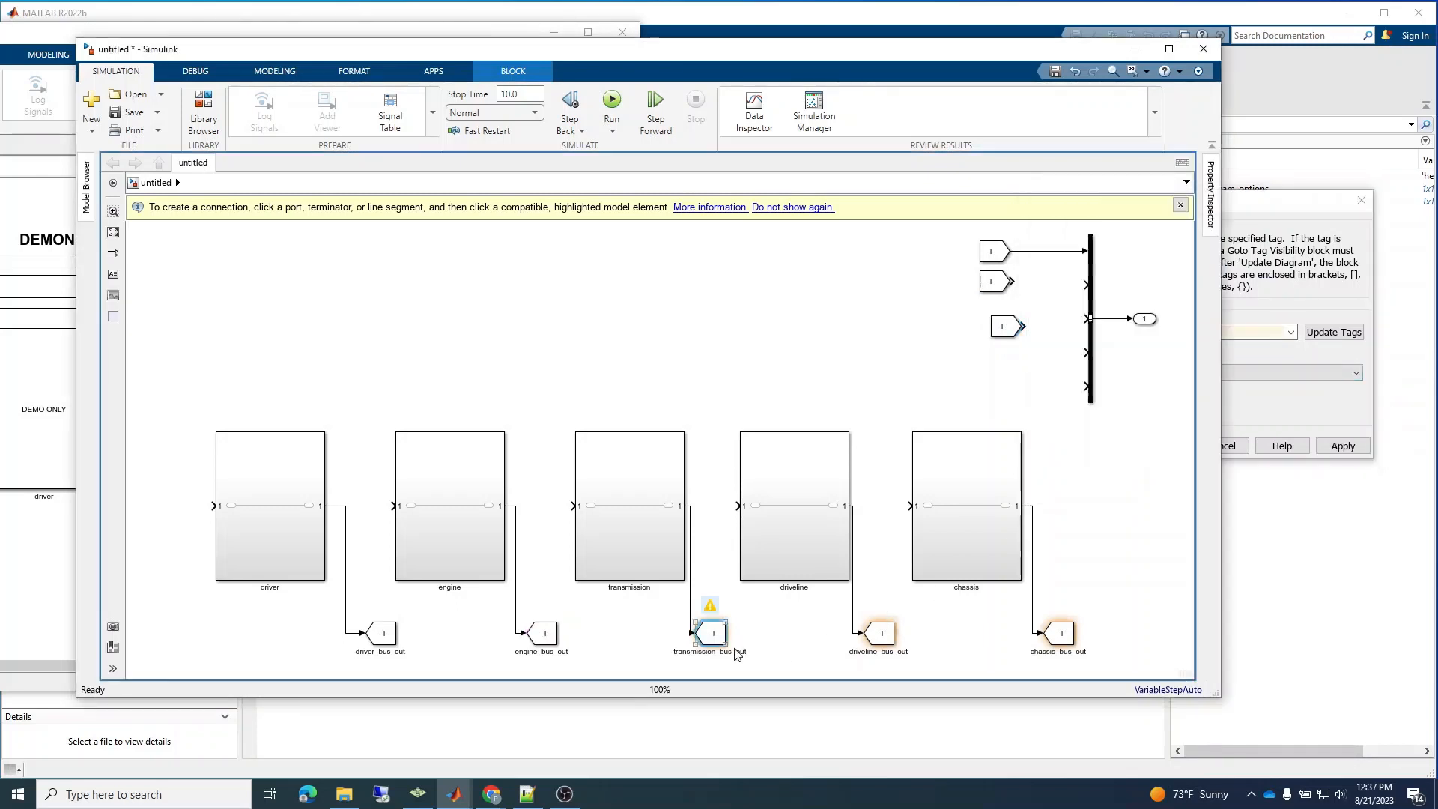
click(1241, 302)
key(ctrl+v)
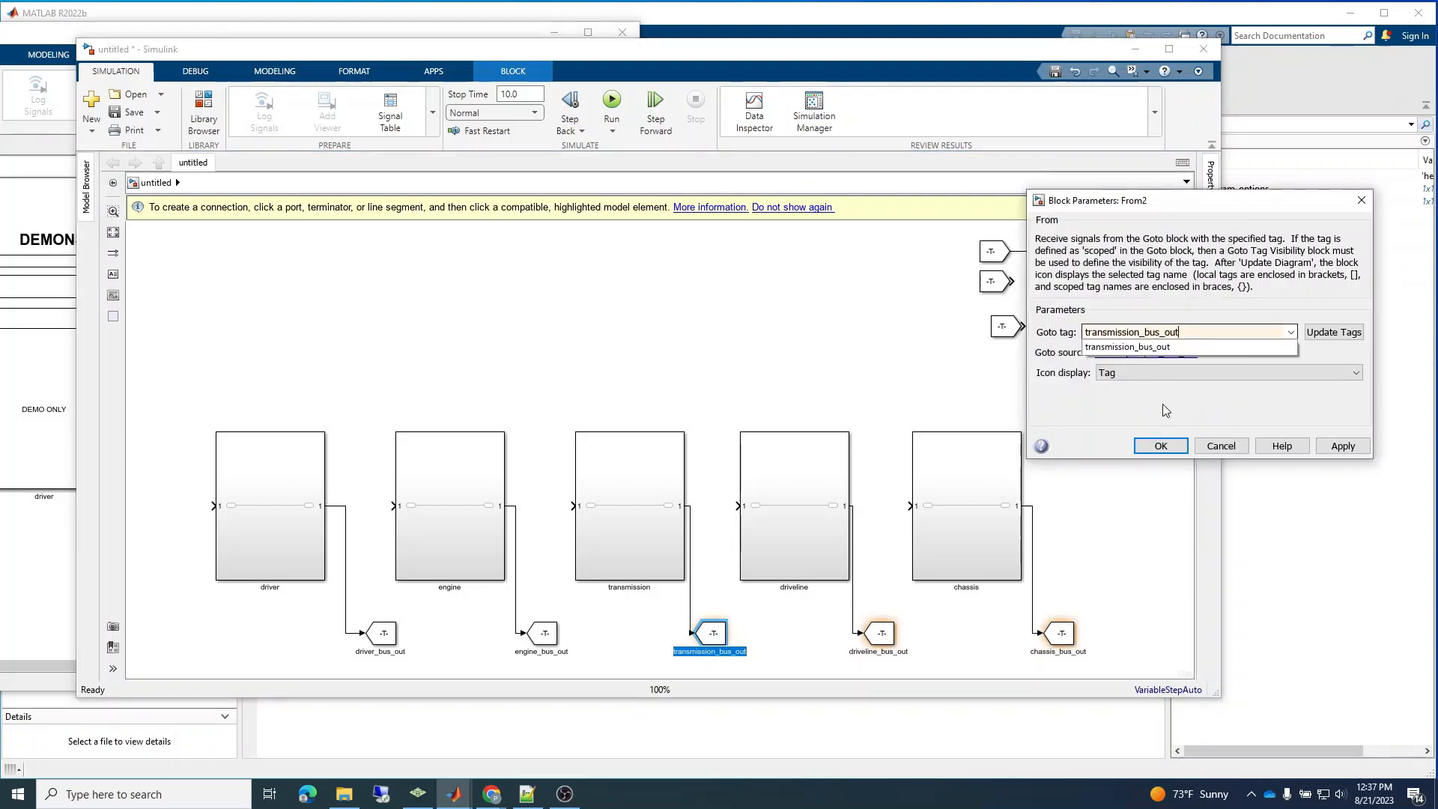
click(1160, 447)
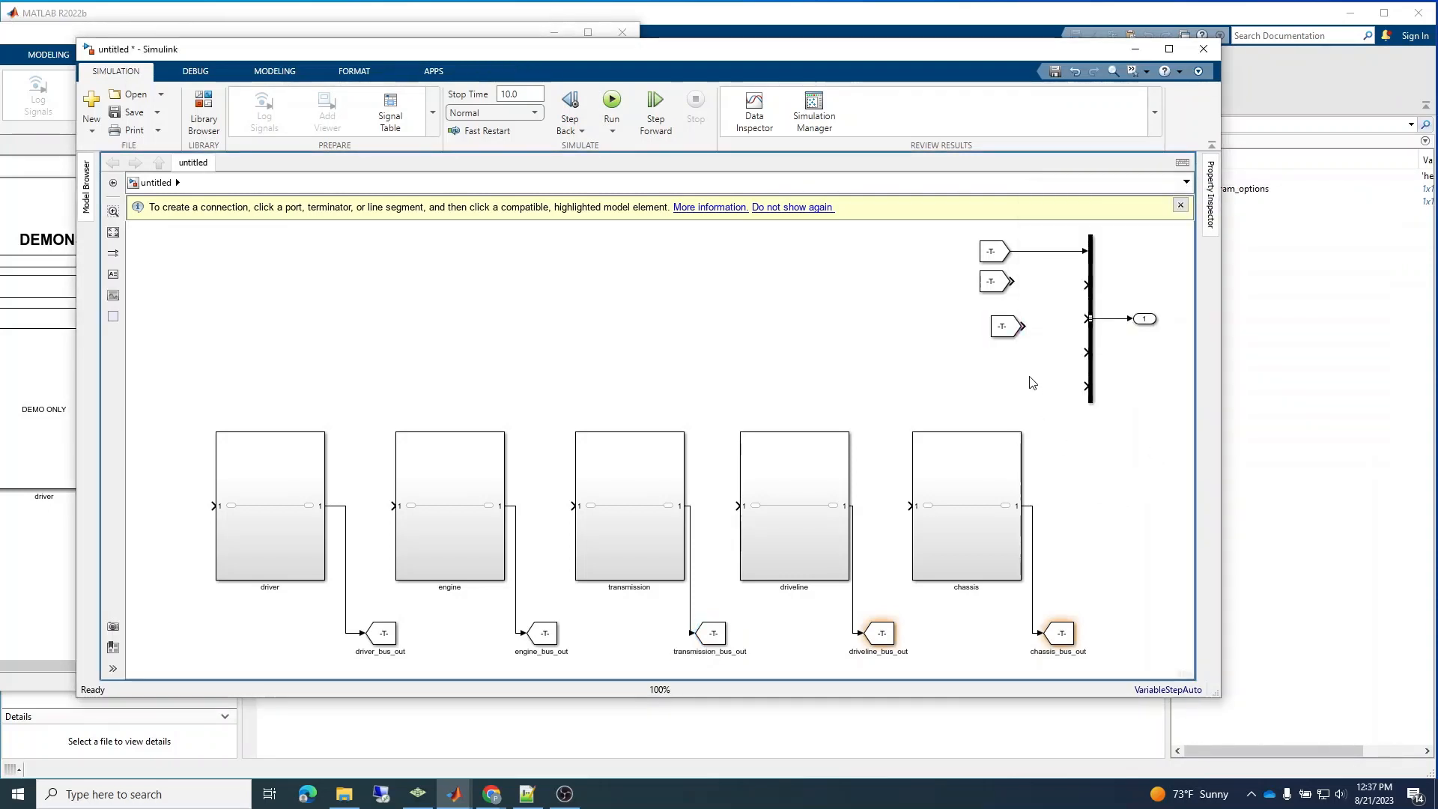
drag(1016, 334, 1006, 320)
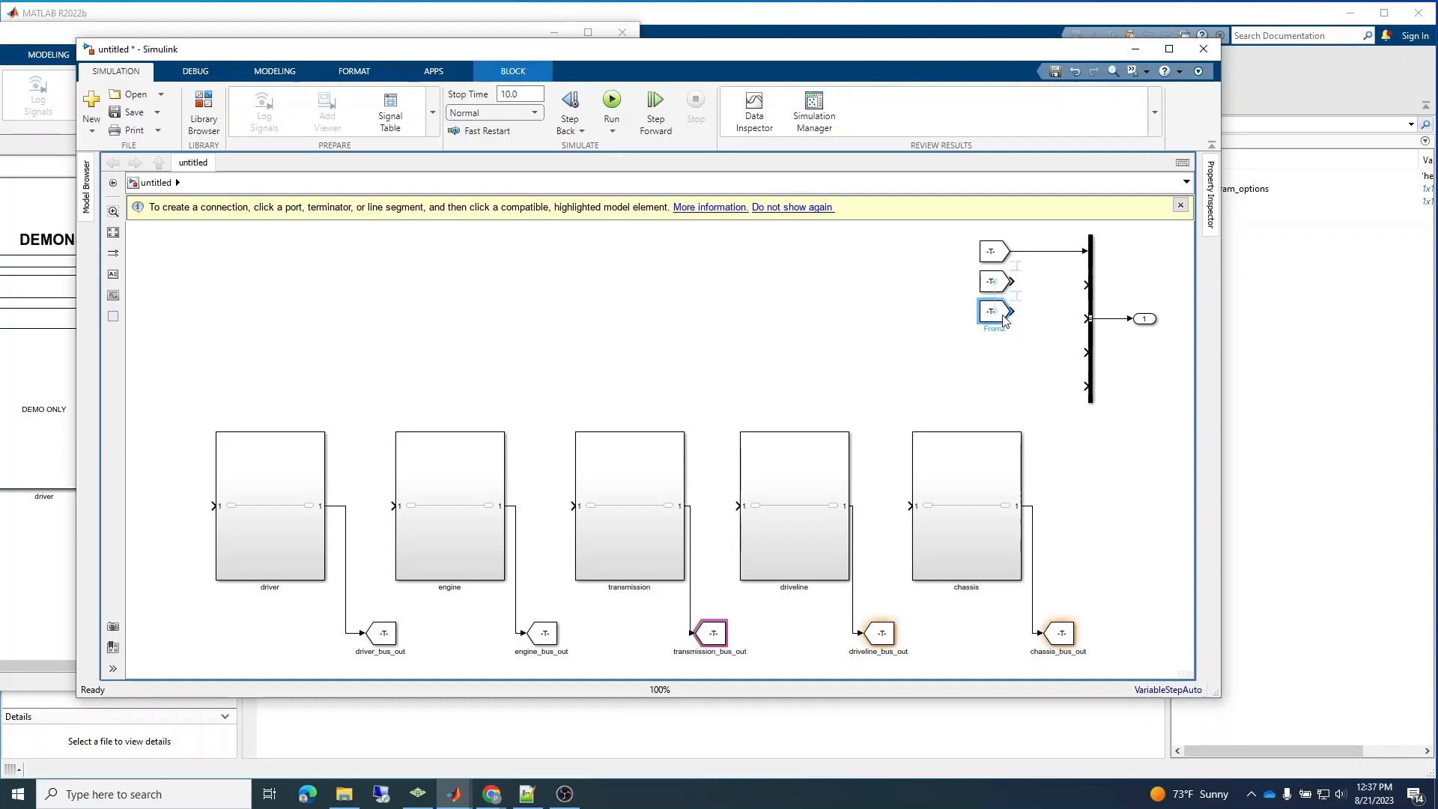
Duplicate the transmission_bus_out From block and align the copy directly beneath it.
click(1002, 318)
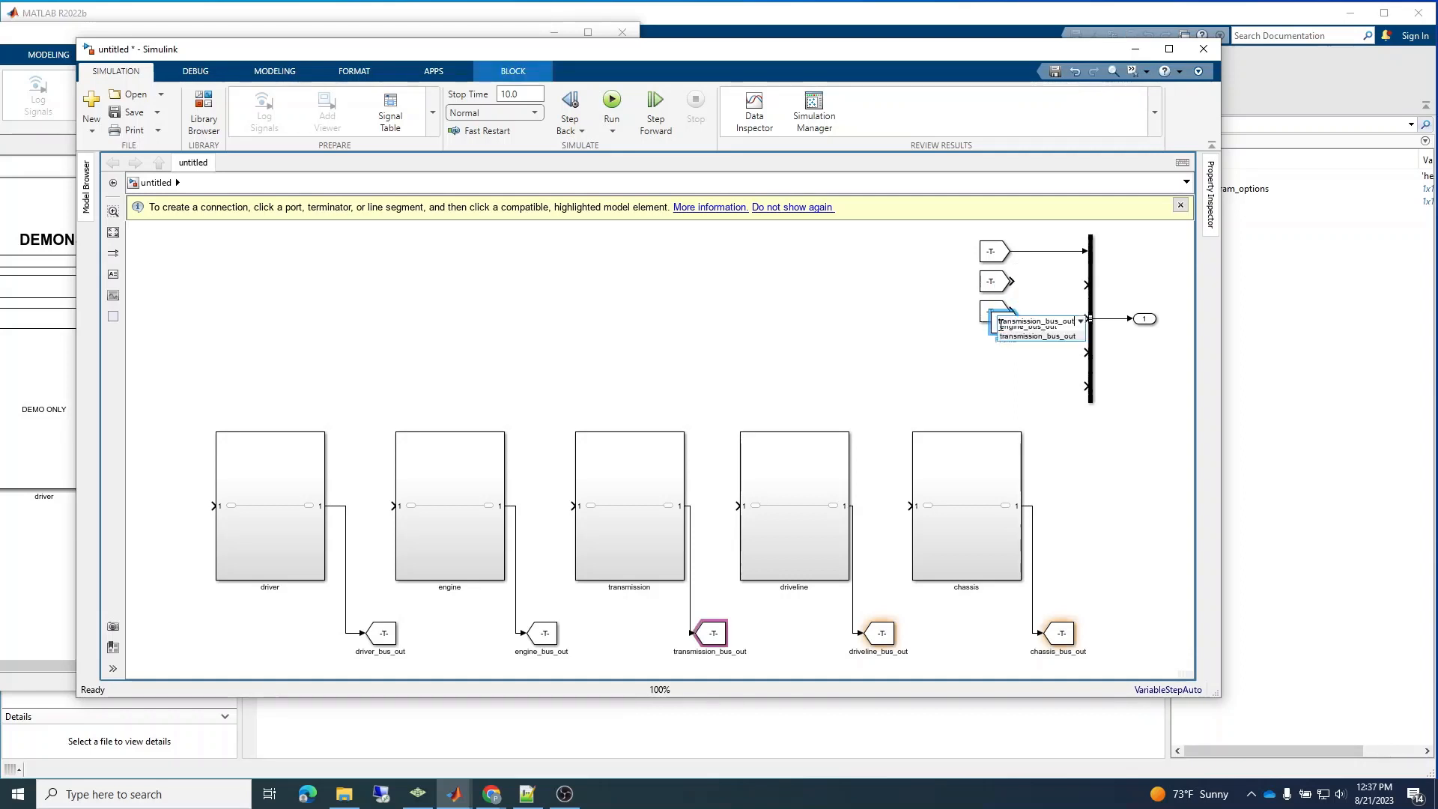
click(963, 332)
drag(1003, 325, 992, 343)
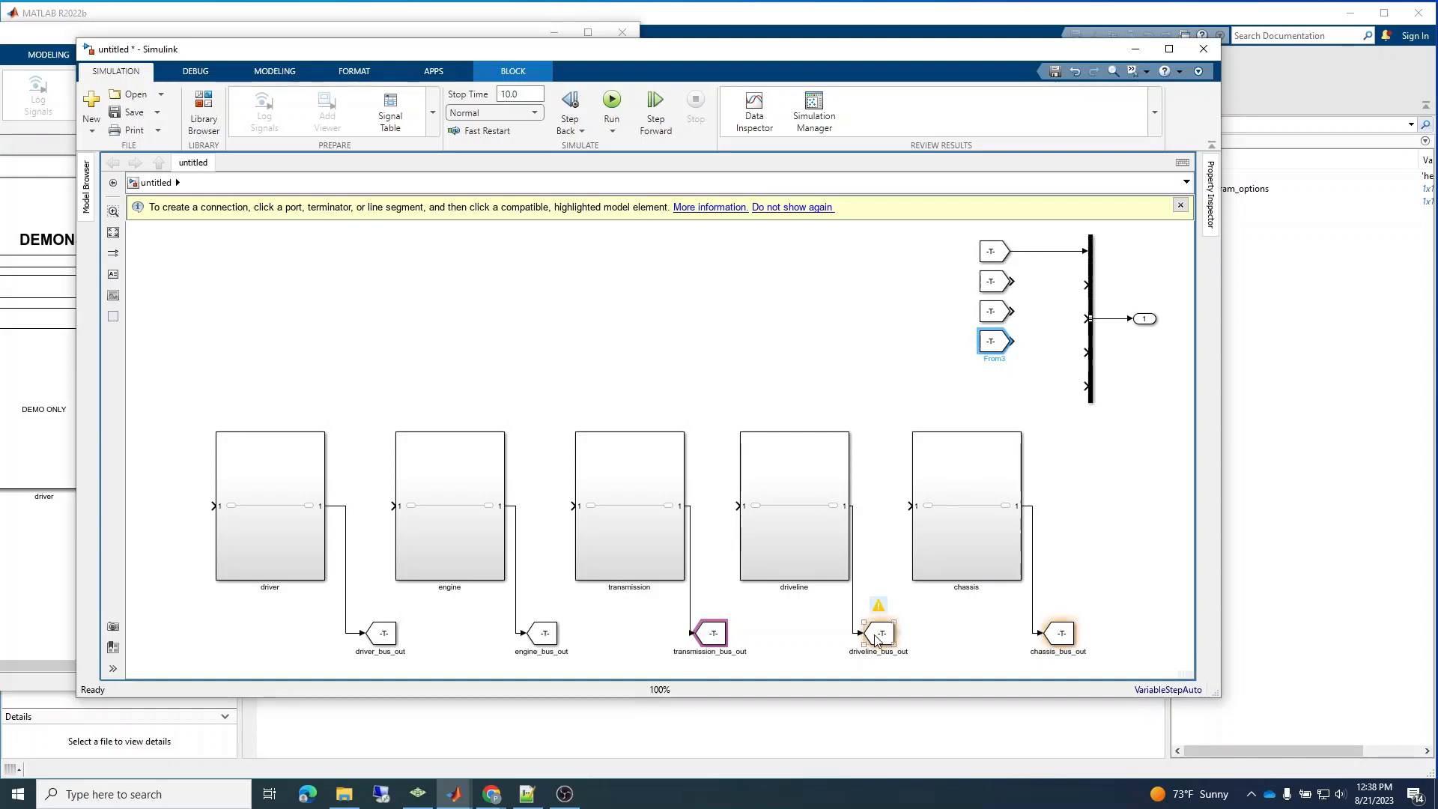
Set the fourth From block's Goto tag to driveline_bus_out, reusing the driveline Goto block's name.
double_click(870, 651)
key(ctrl+c)
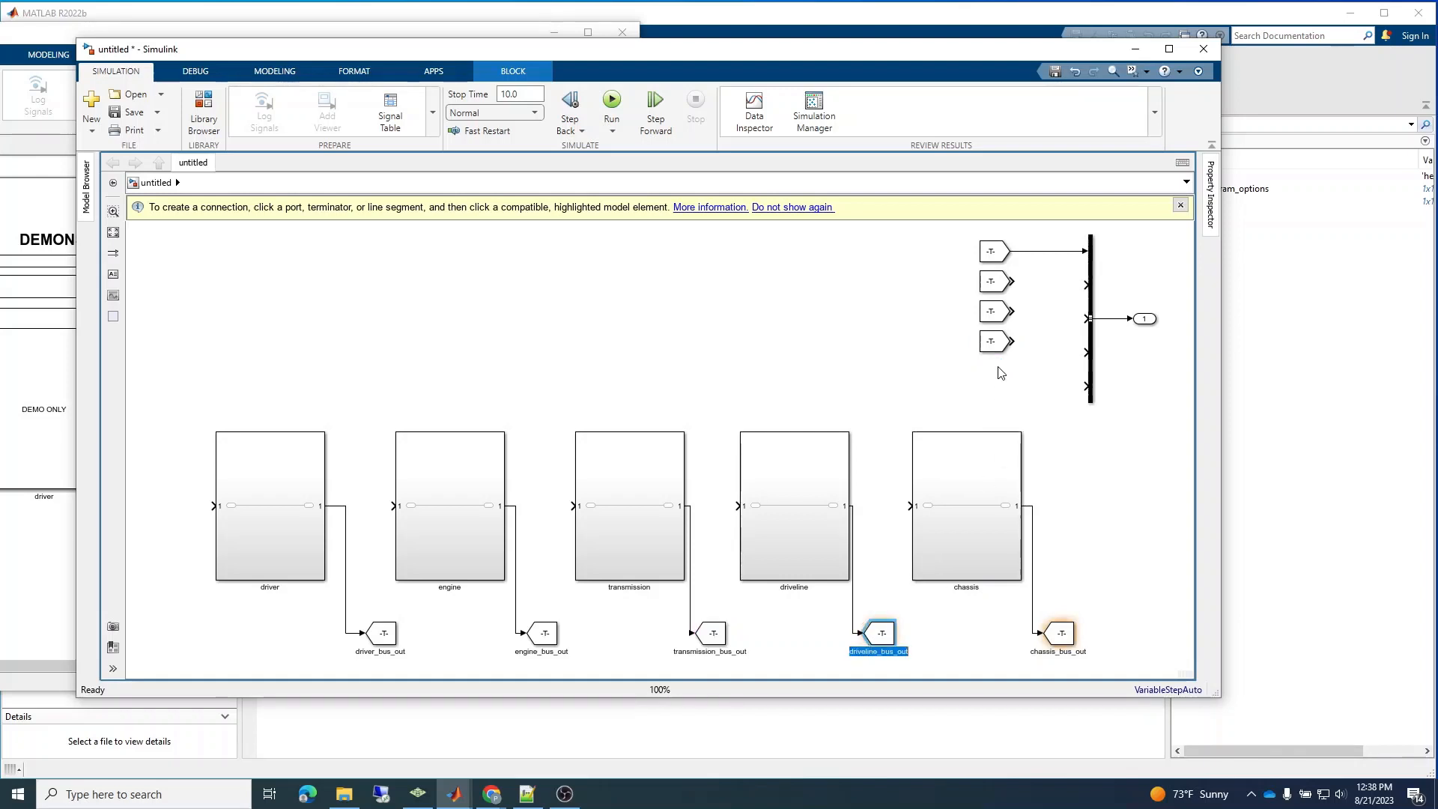
double_click(996, 342)
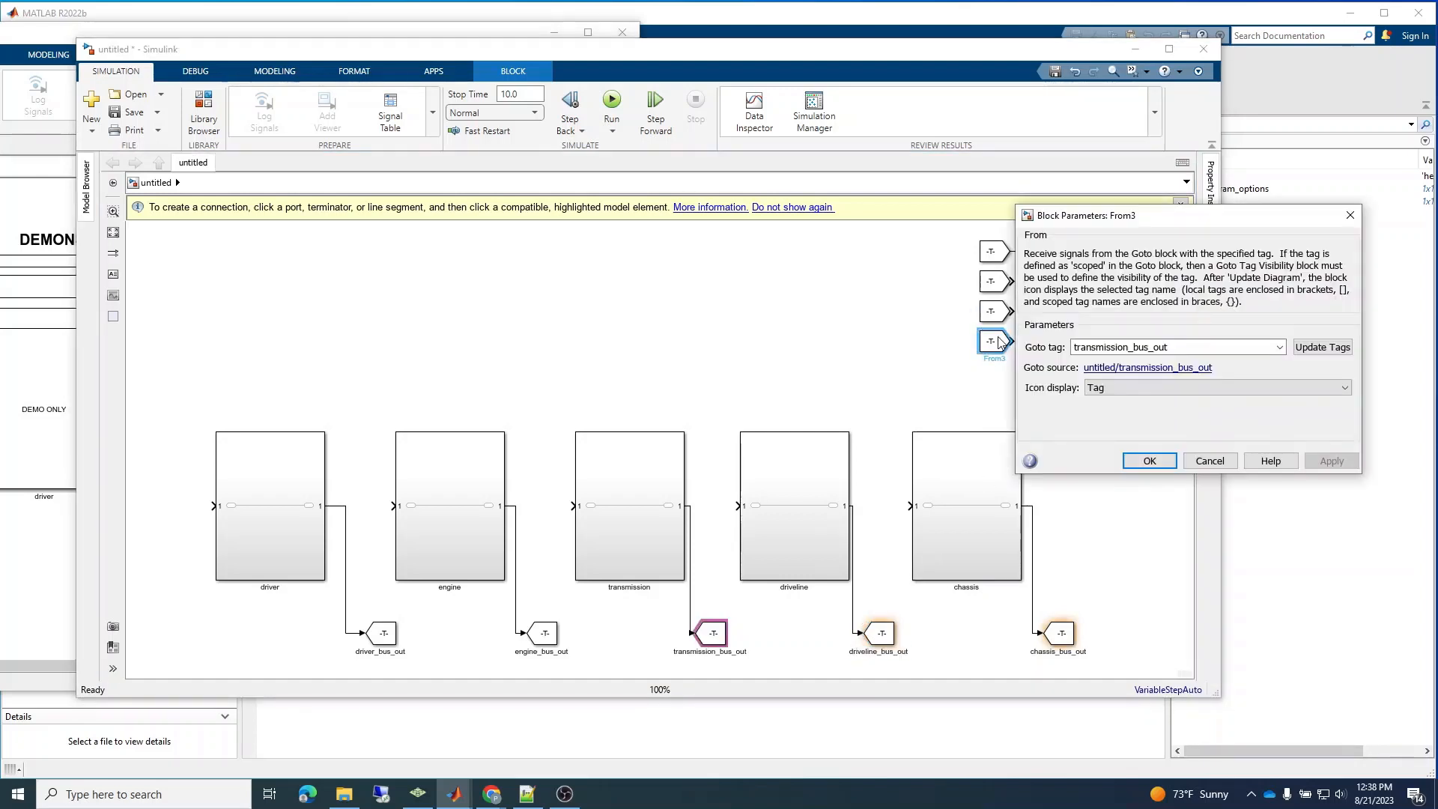
click(1102, 347)
key(ctrl+a)
key(ctrl+v)
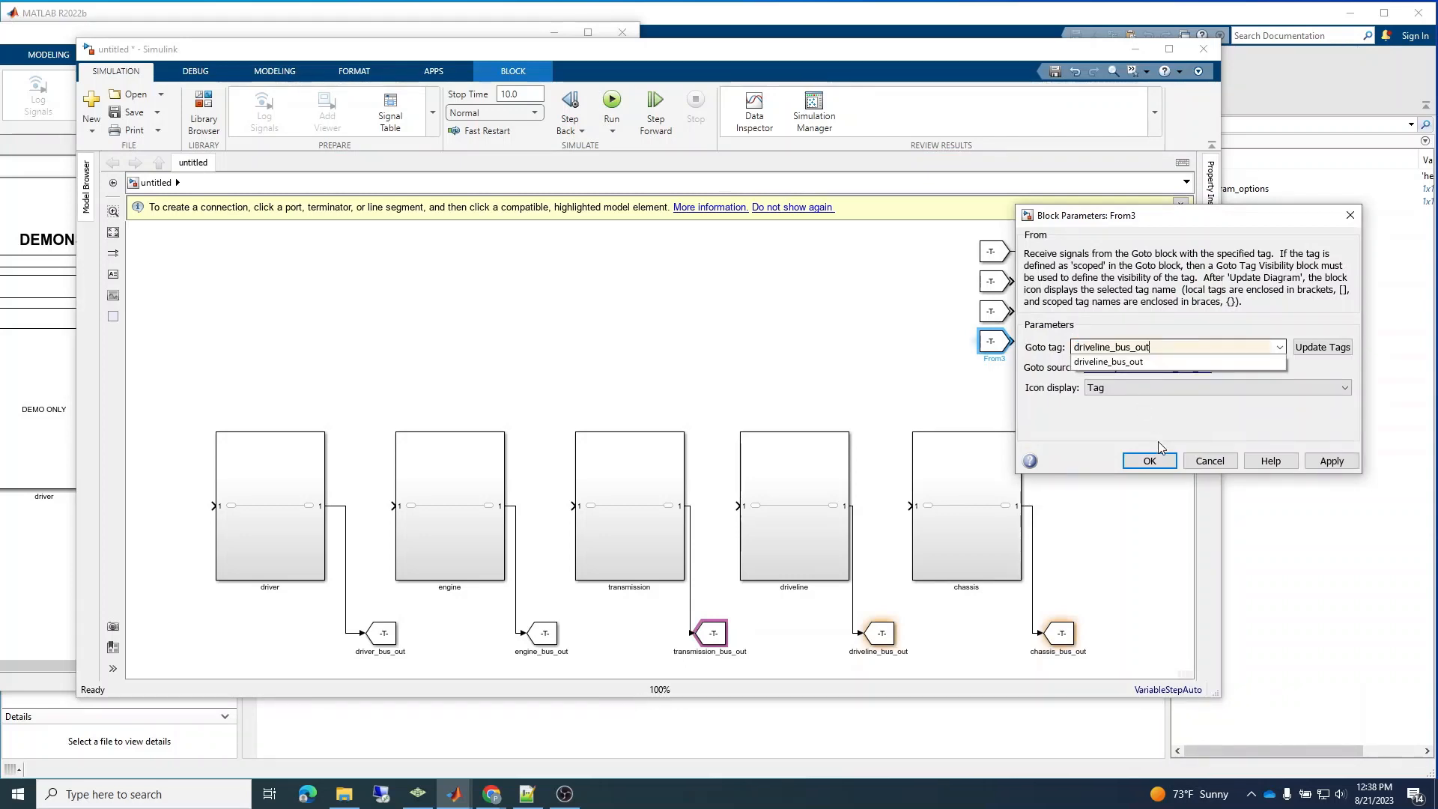
click(1150, 461)
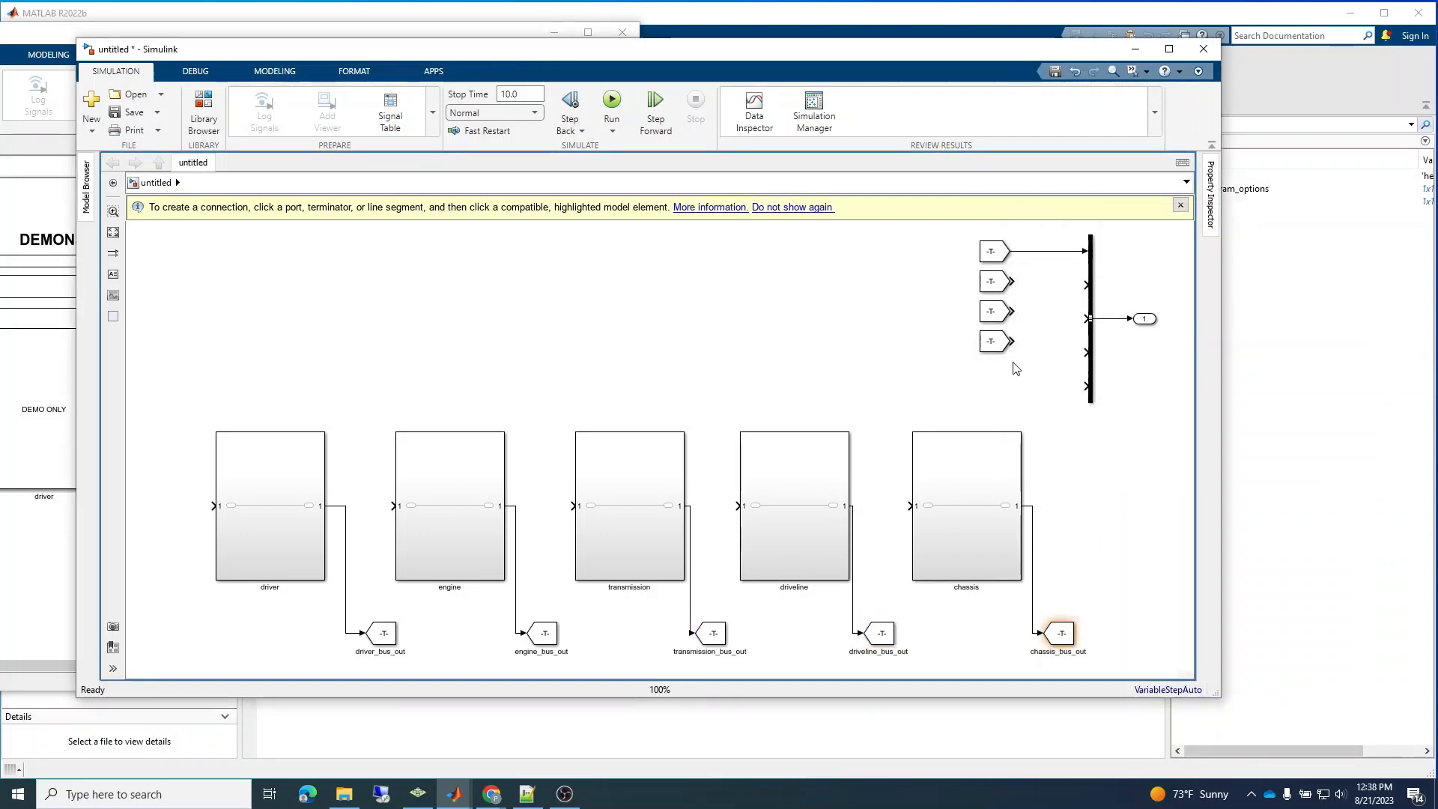
Duplicate the driveline_bus_out From block level with the Bus Creator's fifth input and set the copy's Goto tag to chassis_bus_out.
drag(1003, 350, 1002, 386)
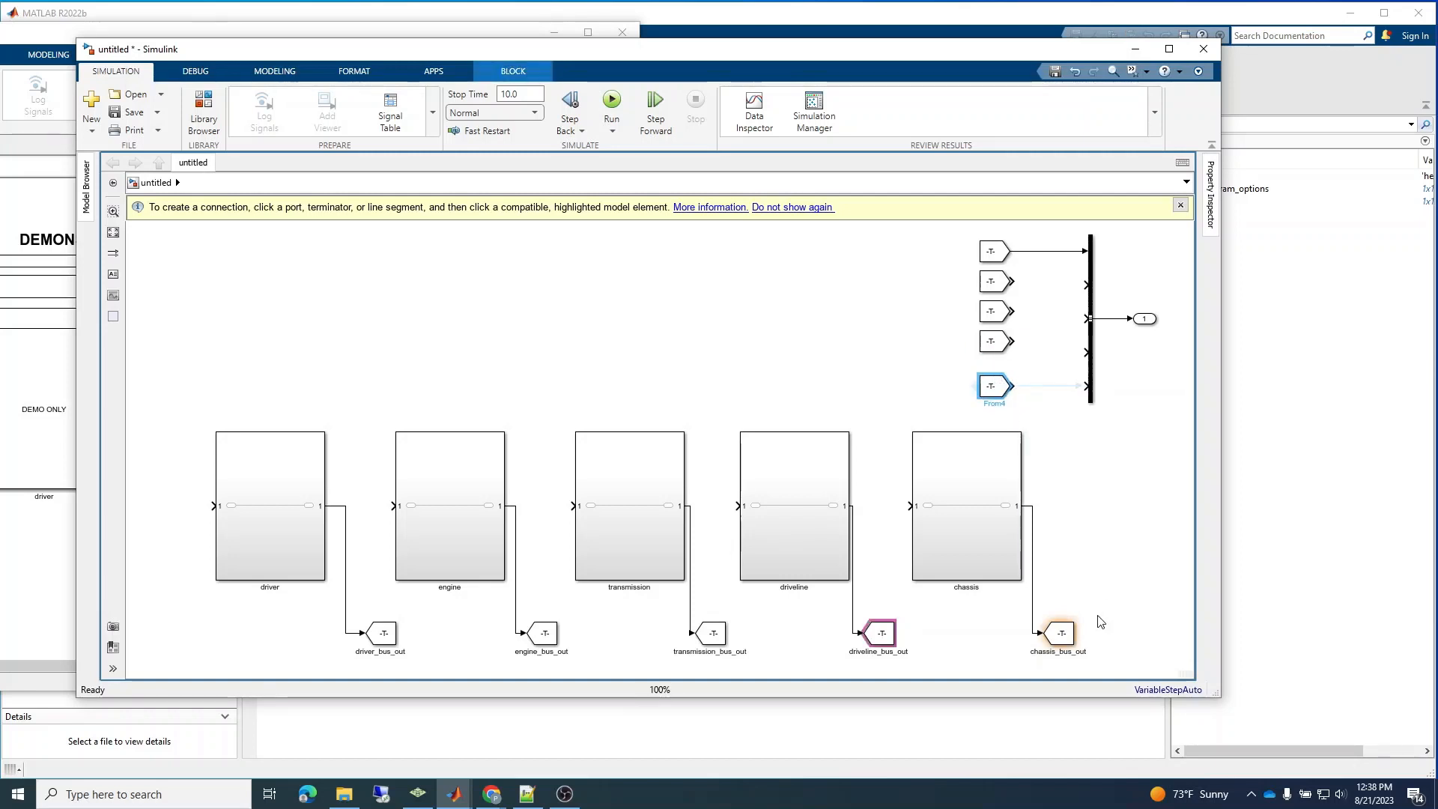
click(1067, 646)
click(1066, 649)
key(ctrl+c)
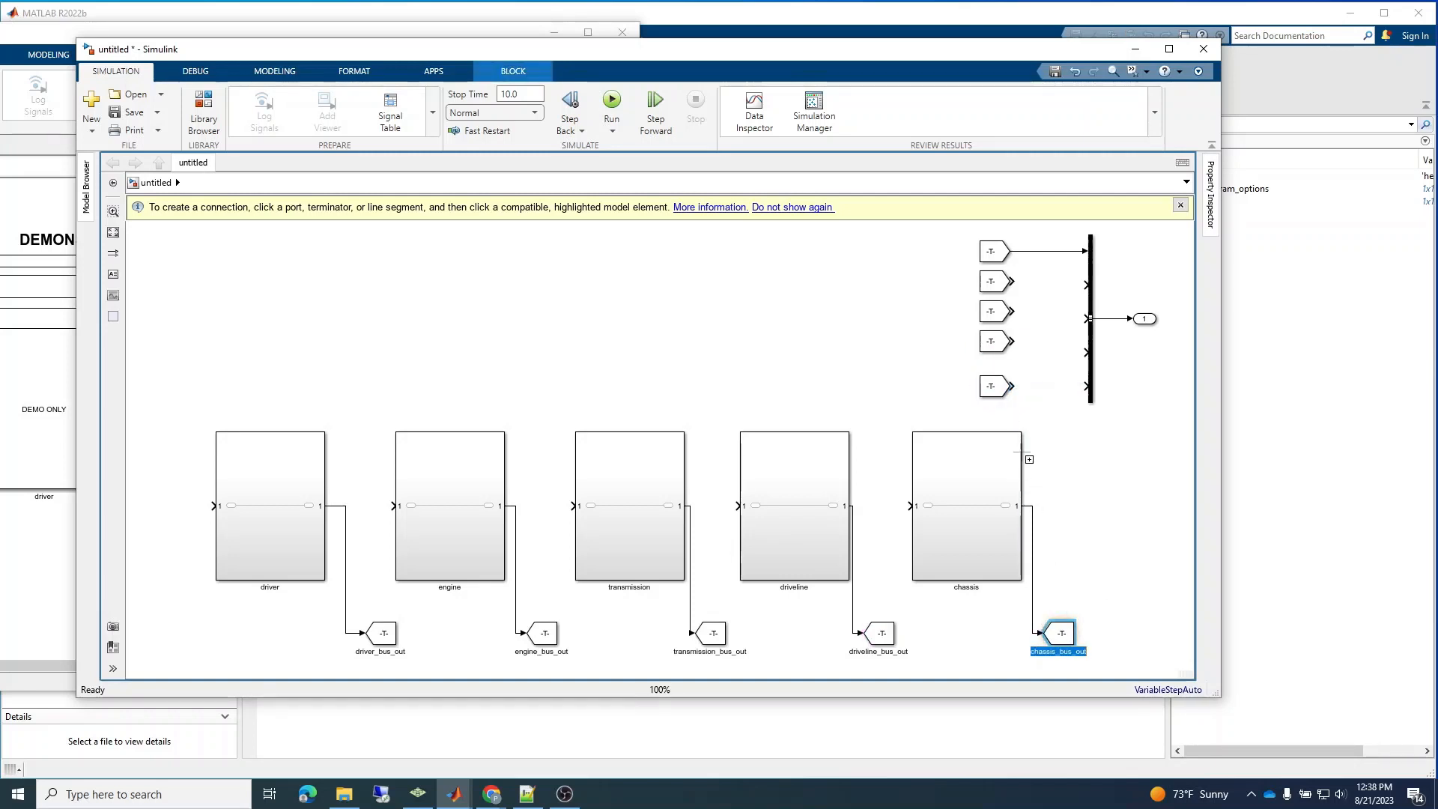
double_click(1001, 385)
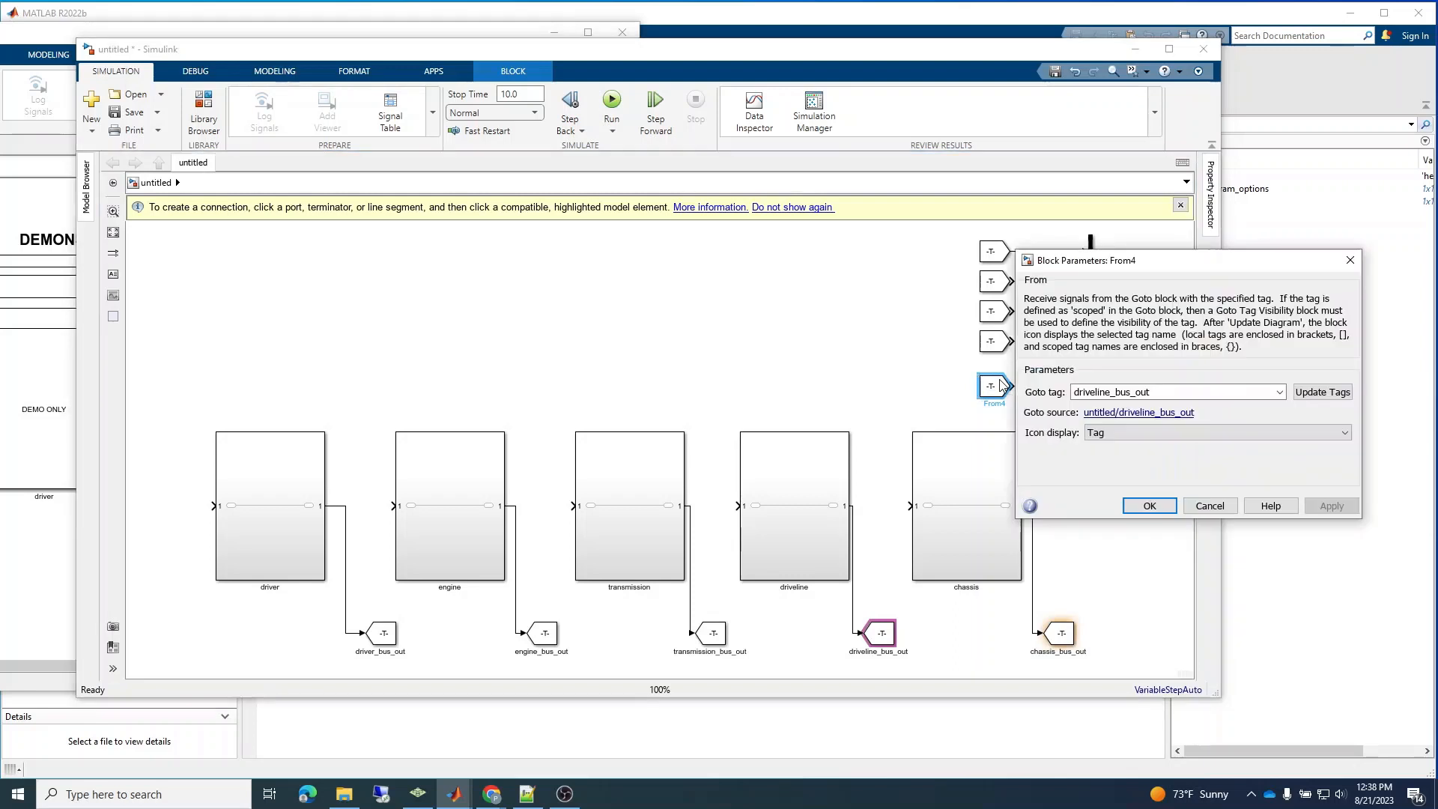
double_click(1126, 392)
key(ctrl+v)
click(1164, 510)
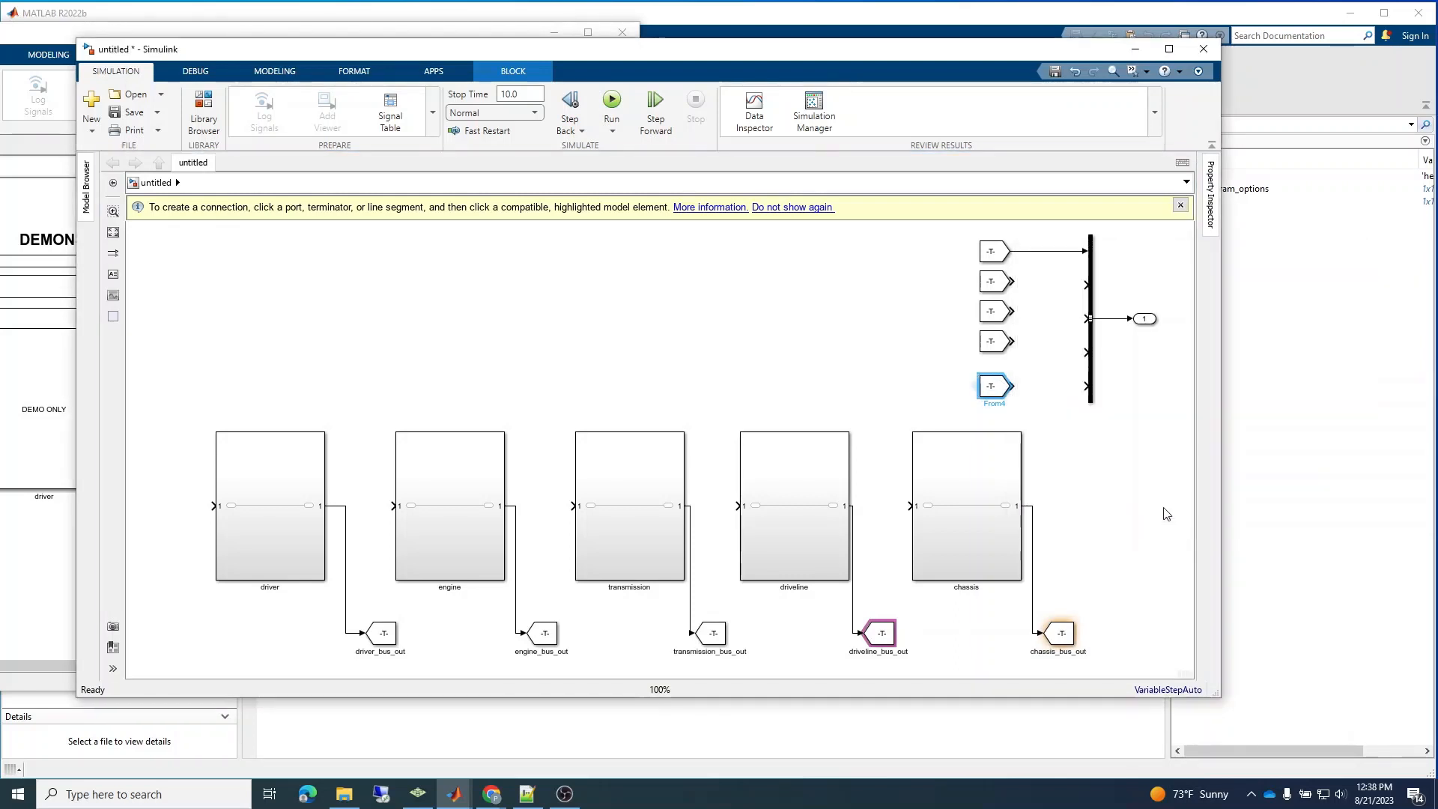
click(1093, 492)
Connect the engine, transmission, driveline and chassis From blocks to the Bus Creator's second through fifth inputs in order.
drag(1013, 282, 1094, 285)
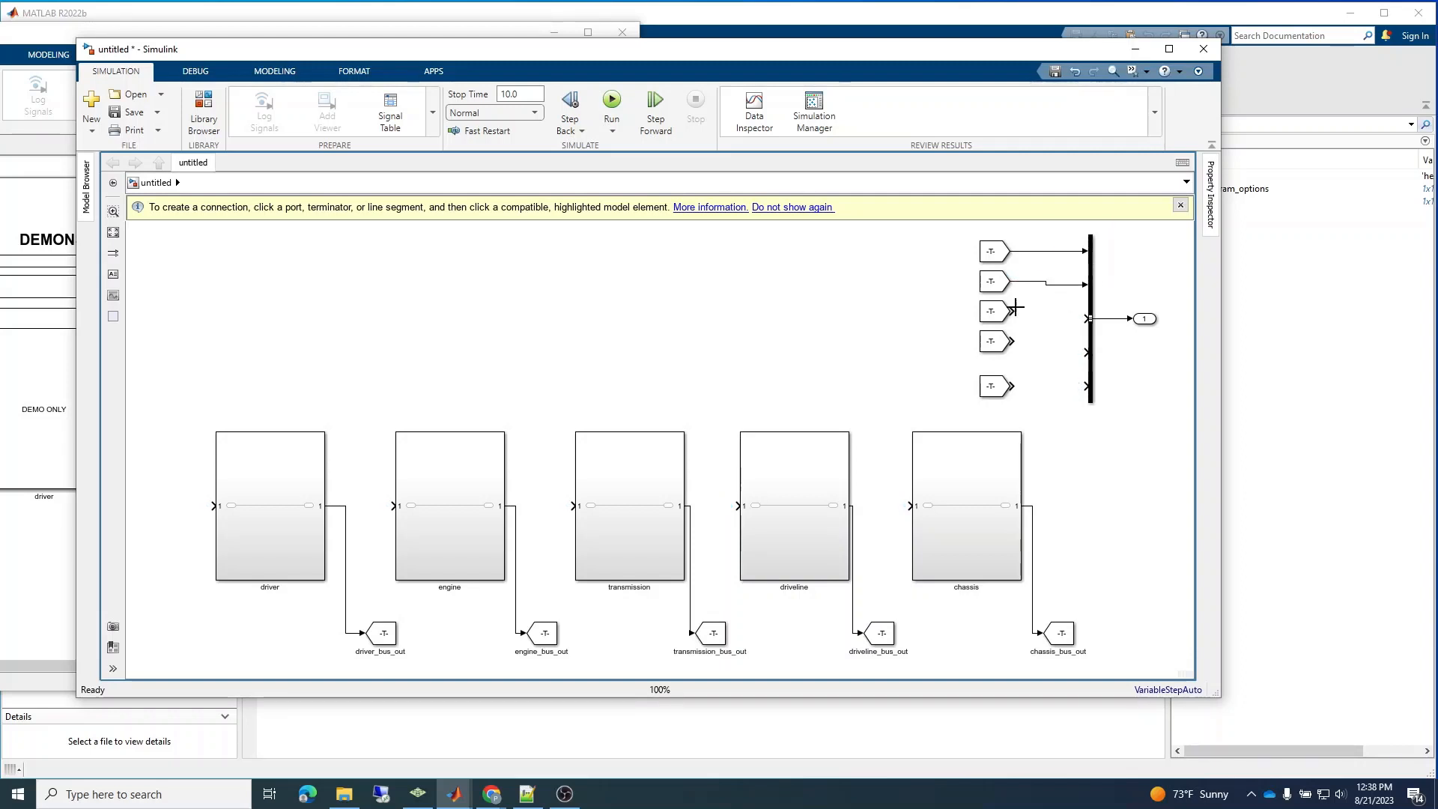
mouse_move(1015, 311)
mouse_down()
mouse_move(1088, 318)
mouse_move(1049, 353)
mouse_move(1087, 352)
mouse_up()
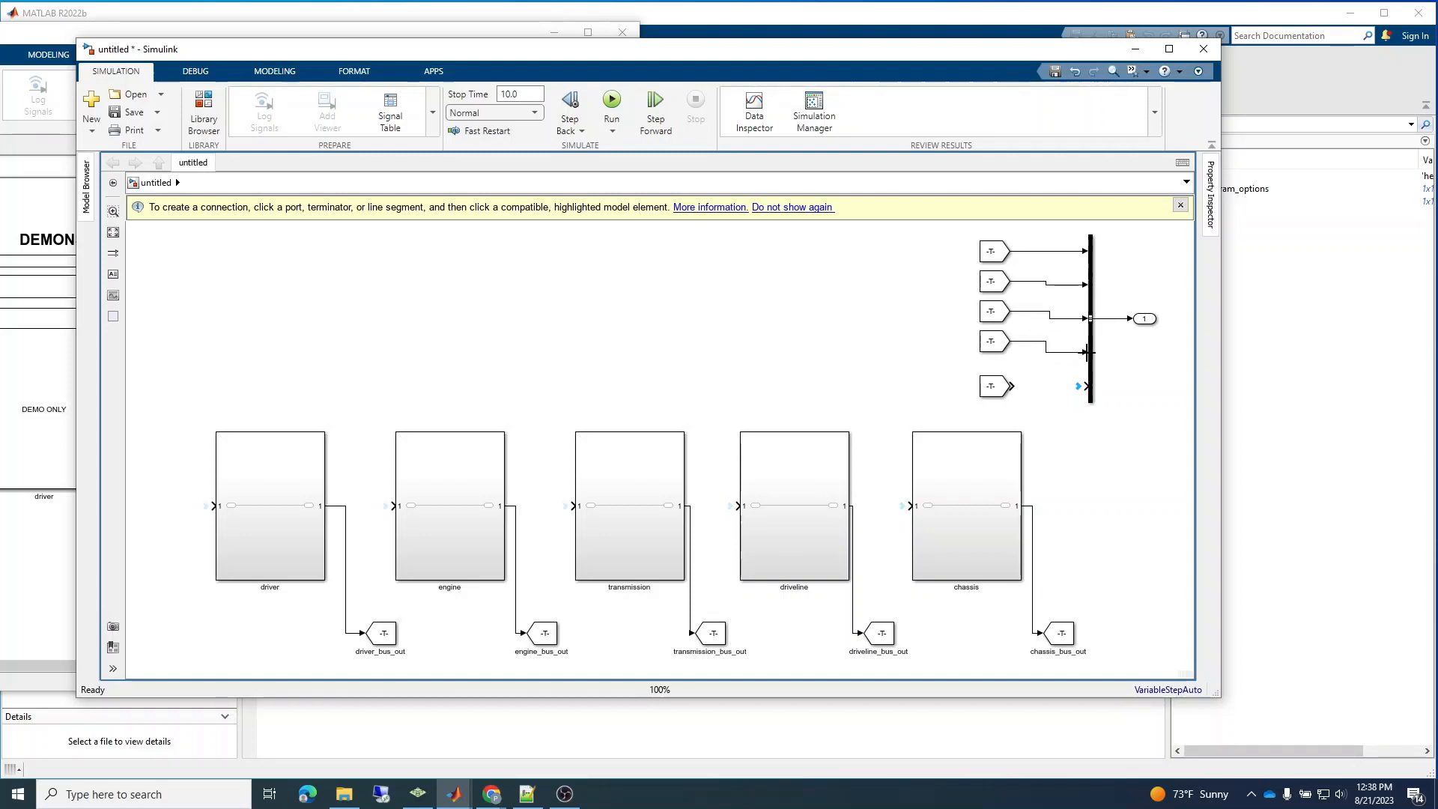
drag(1017, 386, 1075, 386)
Add an Inport block above the driver subsystem and shift it slightly outward.
click(199, 298)
text(inp)
key(Return)
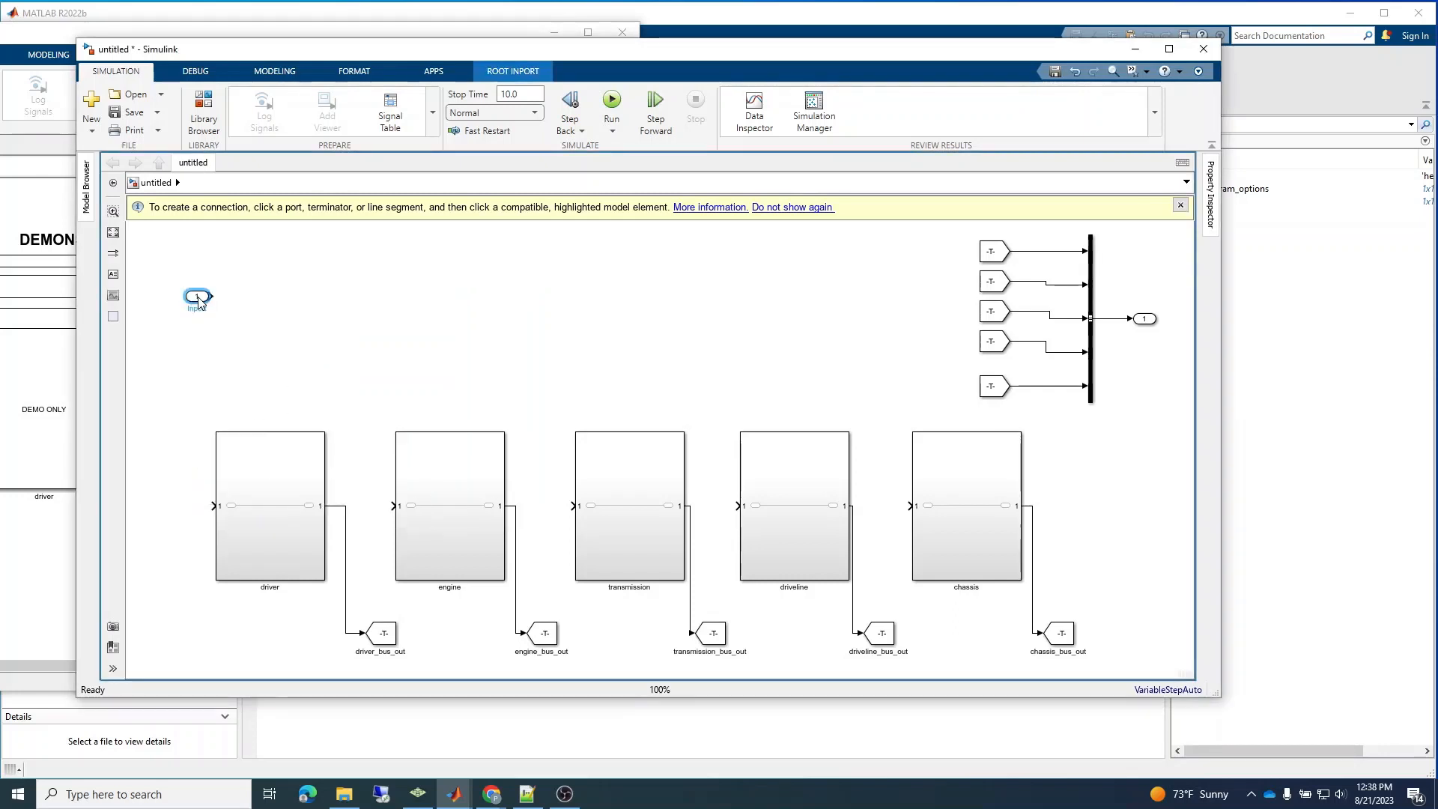
drag(199, 300, 176, 301)
click(210, 322)
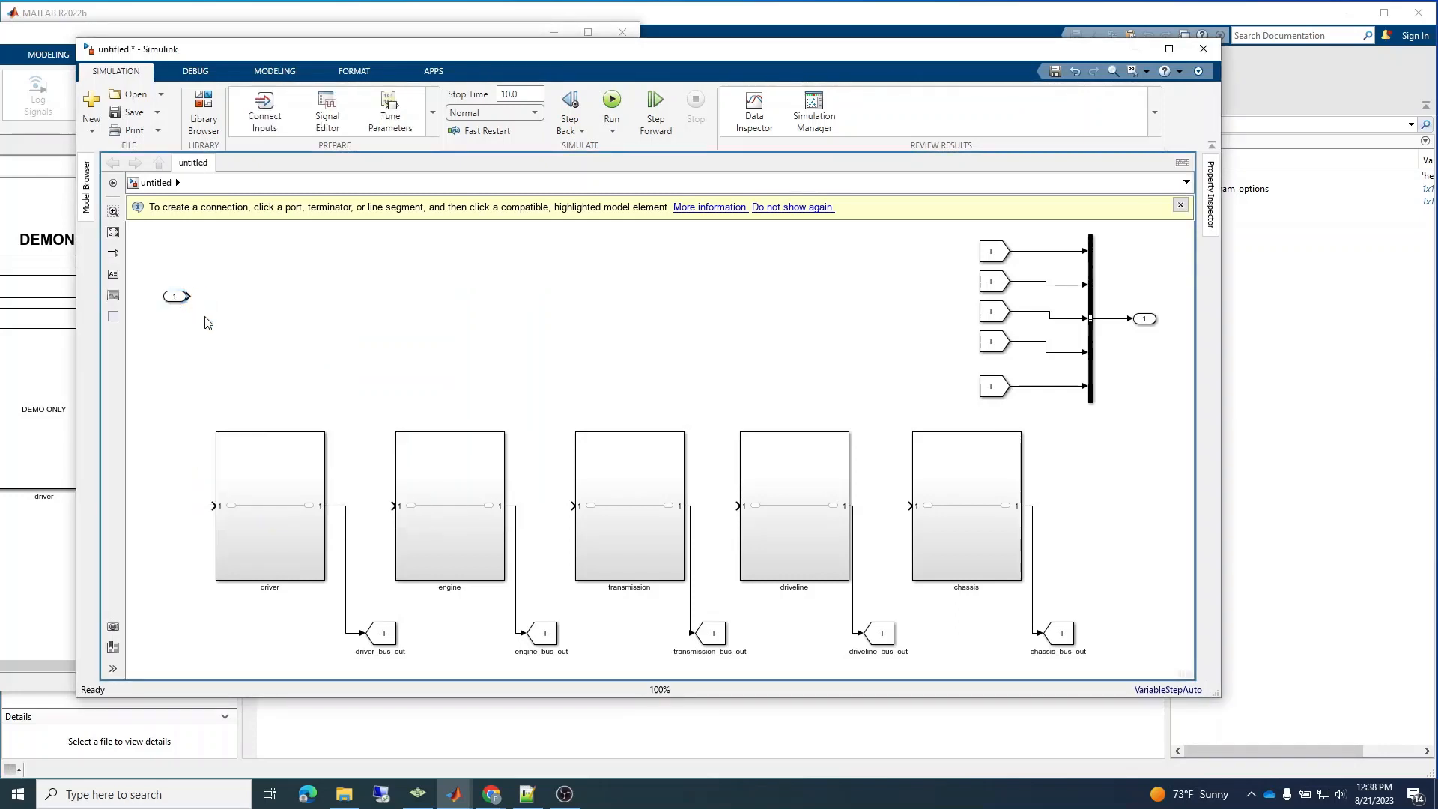
Add a Goto block beside the new Inport and name it main_info_bus.
double_click(252, 326)
text(goto)
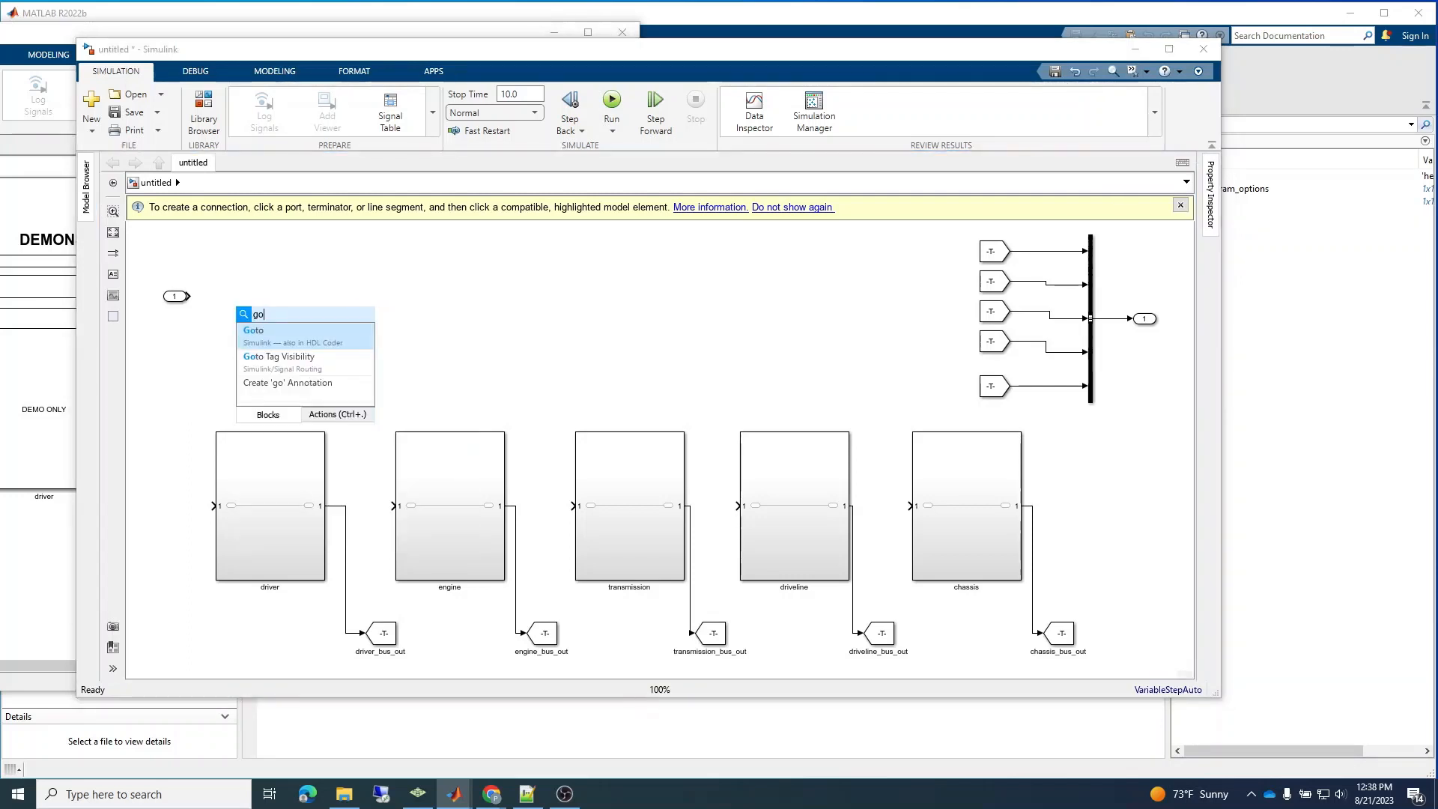
key(Return)
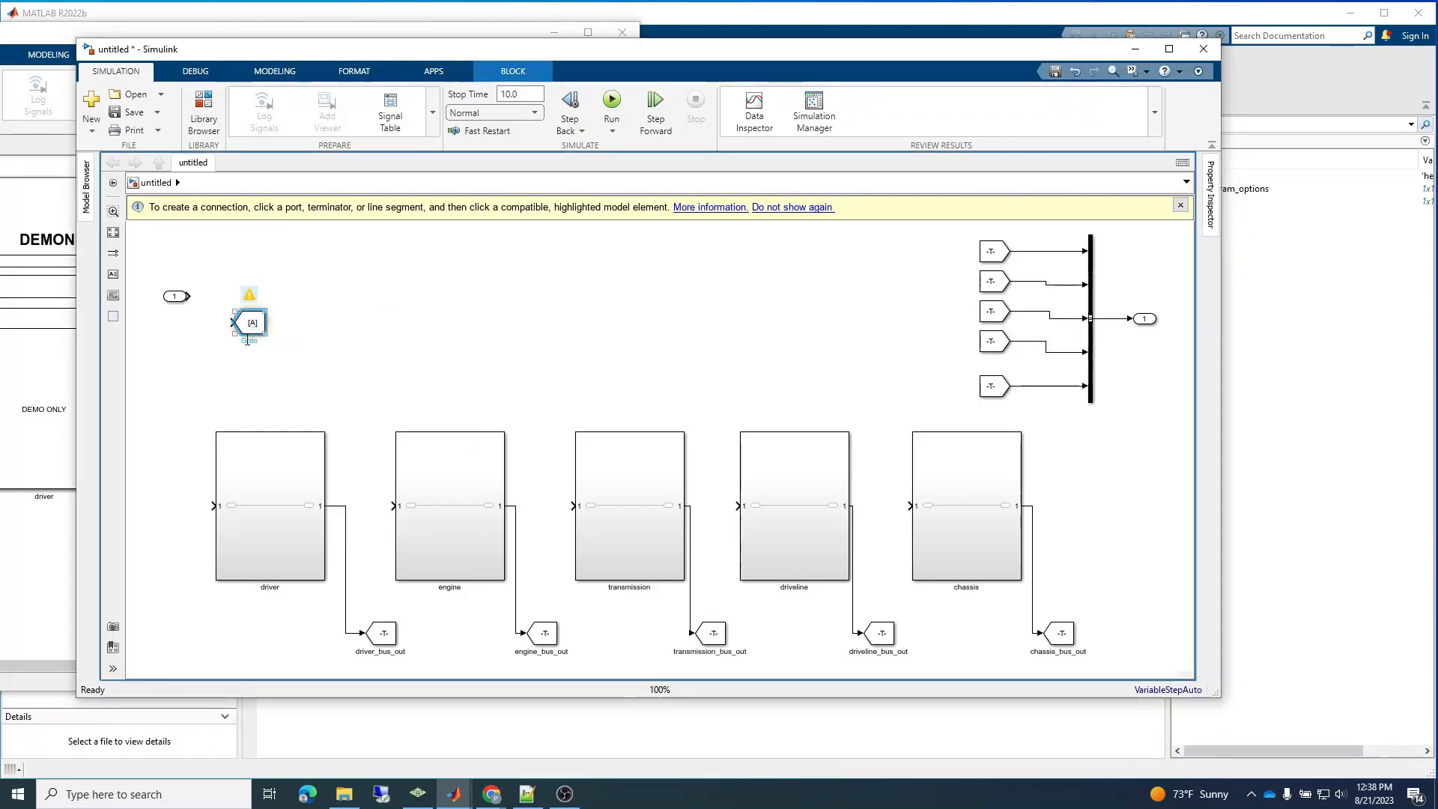
double_click(247, 342)
text(main_info_bus)
Set the new Goto block's tag to main_info_bus and connect the Inport to its input.
double_click(258, 329)
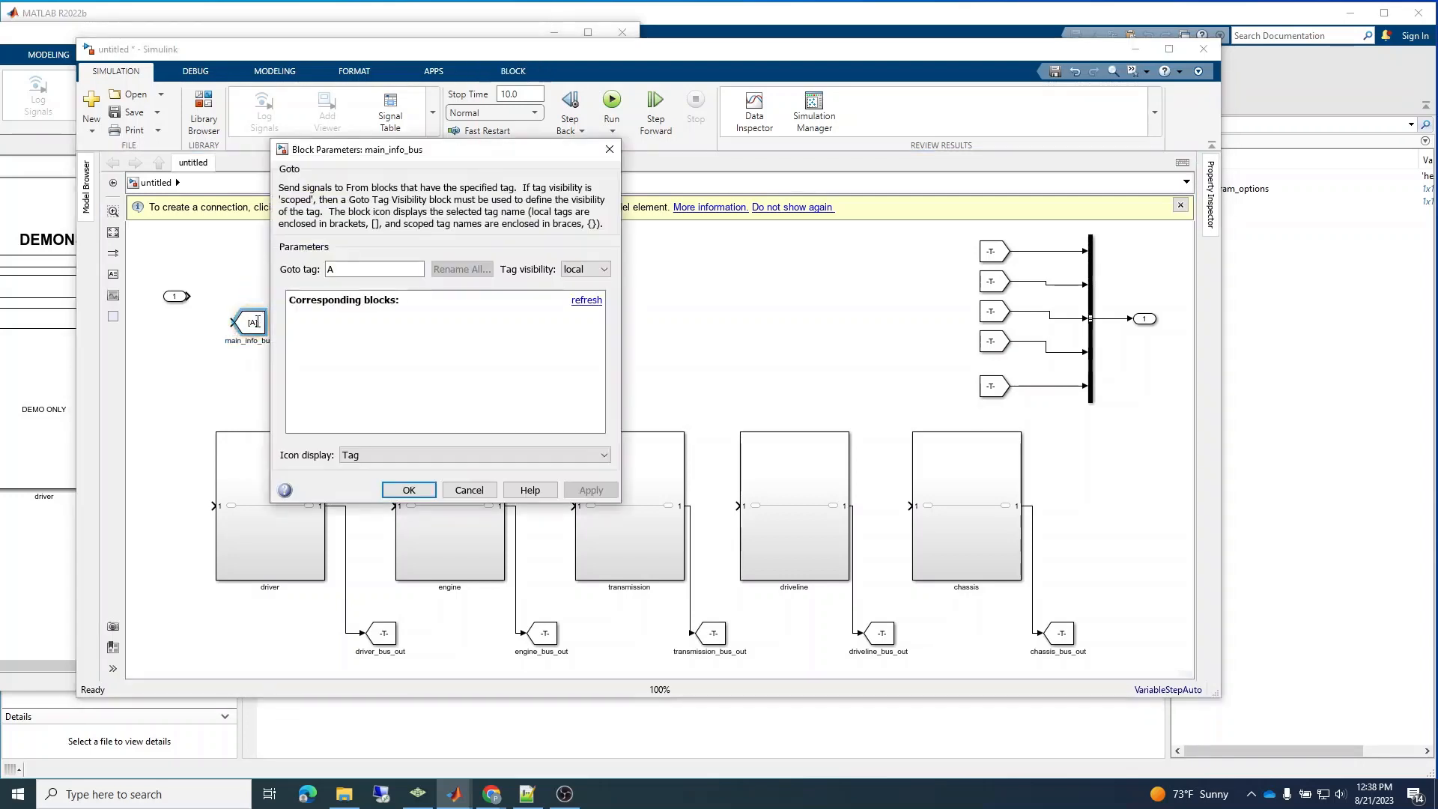
double_click(366, 270)
text(main_)
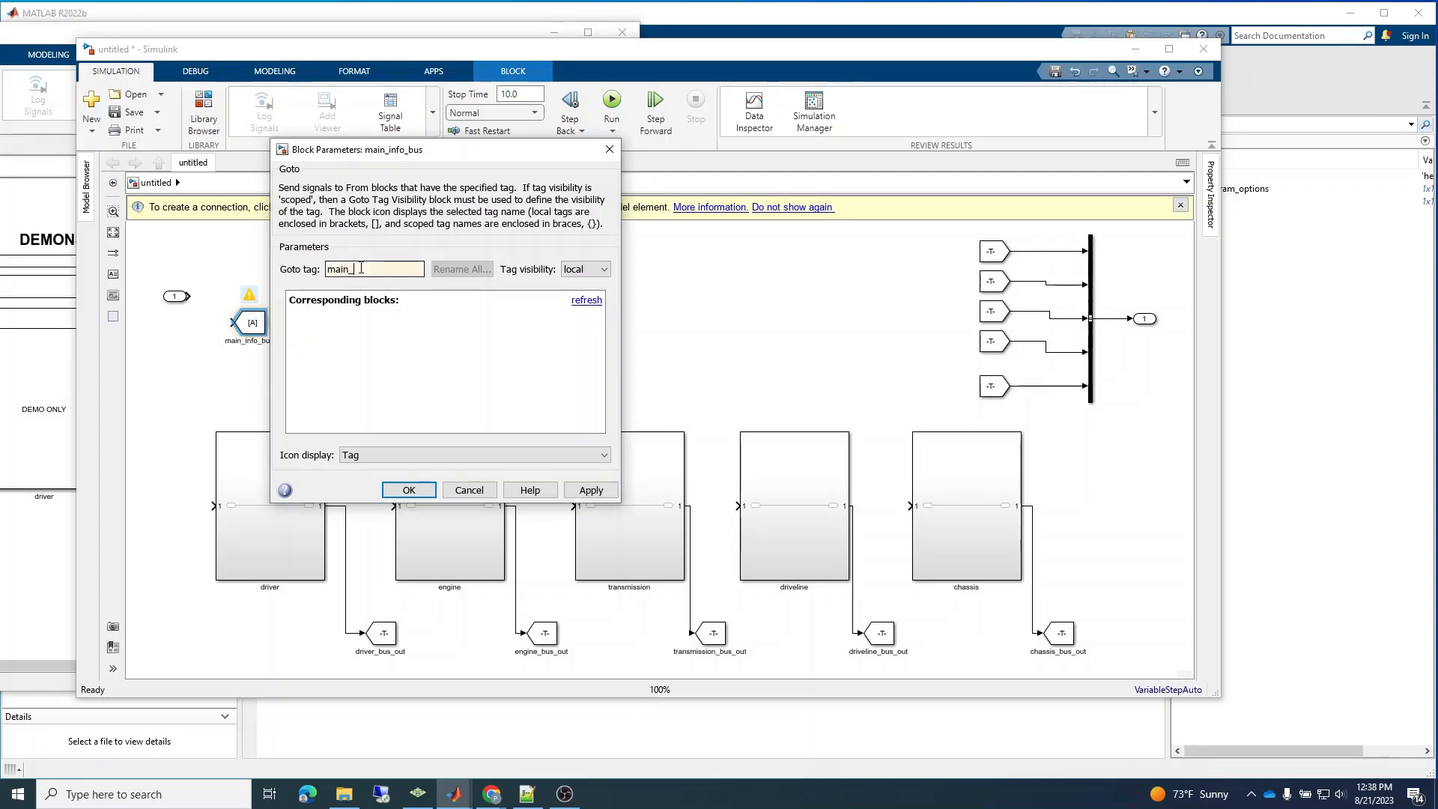
text(info_bus)
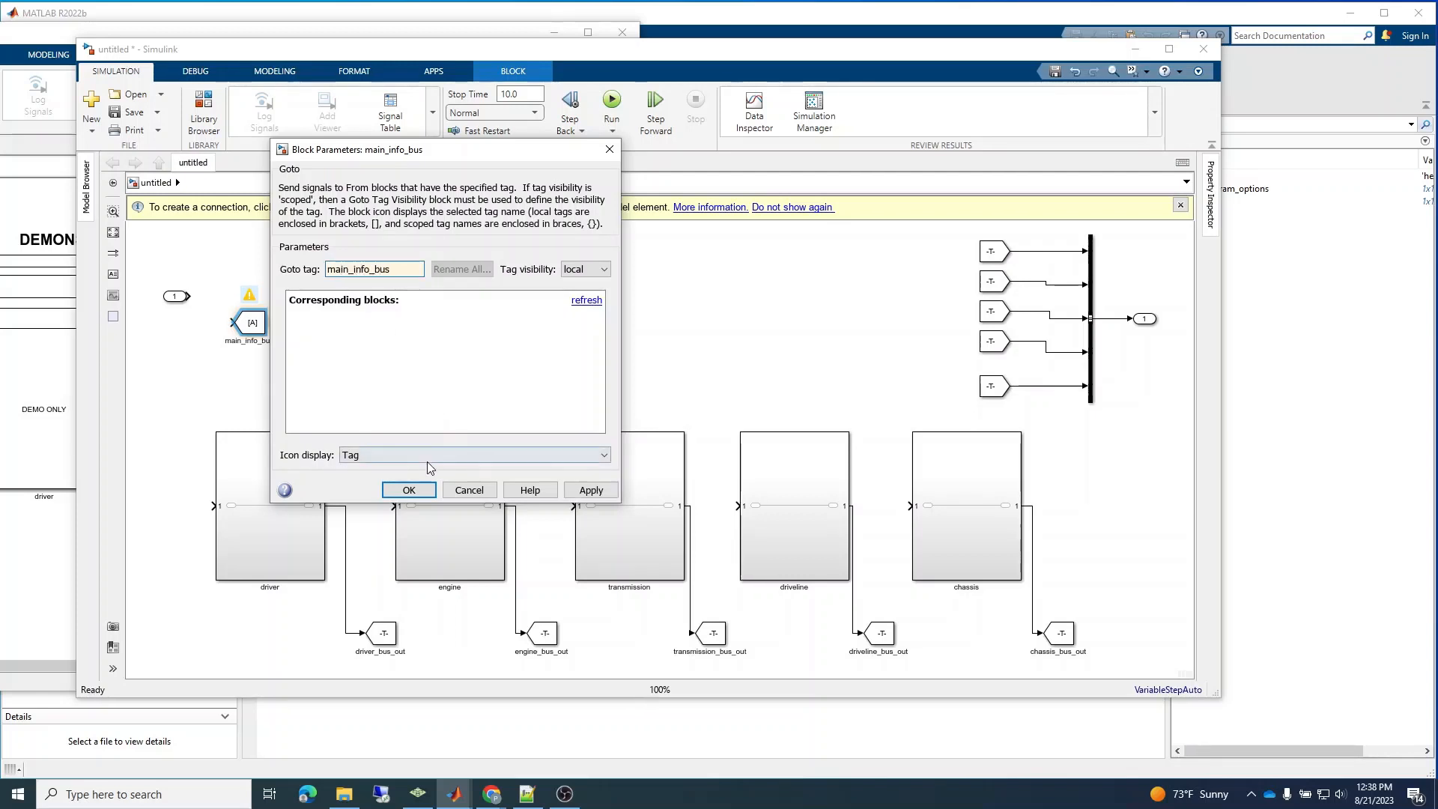
click(409, 490)
click(188, 298)
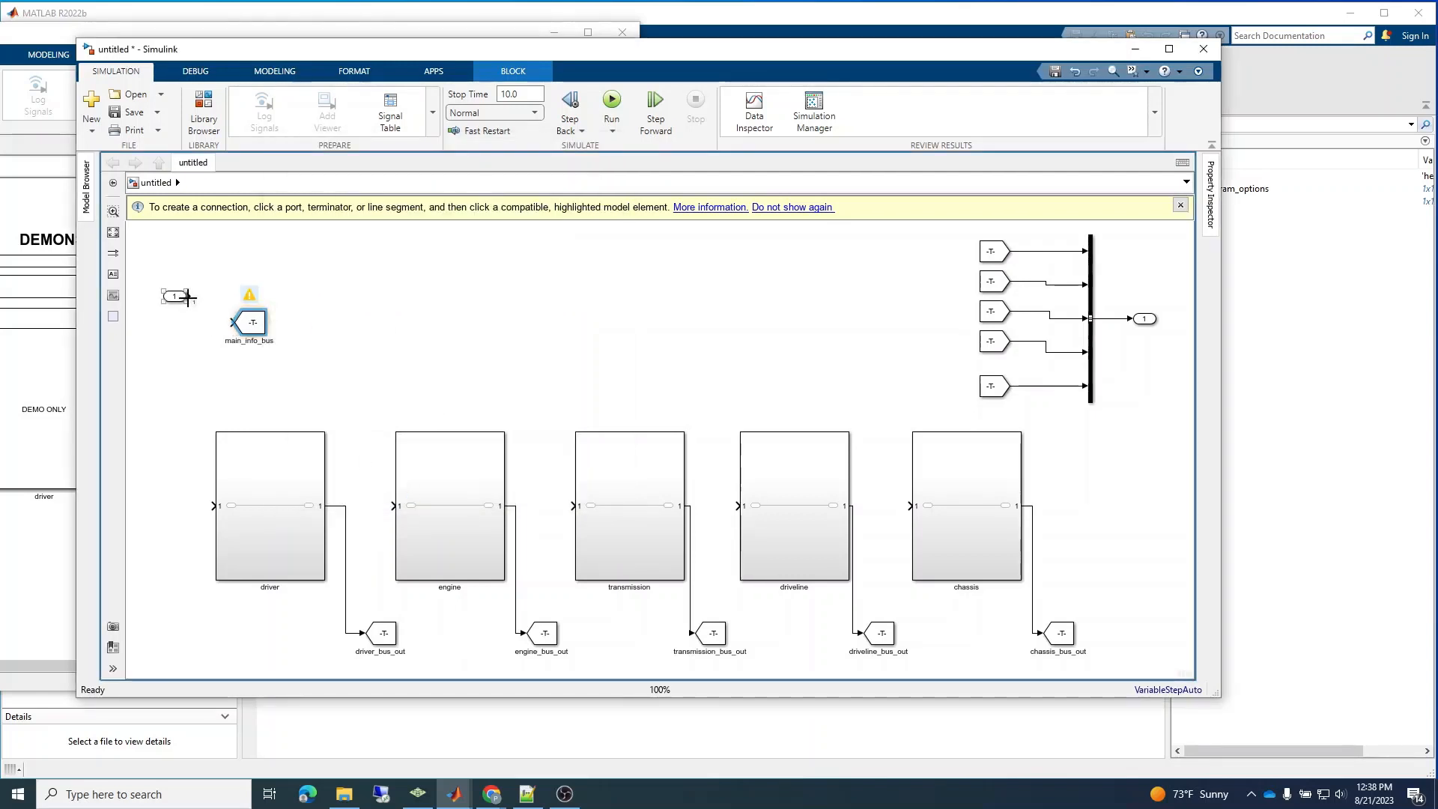
drag(187, 298, 229, 321)
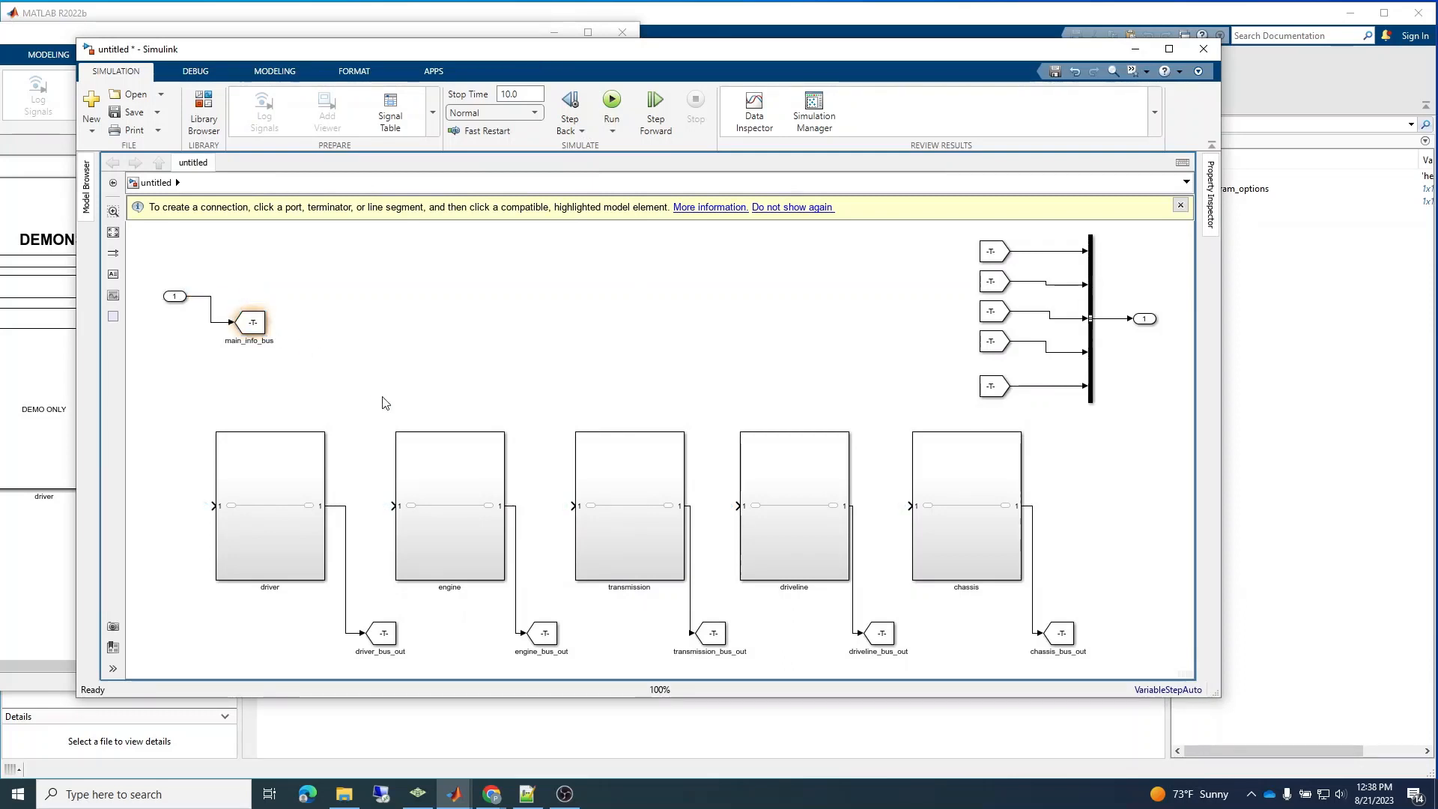
Add a From block beside the driver subsystem, connect it to the driver's input, and move it above the subsystem row.
text(from)
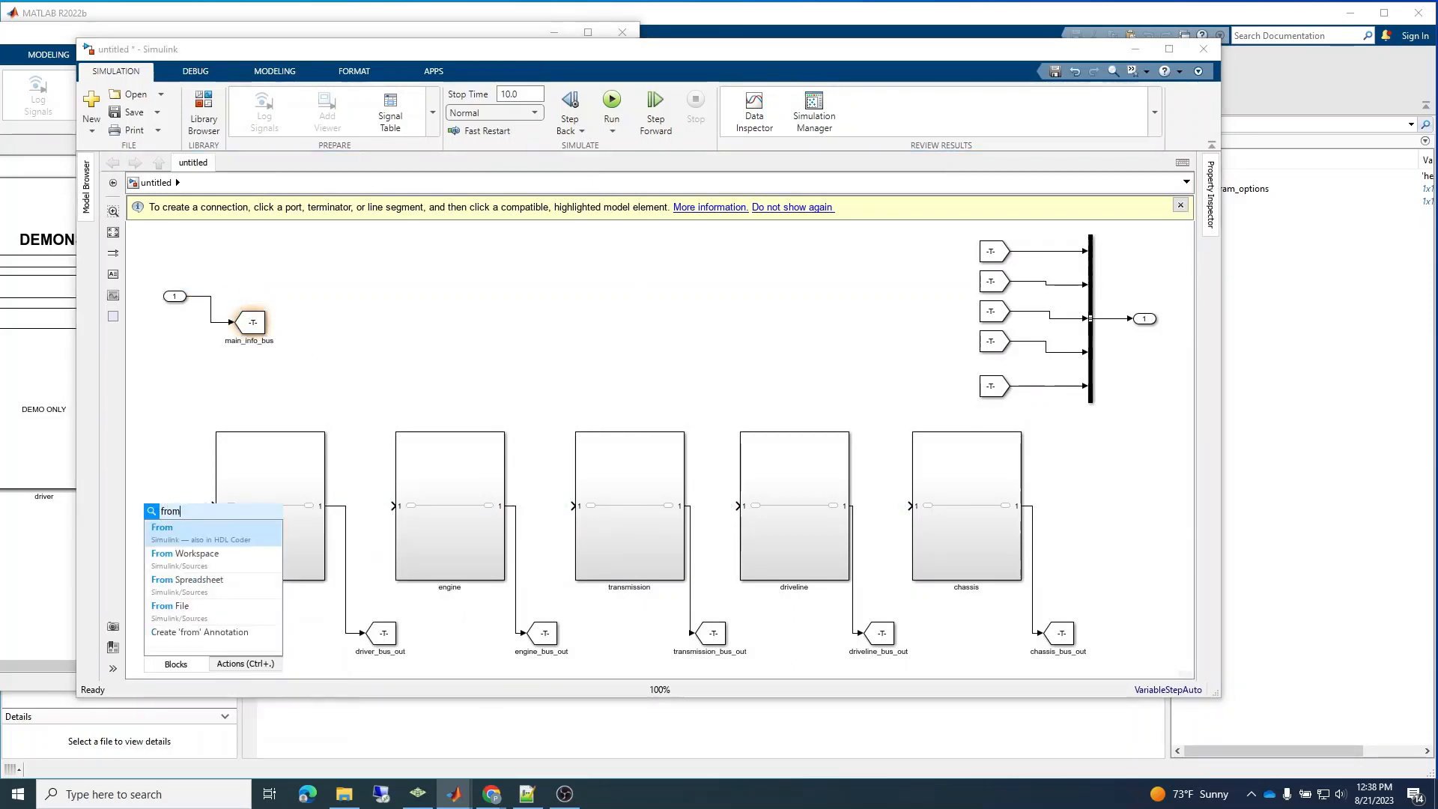
key(Return)
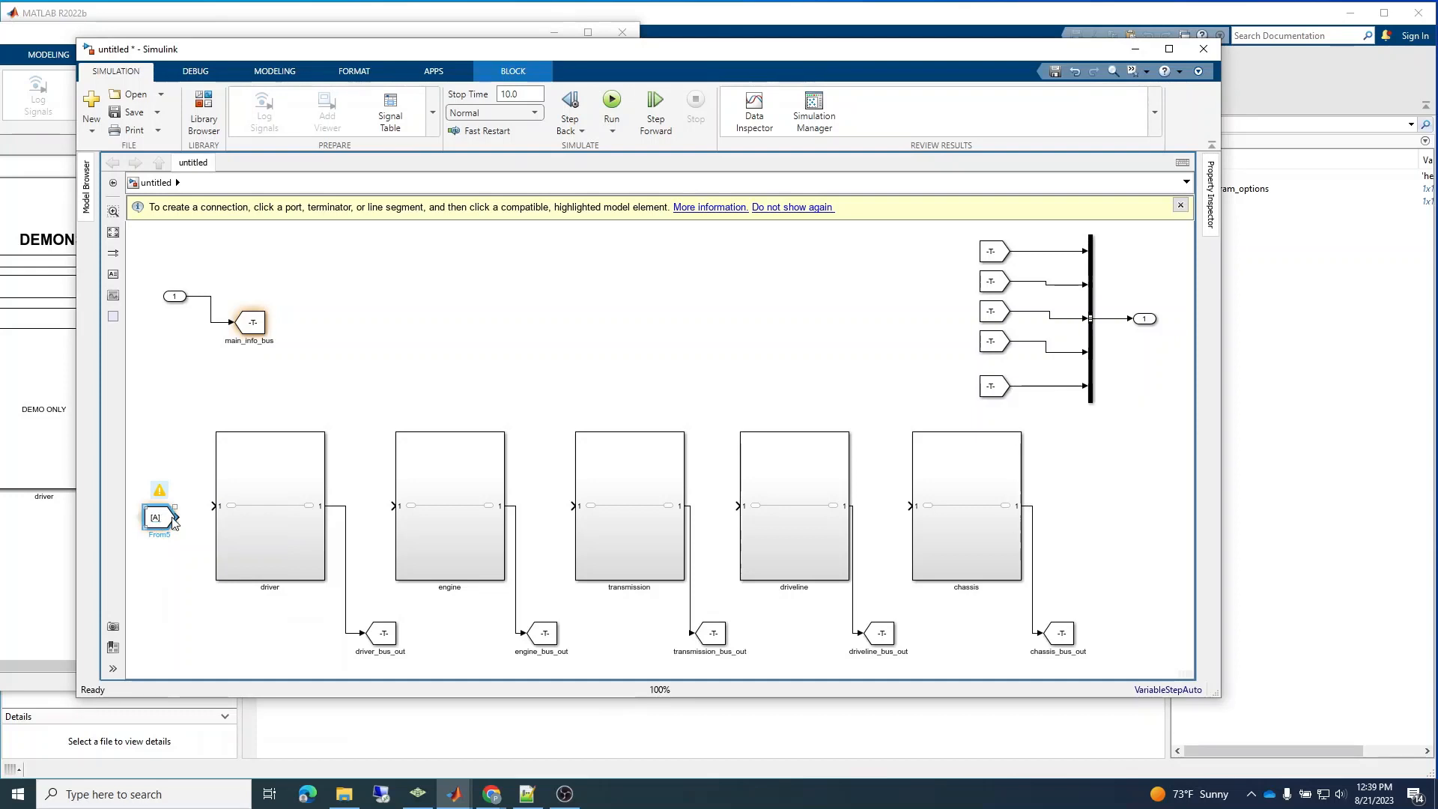
drag(159, 516, 159, 504)
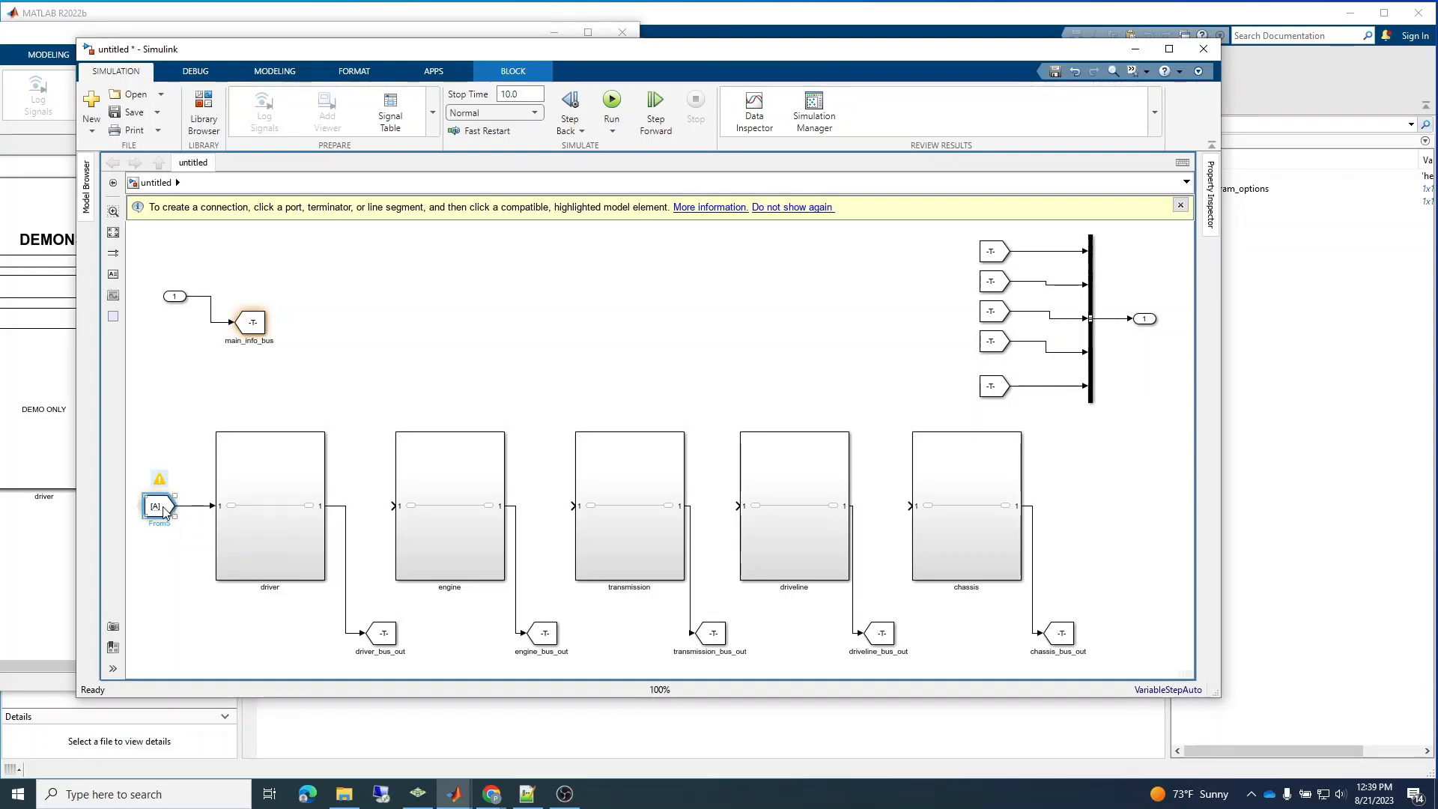
drag(164, 512, 161, 384)
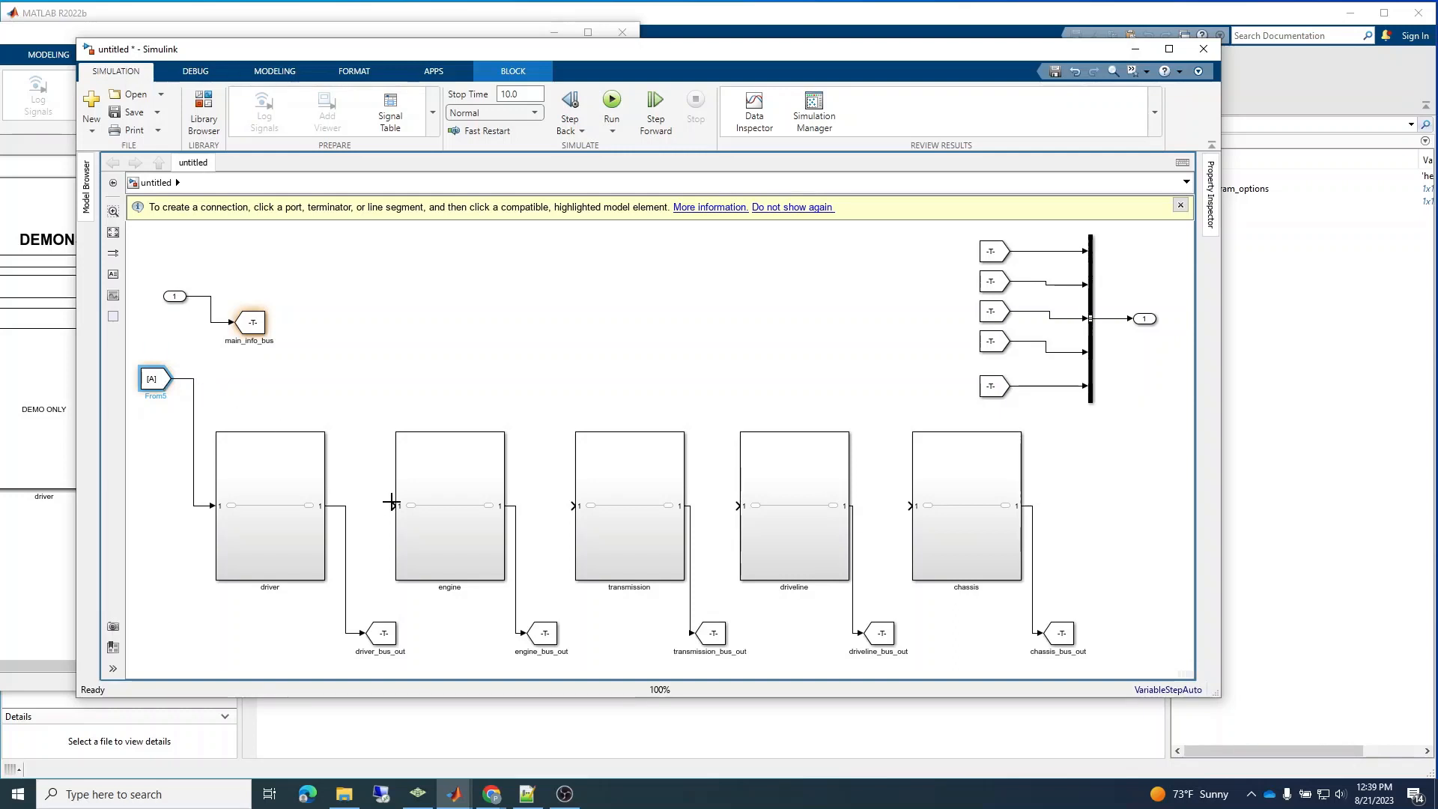
Branch the new From block's signal to the inputs of the engine, transmission, driveline and chassis subsystems.
drag(391, 502, 193, 378)
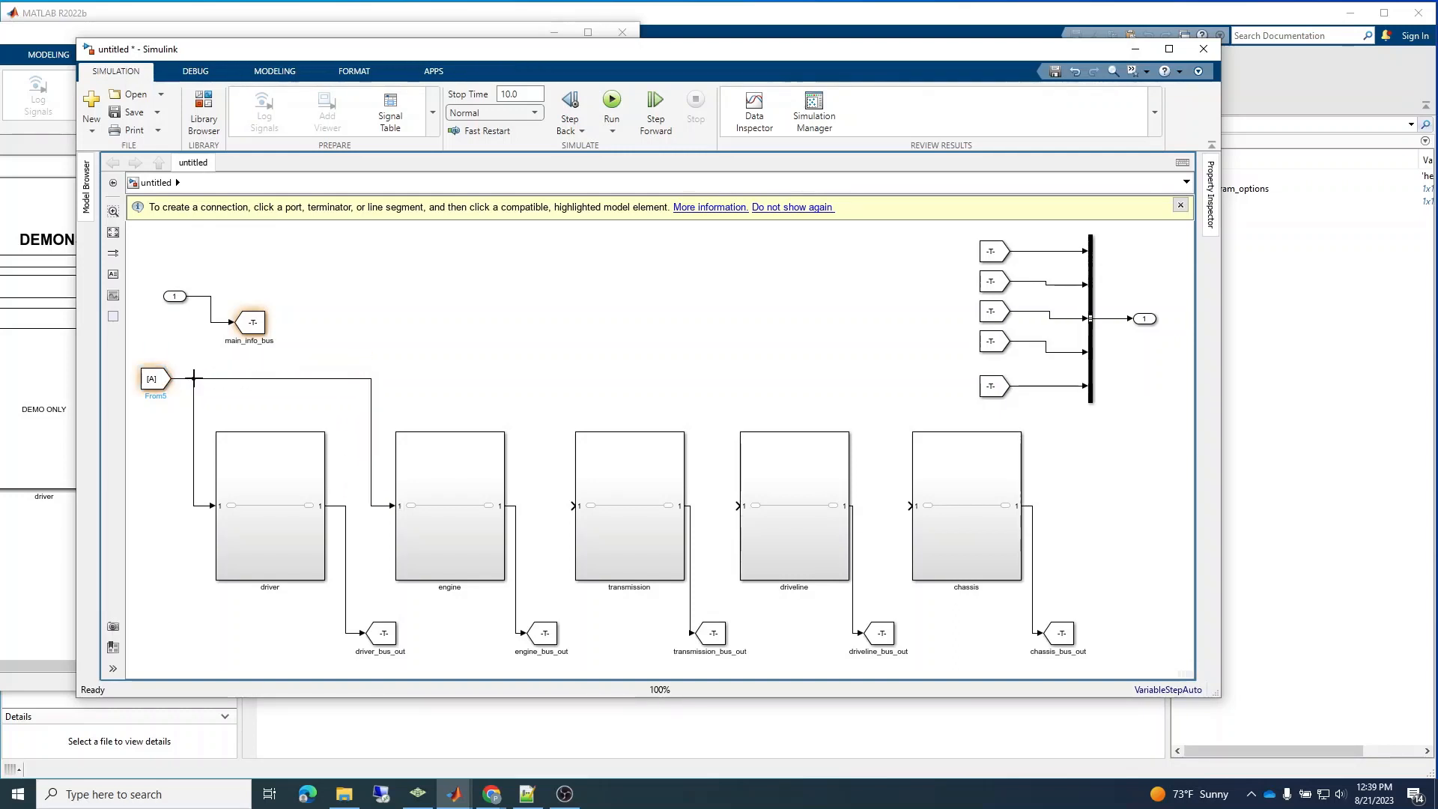
drag(571, 509, 370, 380)
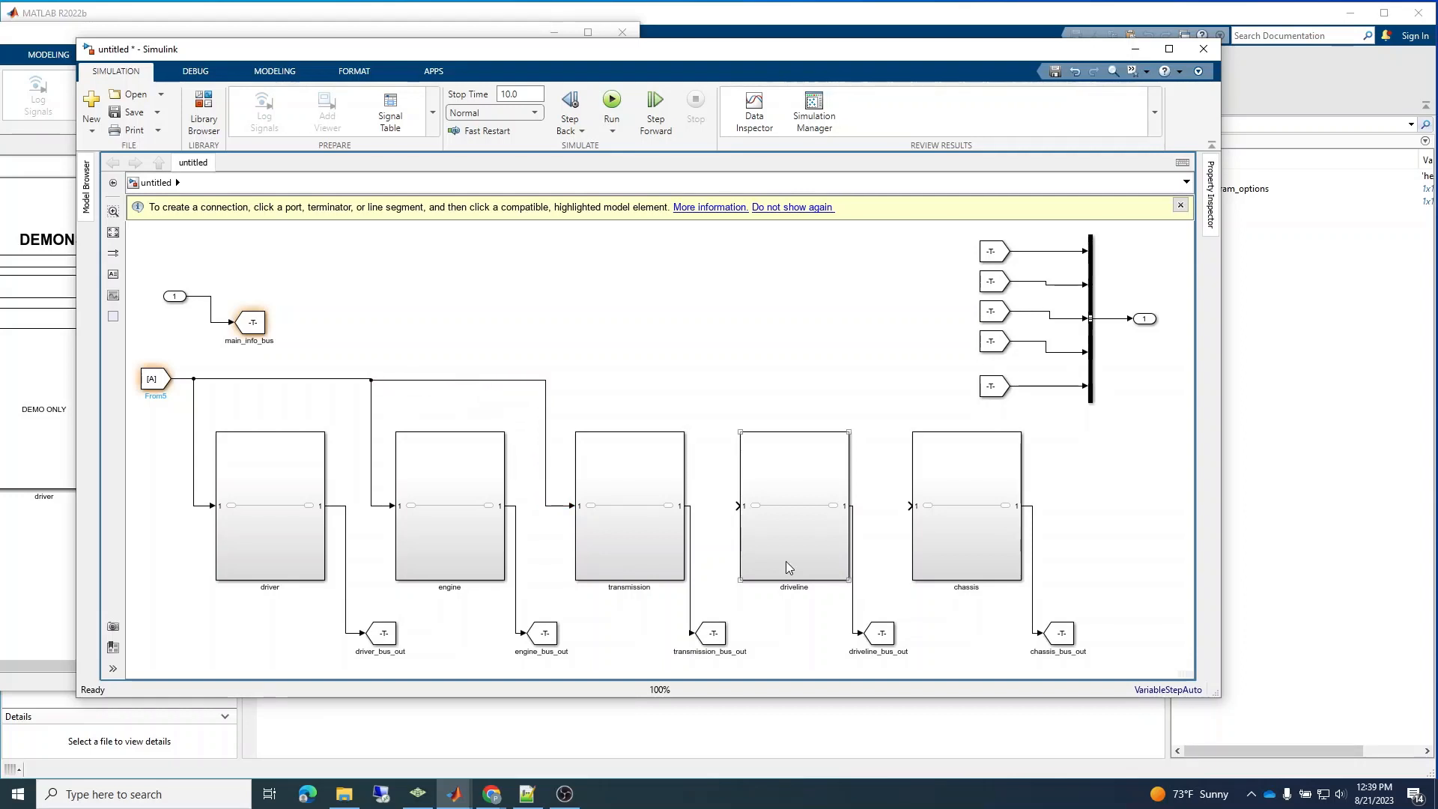
drag(694, 427, 546, 379)
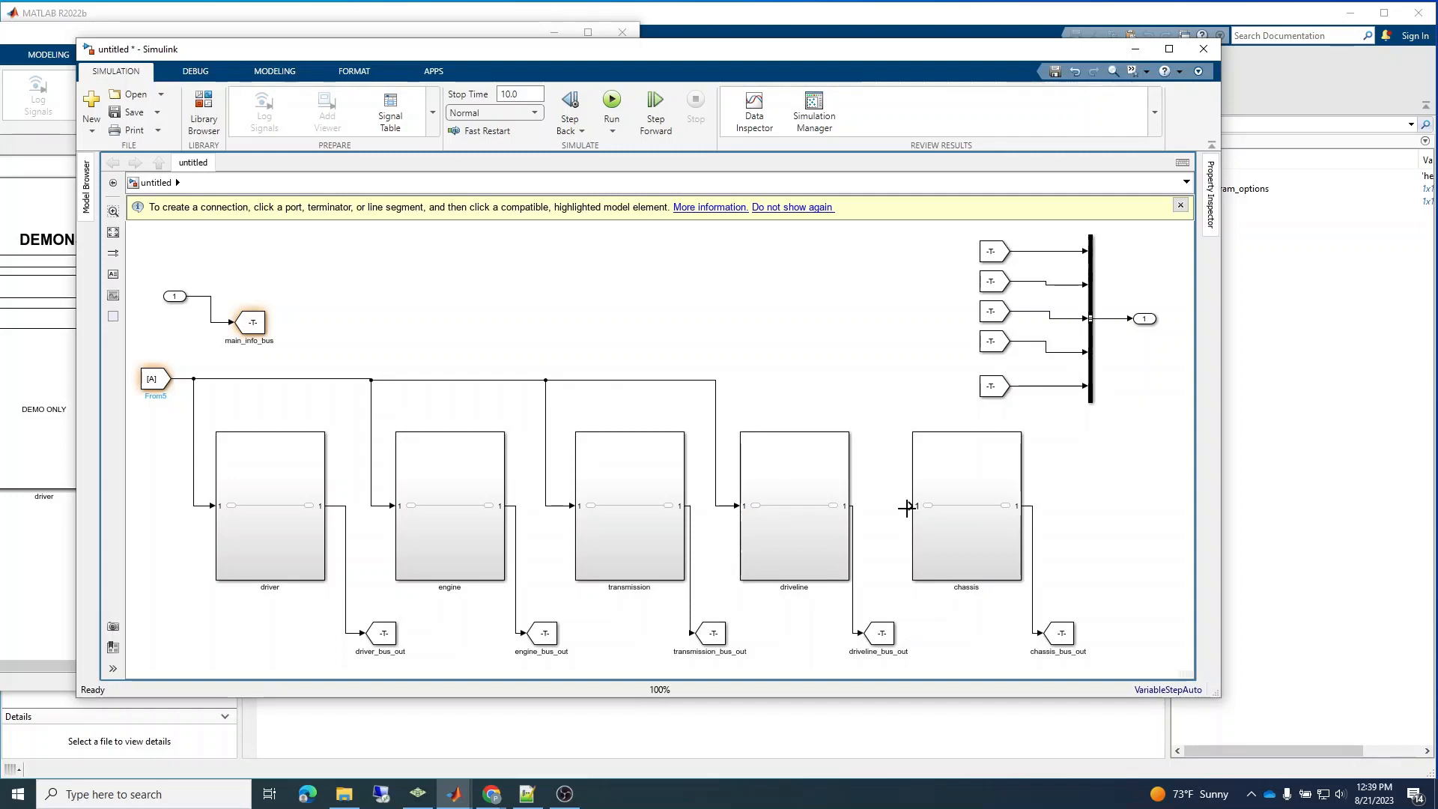
drag(909, 507, 716, 382)
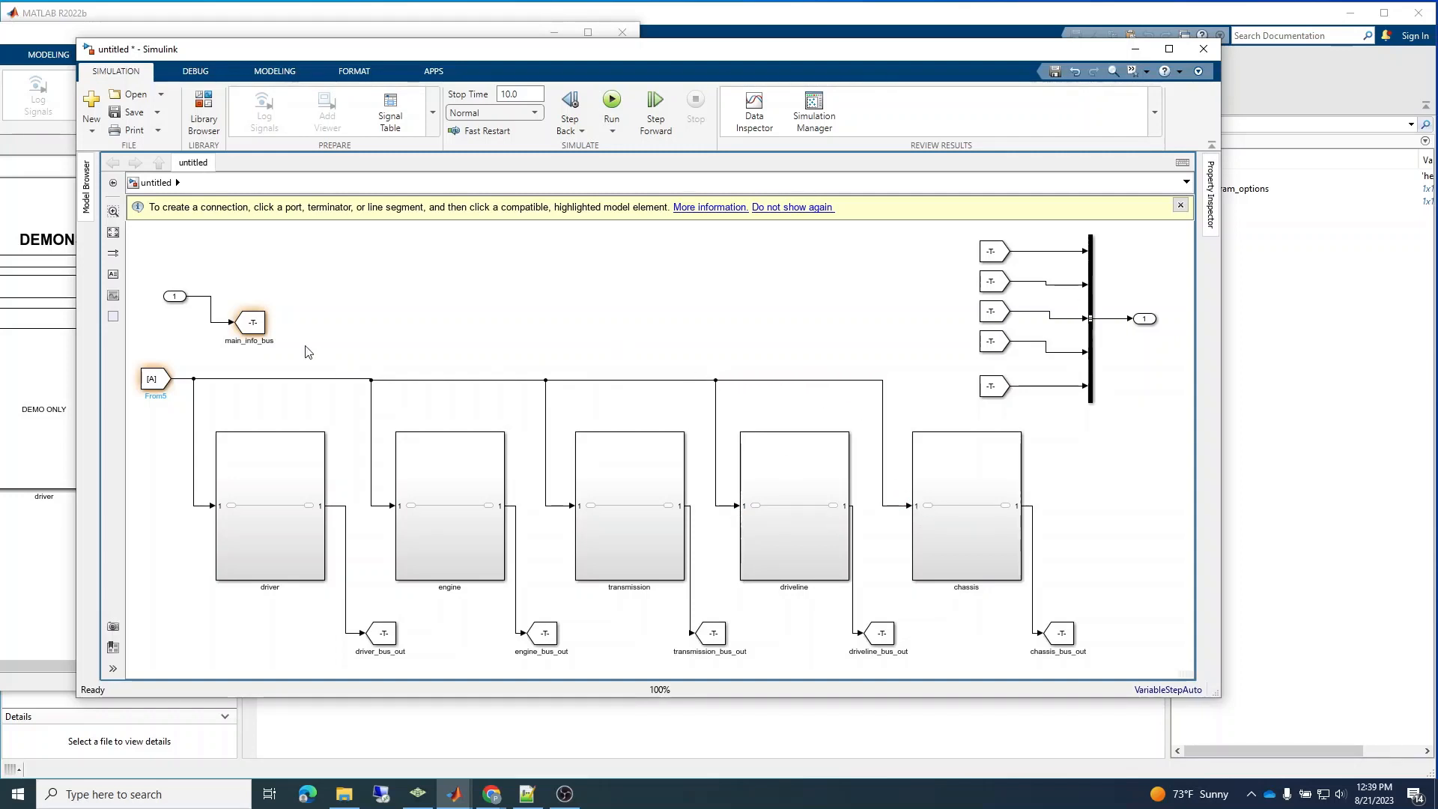
Copy the tag of the main_info_bus Goto block and set it as the Goto tag of the From block feeding the subsystems.
double_click(259, 324)
double_click(367, 270)
key(ctrl+c)
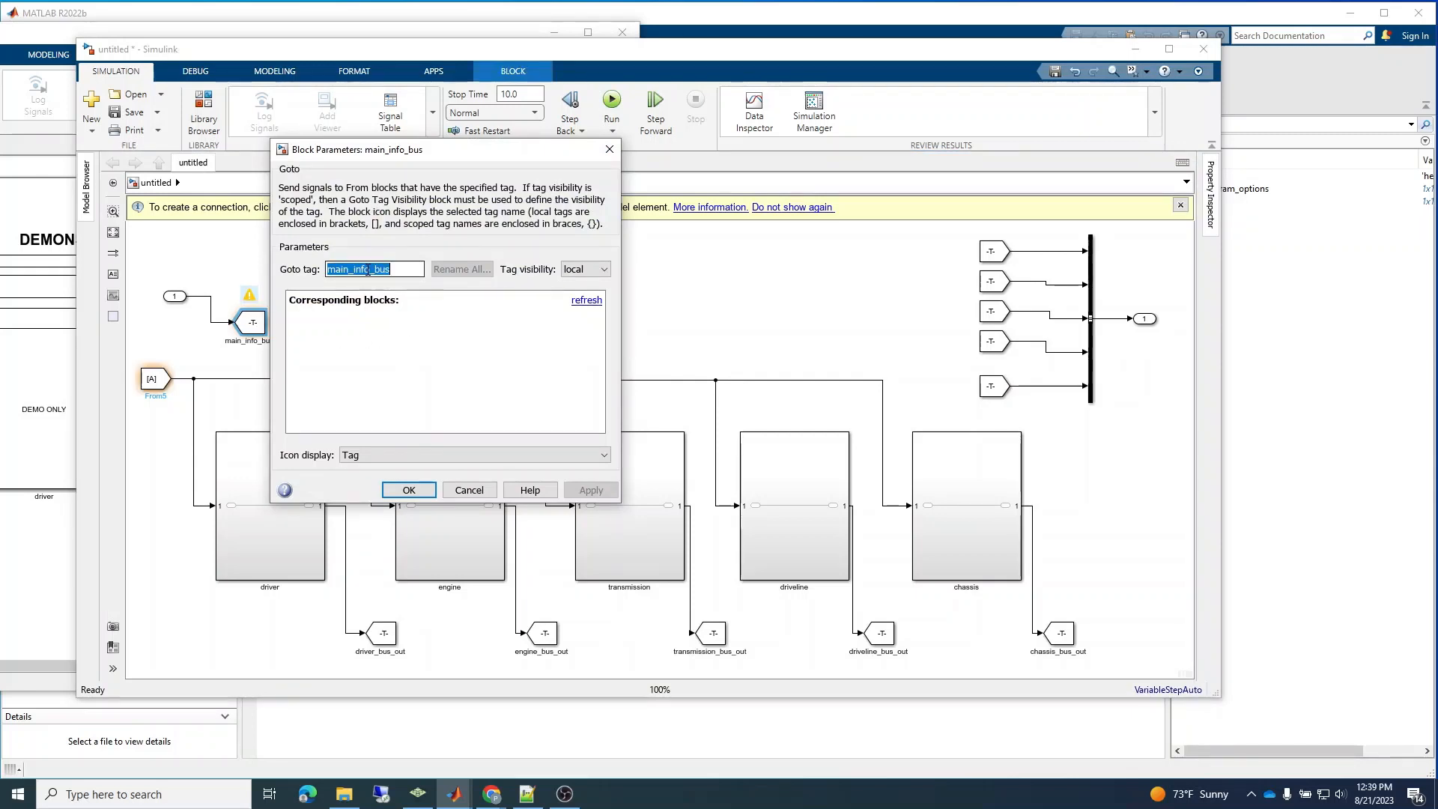
click(409, 490)
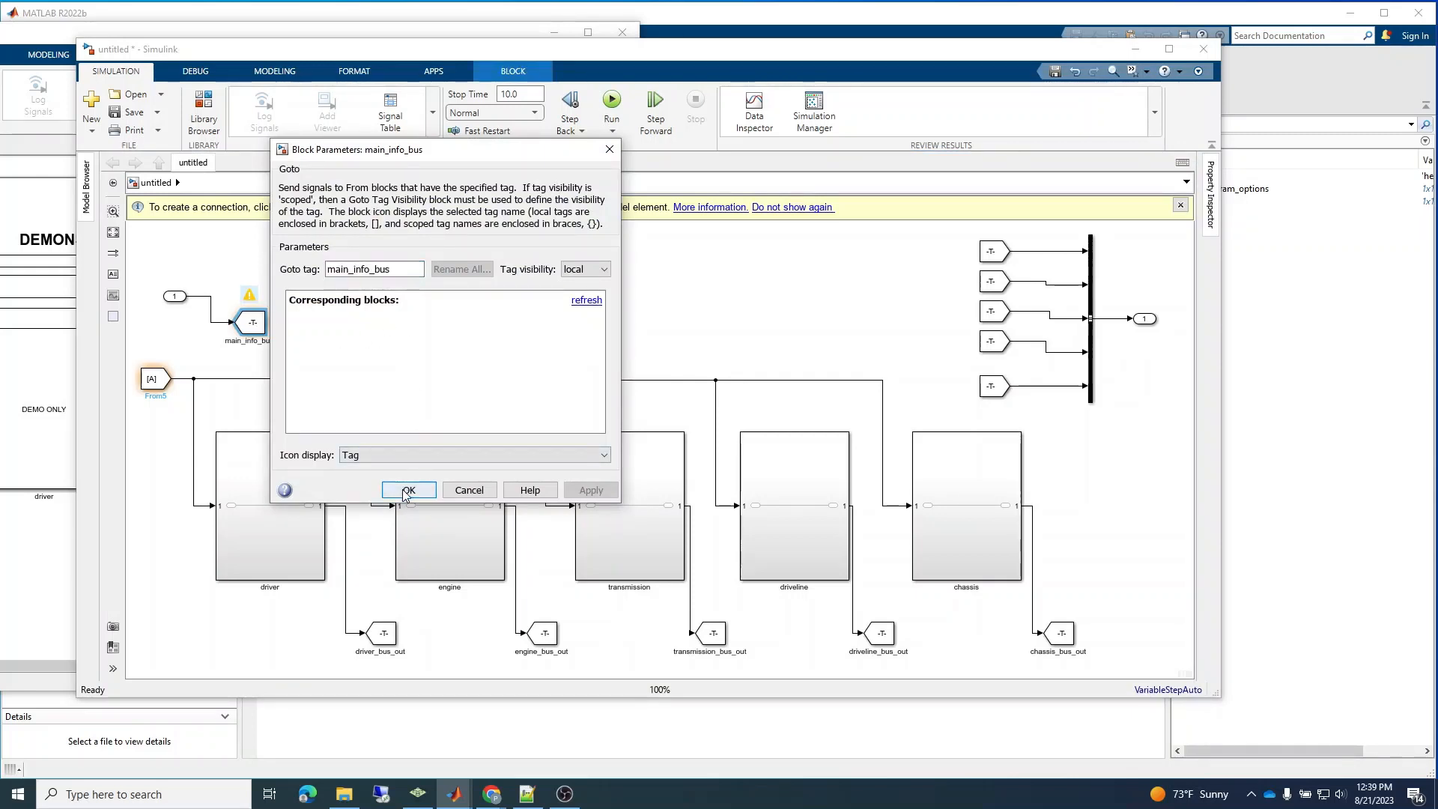
click(155, 390)
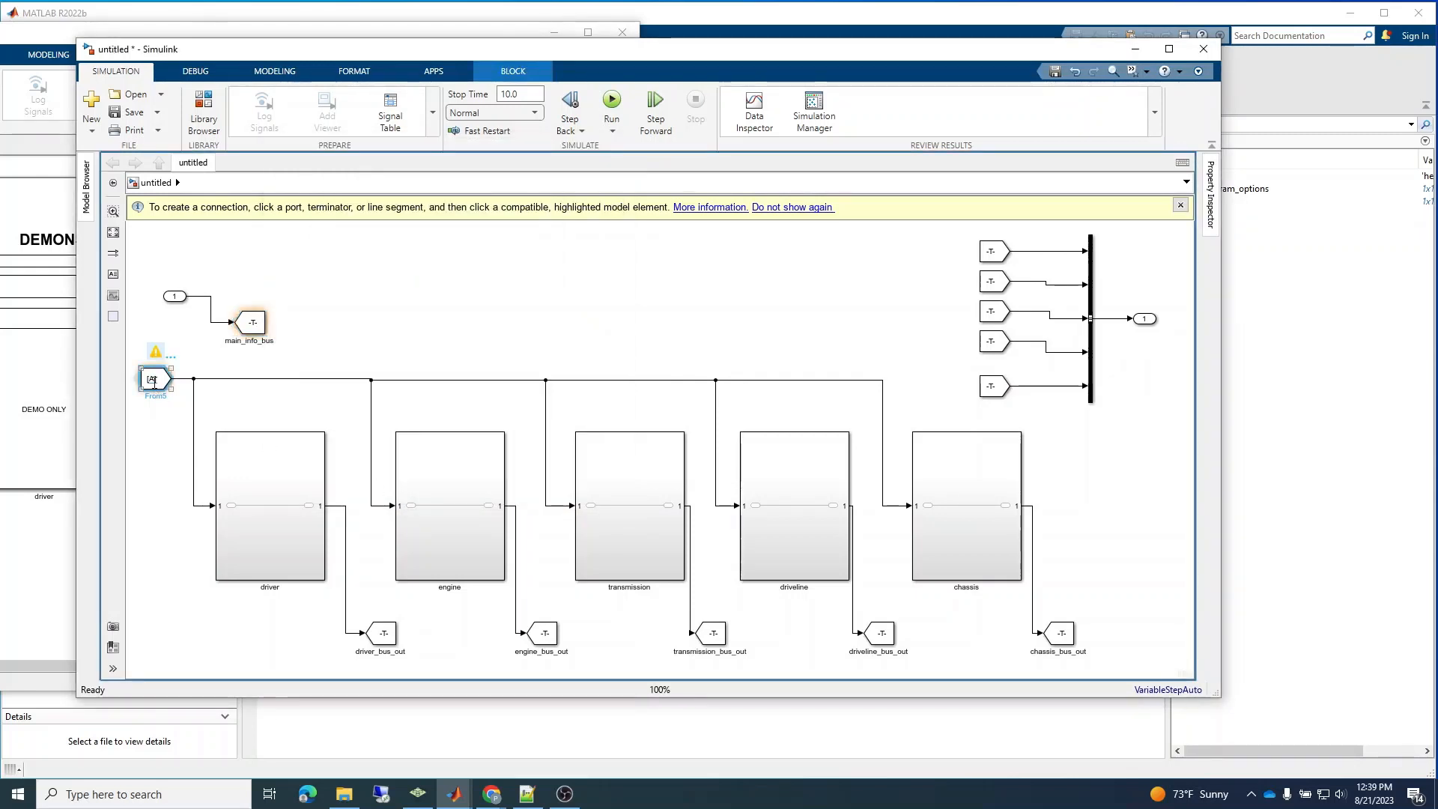
click(154, 381)
click(162, 378)
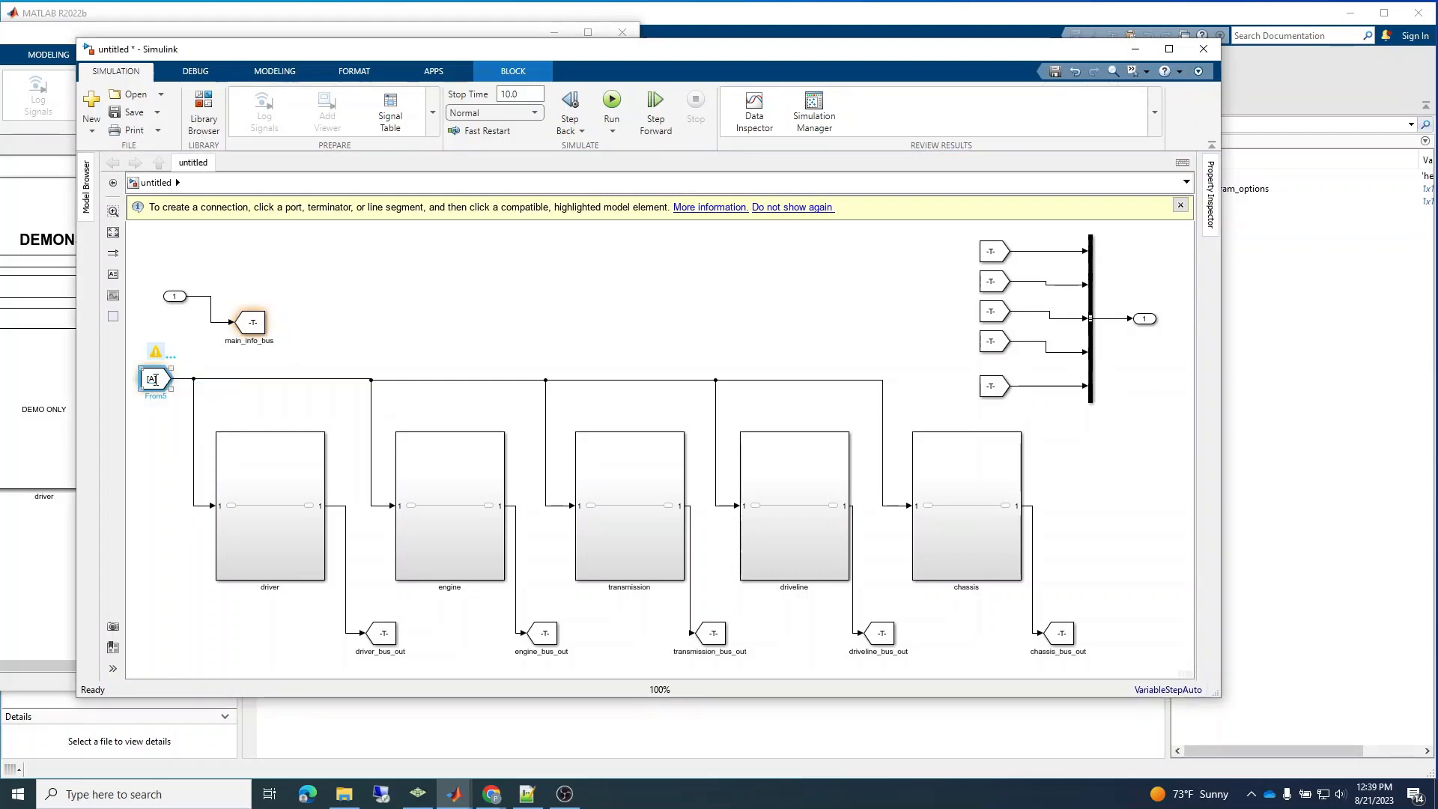
click(155, 380)
click(156, 380)
double_click(141, 387)
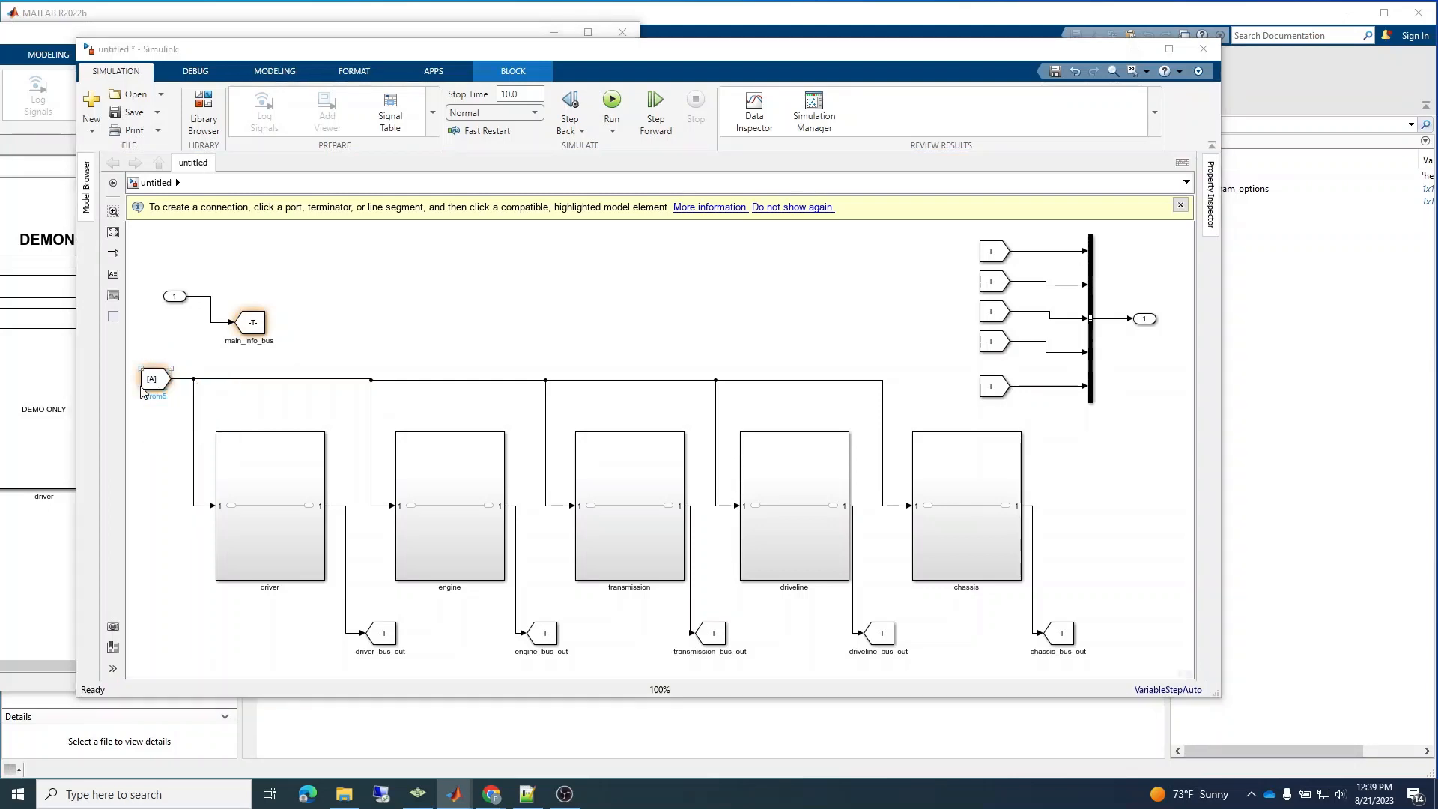
click(155, 379)
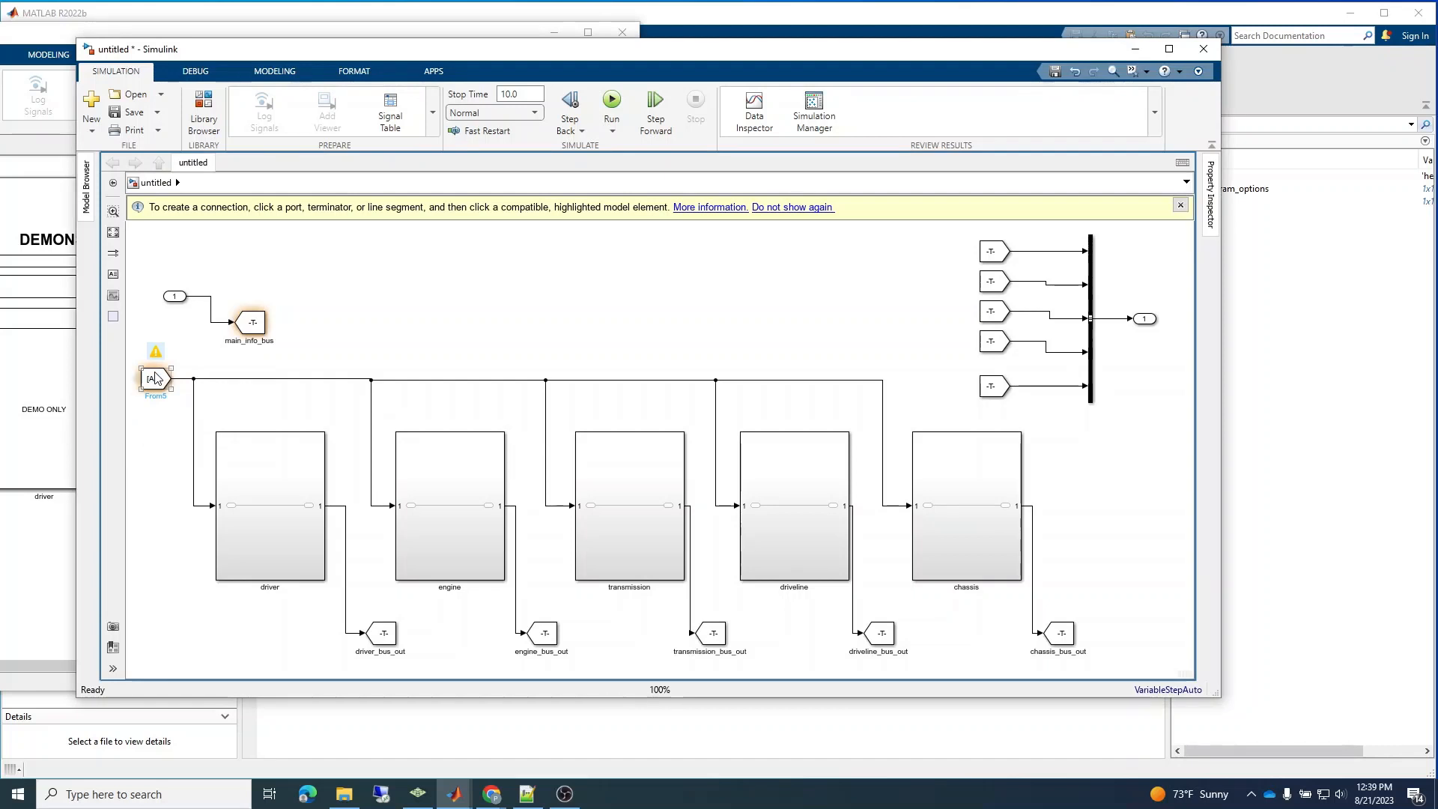
double_click(155, 378)
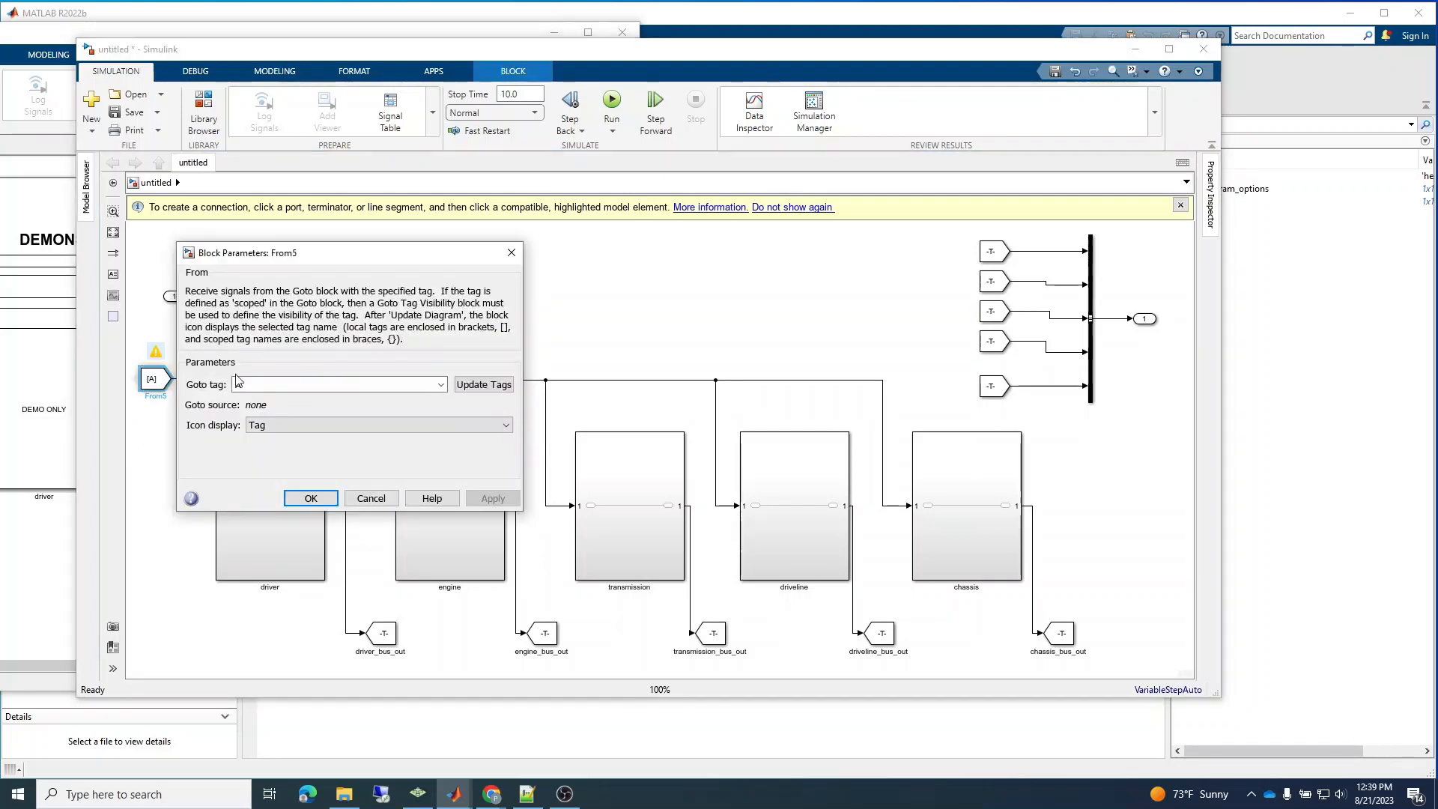
double_click(248, 381)
key(ctrl+v)
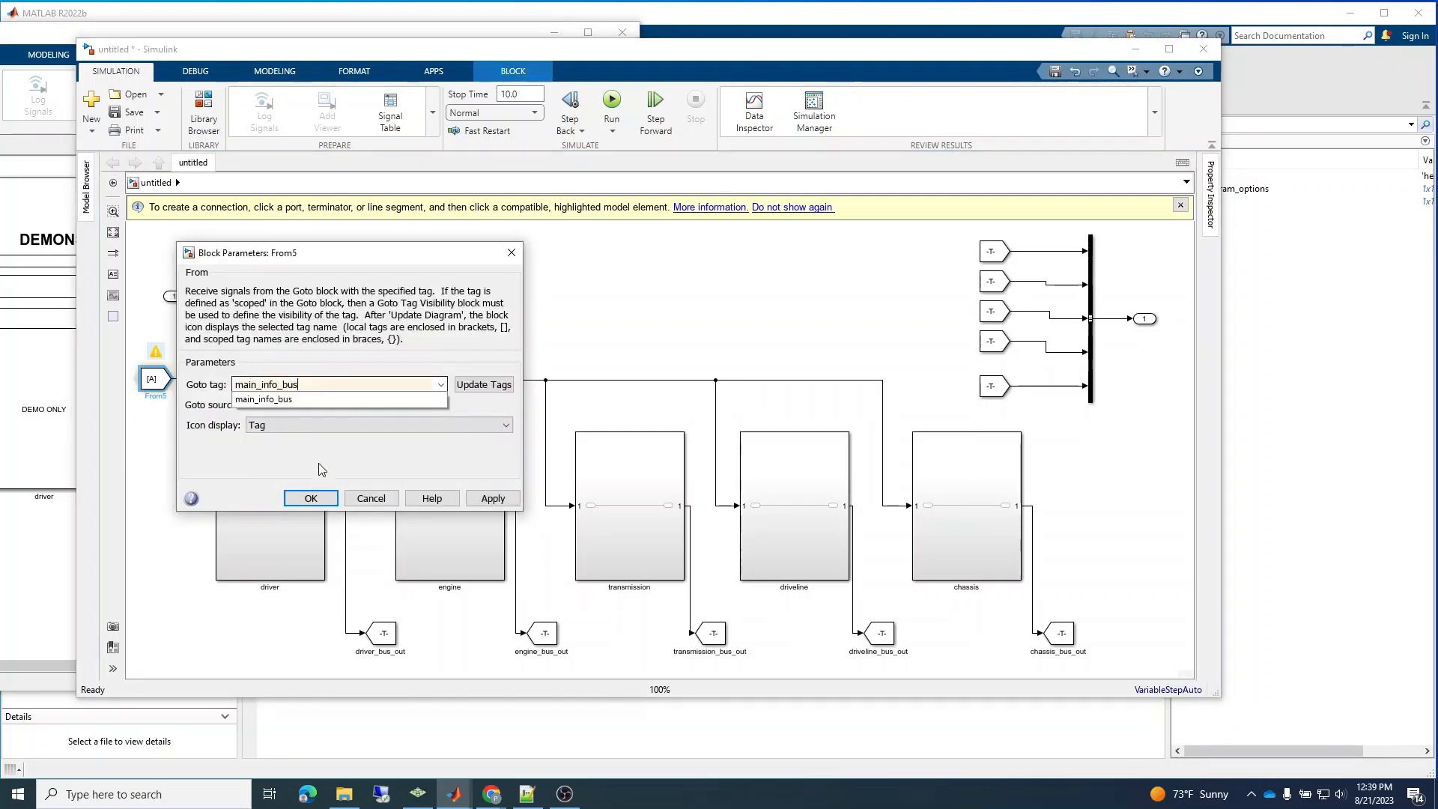
click(310, 496)
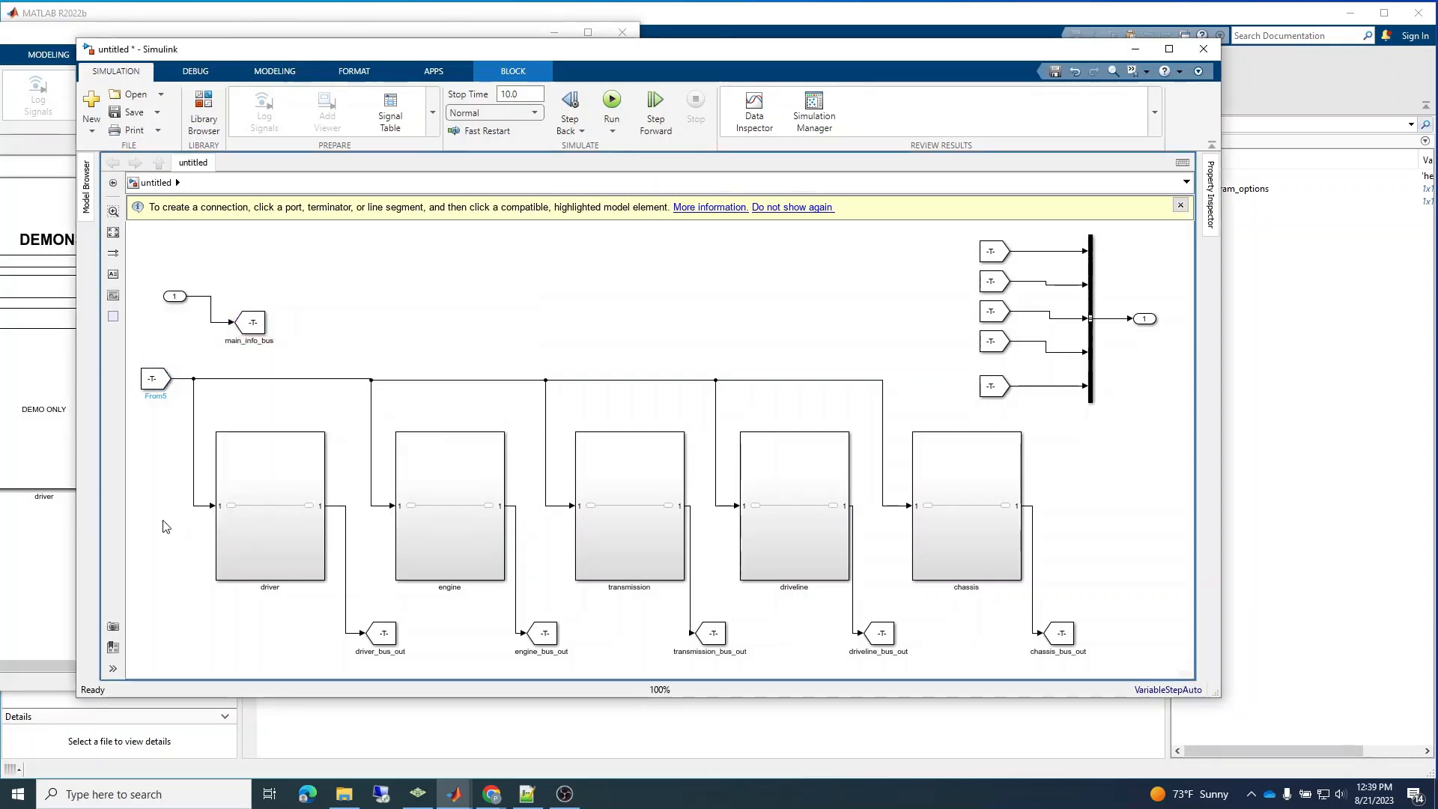
Check the tags and corresponding blocks of the driver_bus_out Goto and From pair and the engine_bus_out Goto block.
click(259, 324)
click(391, 637)
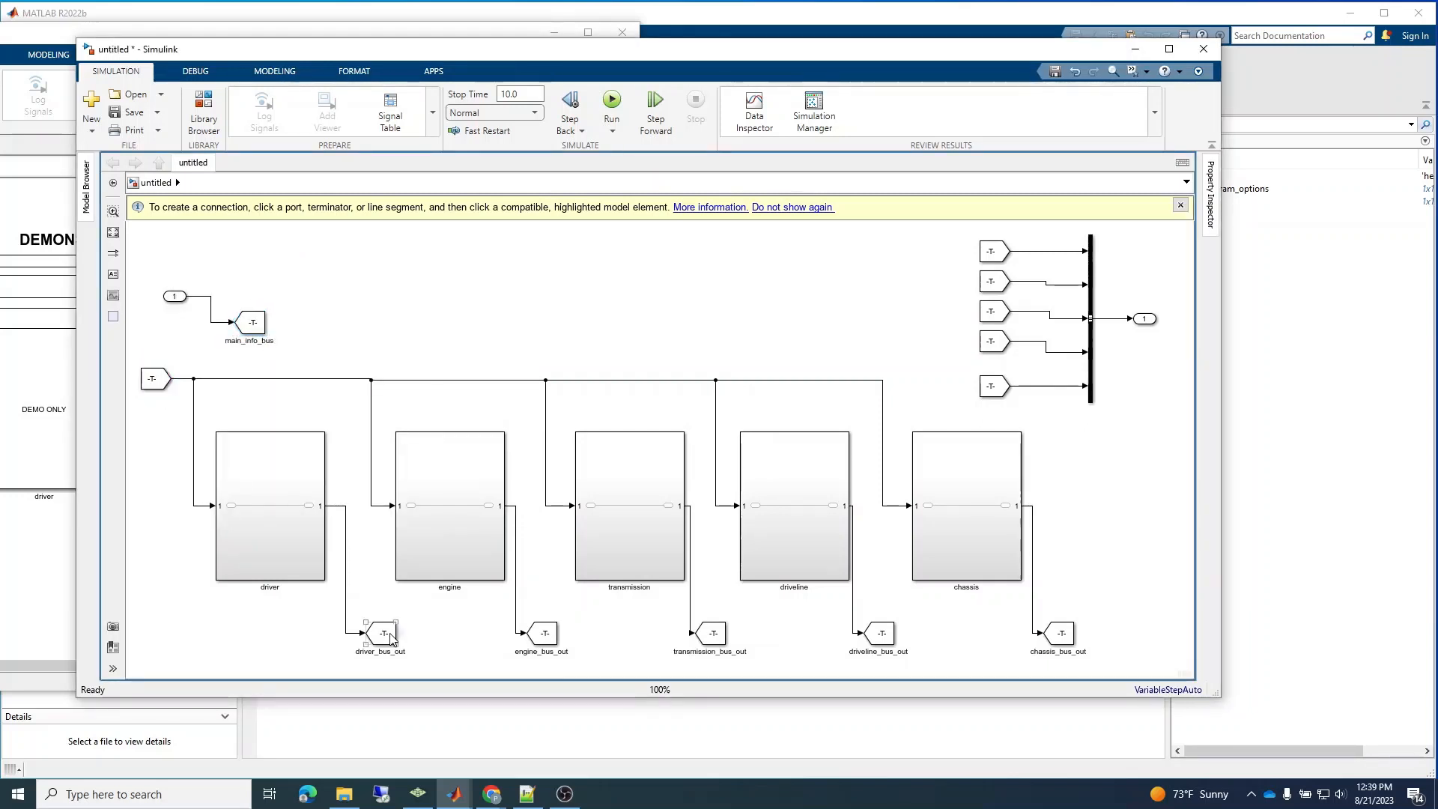
double_click(390, 637)
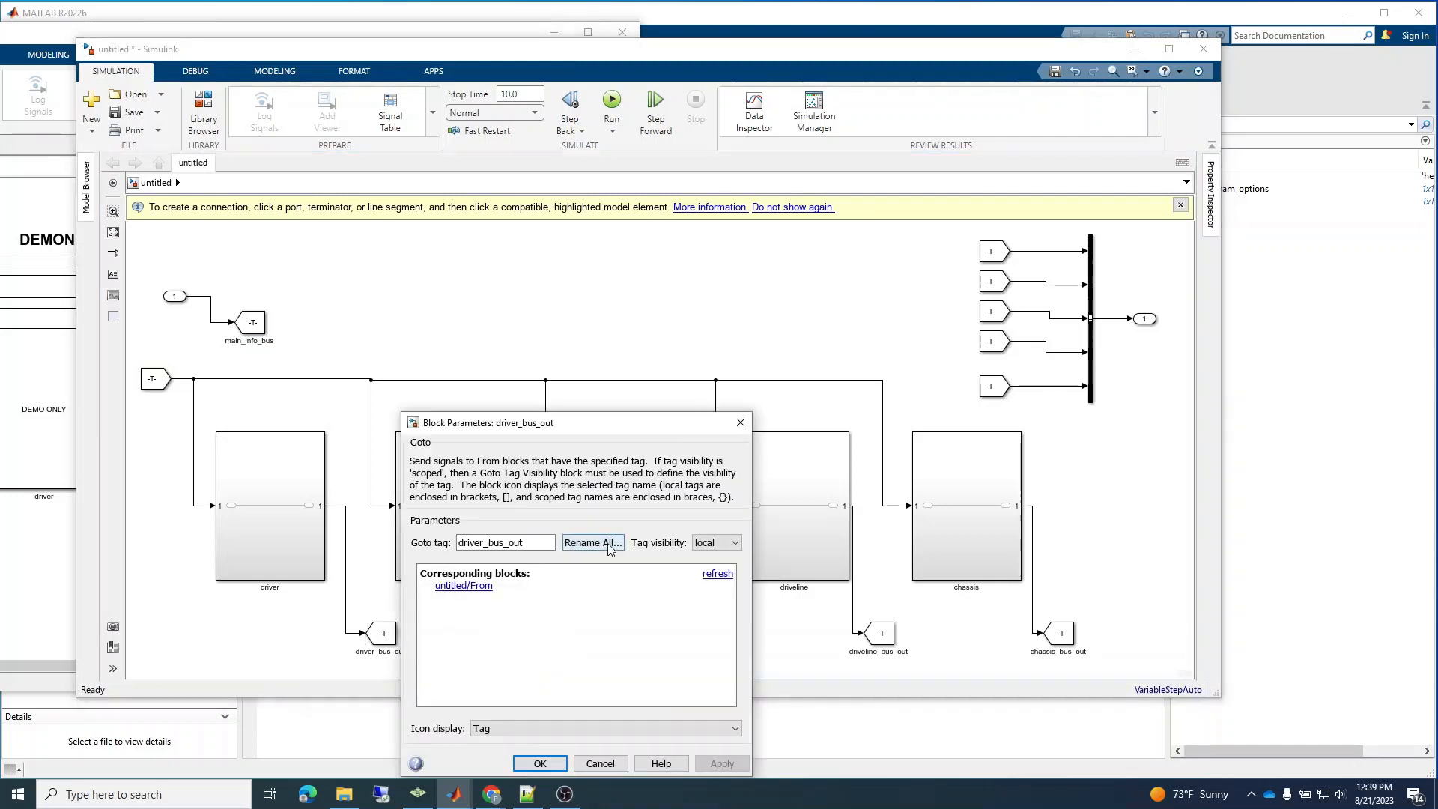
click(741, 423)
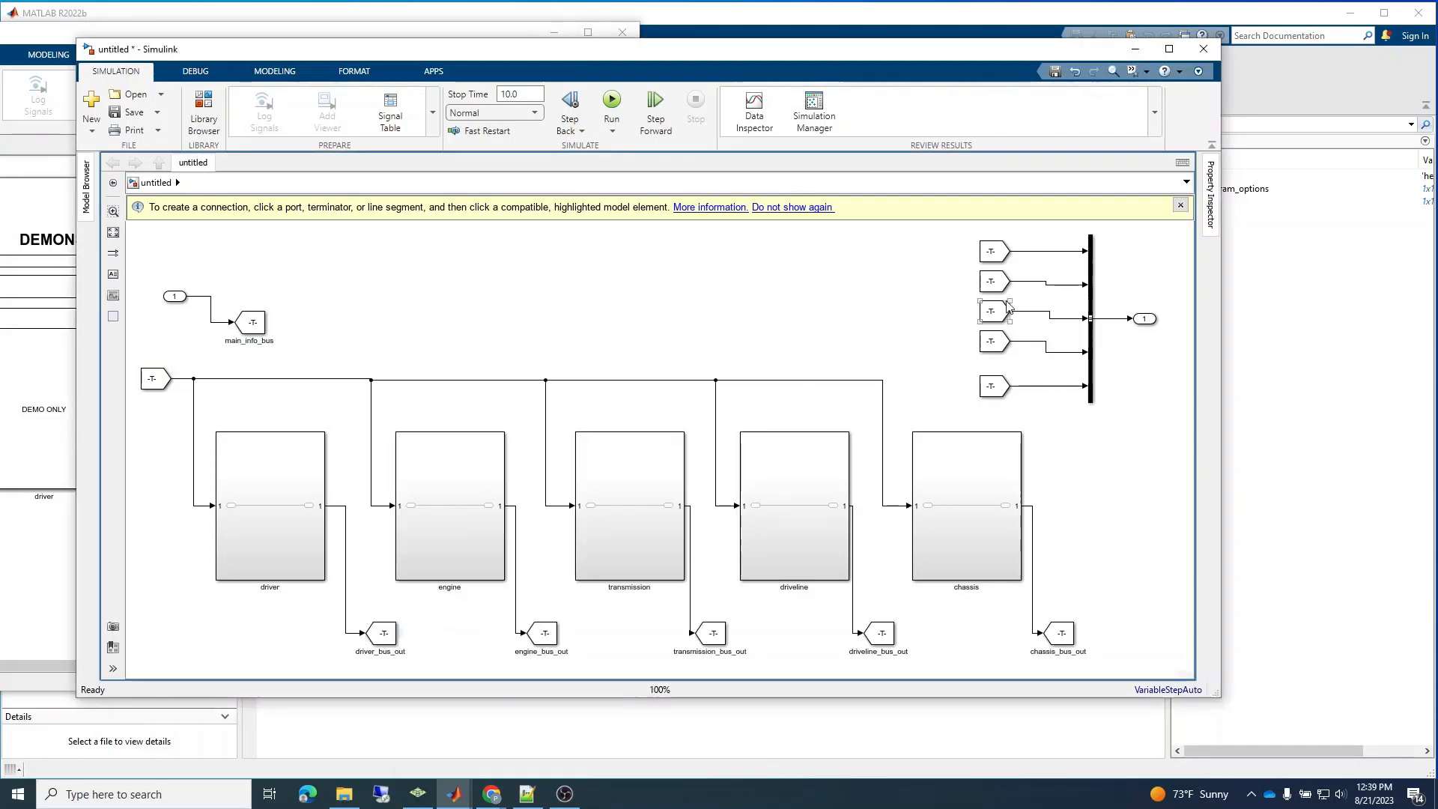
double_click(993, 253)
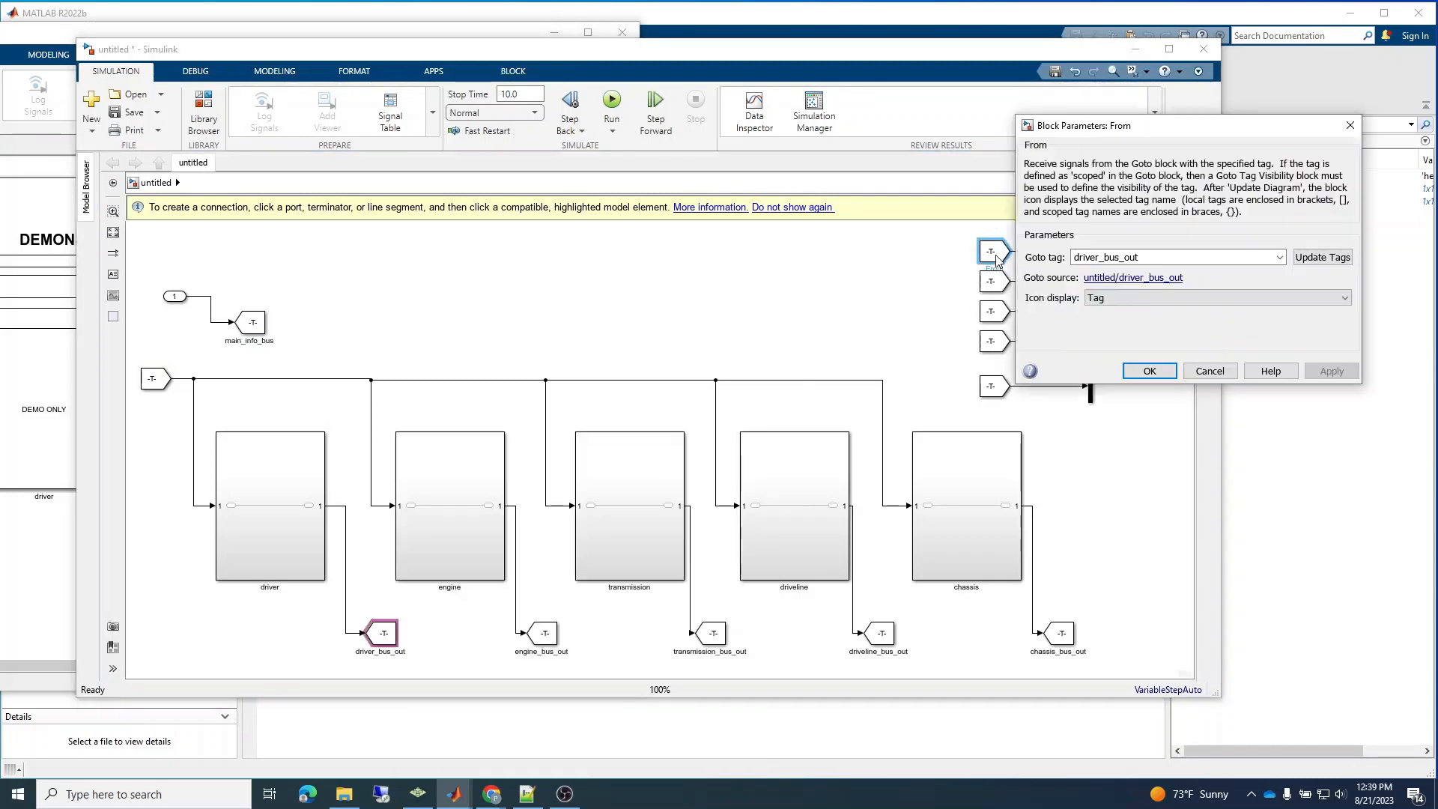
click(1350, 126)
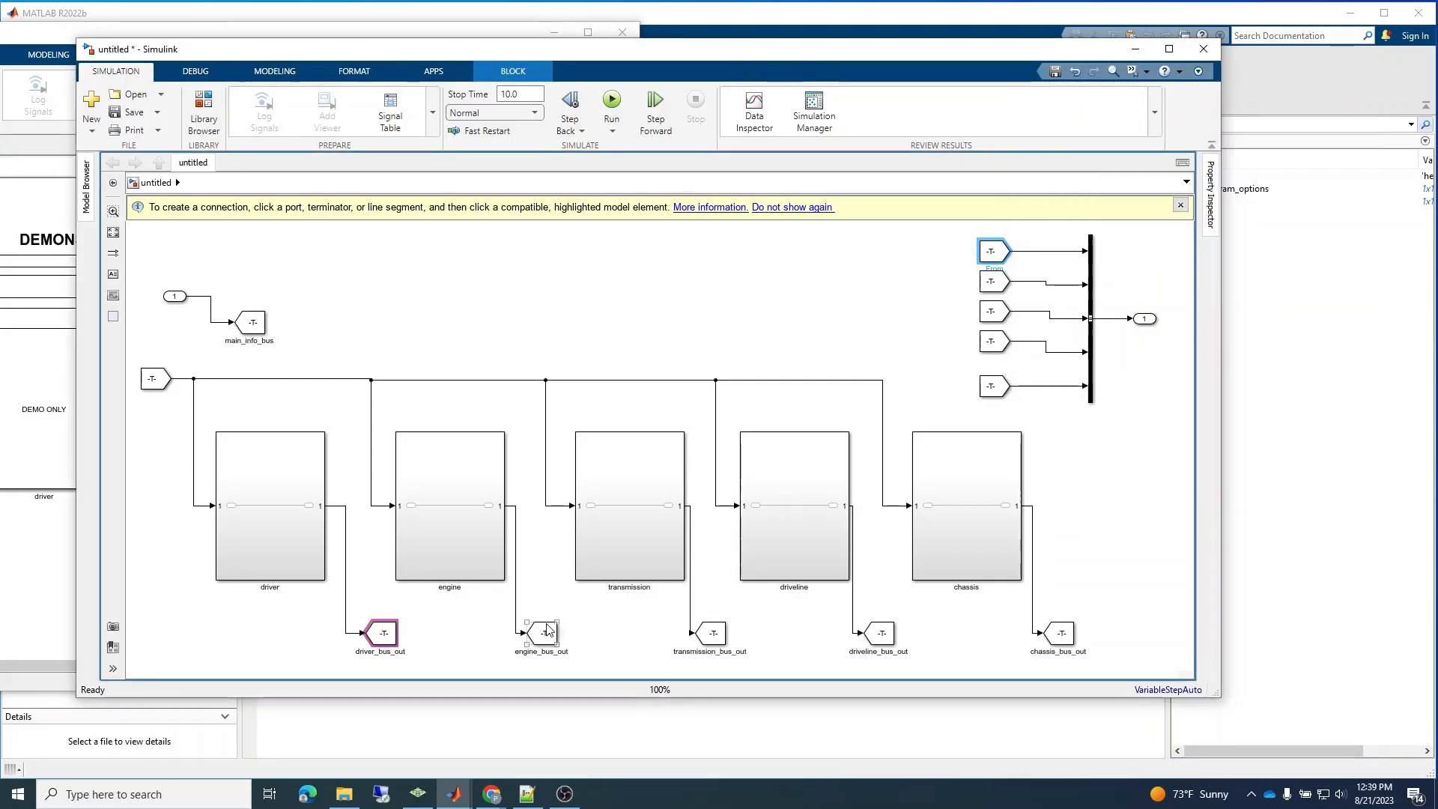
double_click(545, 633)
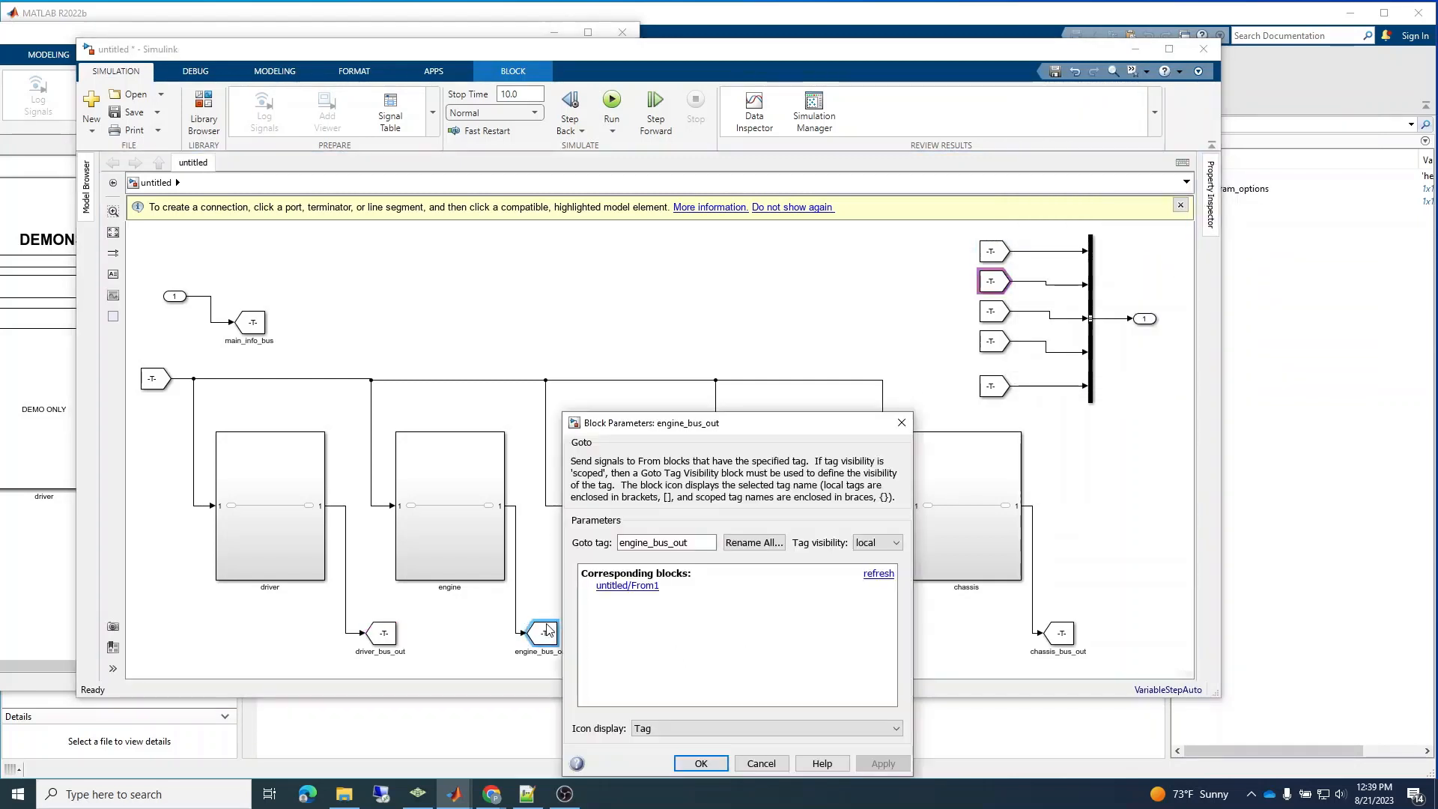
click(902, 423)
Check the tag and corresponding blocks of the transmission_bus_out Goto block and its From block feeding the third bus input.
double_click(994, 313)
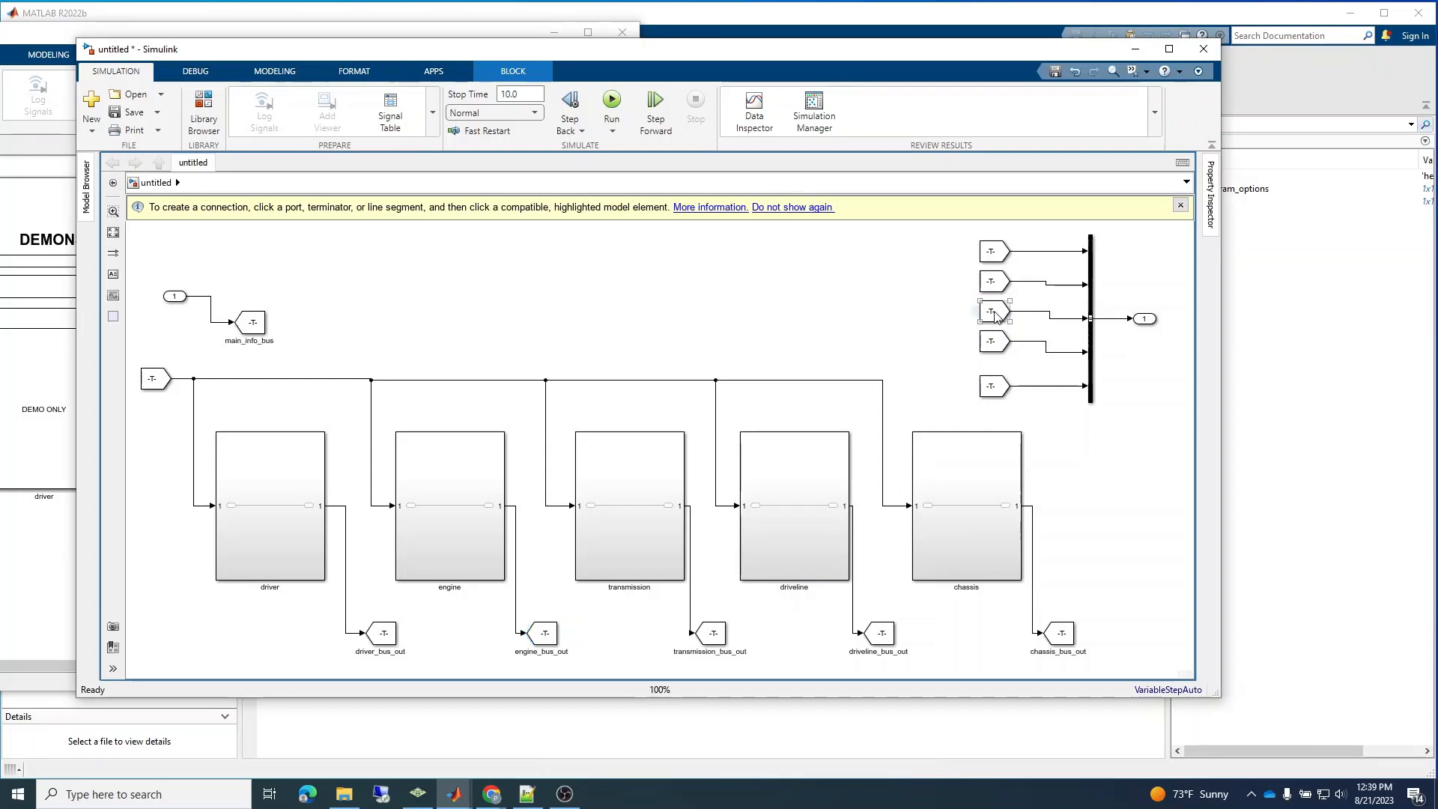
click(1208, 432)
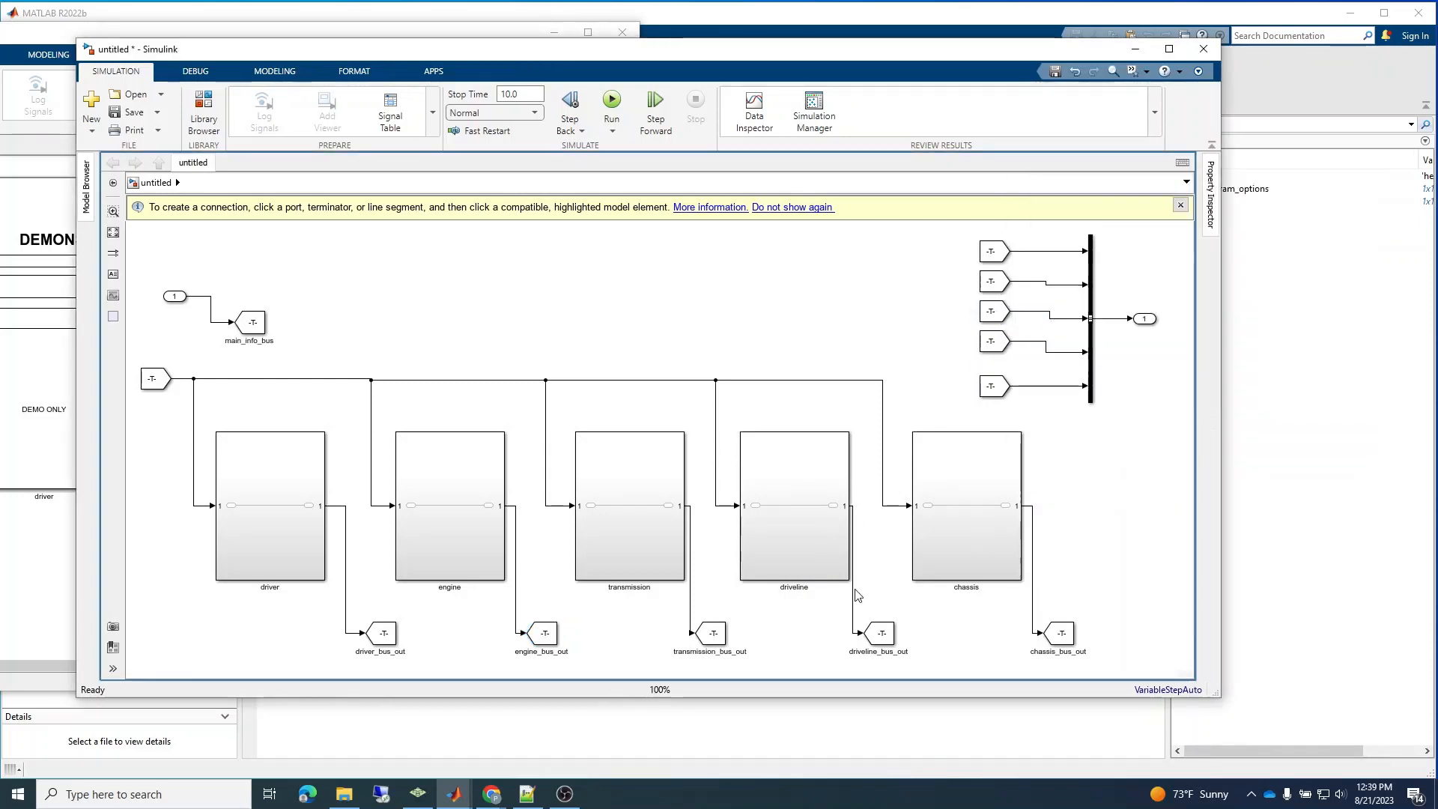
double_click(712, 633)
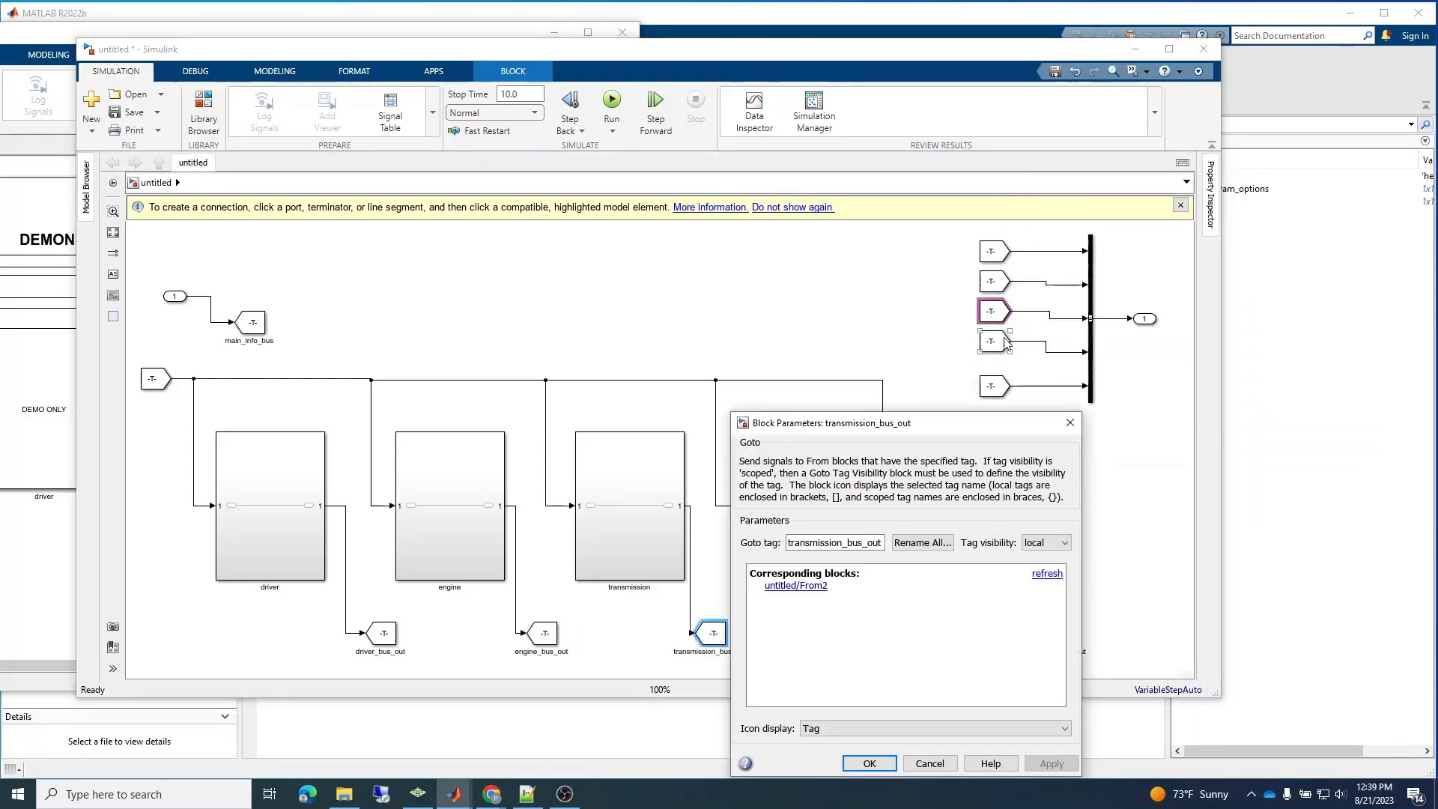
click(1070, 423)
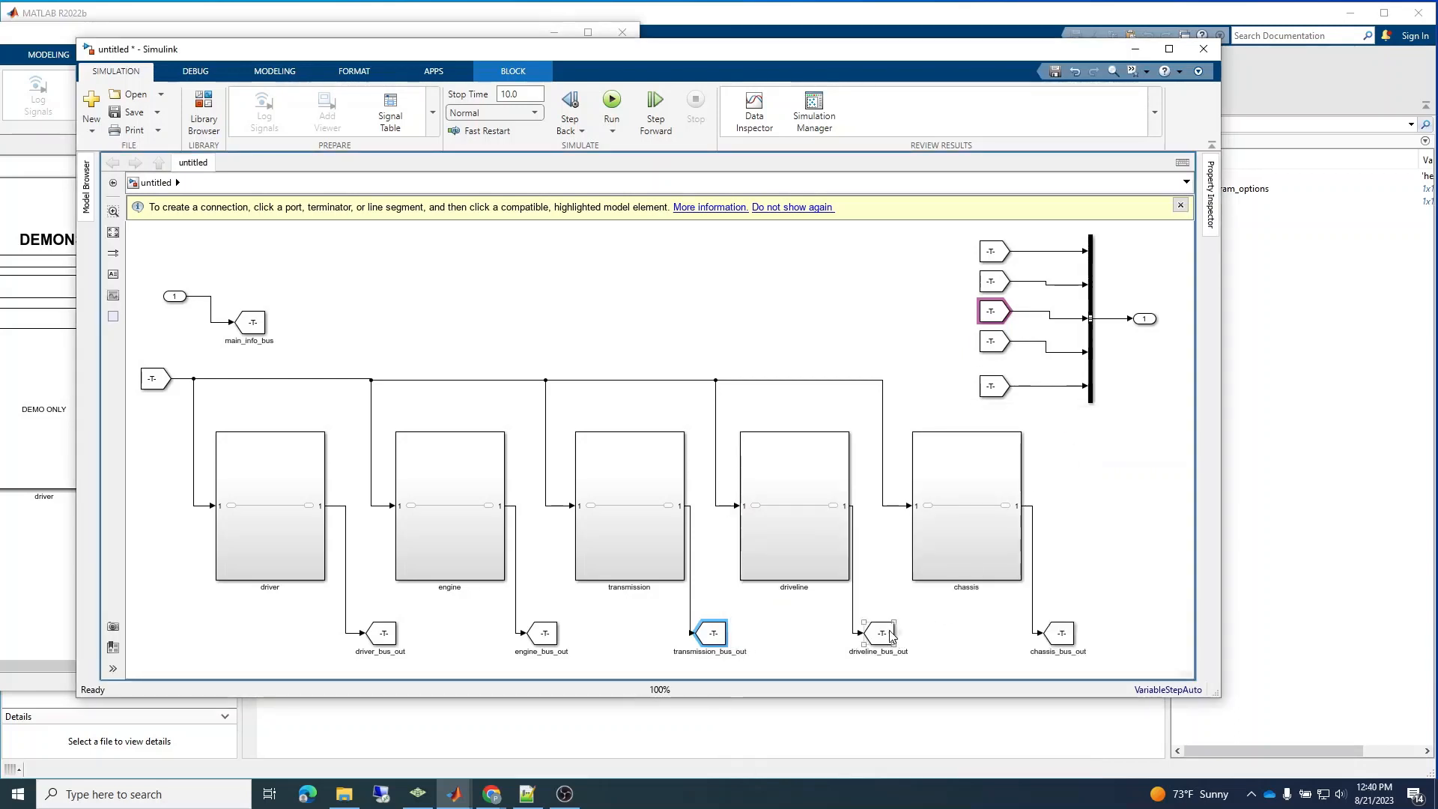
Check the tags and corresponding blocks of the driveline_bus_out Goto and From pair.
double_click(891, 634)
click(1253, 414)
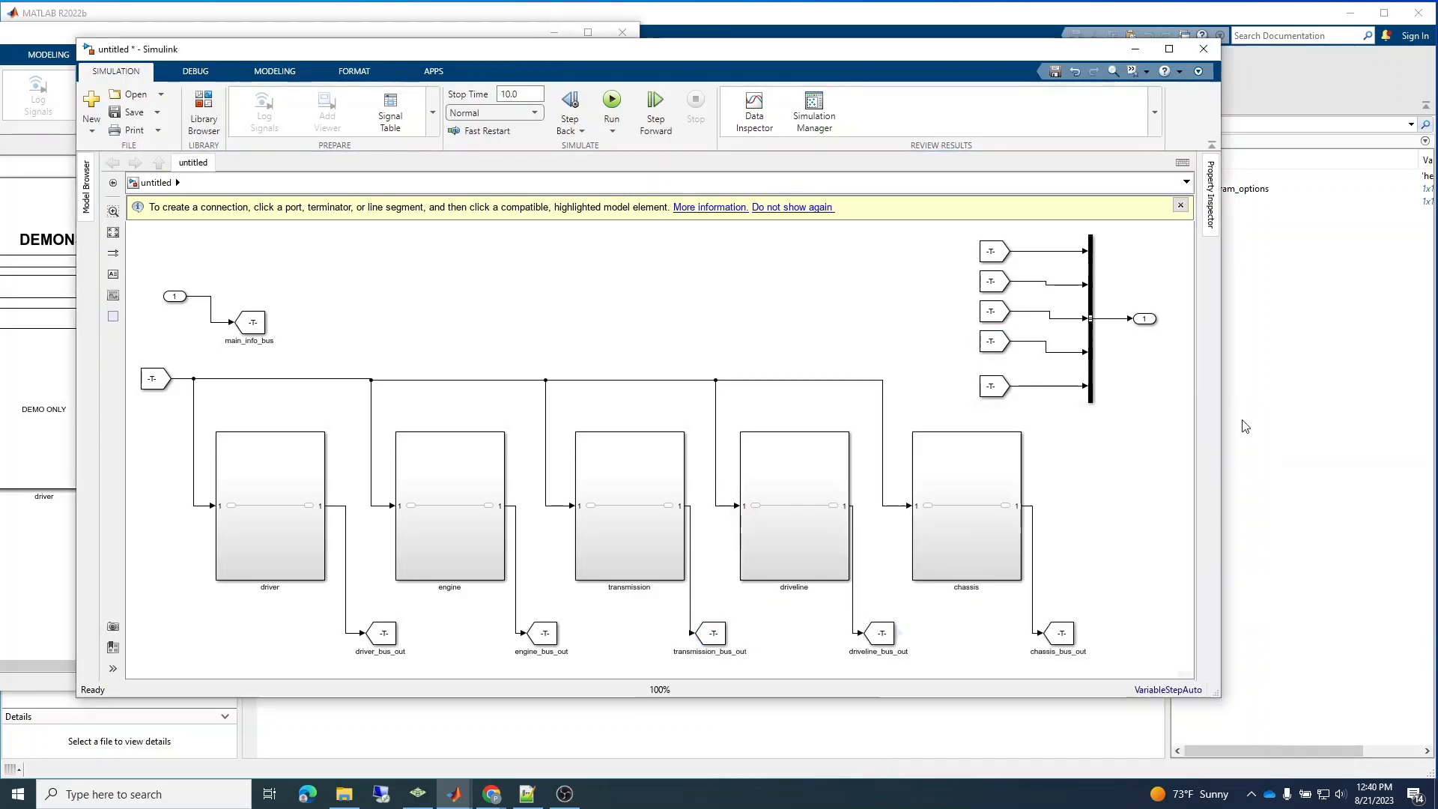
double_click(886, 636)
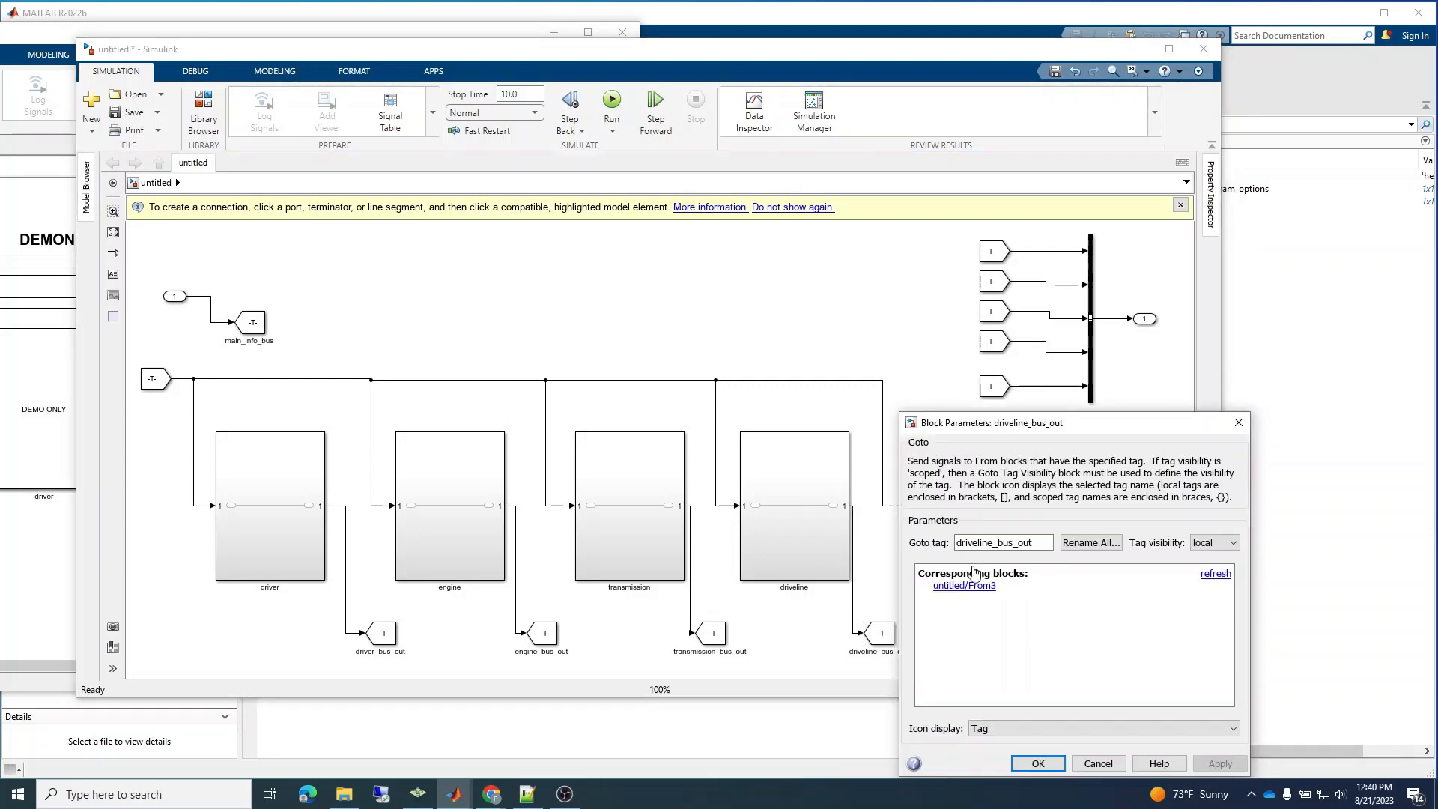
click(1251, 416)
double_click(994, 340)
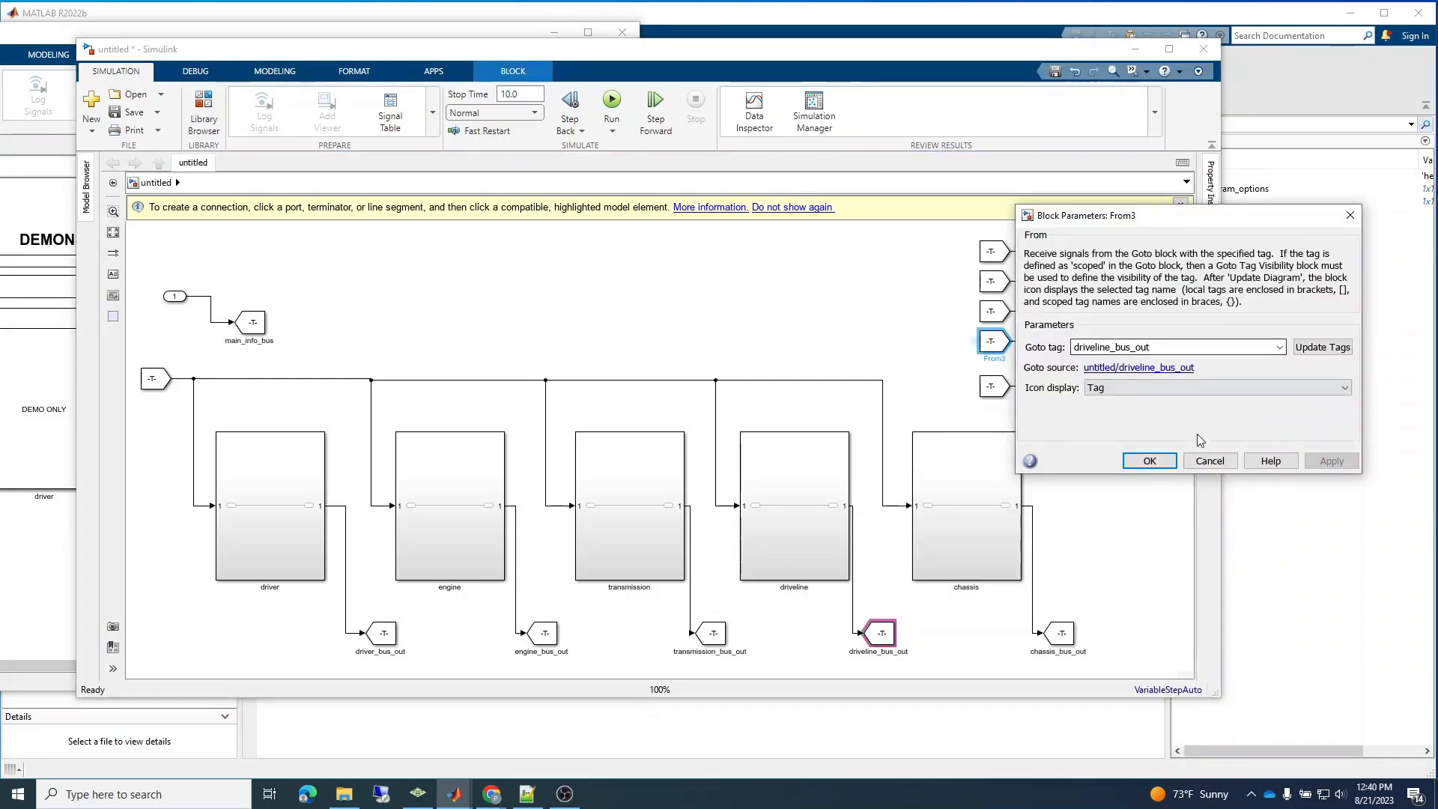
click(1150, 461)
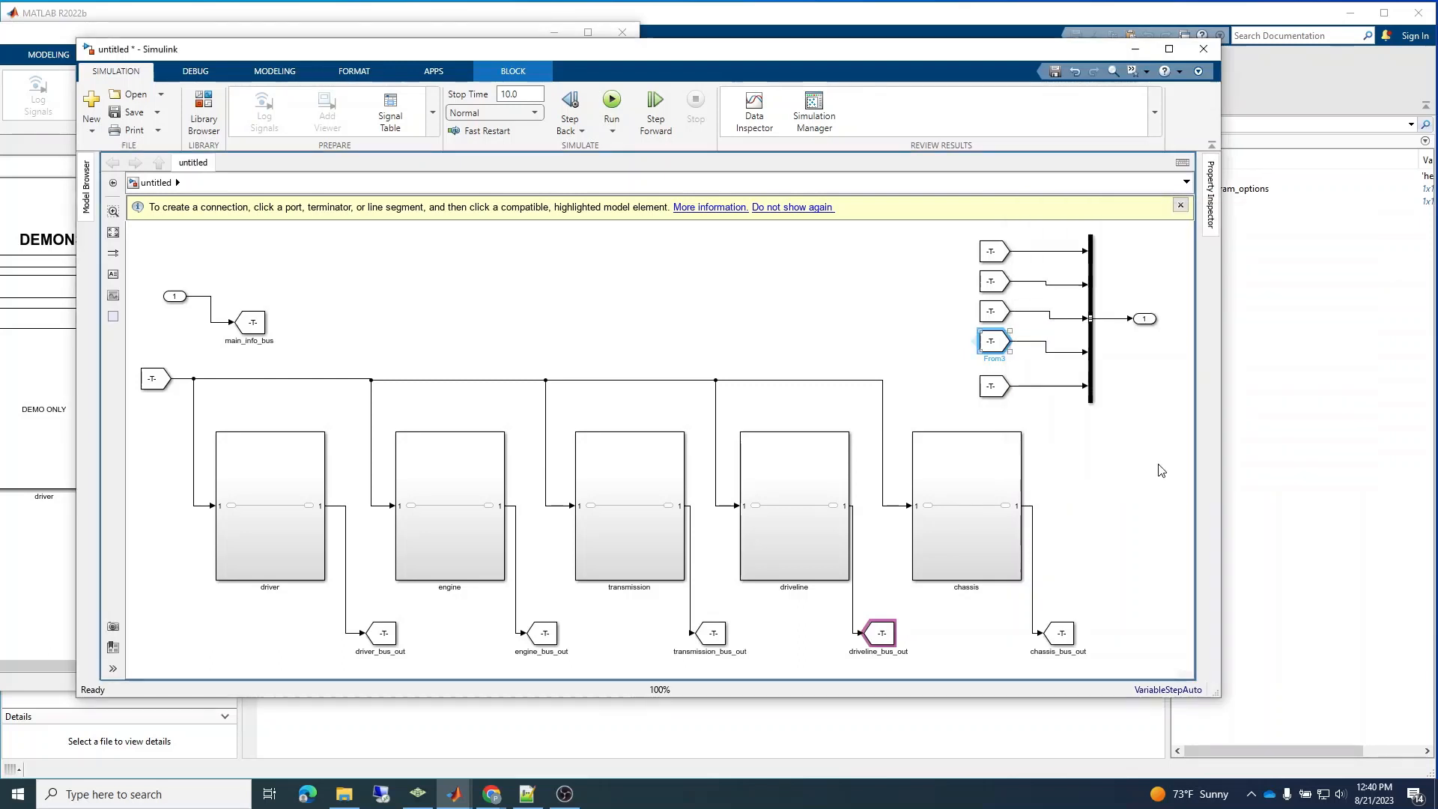
Check the tags and corresponding blocks of the chassis_bus_out Goto and From pair.
double_click(1062, 634)
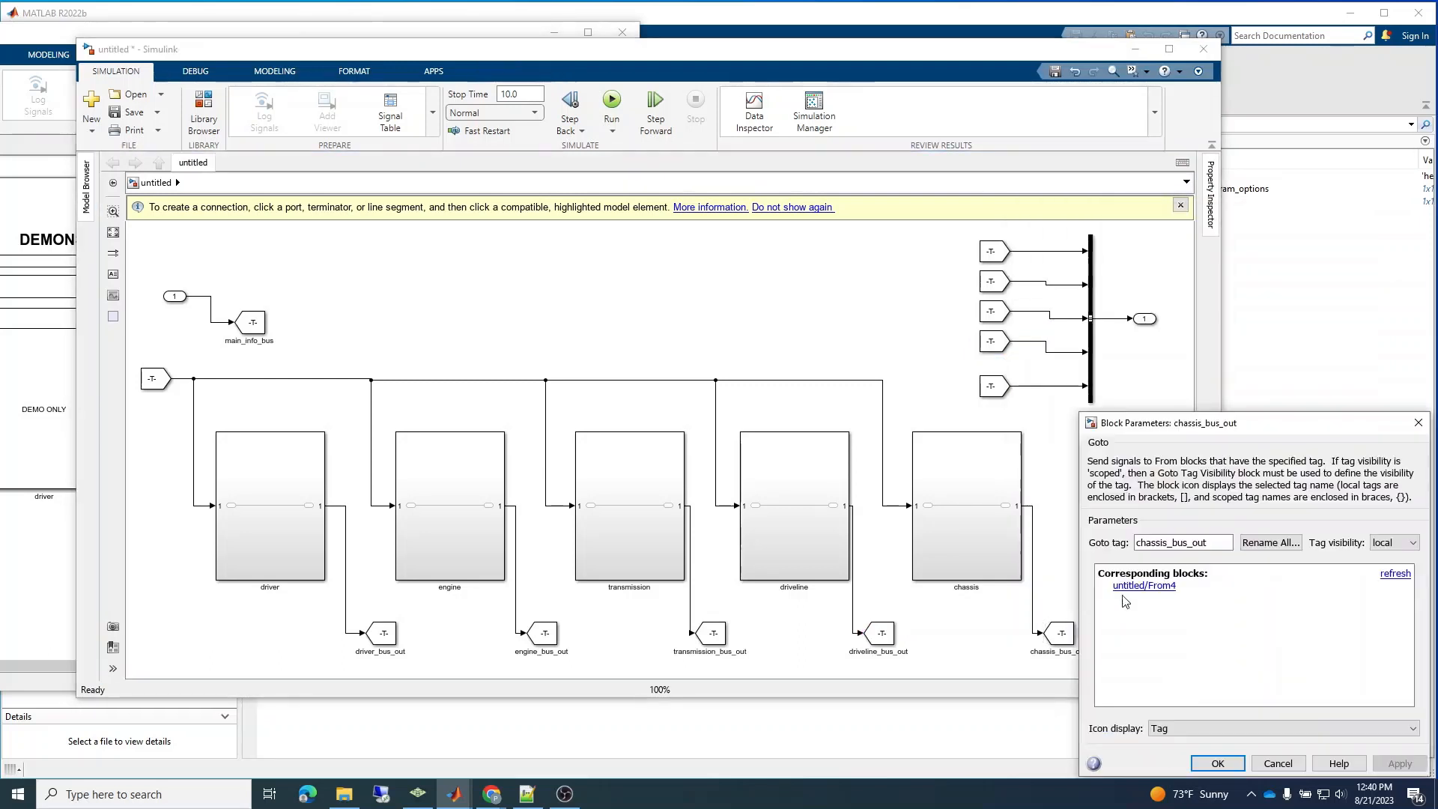
click(1215, 764)
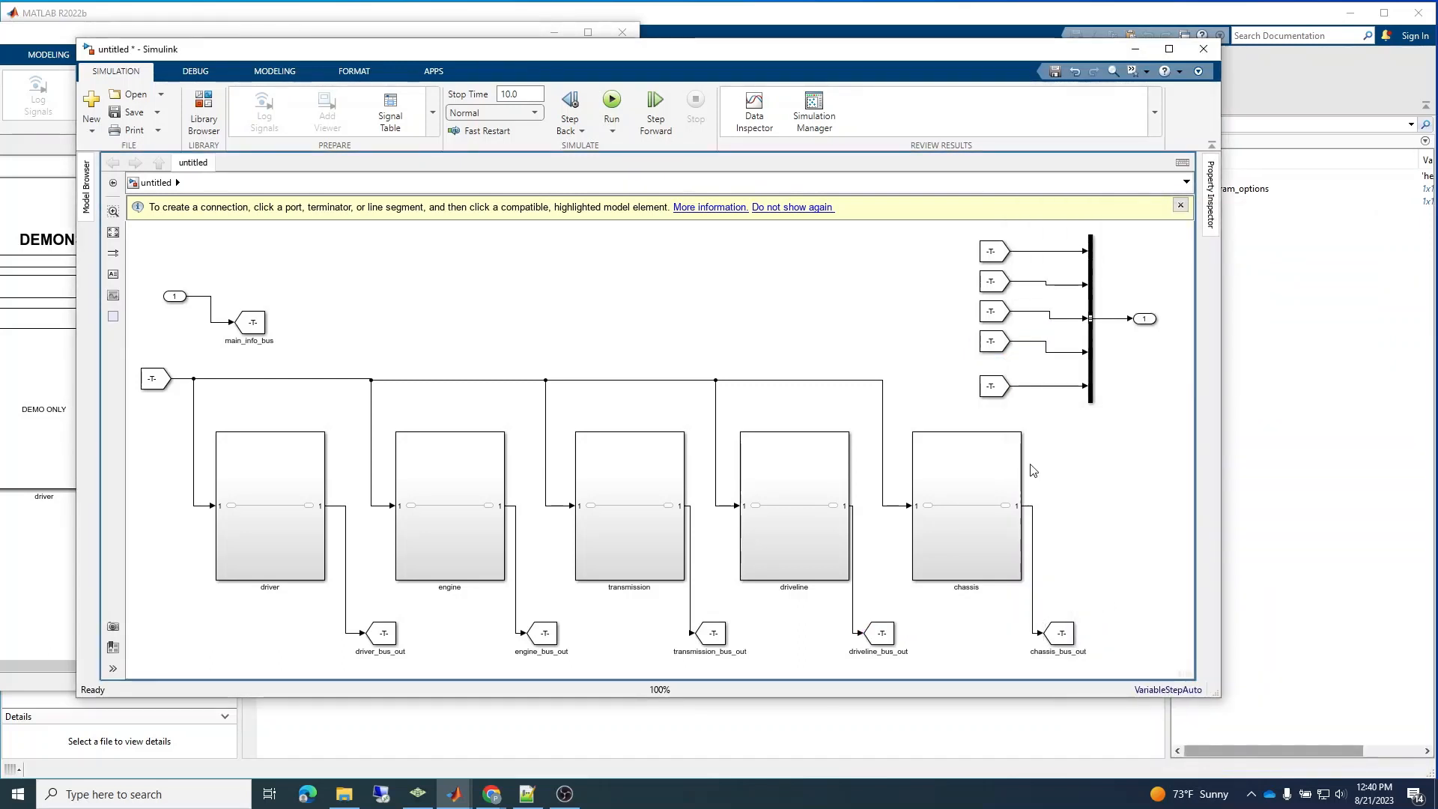
double_click(993, 386)
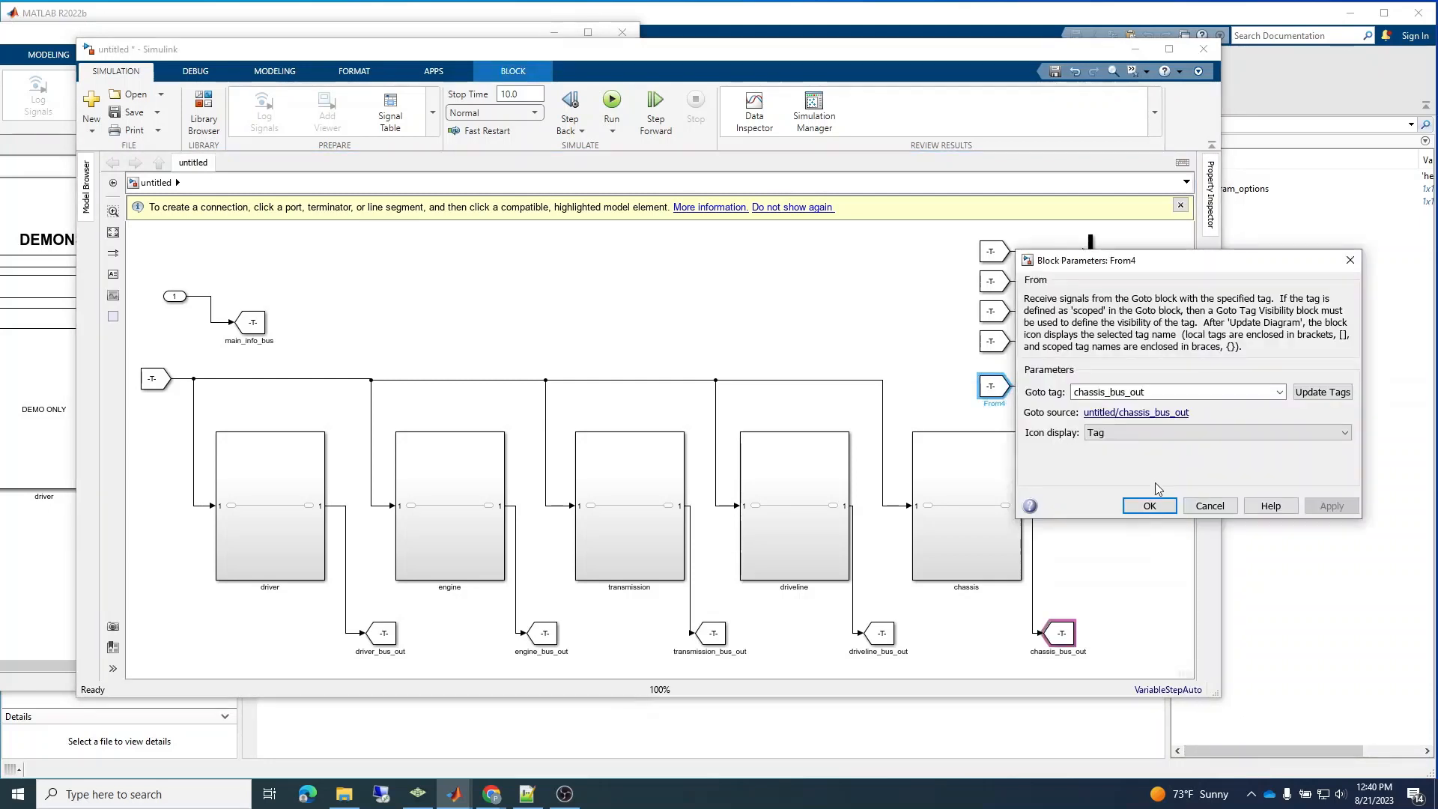
click(1150, 507)
click(1117, 496)
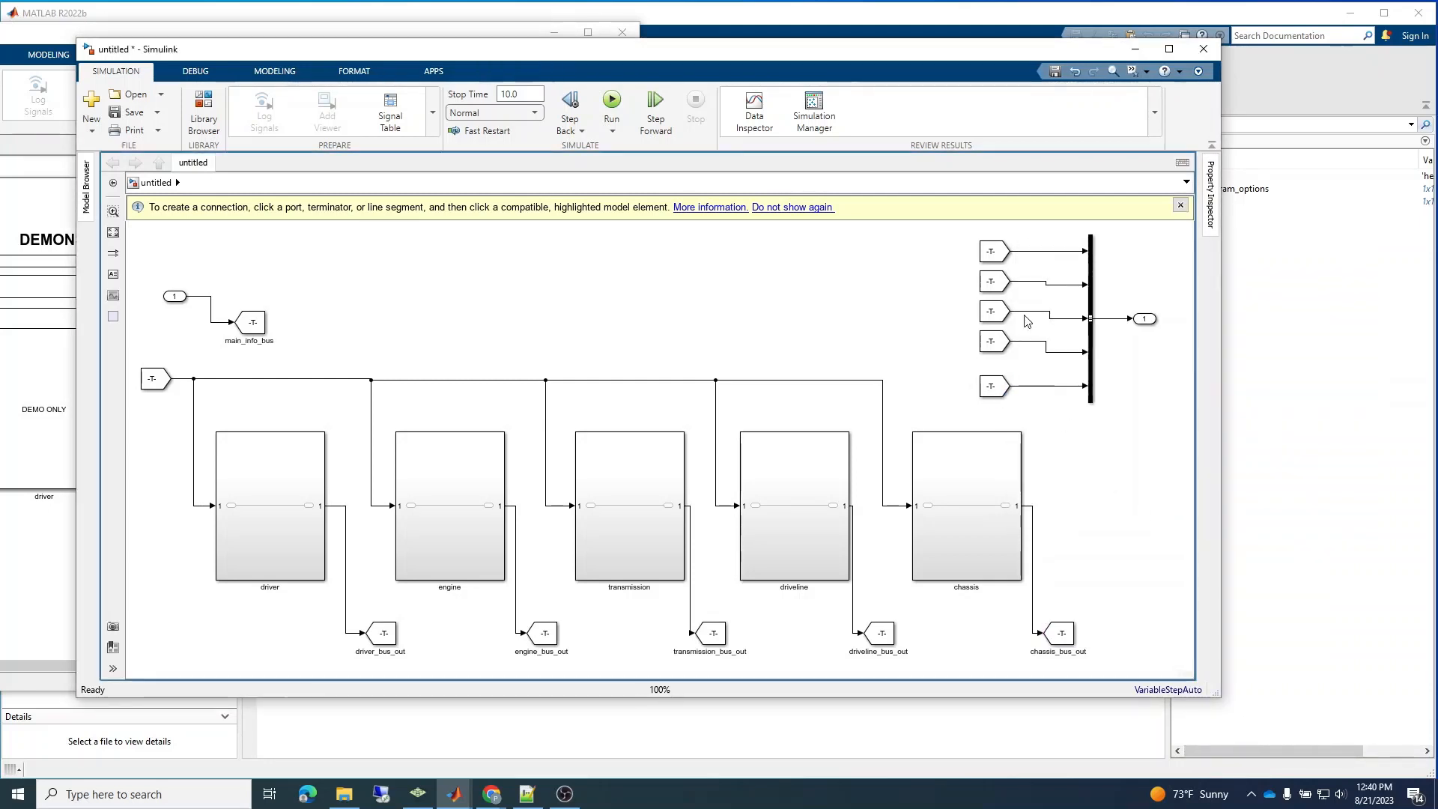
Align the second, third and fourth From blocks with their bus inputs so their signal lines run straight.
drag(998, 349, 999, 344)
click(988, 312)
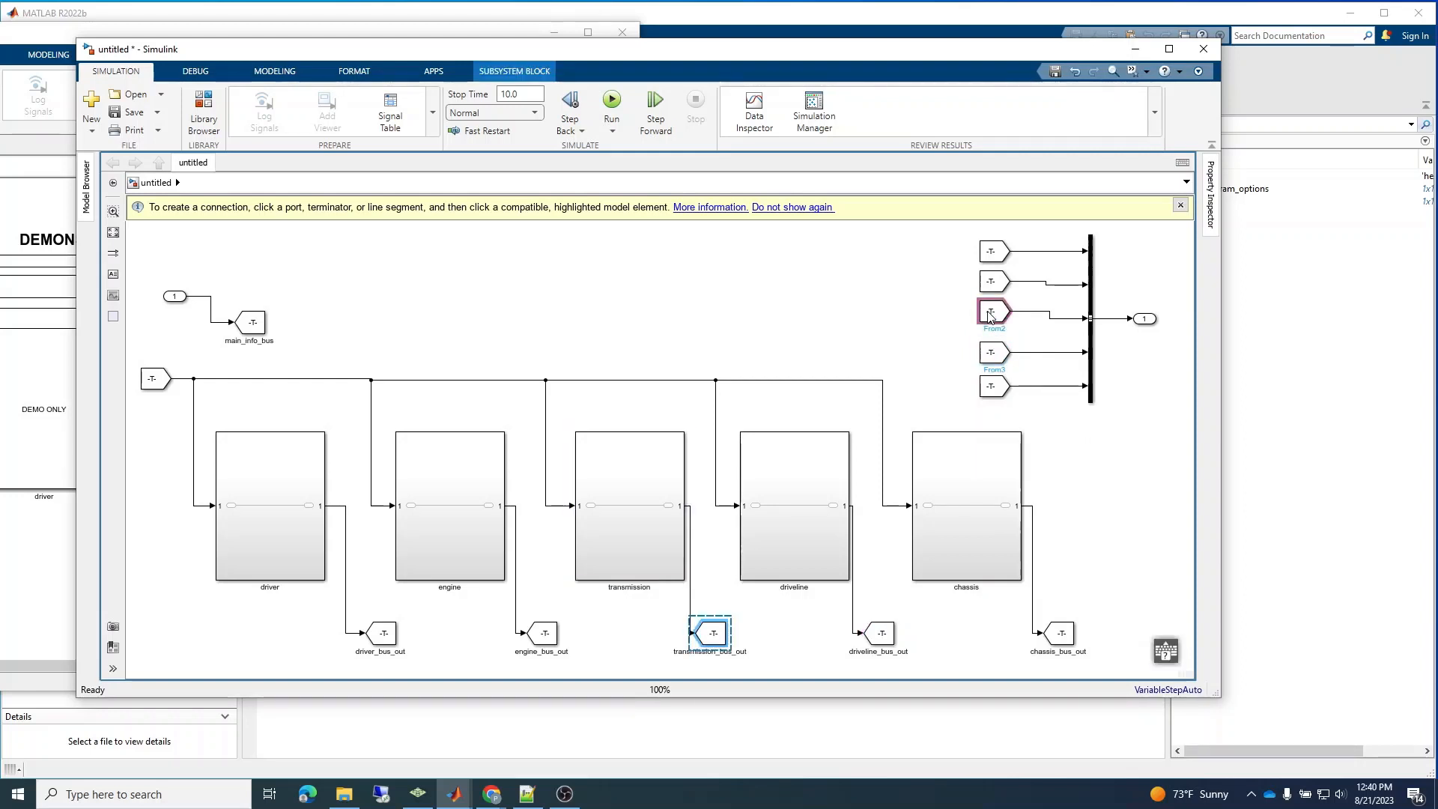
click(988, 312)
click(637, 494)
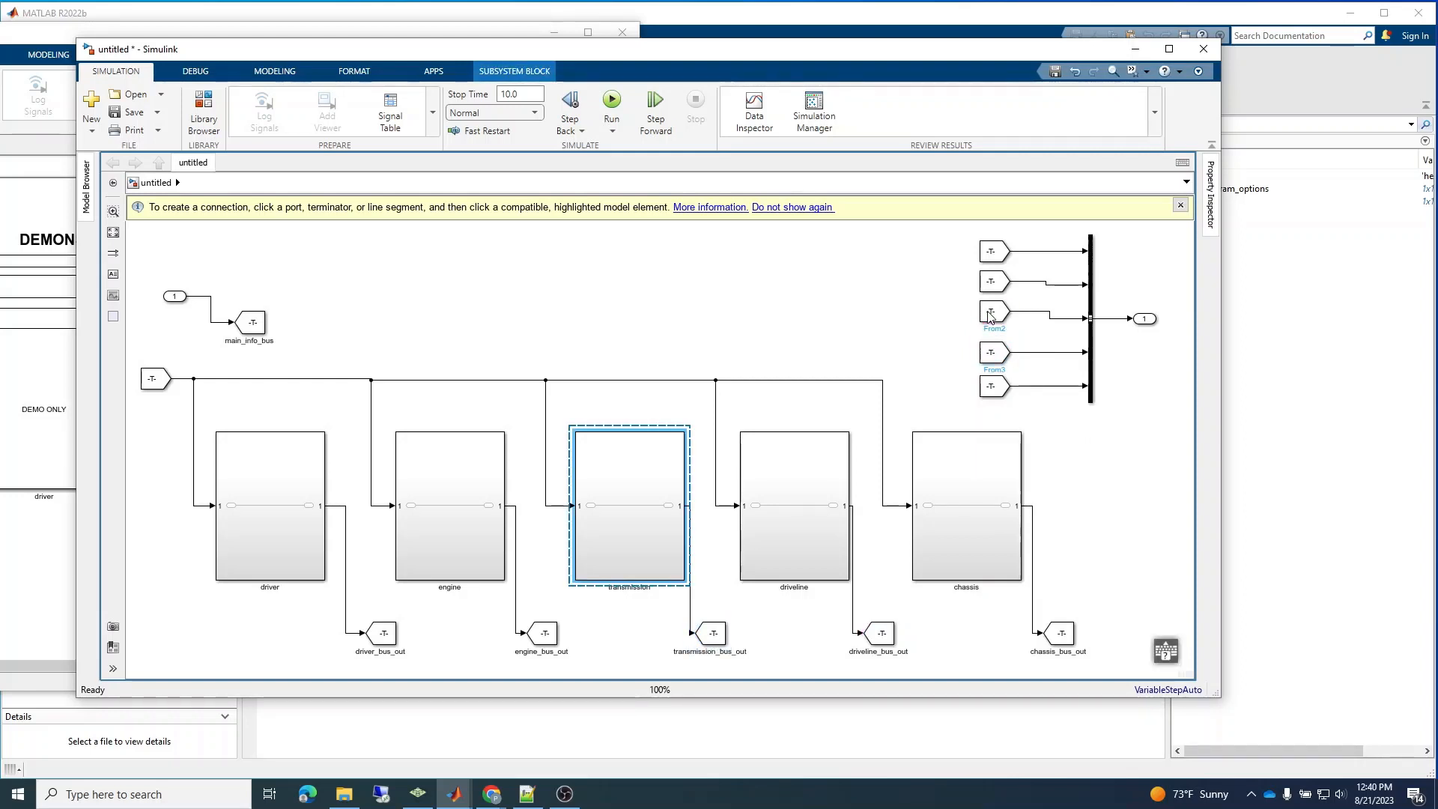
click(928, 321)
click(991, 313)
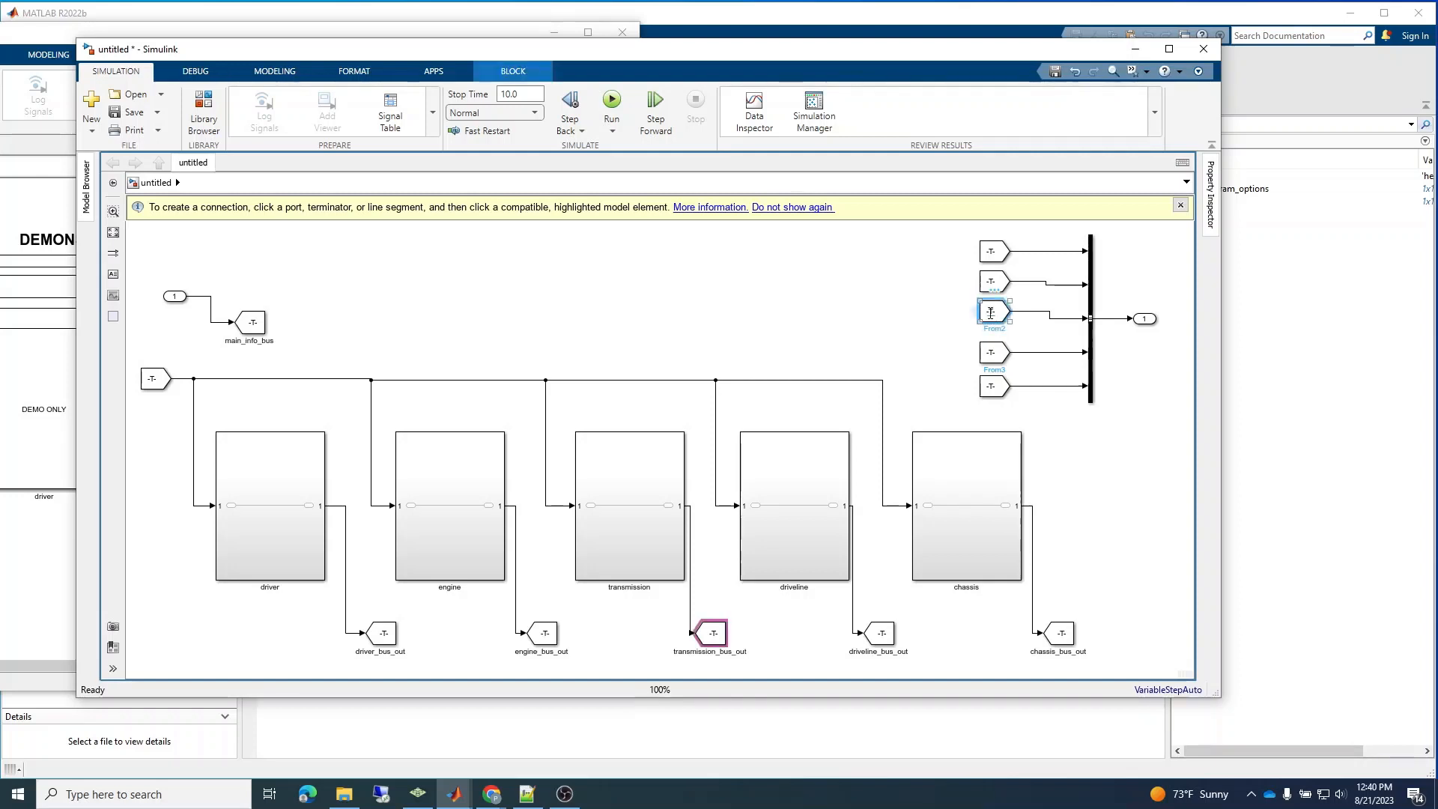
drag(1004, 322, 1000, 327)
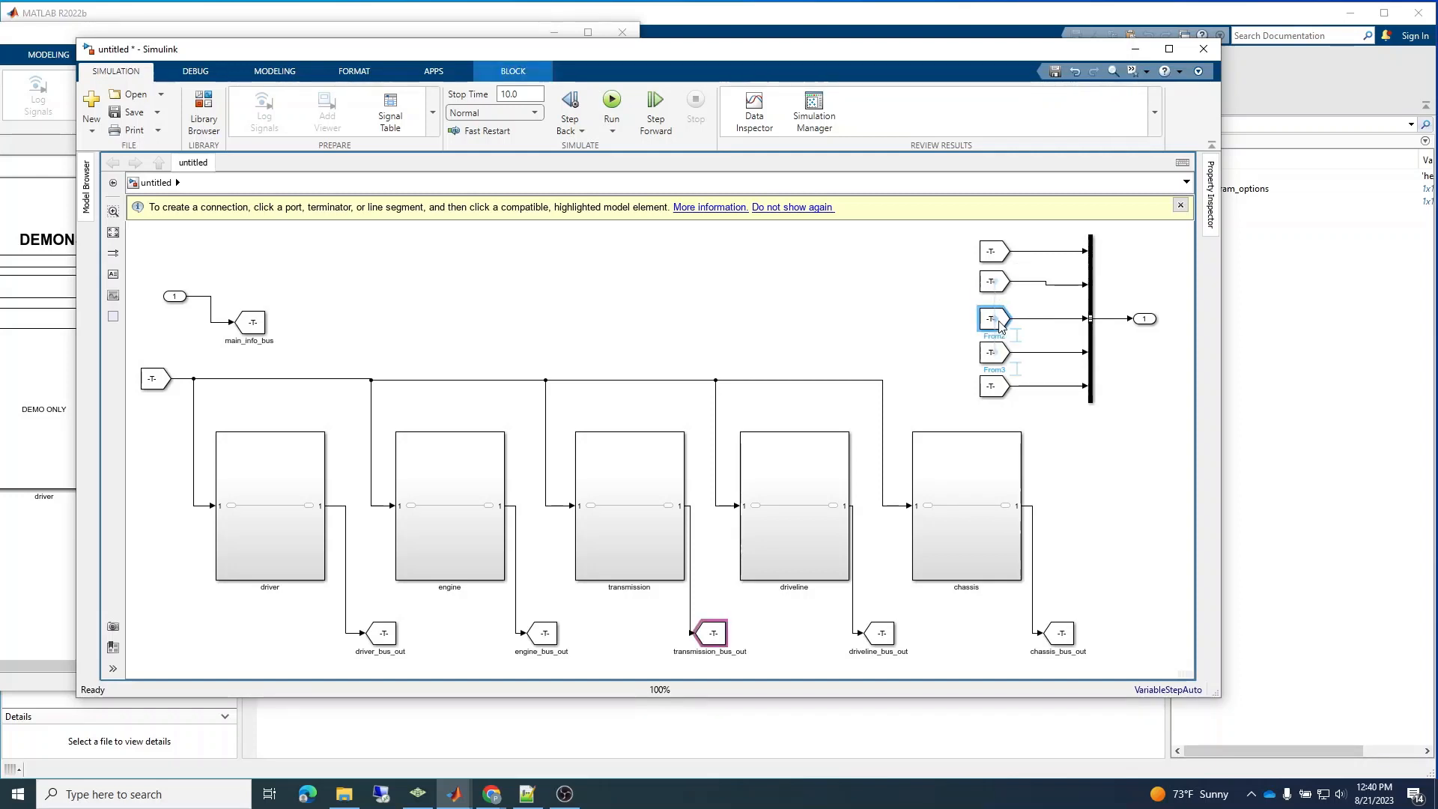
click(992, 281)
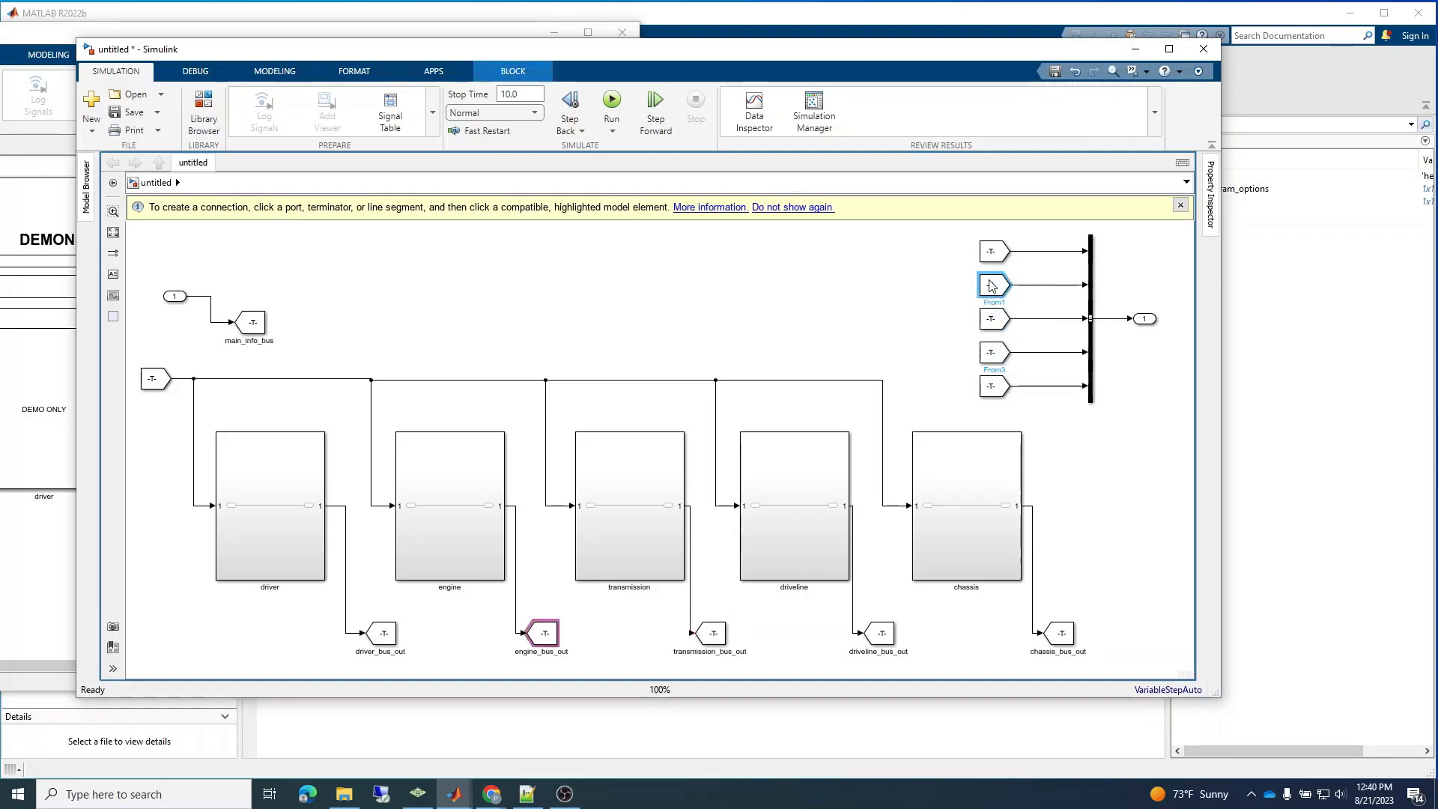
click(997, 251)
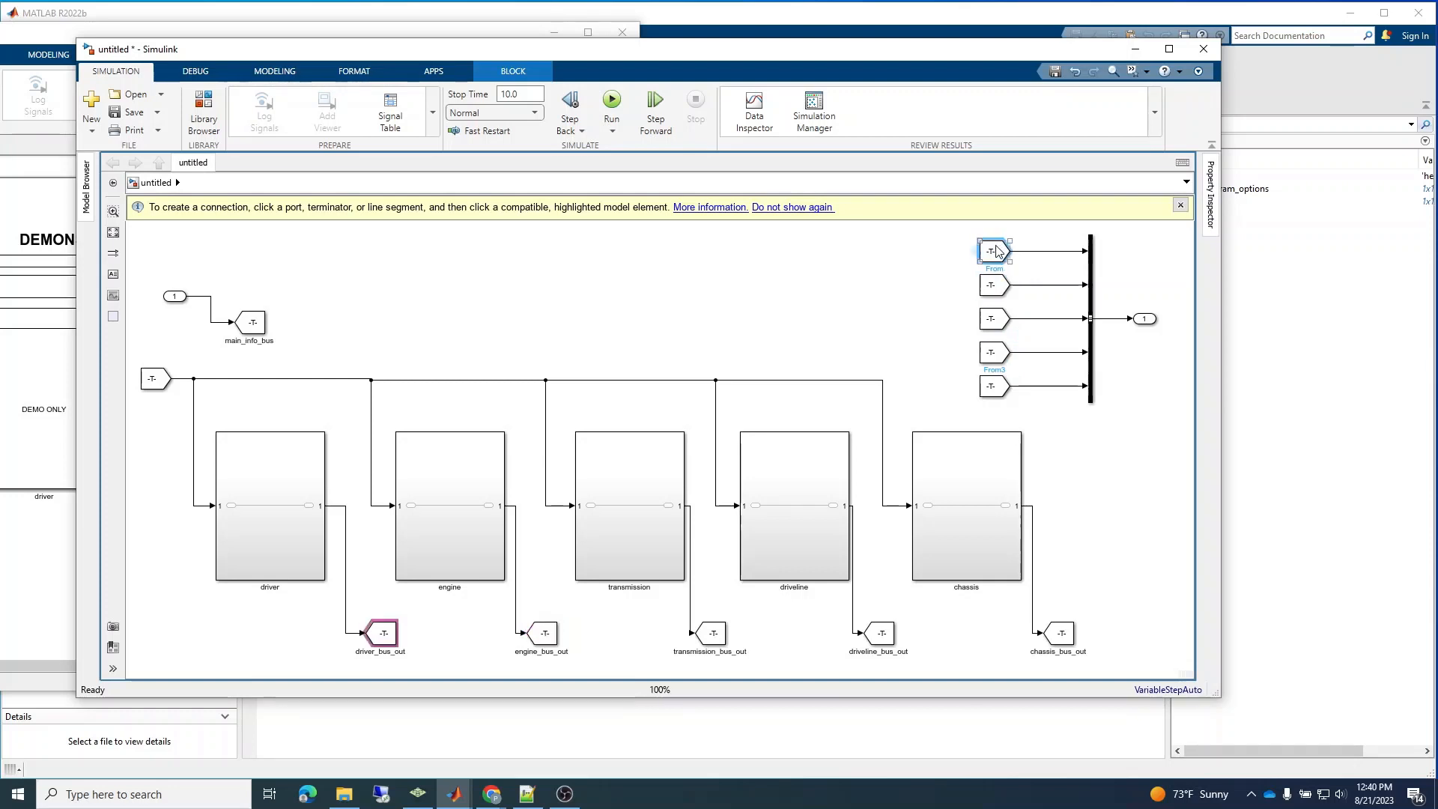
Shift all five From blocks together to the left, lengthening their signal lines to the bus block.
click(942, 267)
drag(954, 240, 1013, 418)
click(1066, 456)
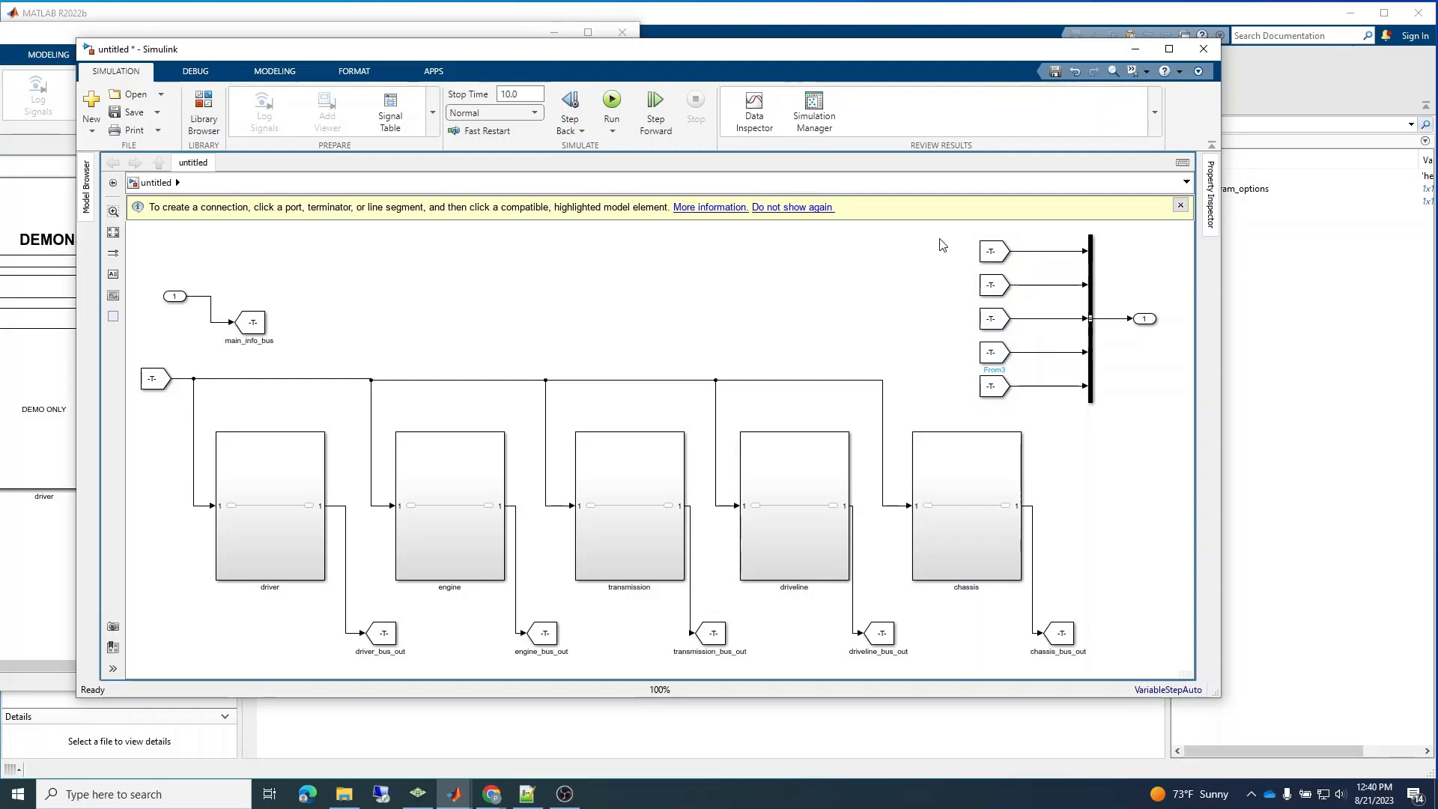
drag(954, 235, 1012, 416)
key(Left)
key(Left)
key(Left)
key(Left)
key(Left)
key(Left)
key(Left)
key(Left)
key(Left)
key(Left)
key(Left)
key(Left)
key(Left)
key(Left)
key(Left)
key(Left)
key(Left)
key(Left)
key(Left)
key(Left)
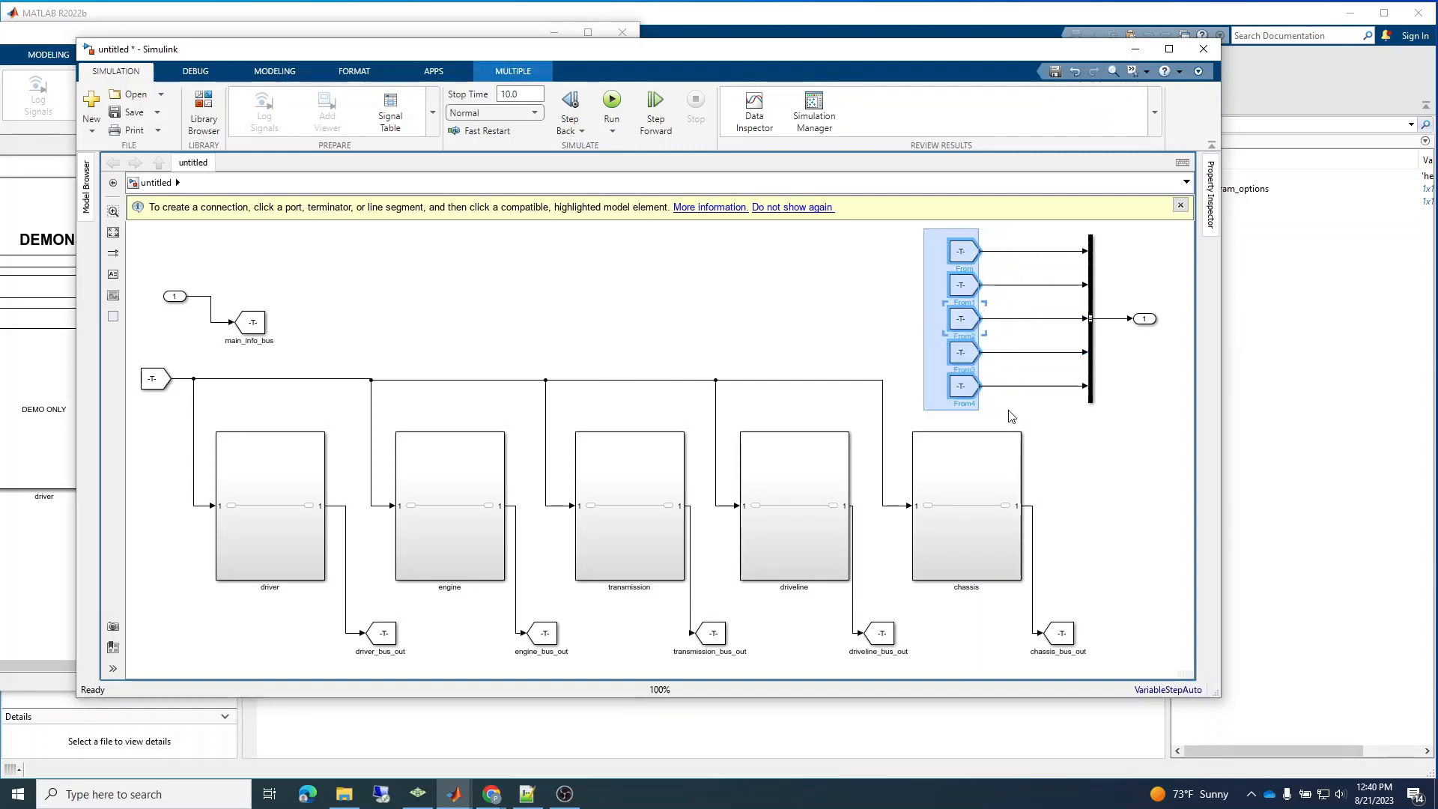
key(Left)
key(Left)
key(Left)
key(Left)
key(Left)
key(Left)
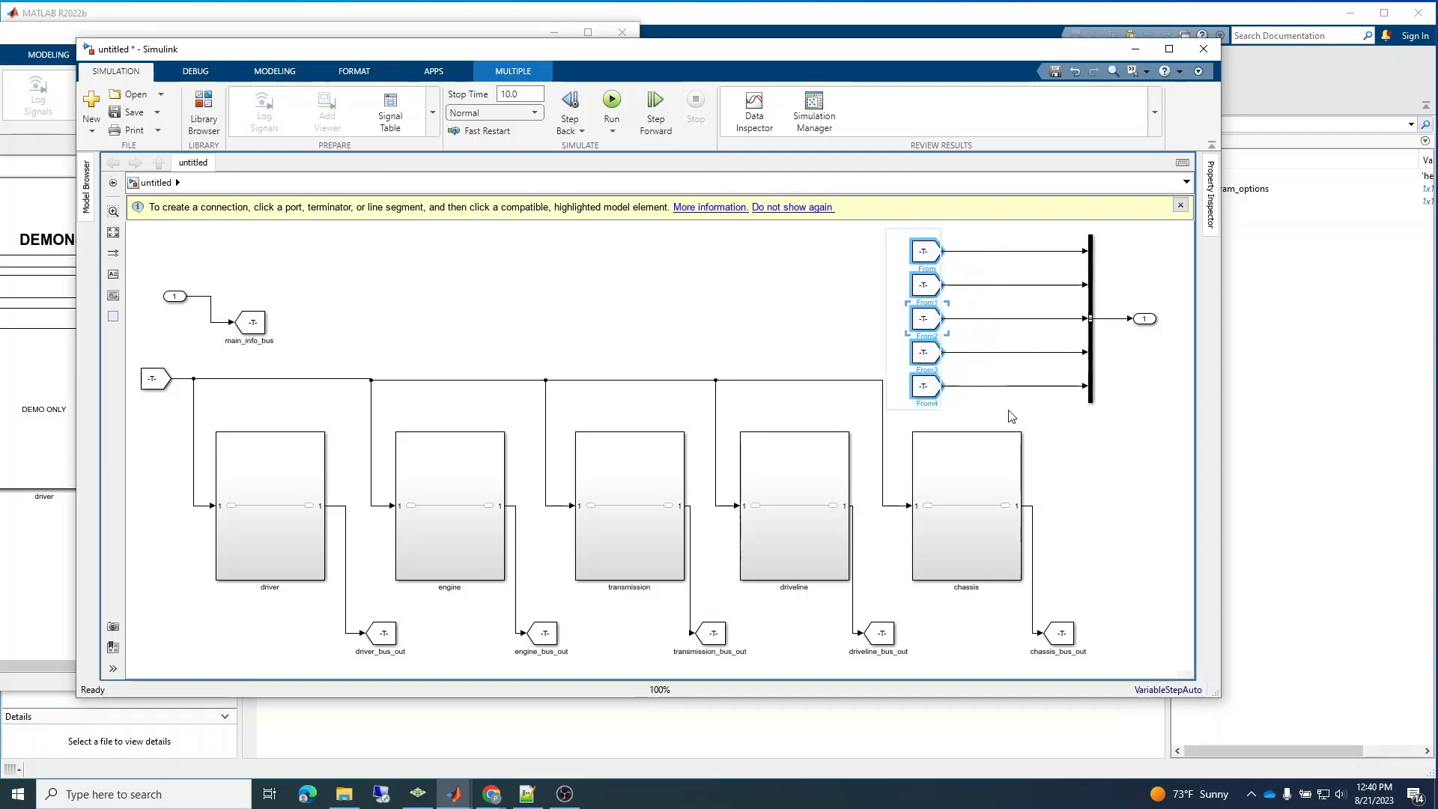
click(1071, 487)
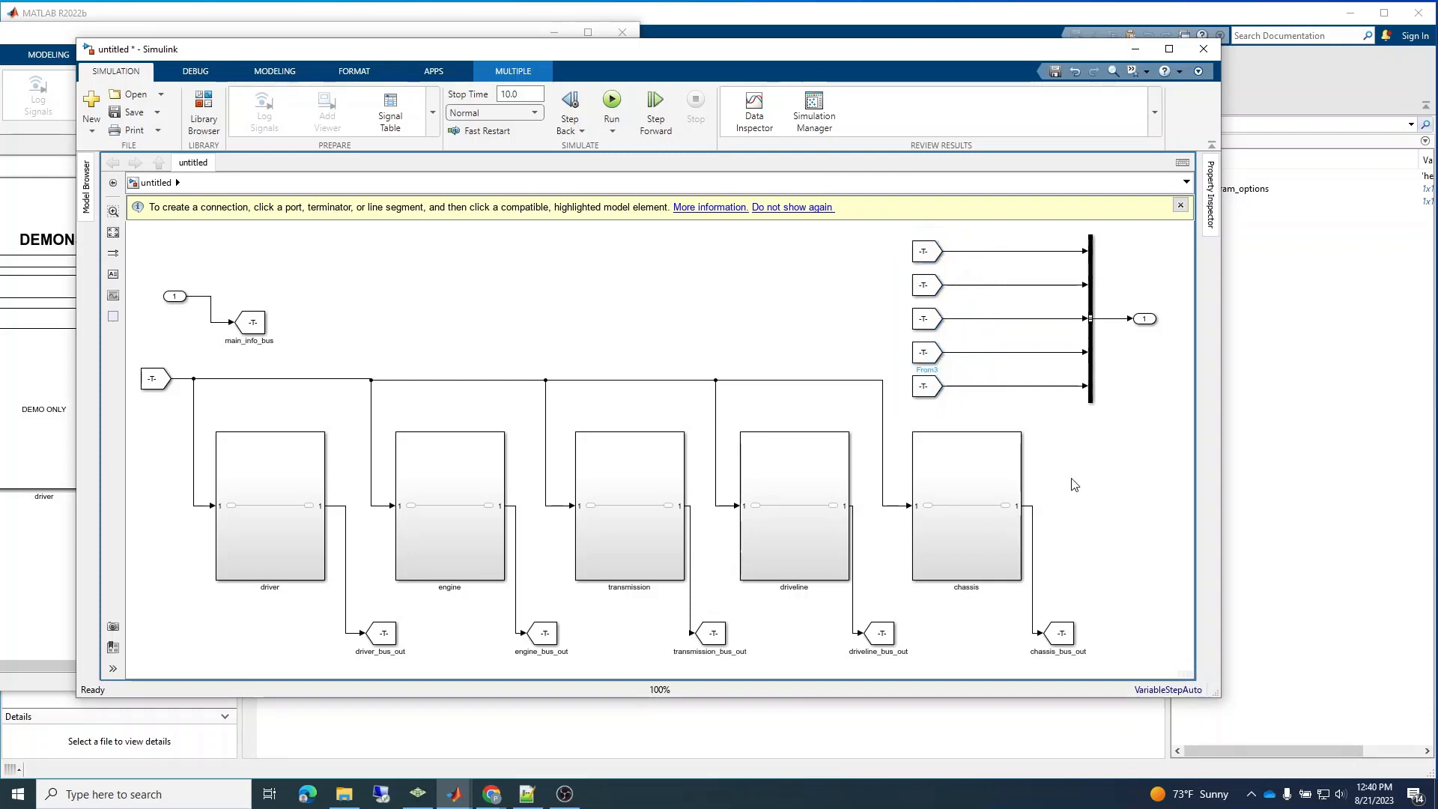
Move the first From block further left of the other four and open a name label on its signal line.
click(261, 328)
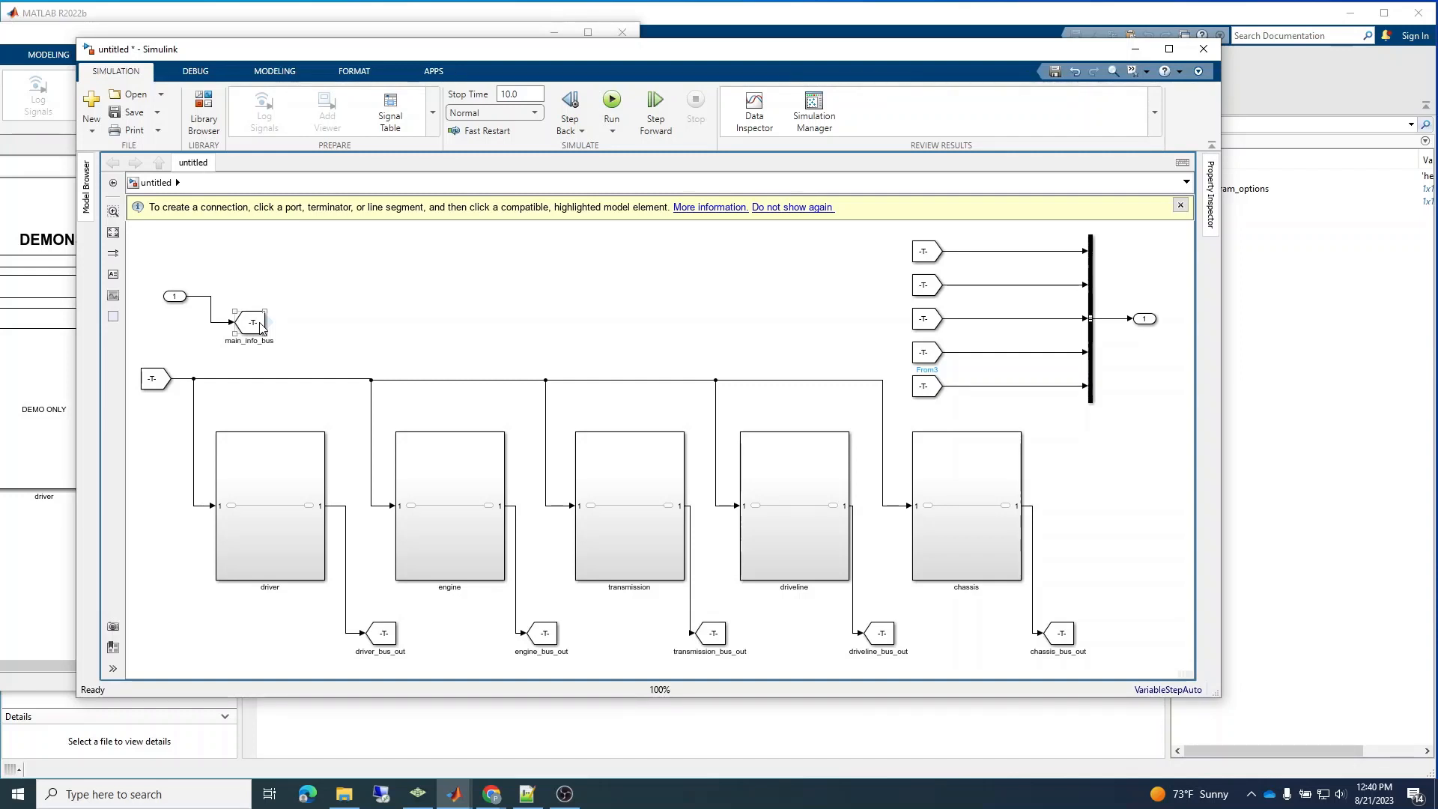
click(673, 344)
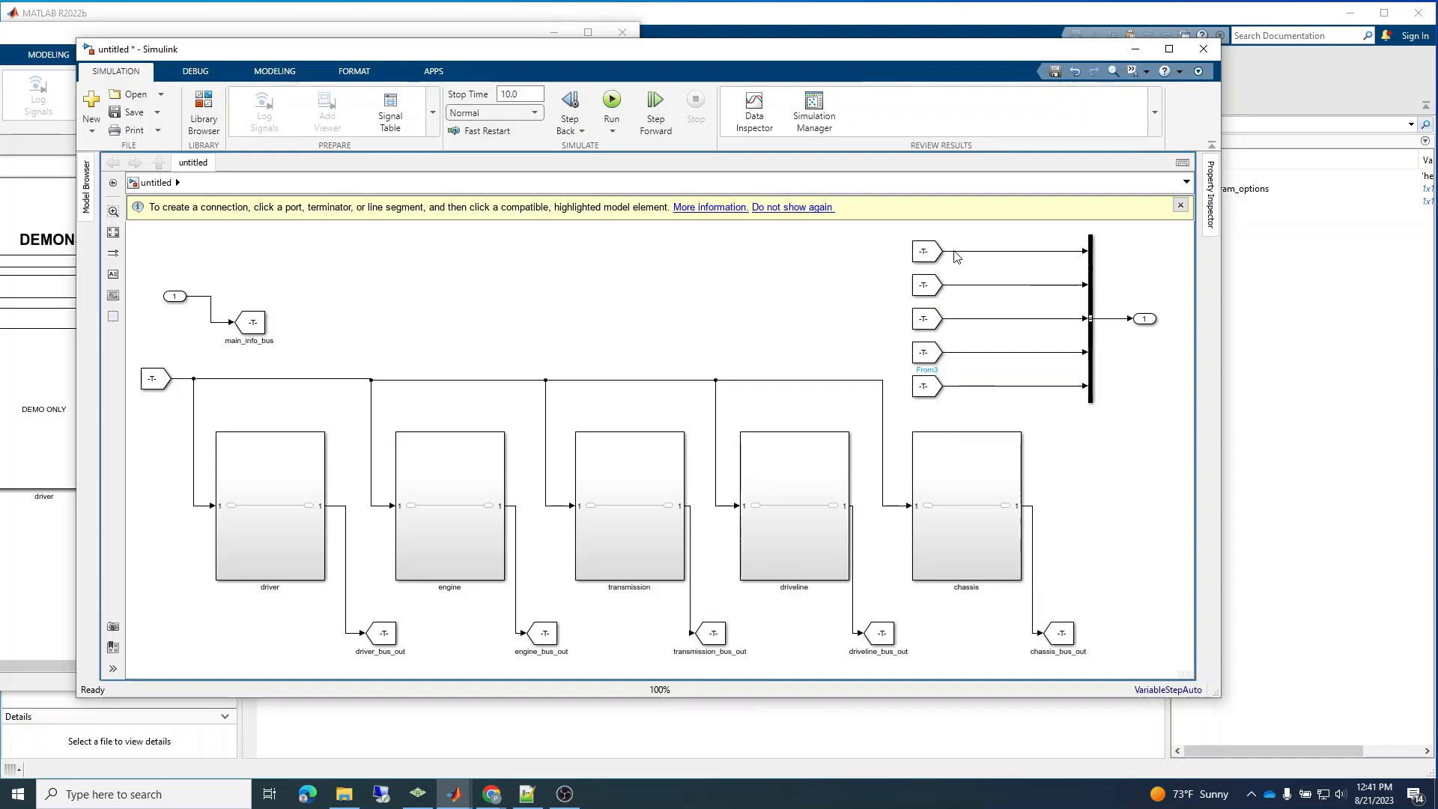
drag(923, 257, 892, 262)
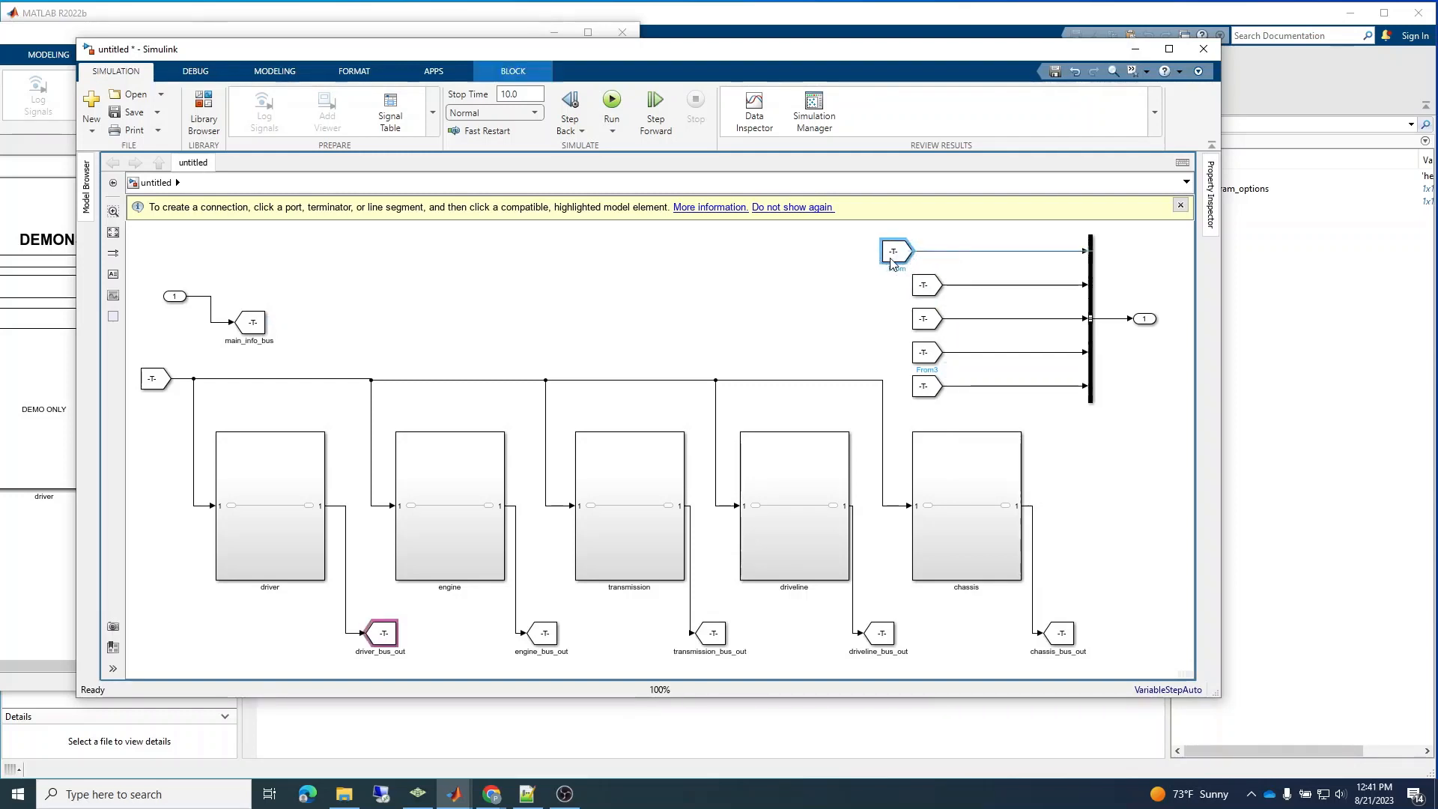
double_click(934, 254)
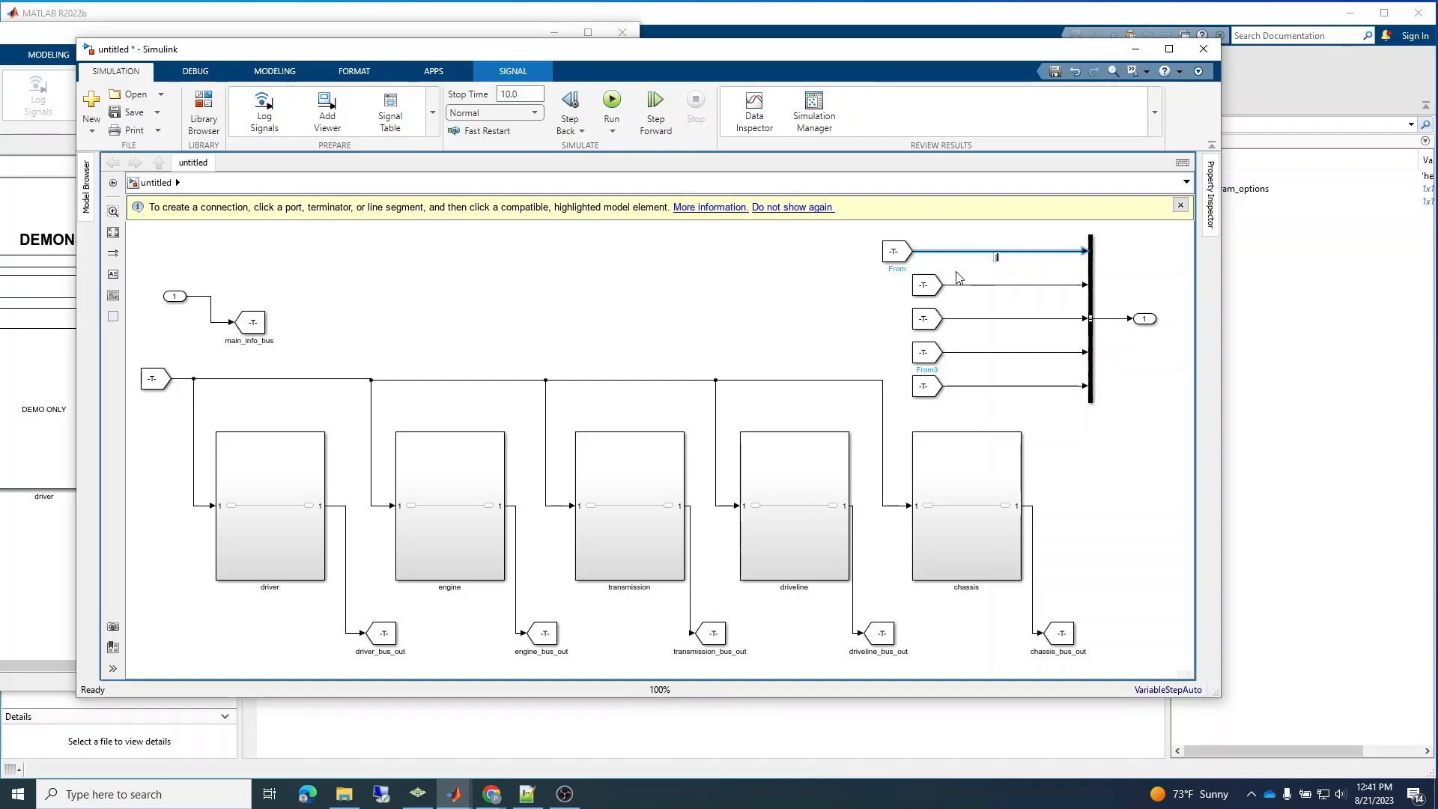
scroll(957, 277, up, 1)
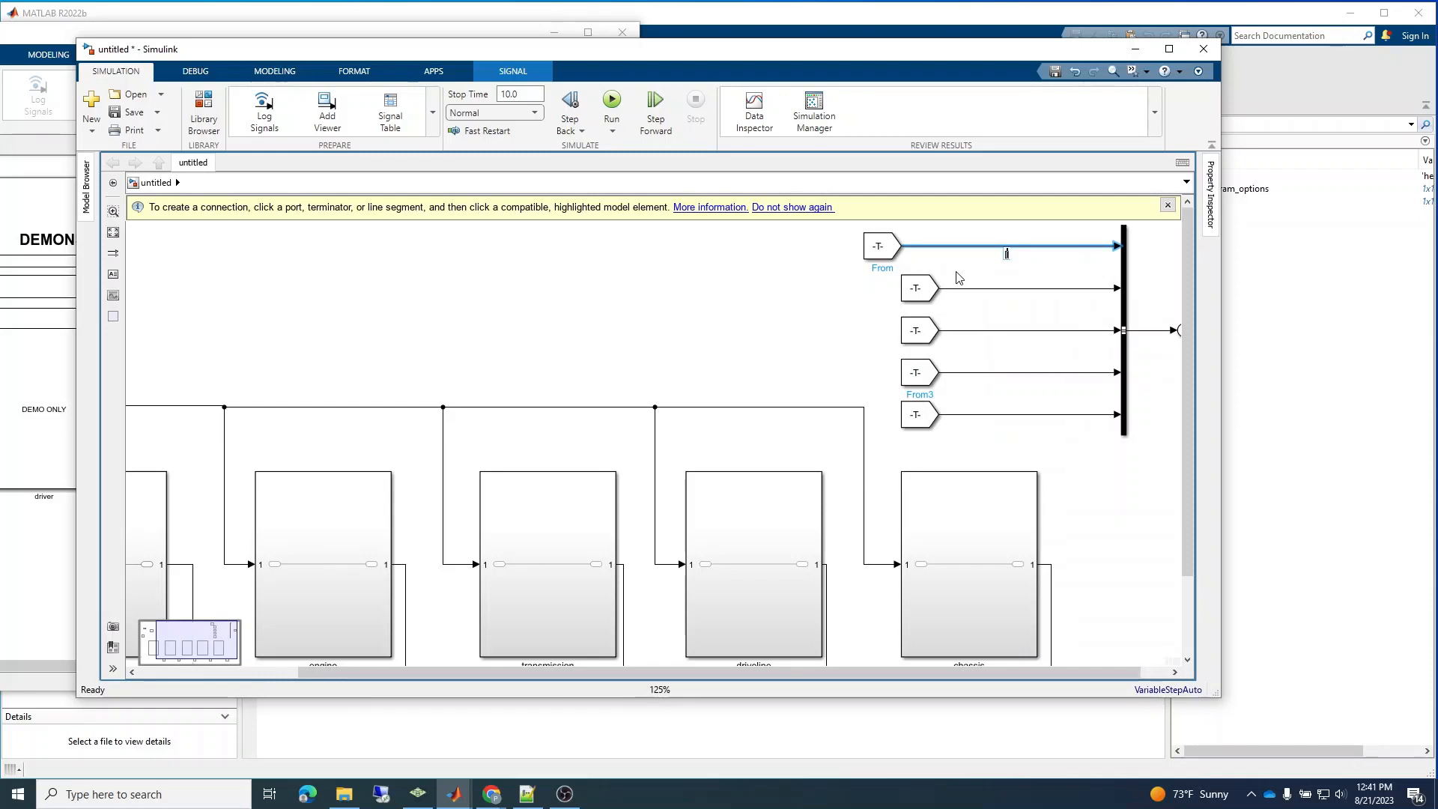
middle_click(1137, 274)
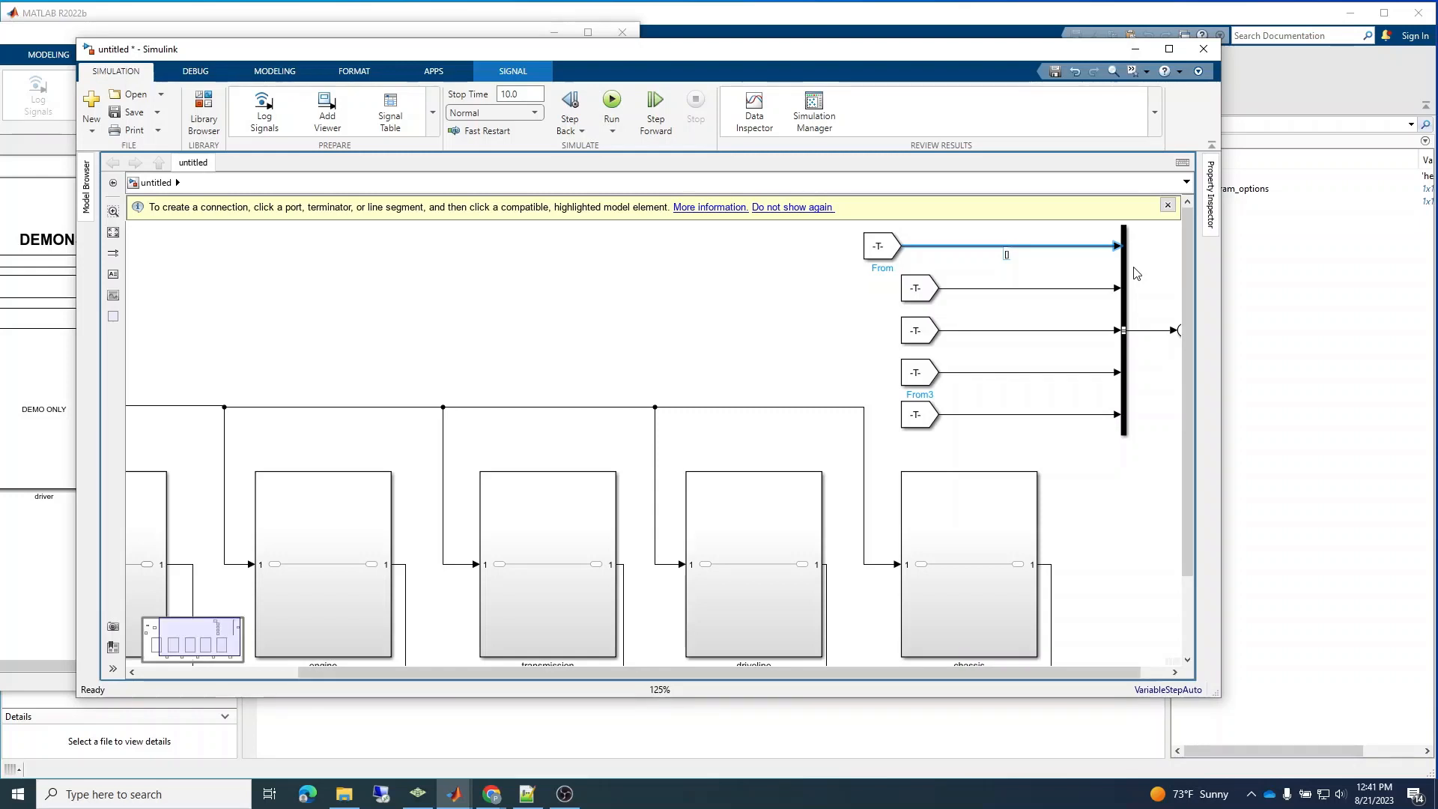
click(1044, 258)
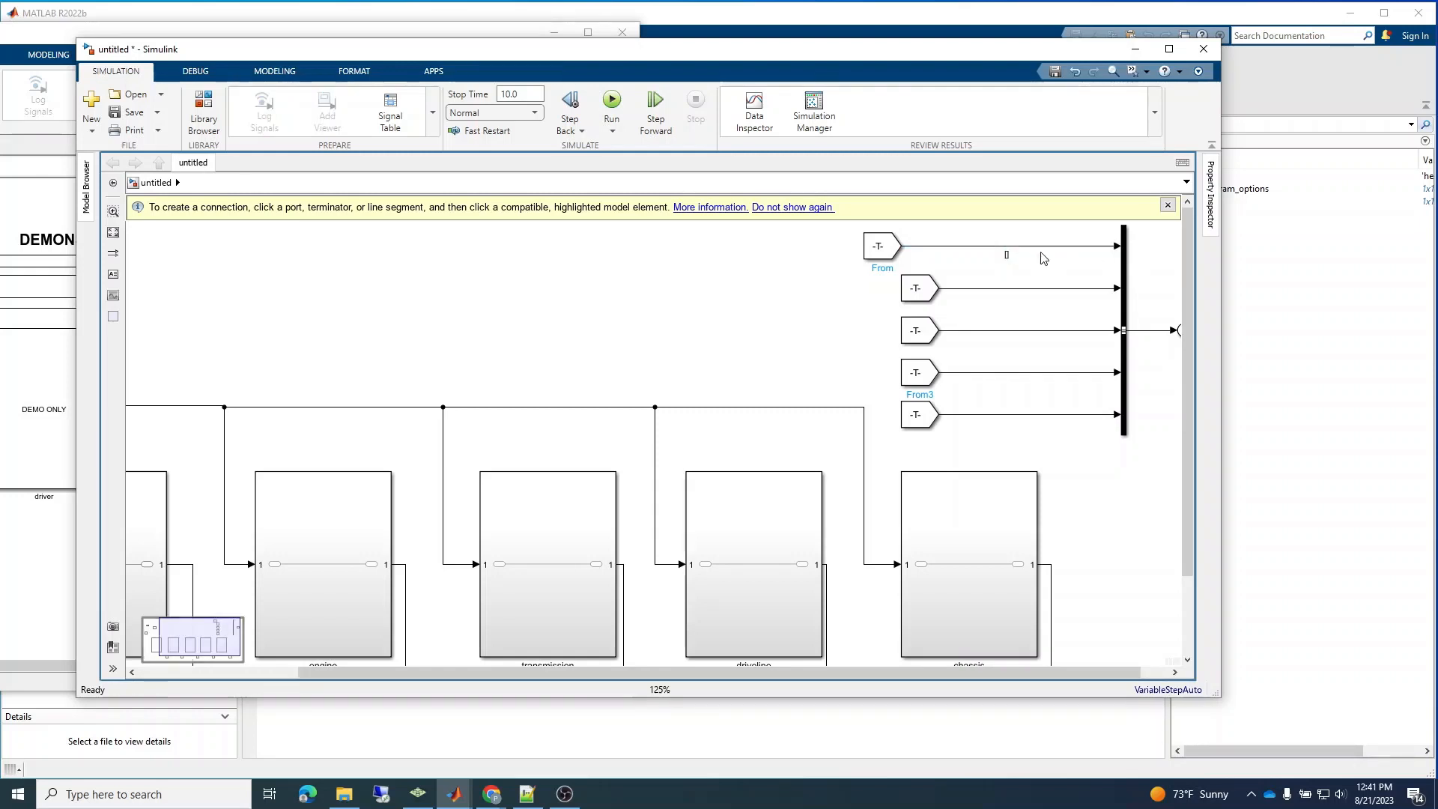
Maximize the model window, dismiss the connection hint, and enlarge the view of the From blocks and their signal lines.
click(1113, 73)
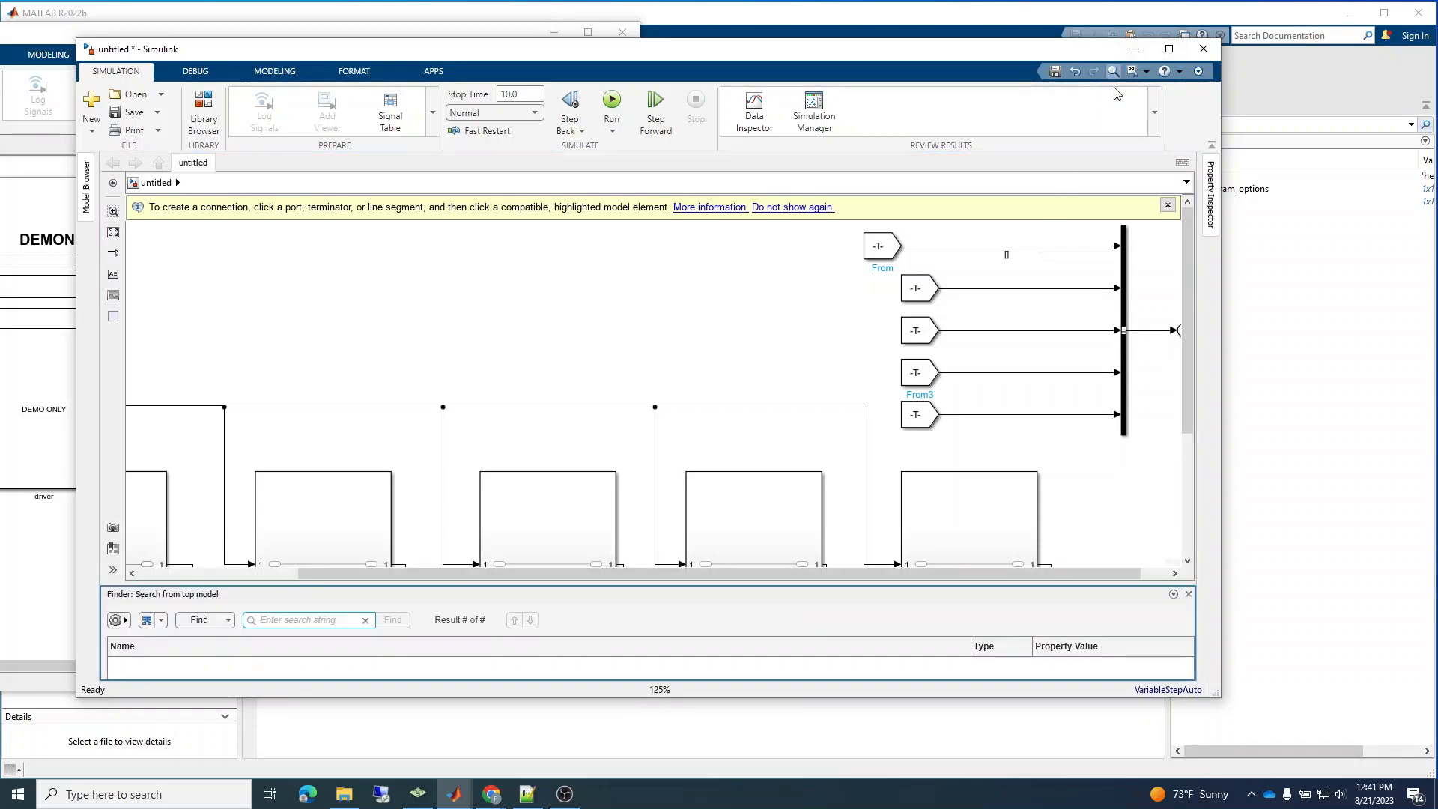
click(1189, 594)
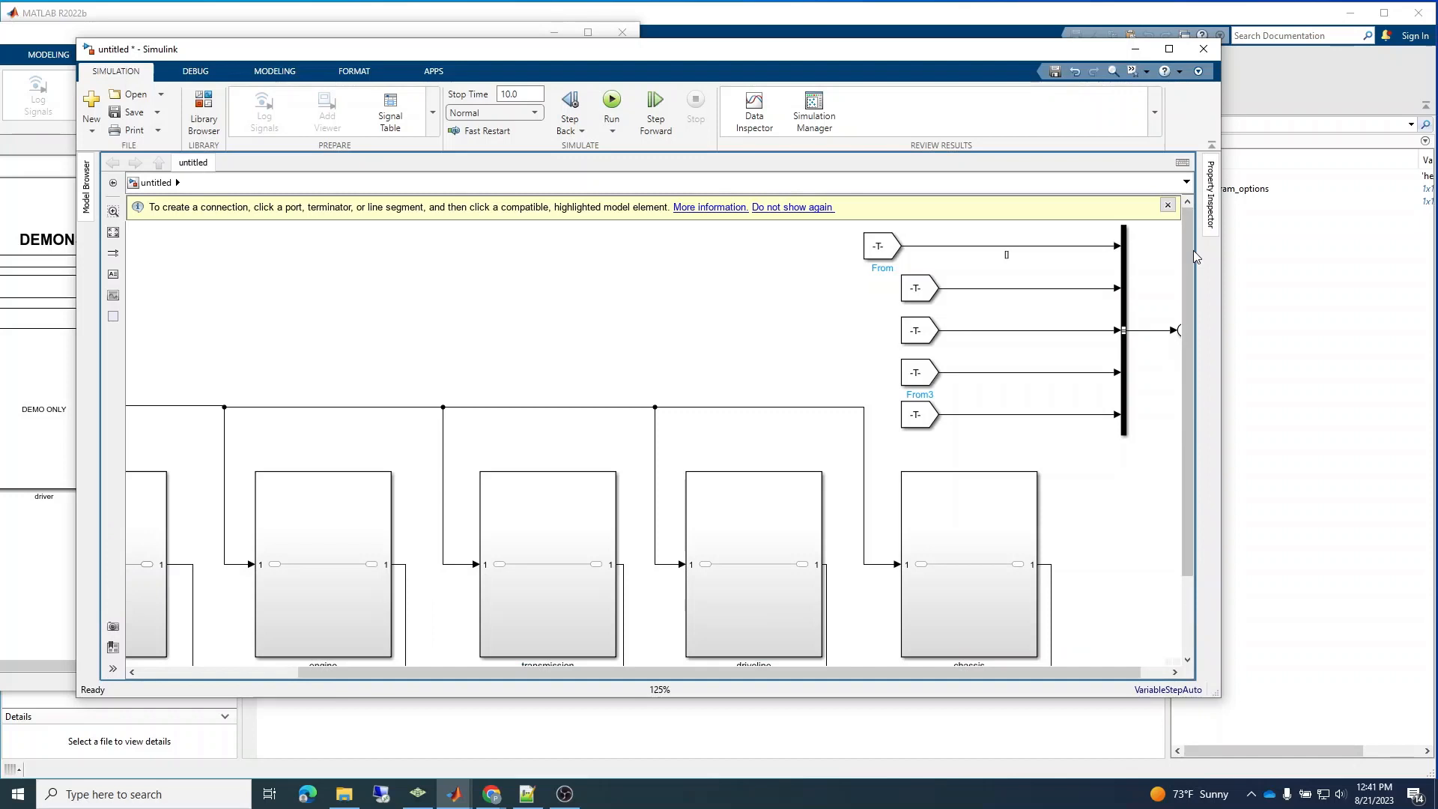
click(1169, 49)
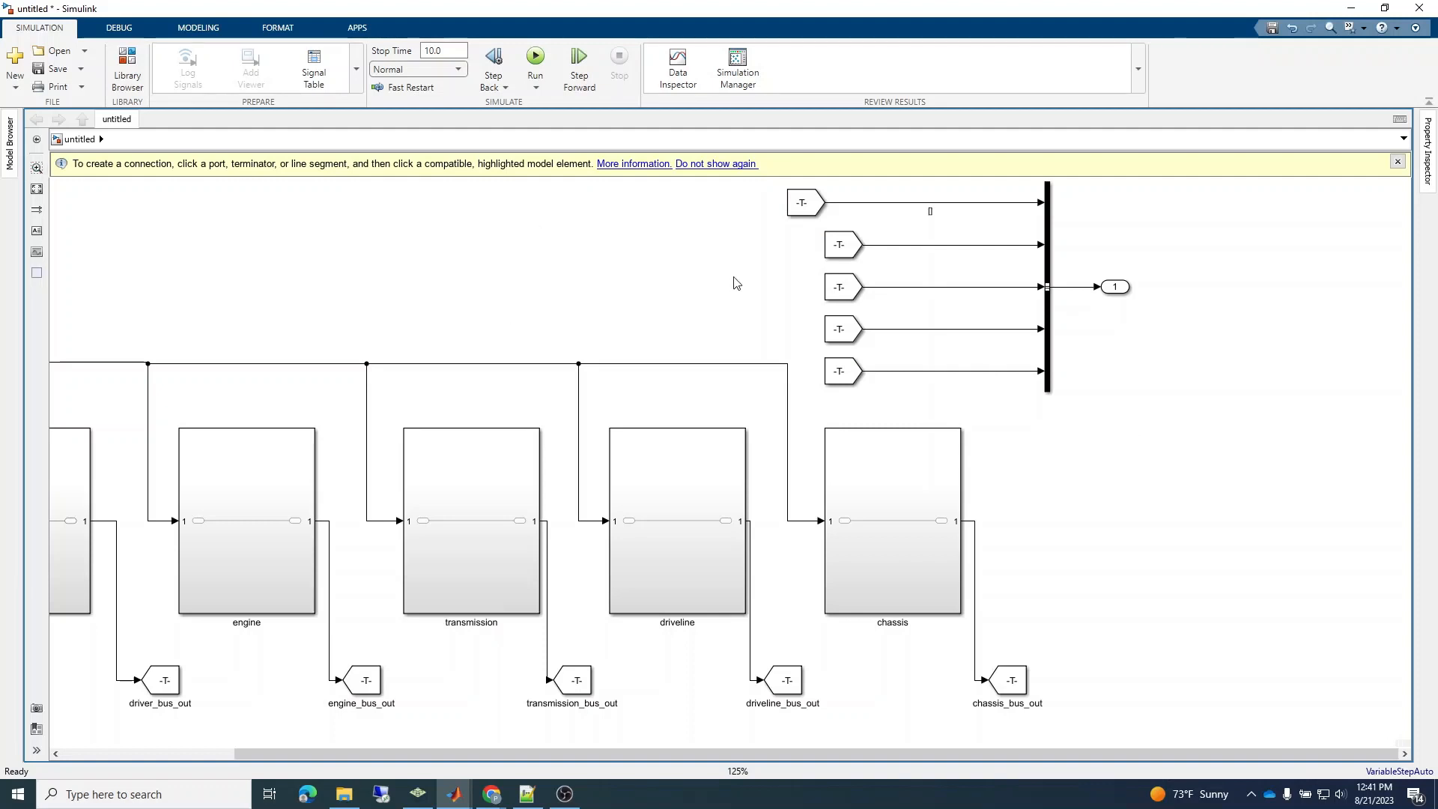
click(1398, 162)
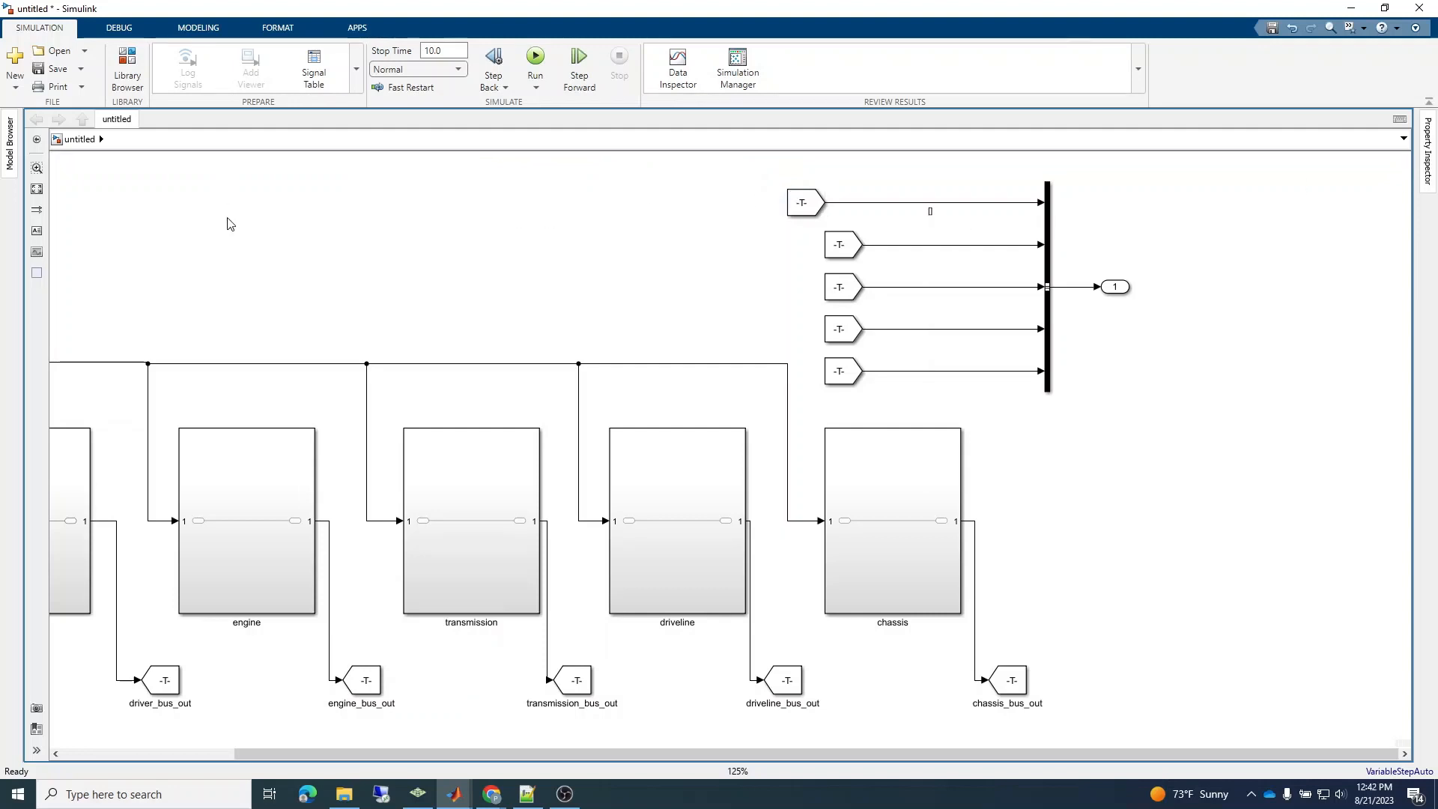
key(ctrl+plus)
key(ctrl+plus)
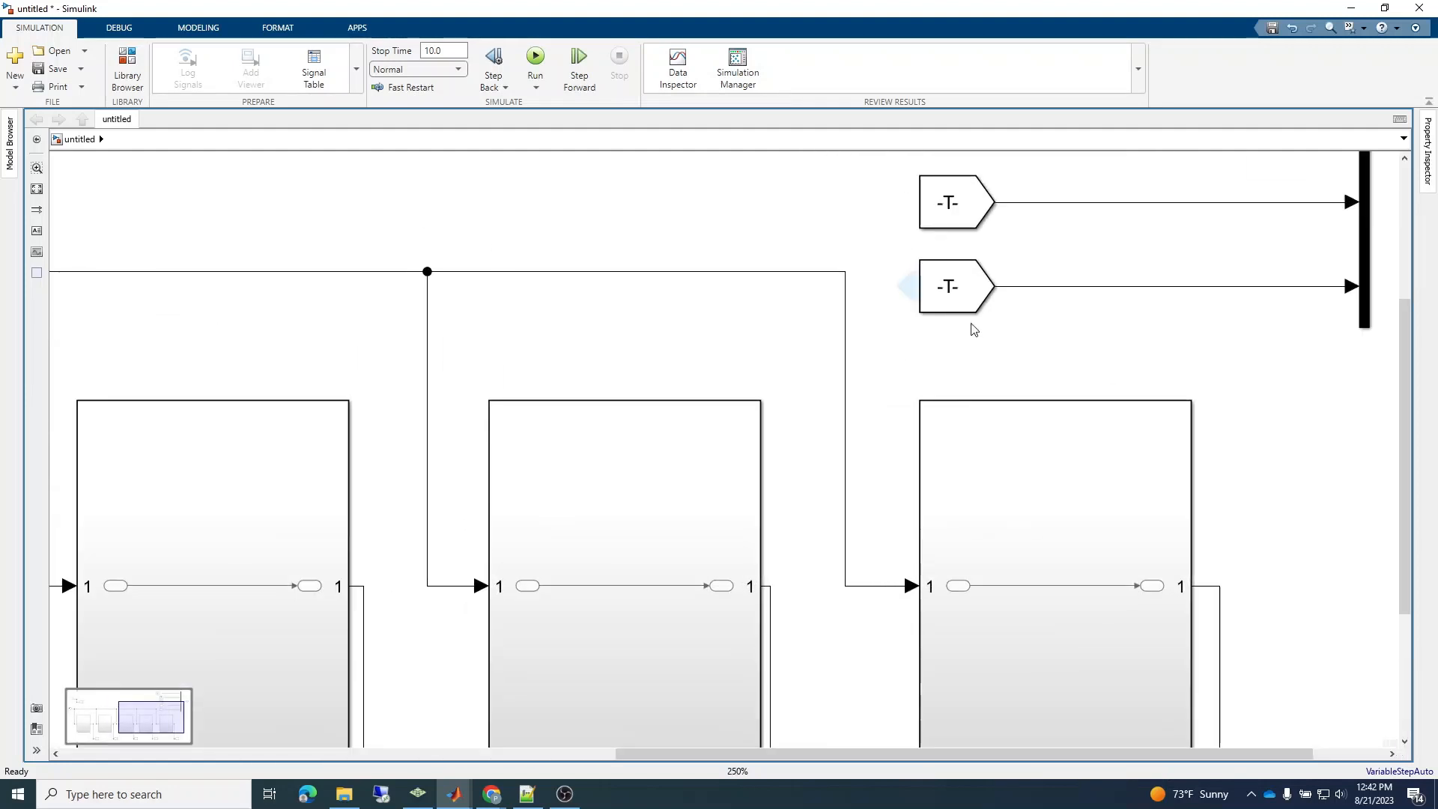
scroll(1409, 429, up, 5)
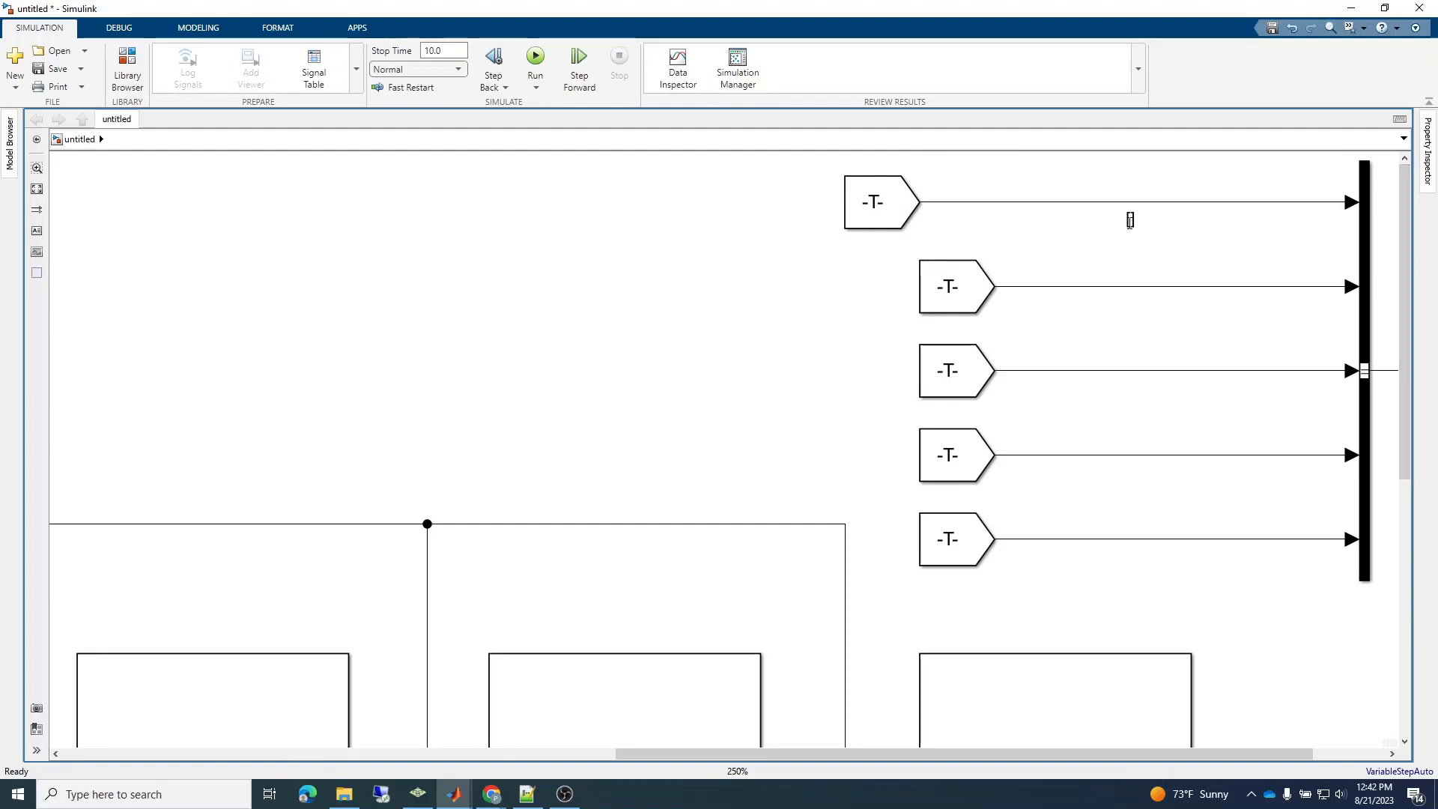
Enter the label [bus_name="",type="",gui_visible="false"] on the first From block's signal line.
click(1128, 219)
text(bus_name=)
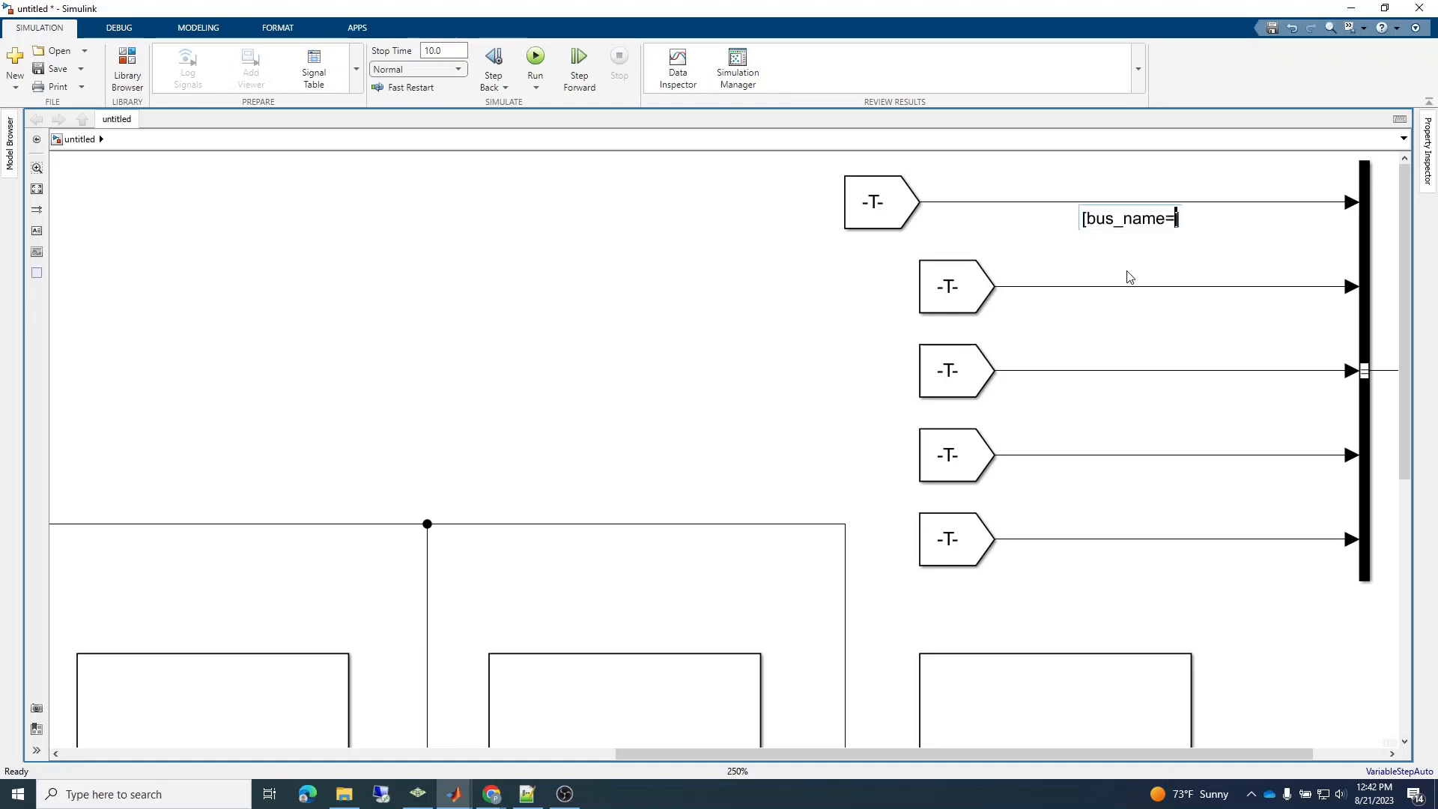
text("",)
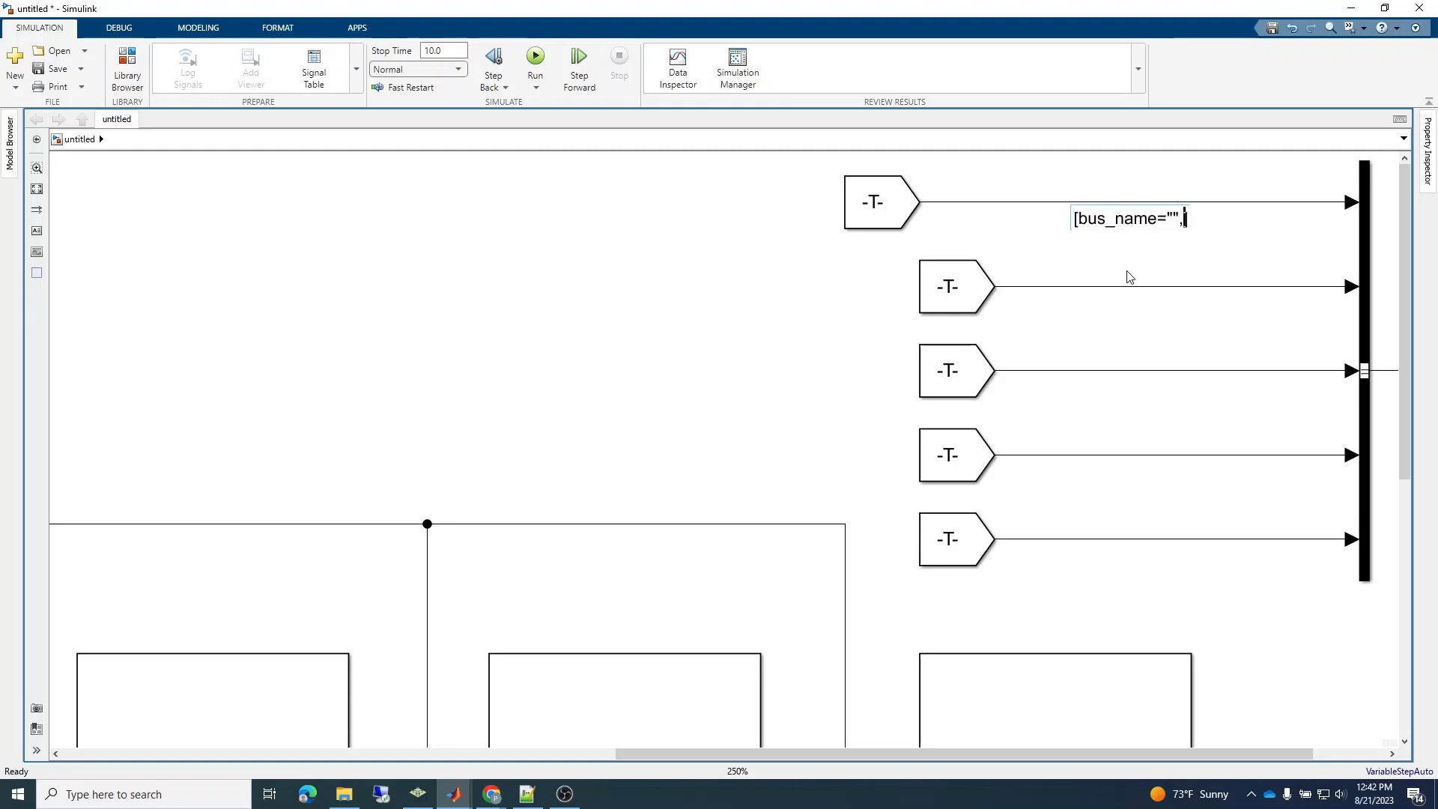
text(ty)
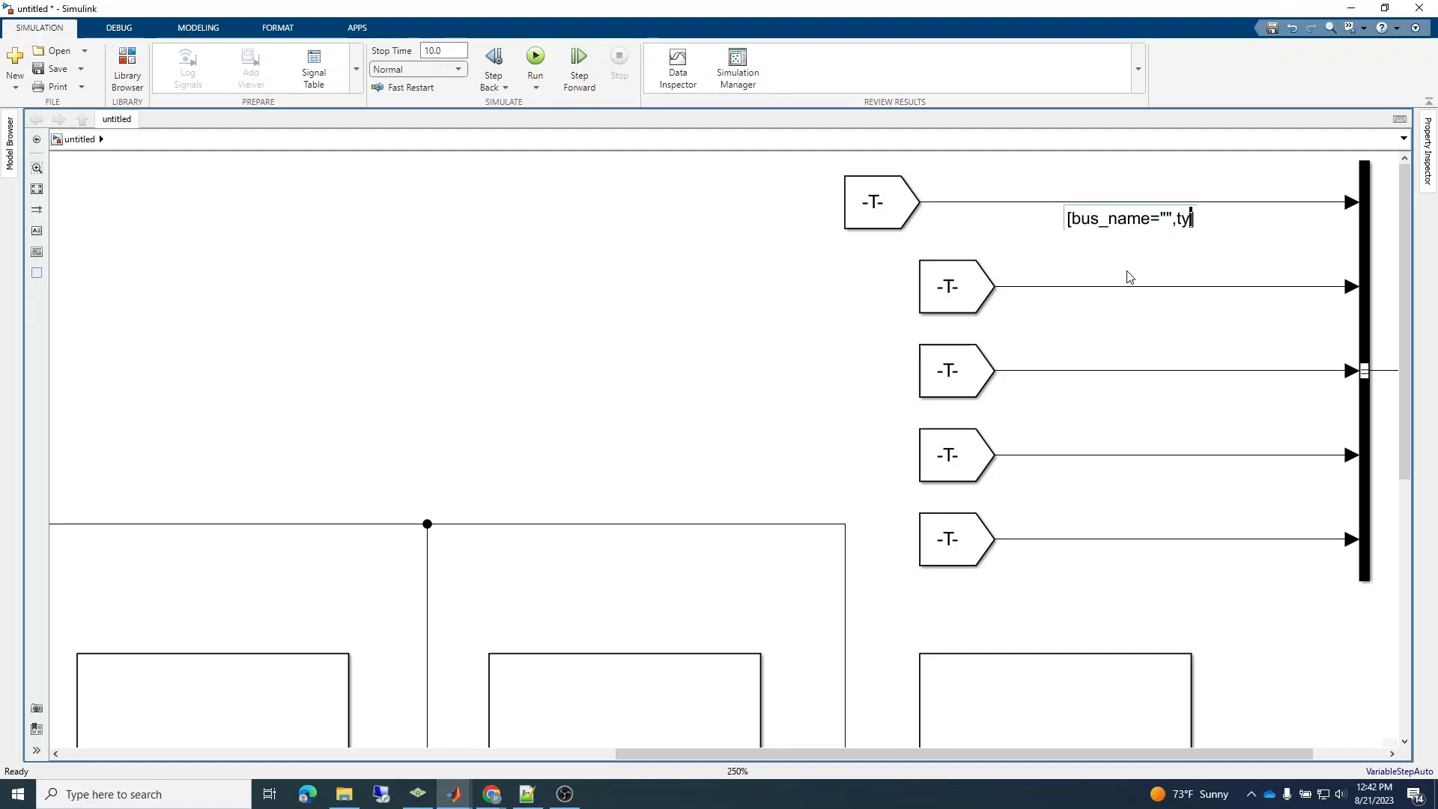
text(pe="")
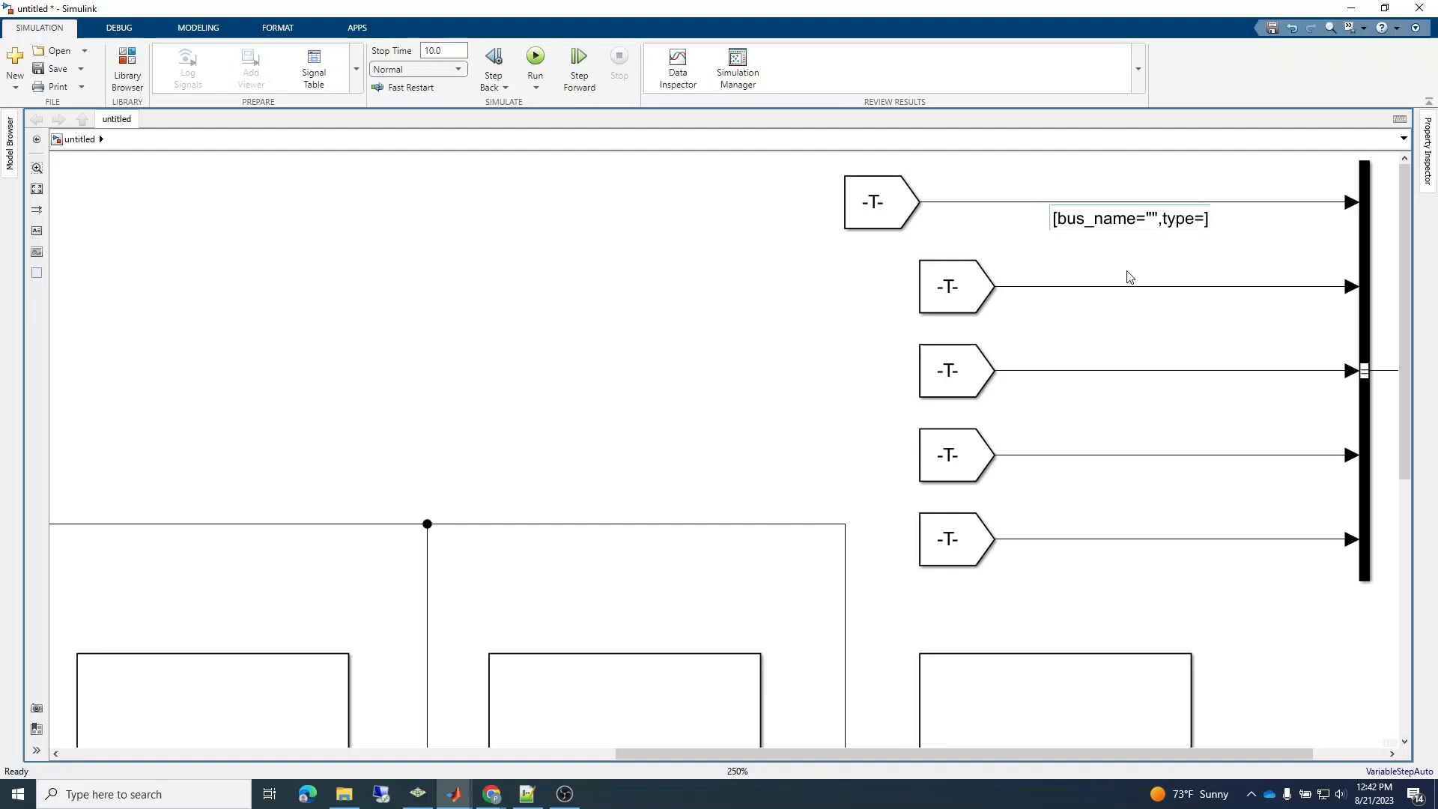
text(,gui)
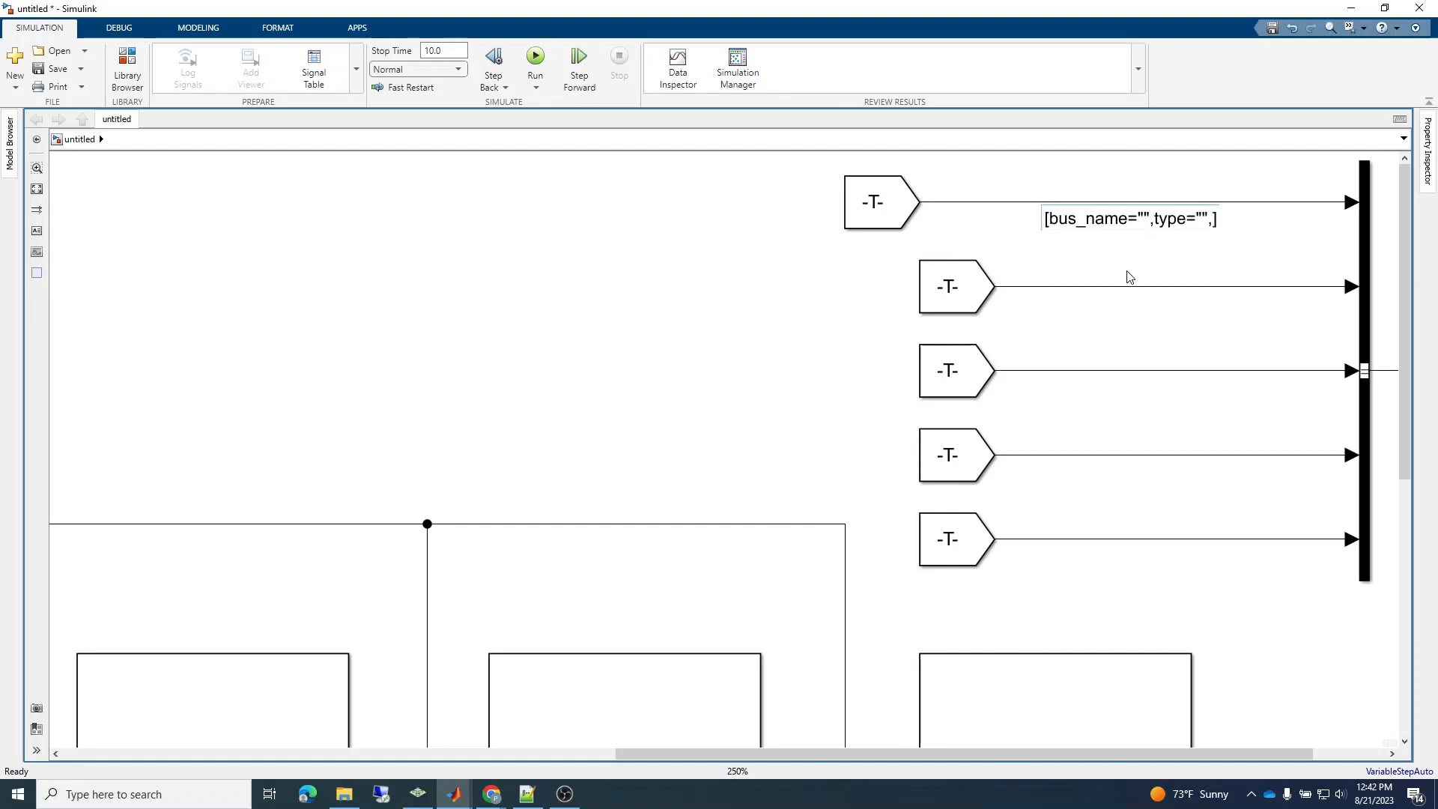
text(_visible=)
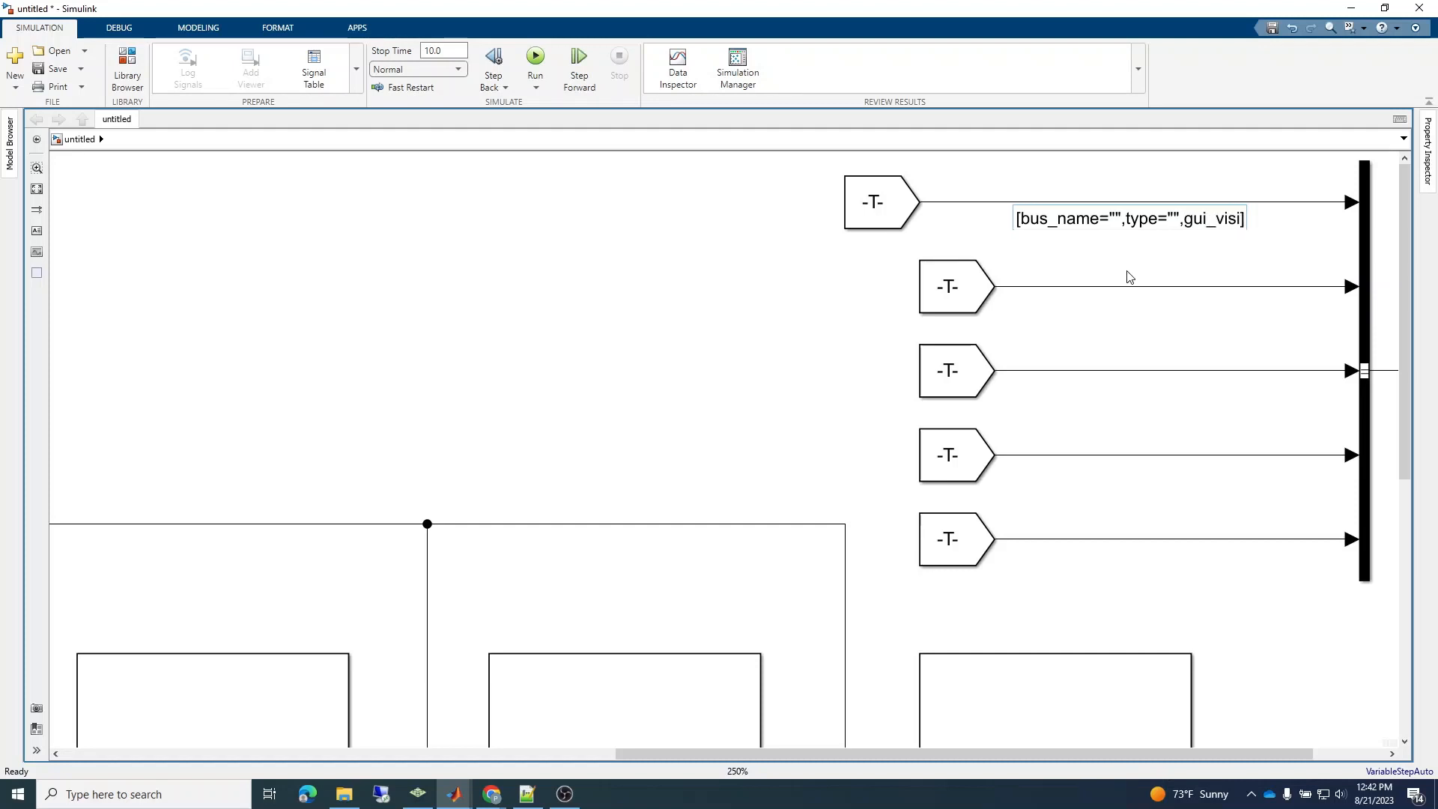
text("false")
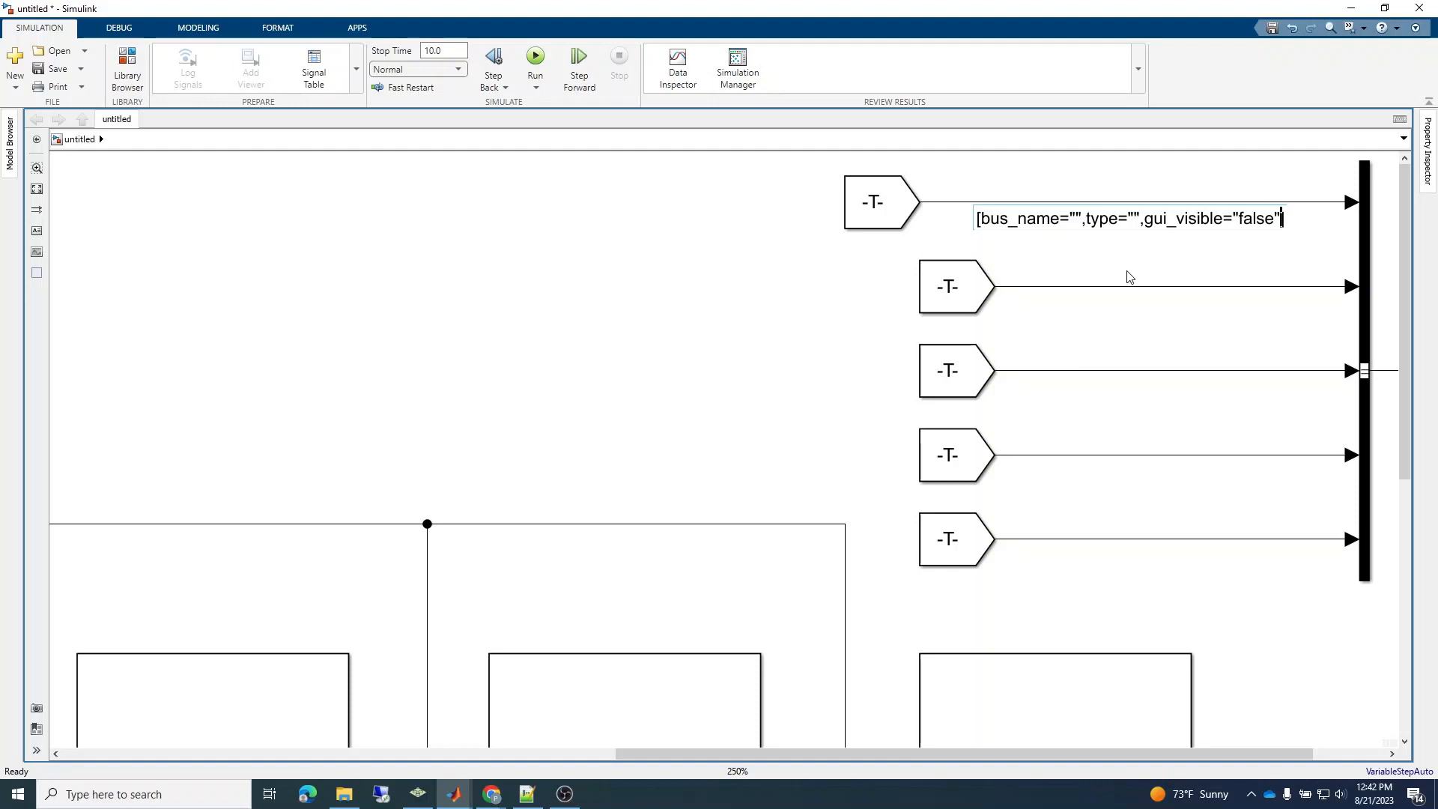
Copy the Goto tag driver_bus_out from the first From block into the bus_name quotes of its signal label.
double_click(899, 191)
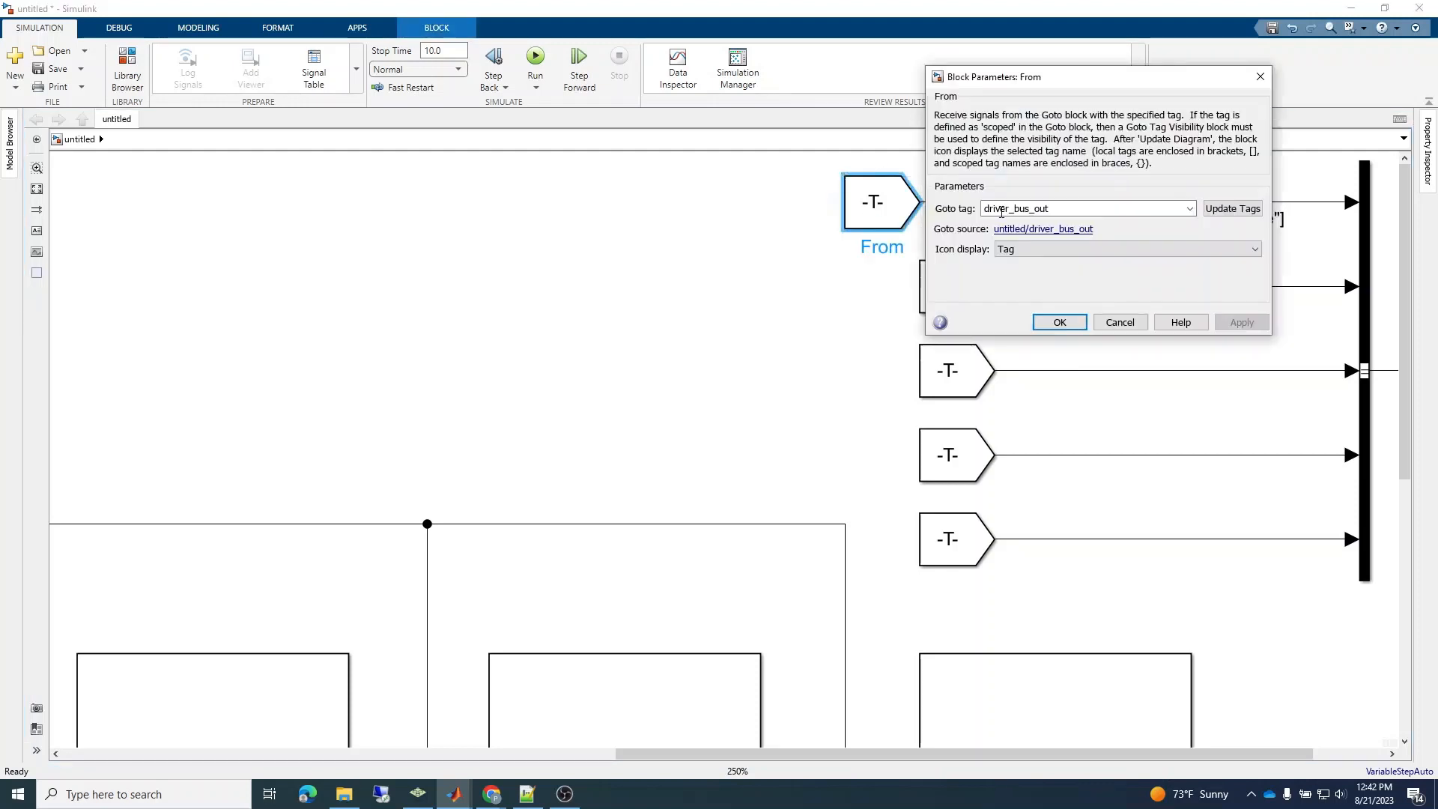
double_click(1028, 213)
key(ctrl+c)
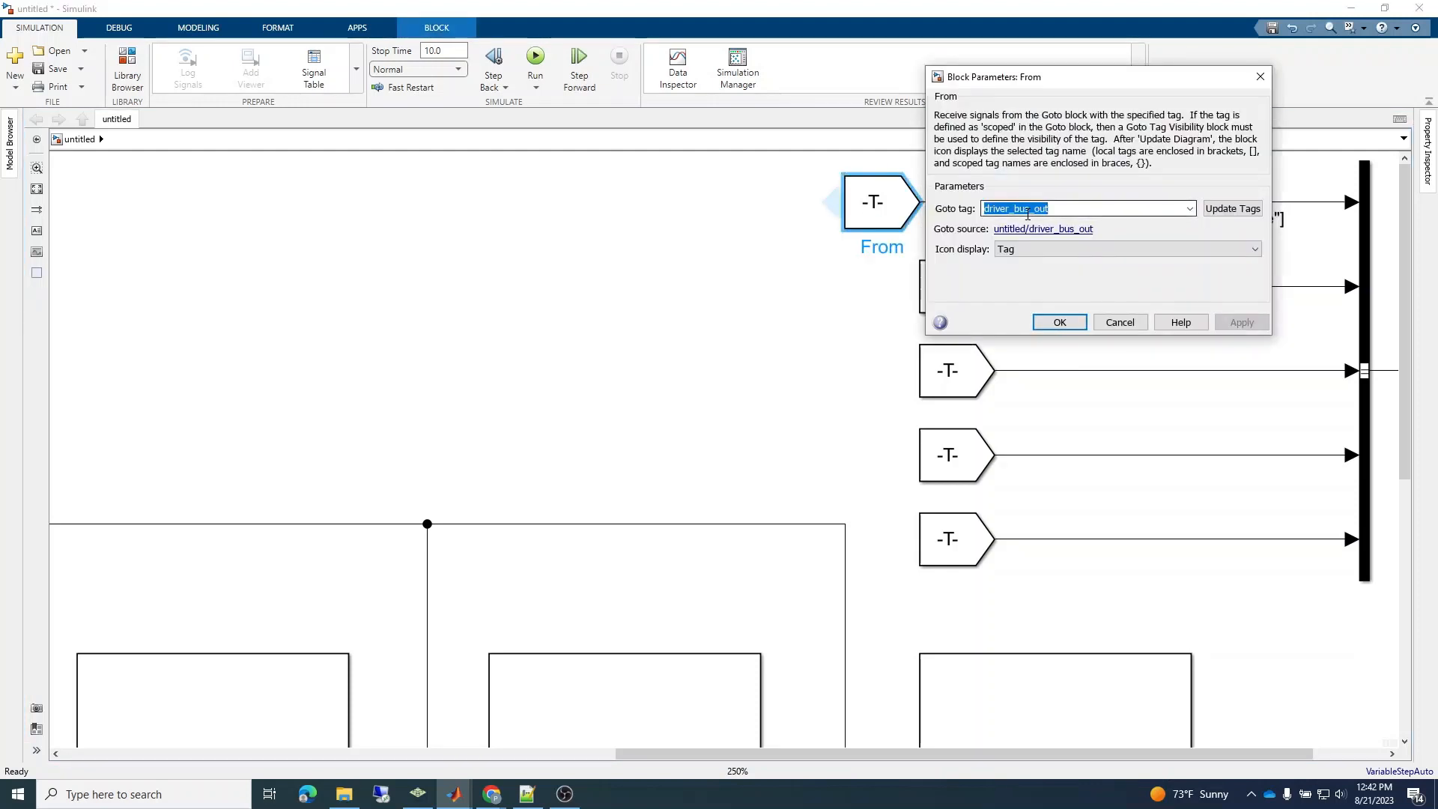
click(1059, 322)
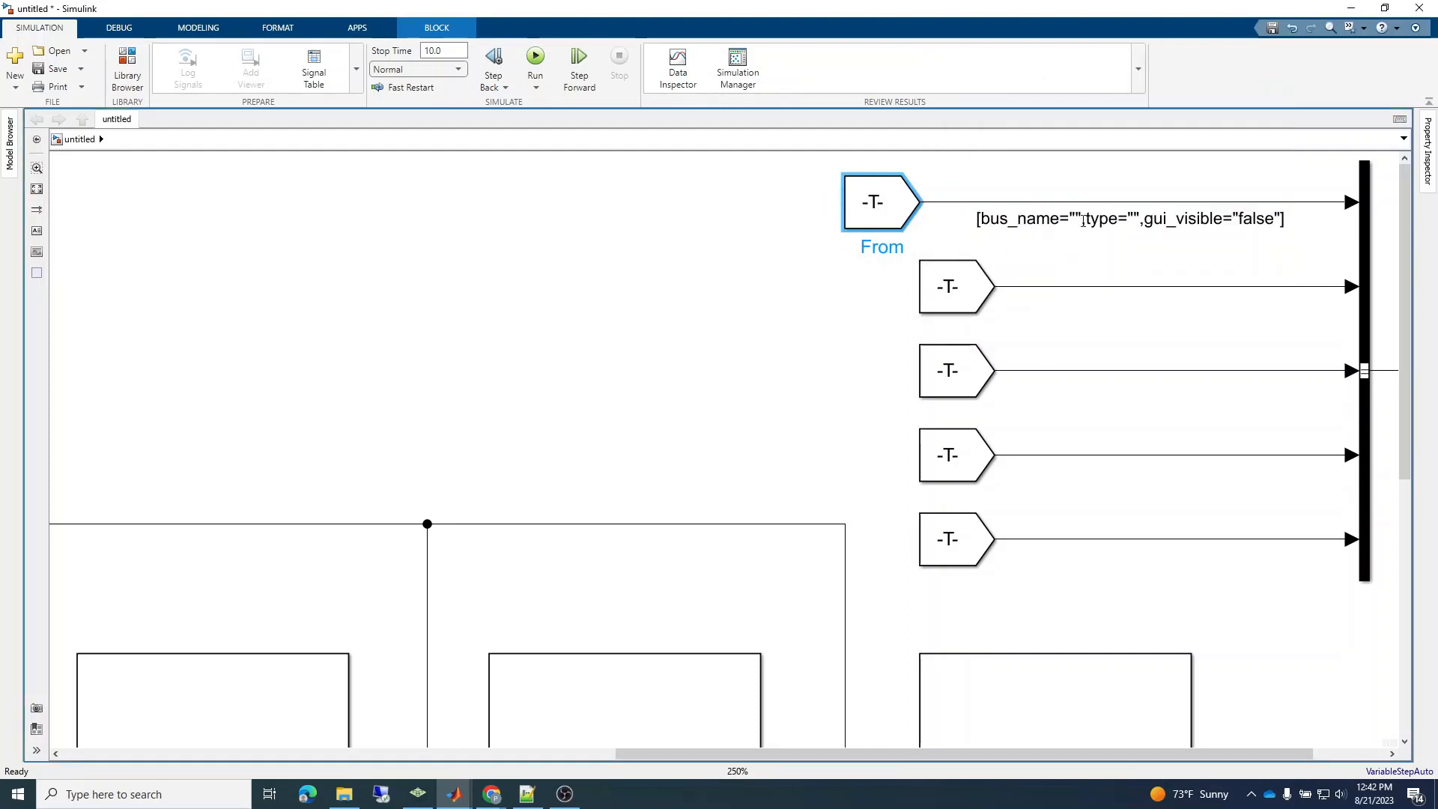
click(1079, 219)
key(ctrl+v)
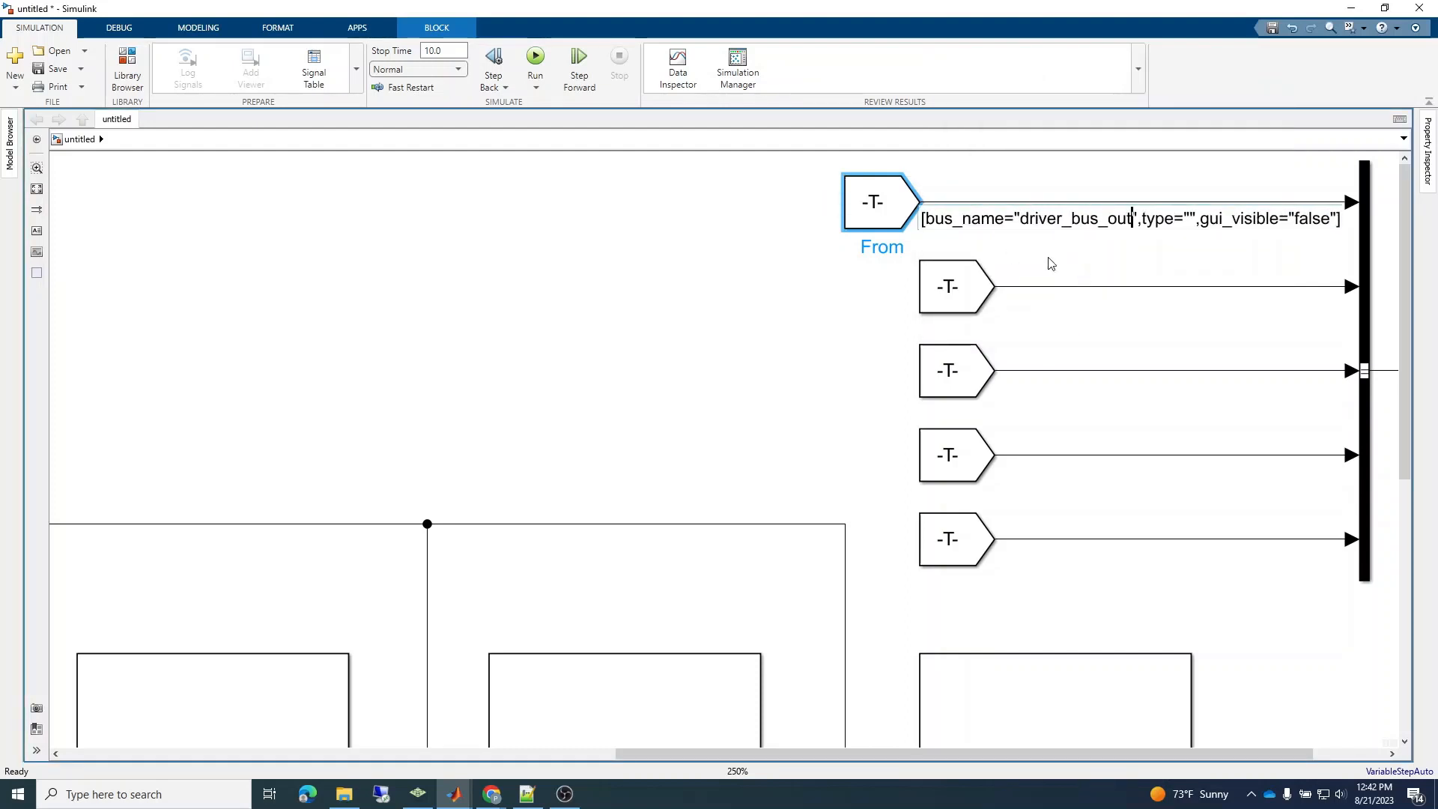
Move the first From block further left to make room for its signal label, and set the label's type to "bus".
click(894, 212)
drag(893, 212, 819, 212)
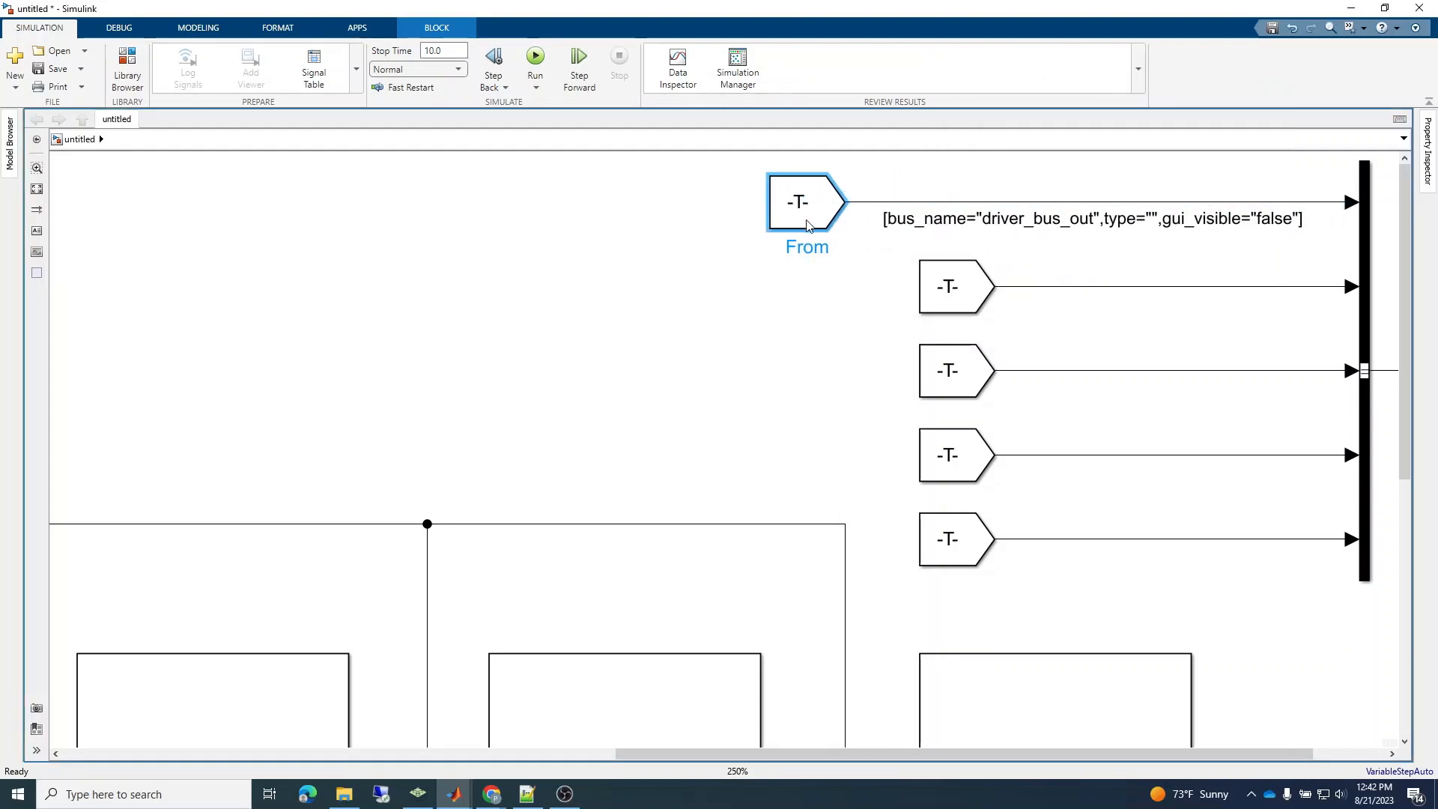
click(1154, 217)
text(bus)
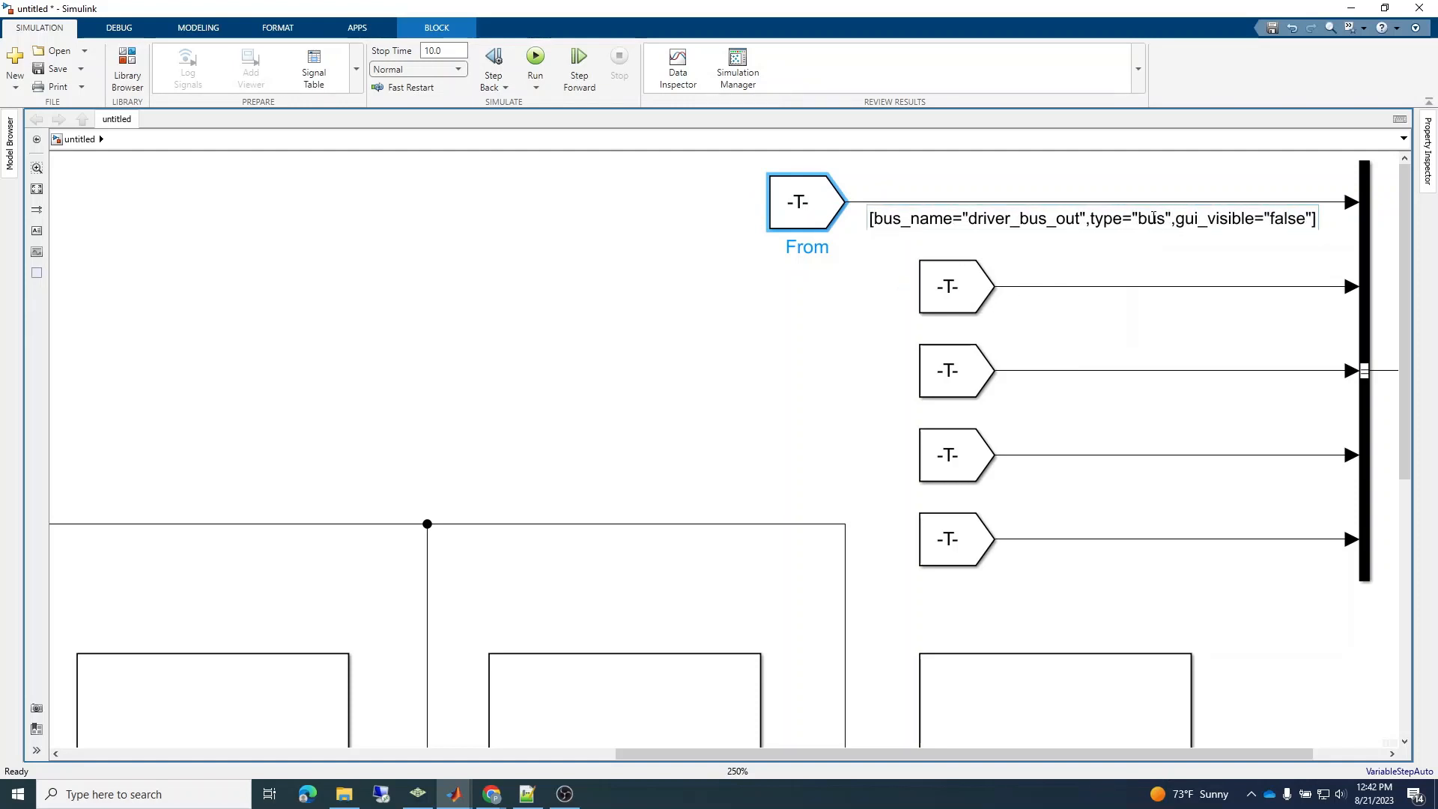
click(1136, 262)
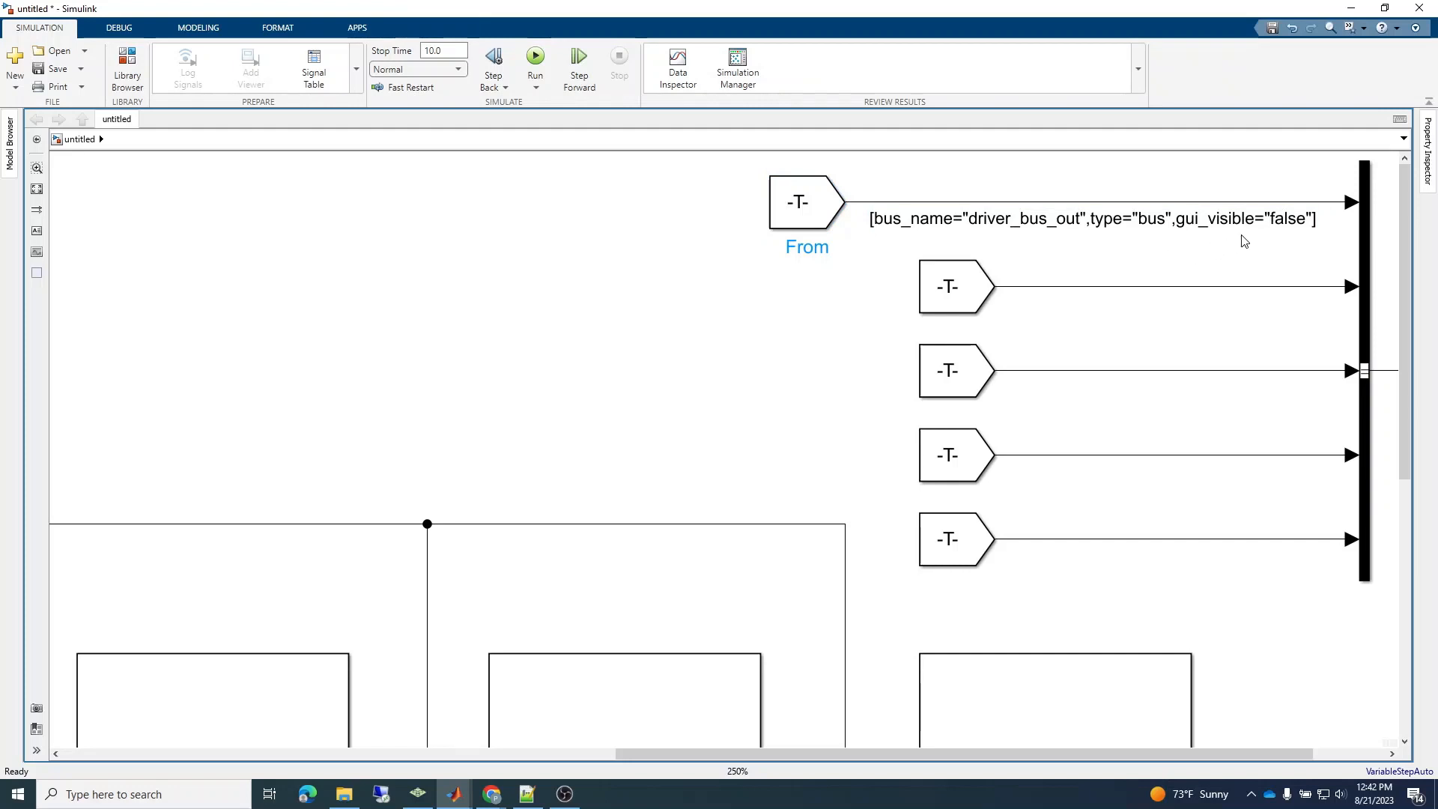
Copy the first signal's full label onto the second signal line, moving the second From block left beneath the first.
double_click(1195, 219)
key(ctrl+c)
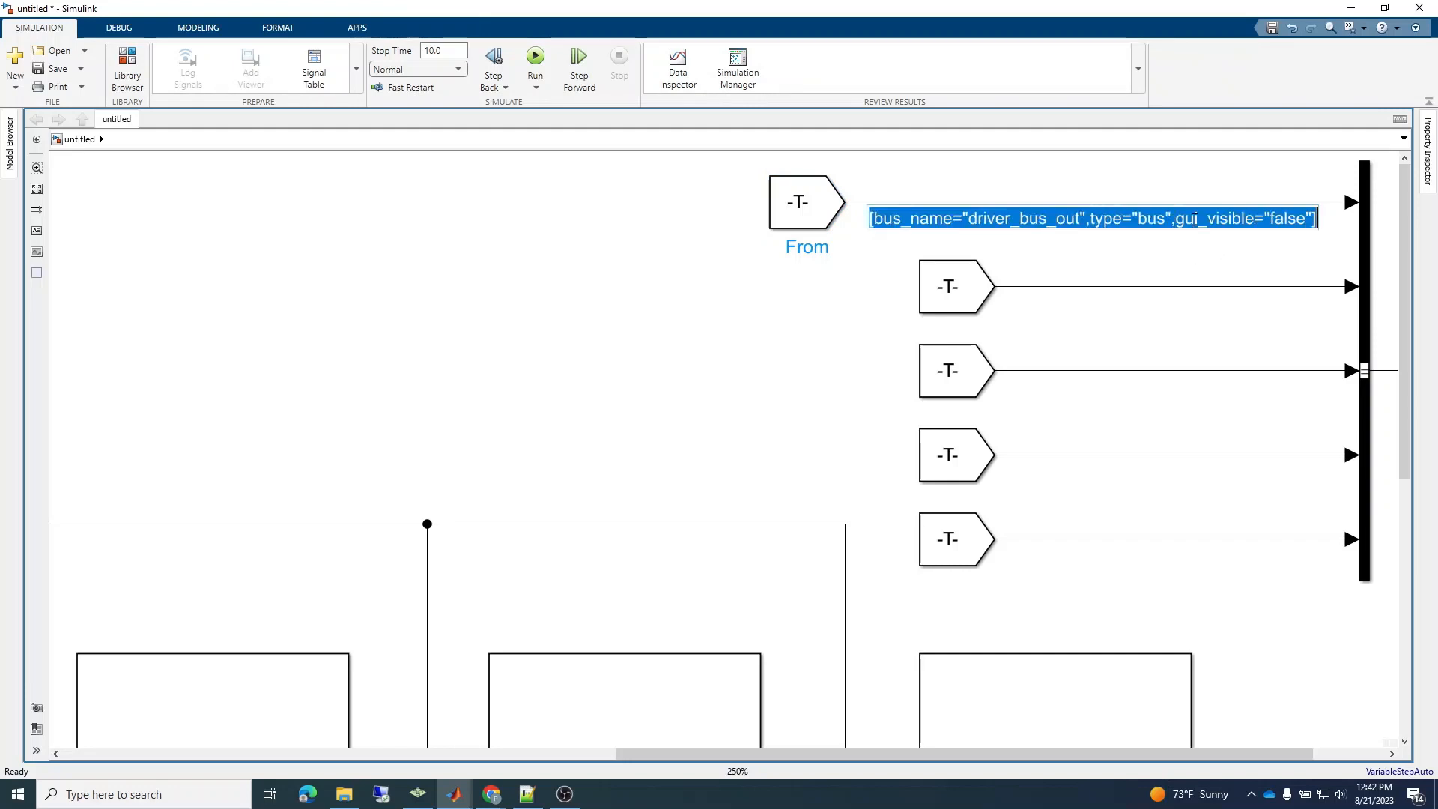
click(1120, 262)
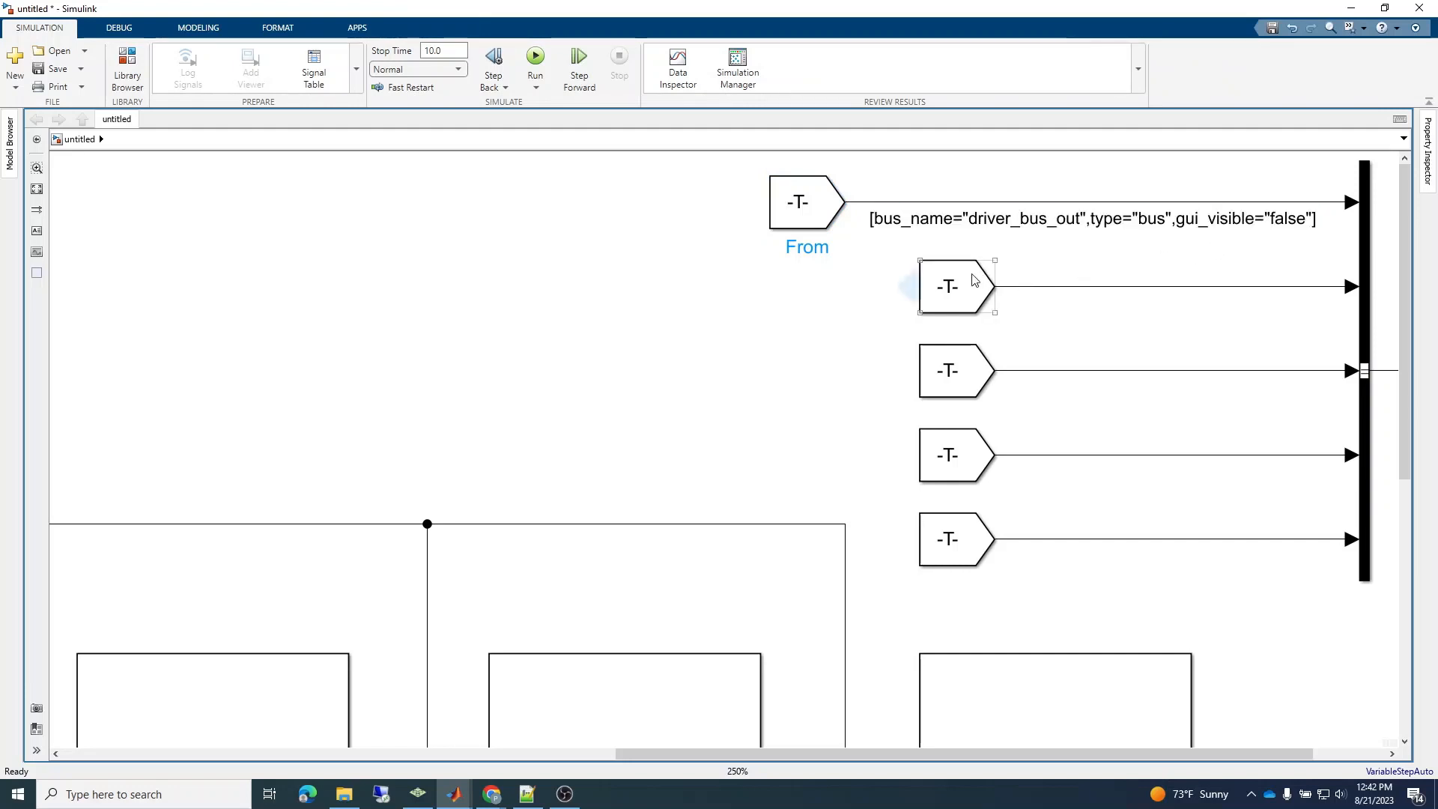
drag(936, 280, 810, 271)
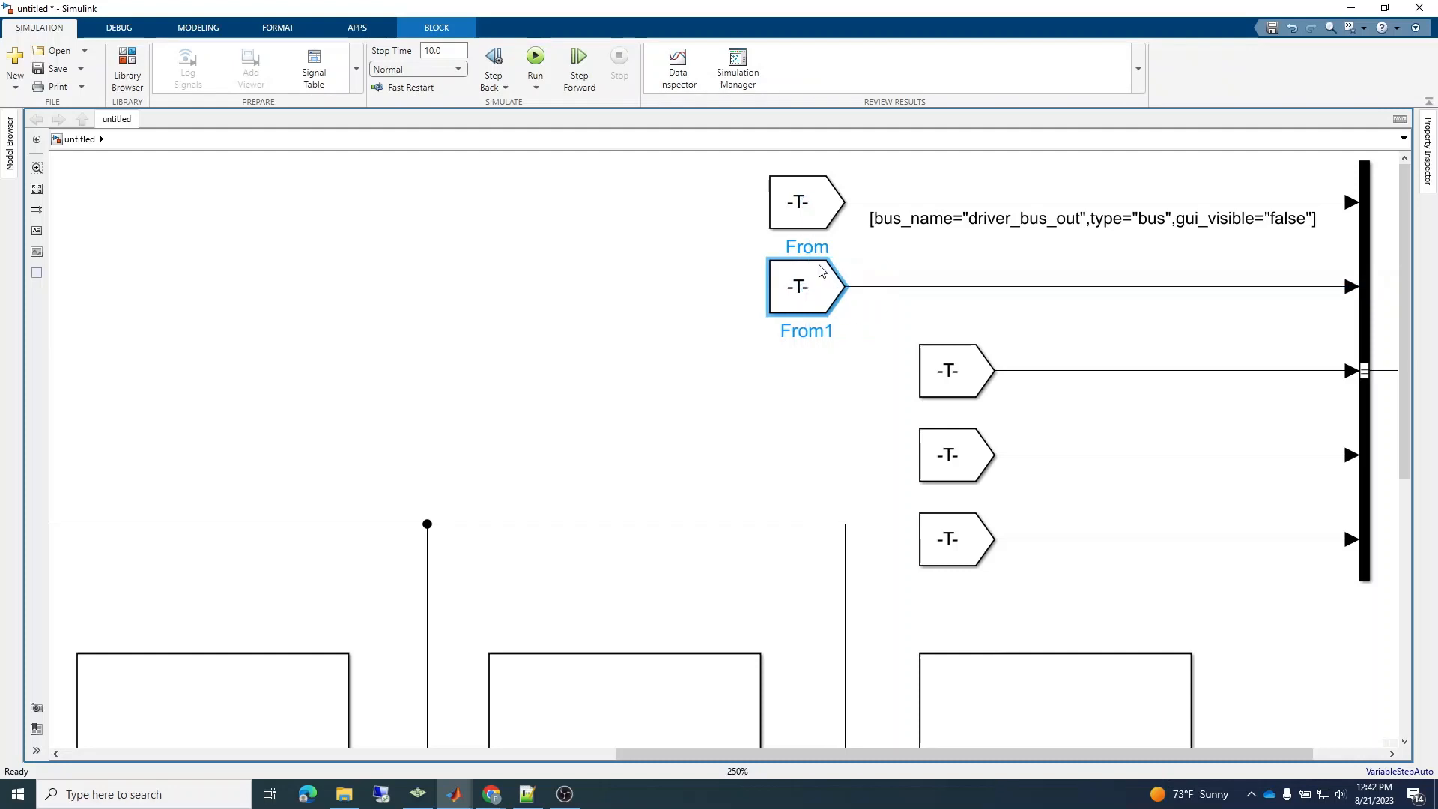
double_click(966, 288)
key(ctrl+v)
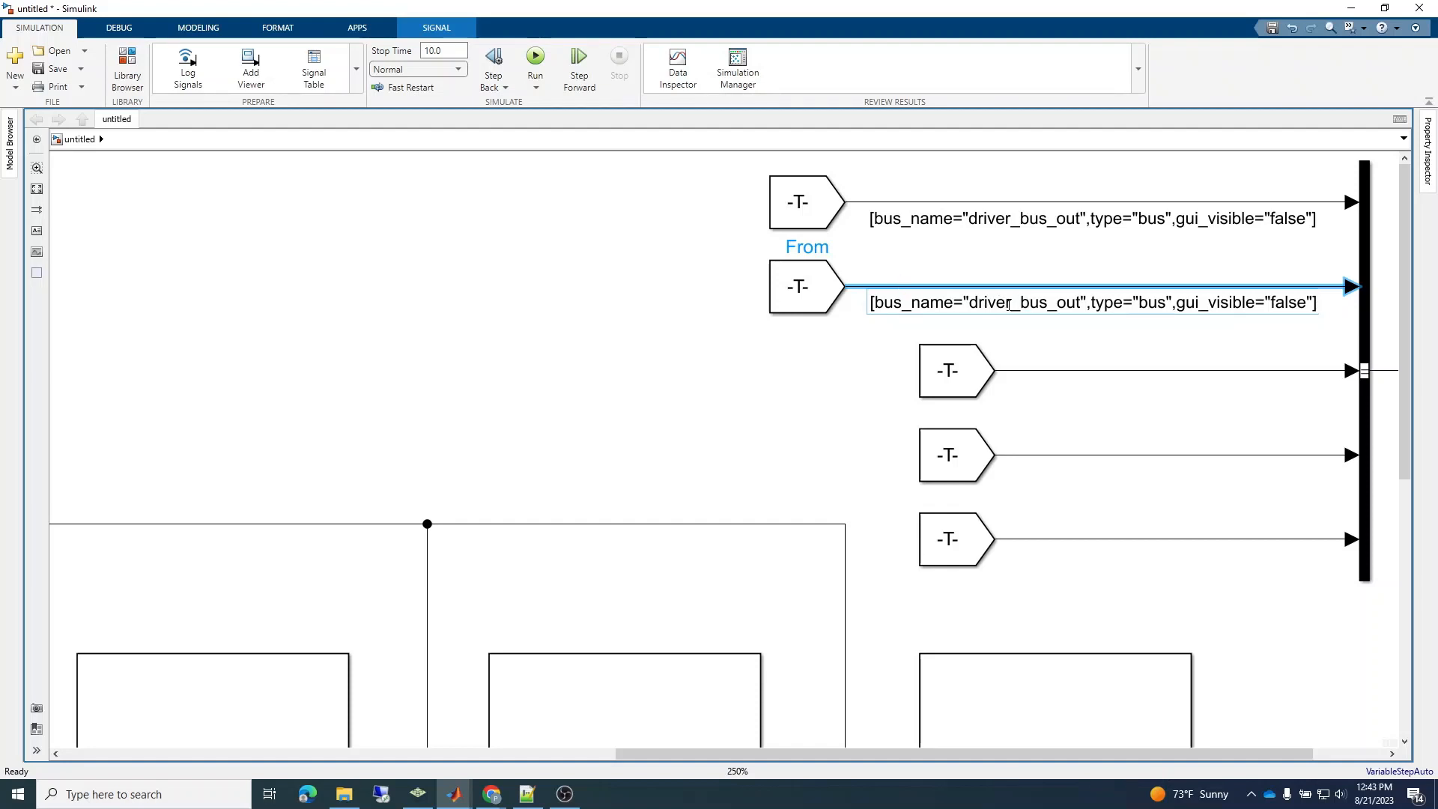
Check the second From block's Goto tag and change the bus name in its signal label to engine_bus_out.
double_click(796, 285)
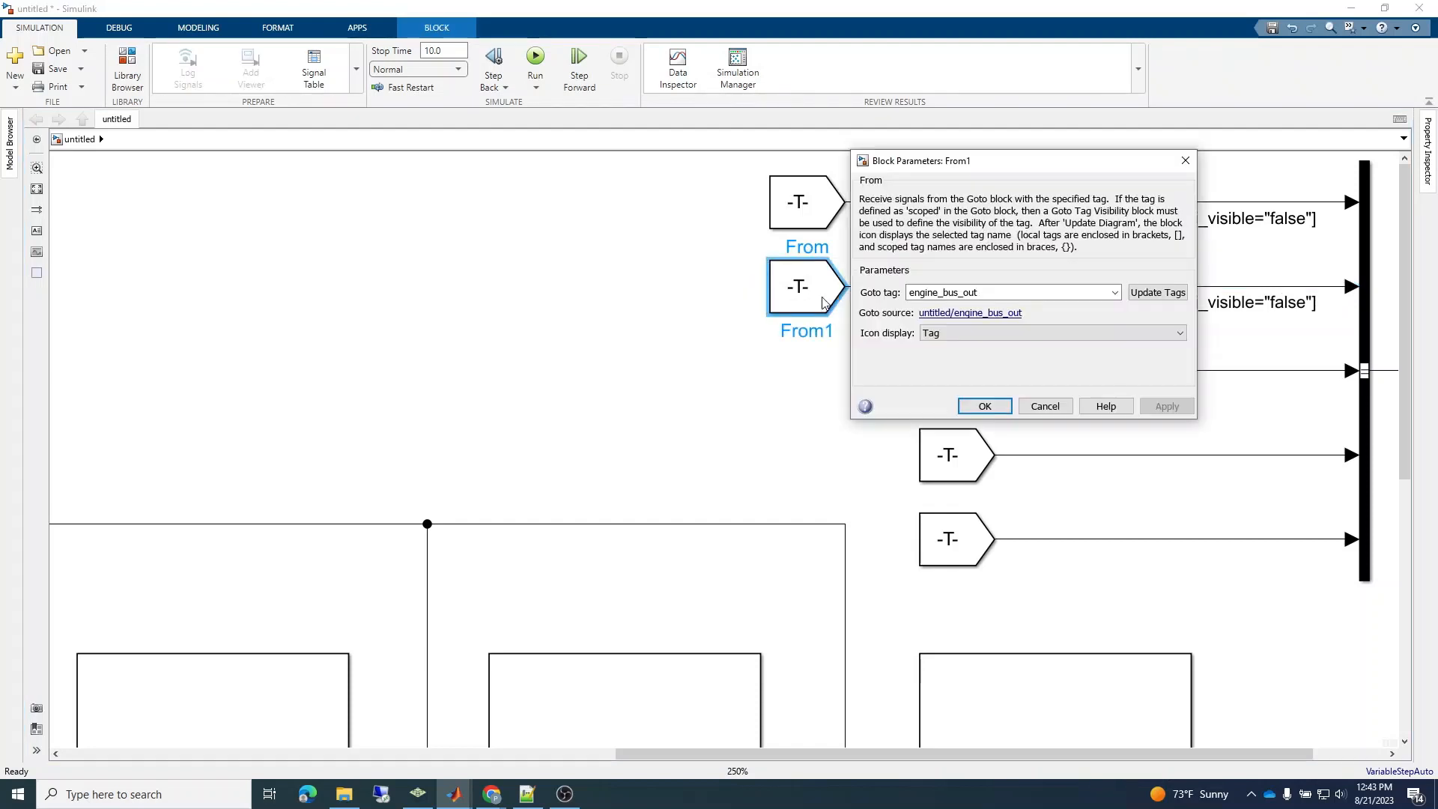
click(1046, 407)
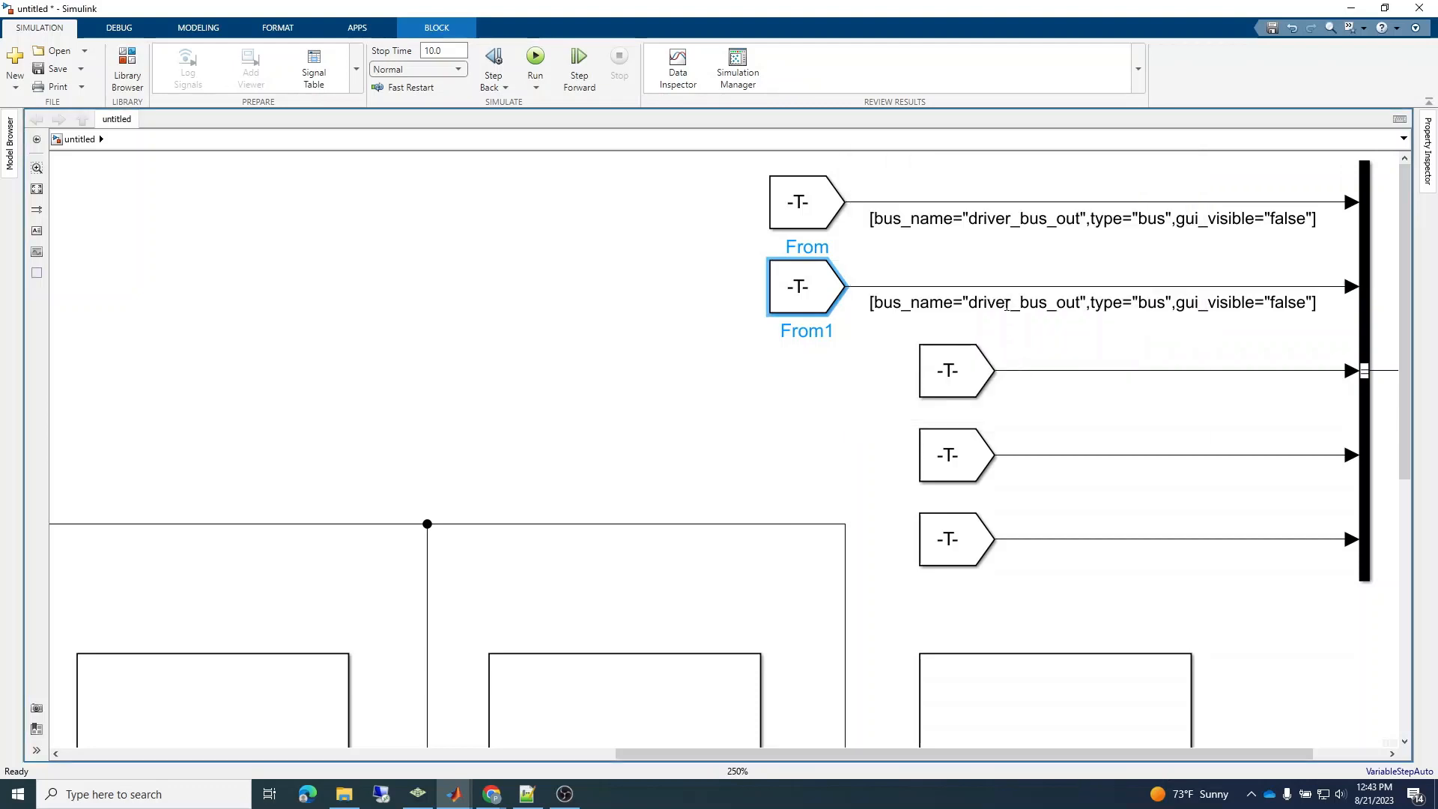
click(1012, 304)
key(BackSpace)
key(BackSpace)
key(BackSpace)
key(BackSpace)
key(BackSpace)
key(BackSpace)
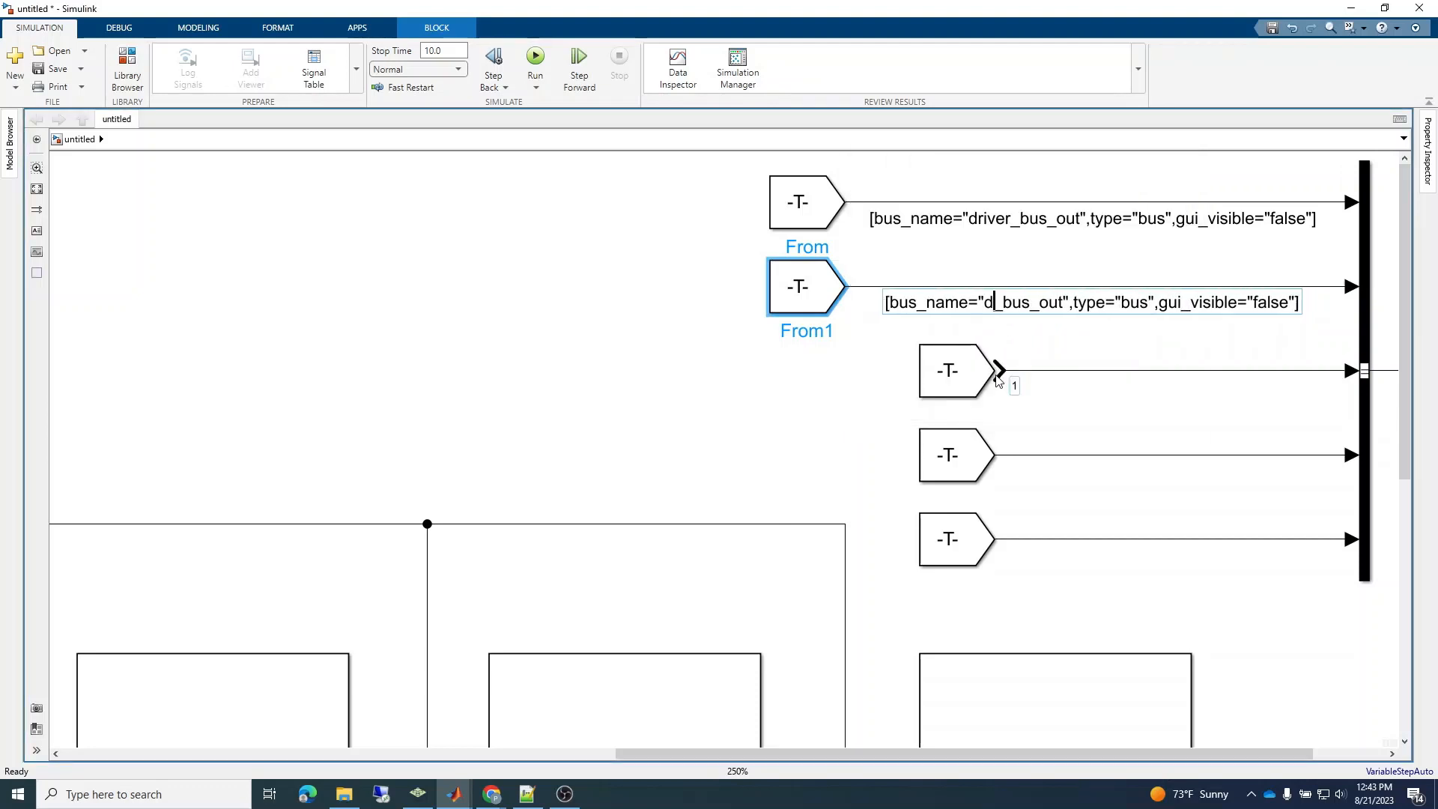
text(engine)
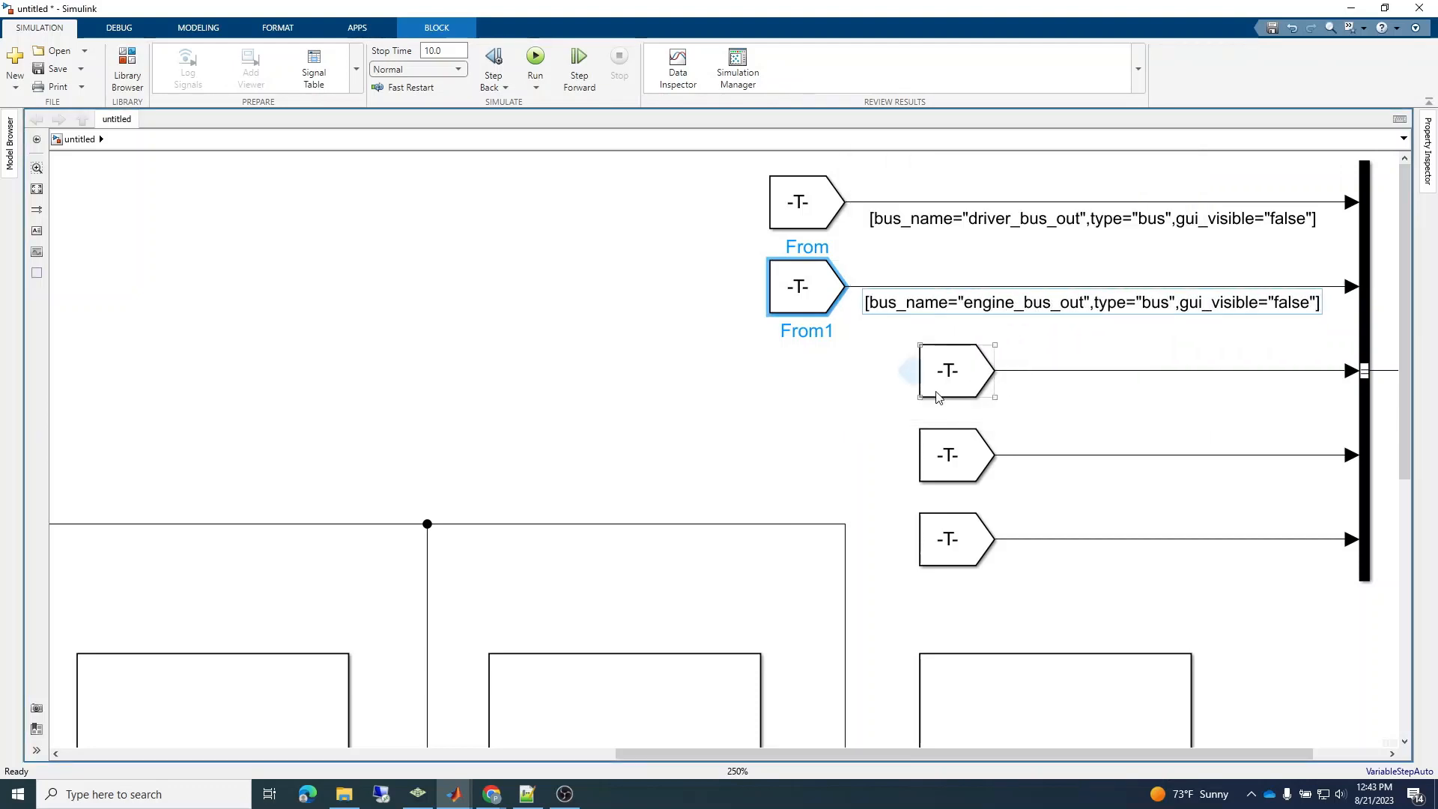
Widen the third From block and shift it left, and copy the second signal's label onto the third signal line.
triple_click(1047, 301)
key(ctrl+c)
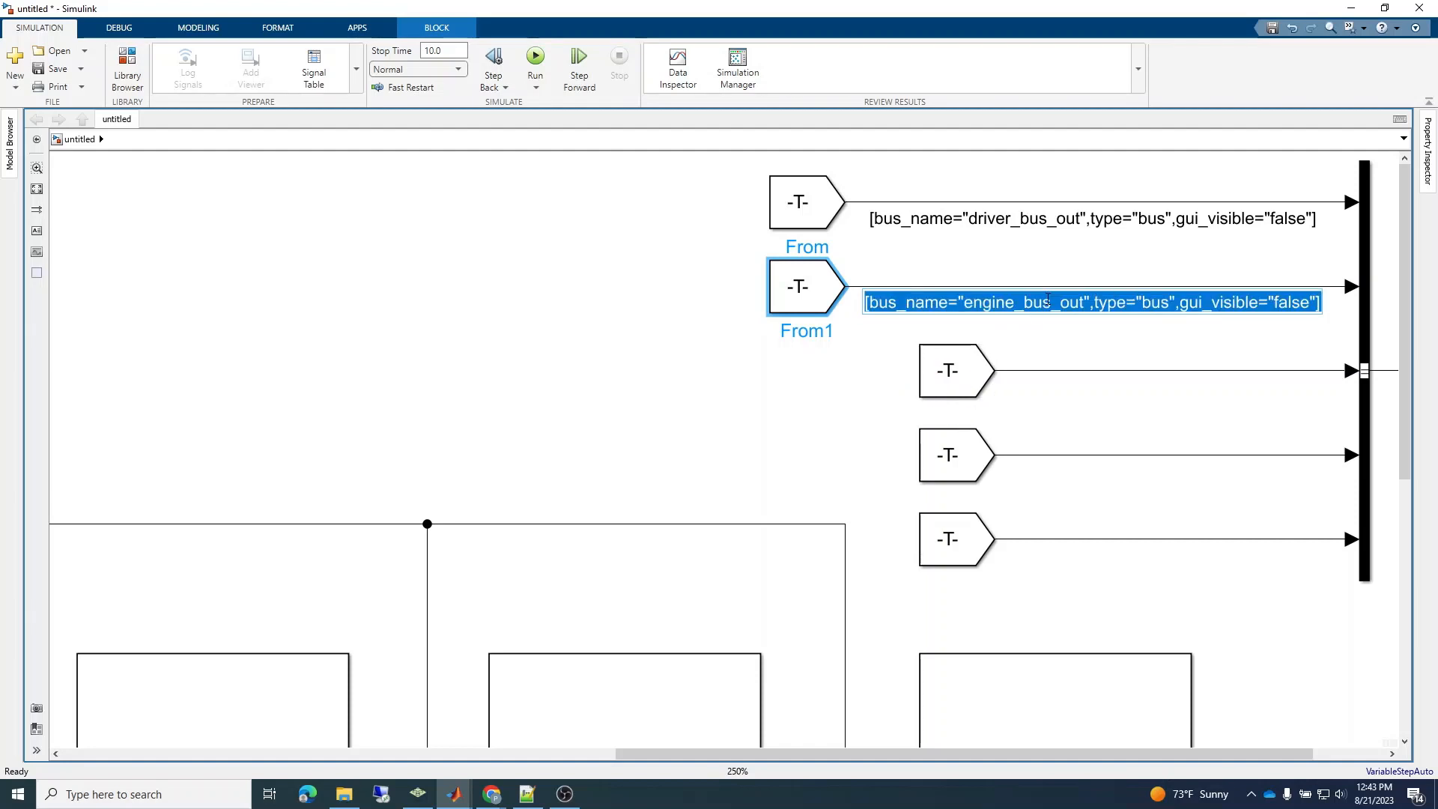
click(974, 401)
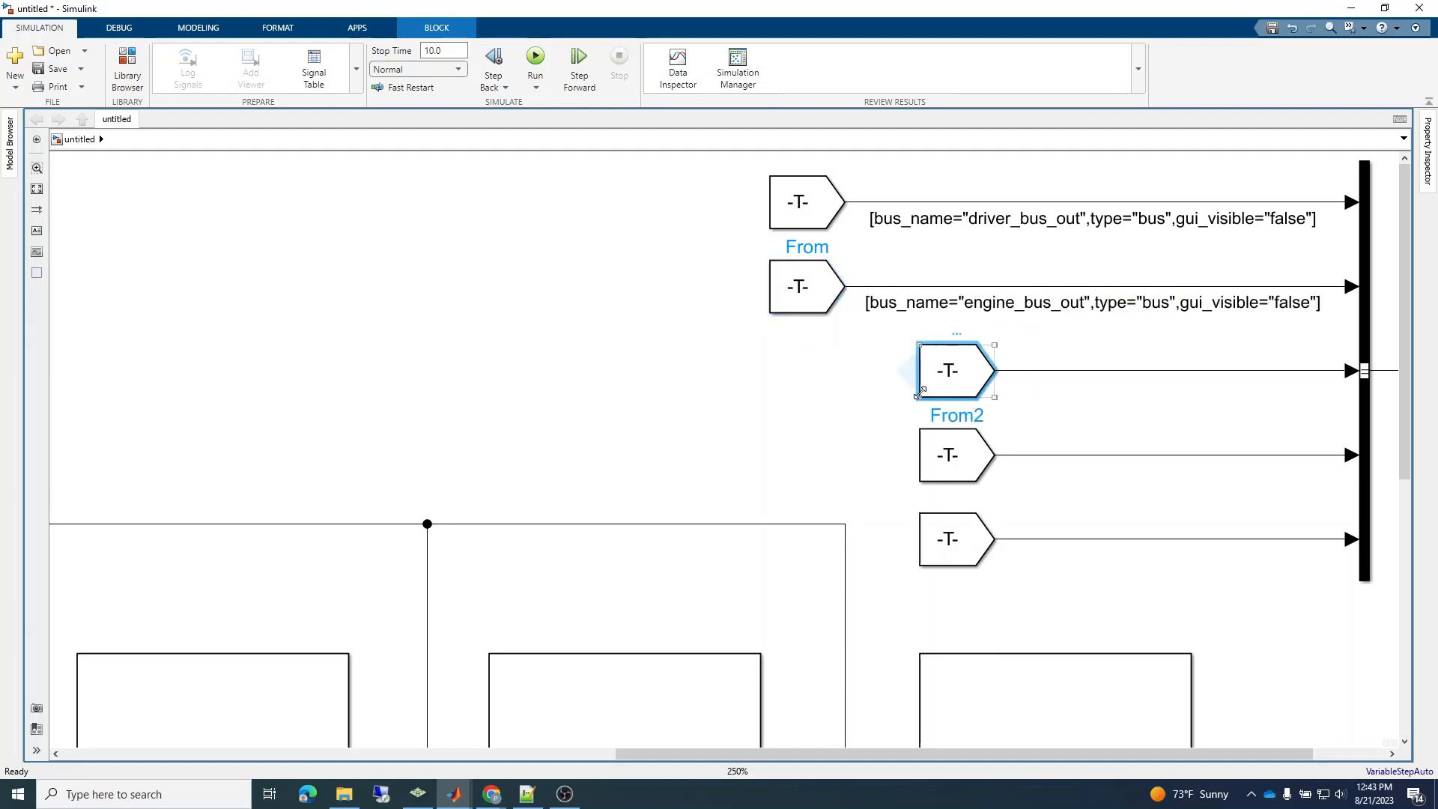
drag(918, 397, 820, 398)
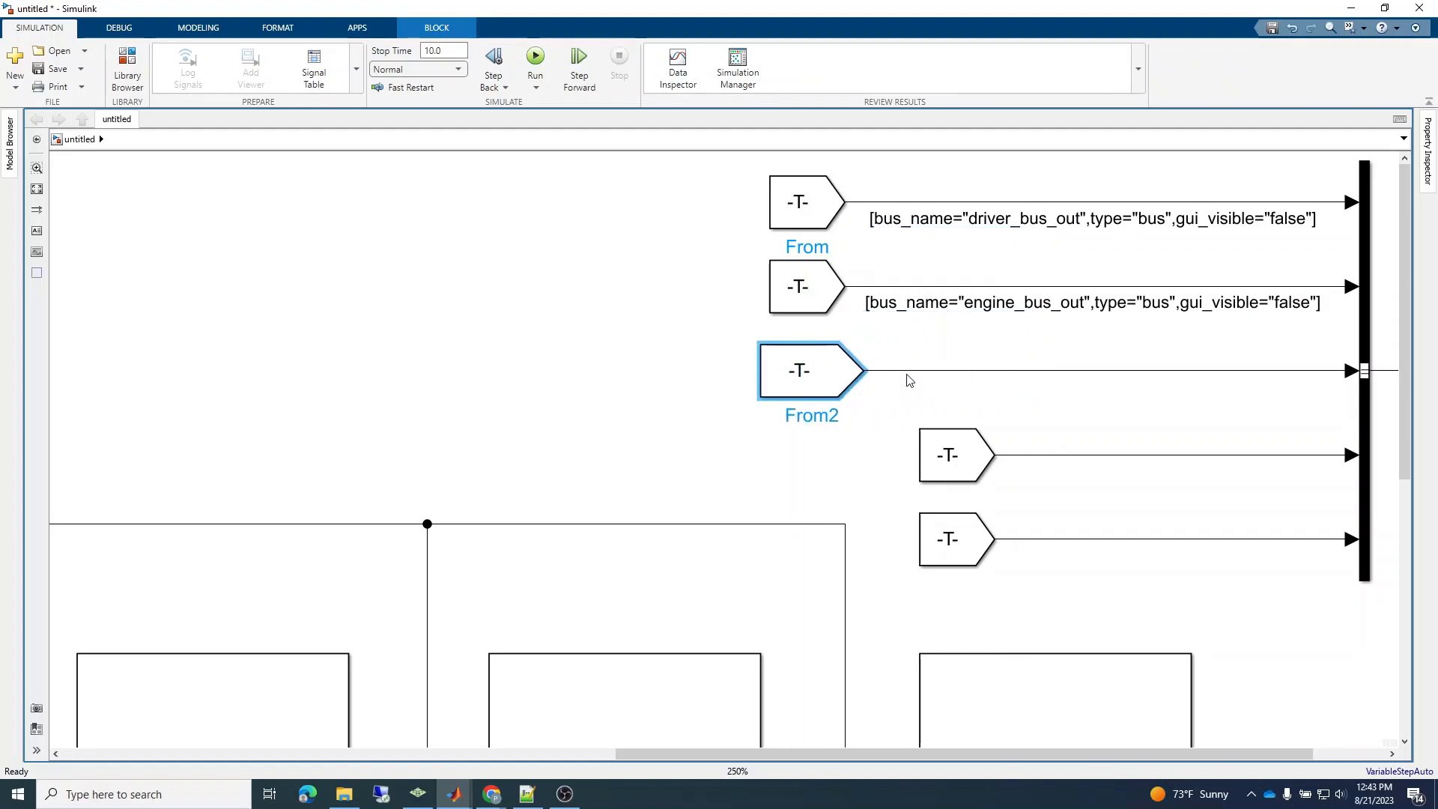
double_click(910, 374)
key(ctrl+v)
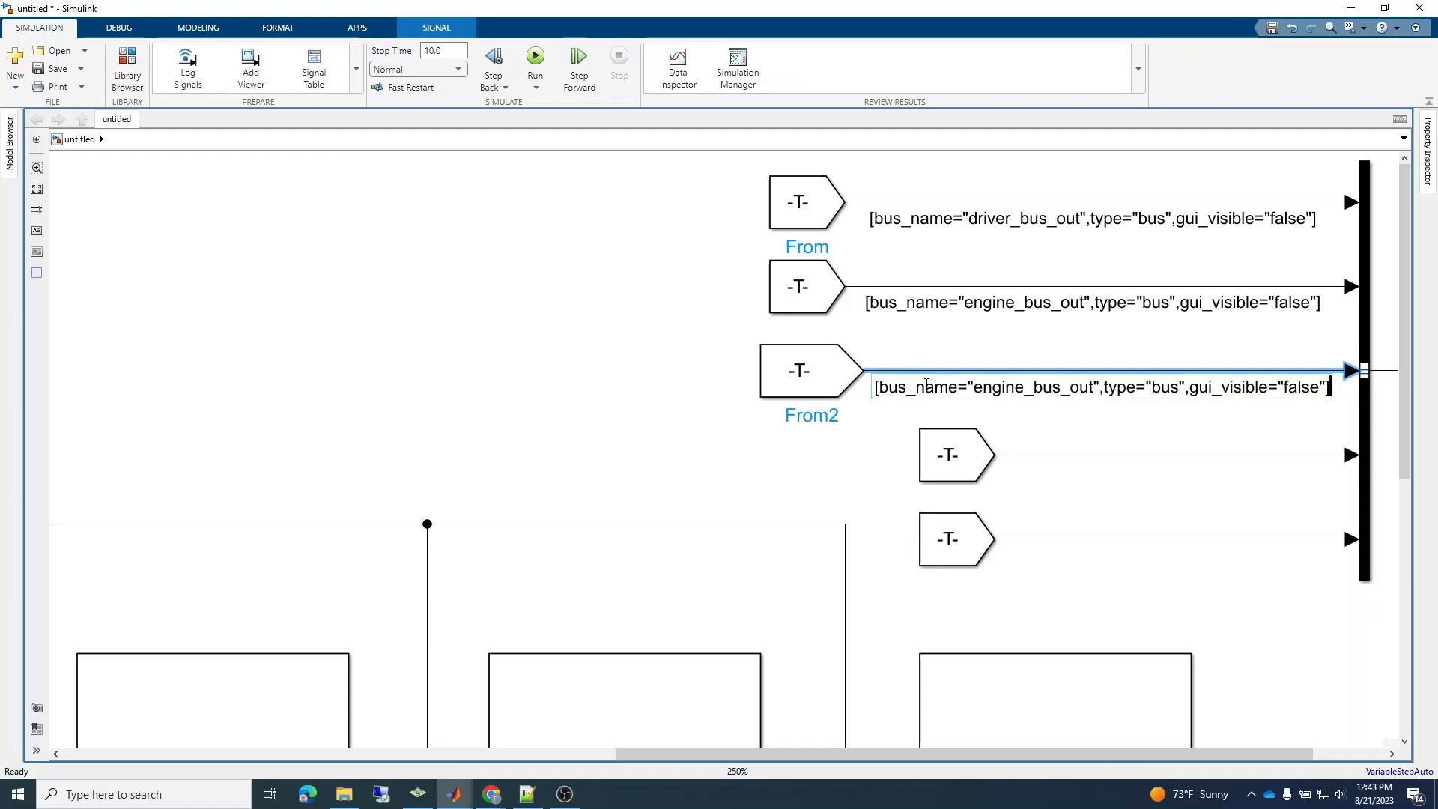
Change the bus name in the third signal's label to transmission_bus_out.
key(BackSpace)
key(BackSpace)
key(BackSpace)
key(BackSpace)
key(BackSpace)
key(BackSpace)
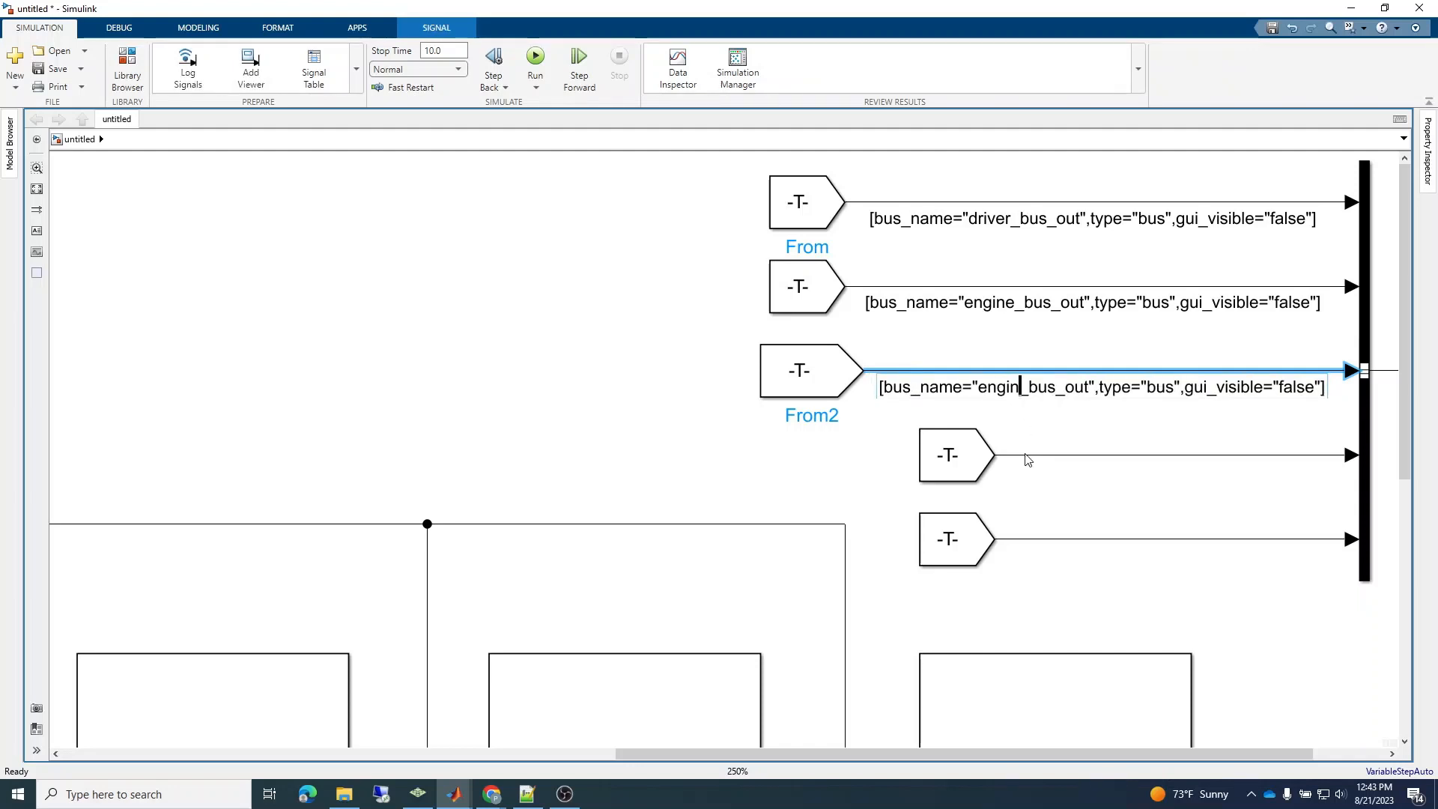
text(transmission)
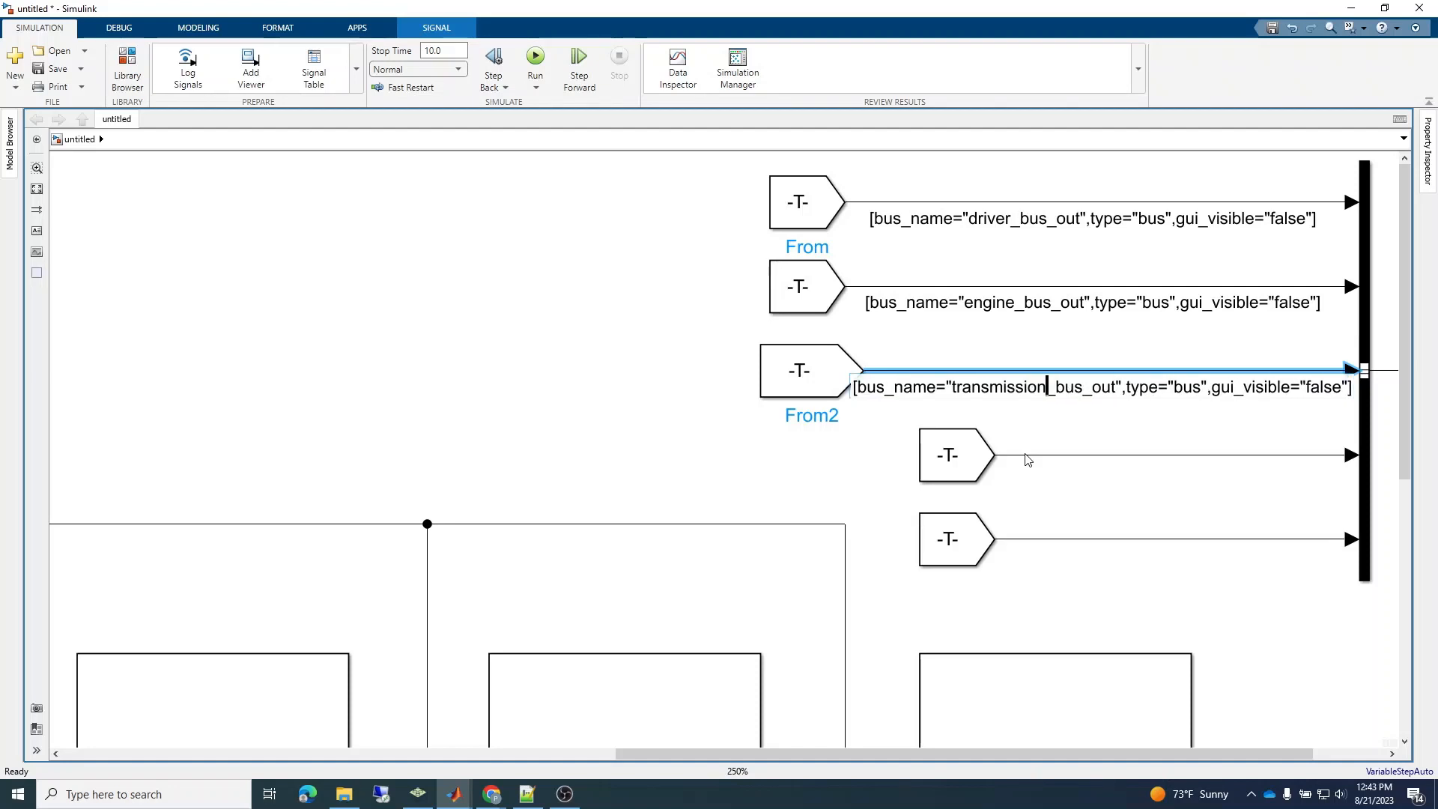
Move the fourth From block left and paste the copied label onto its signal line, with the bus name changed to driveline_bus_out.
drag(945, 479, 802, 480)
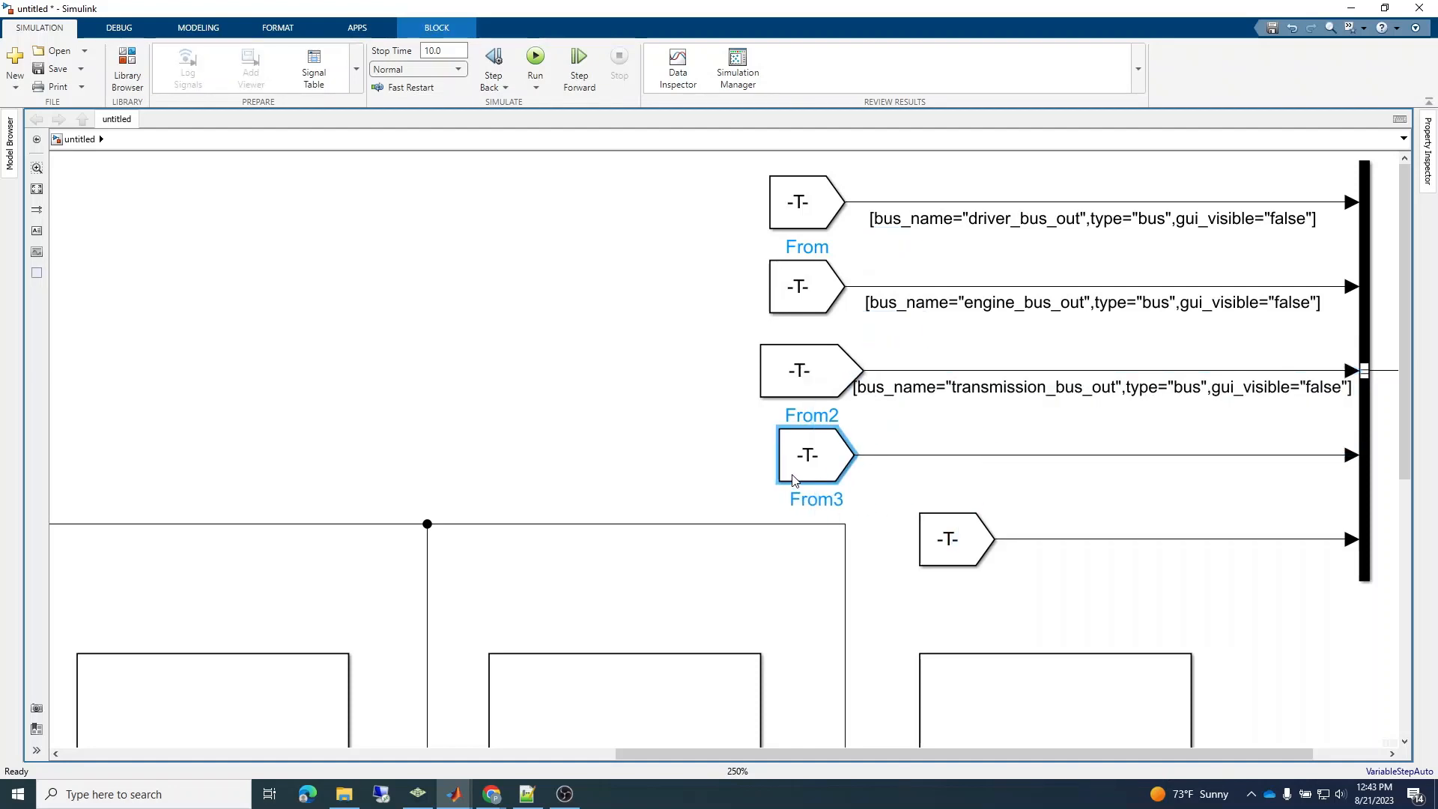
double_click(940, 458)
key(ctrl+v)
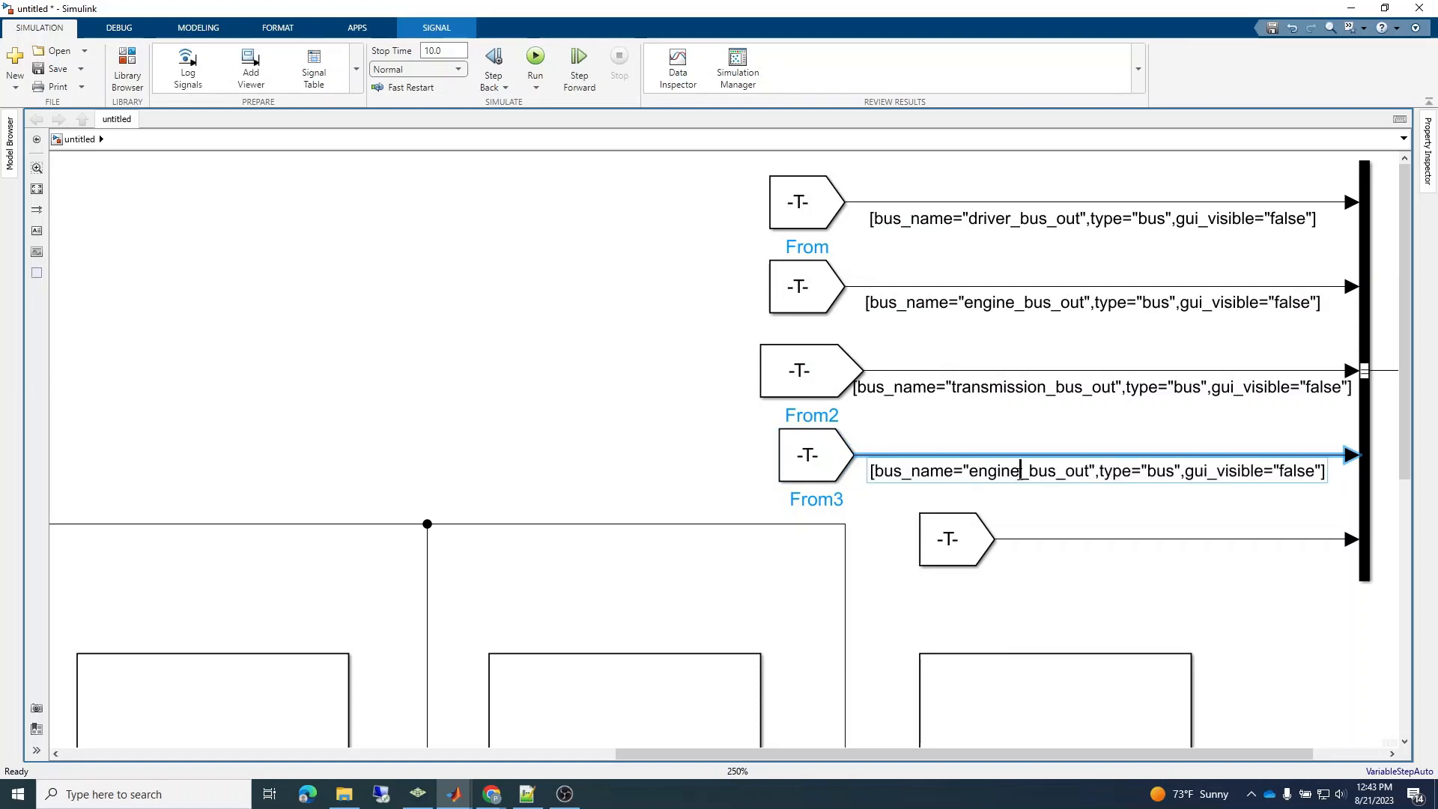
key(BackSpace)
key(BackSpace)
key(BackSpace)
key(BackSpace)
key(BackSpace)
key(BackSpace)
text(driv)
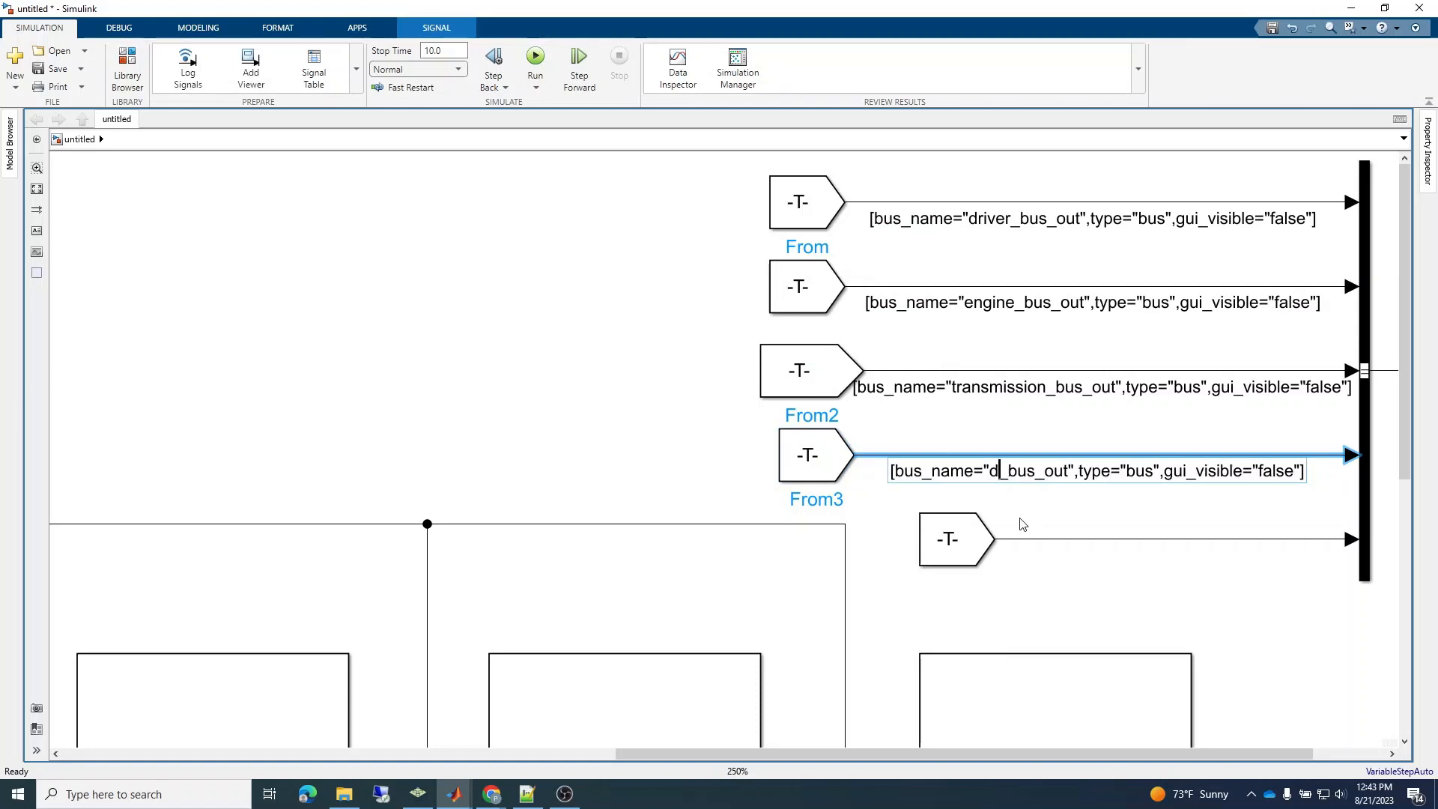
text(eline)
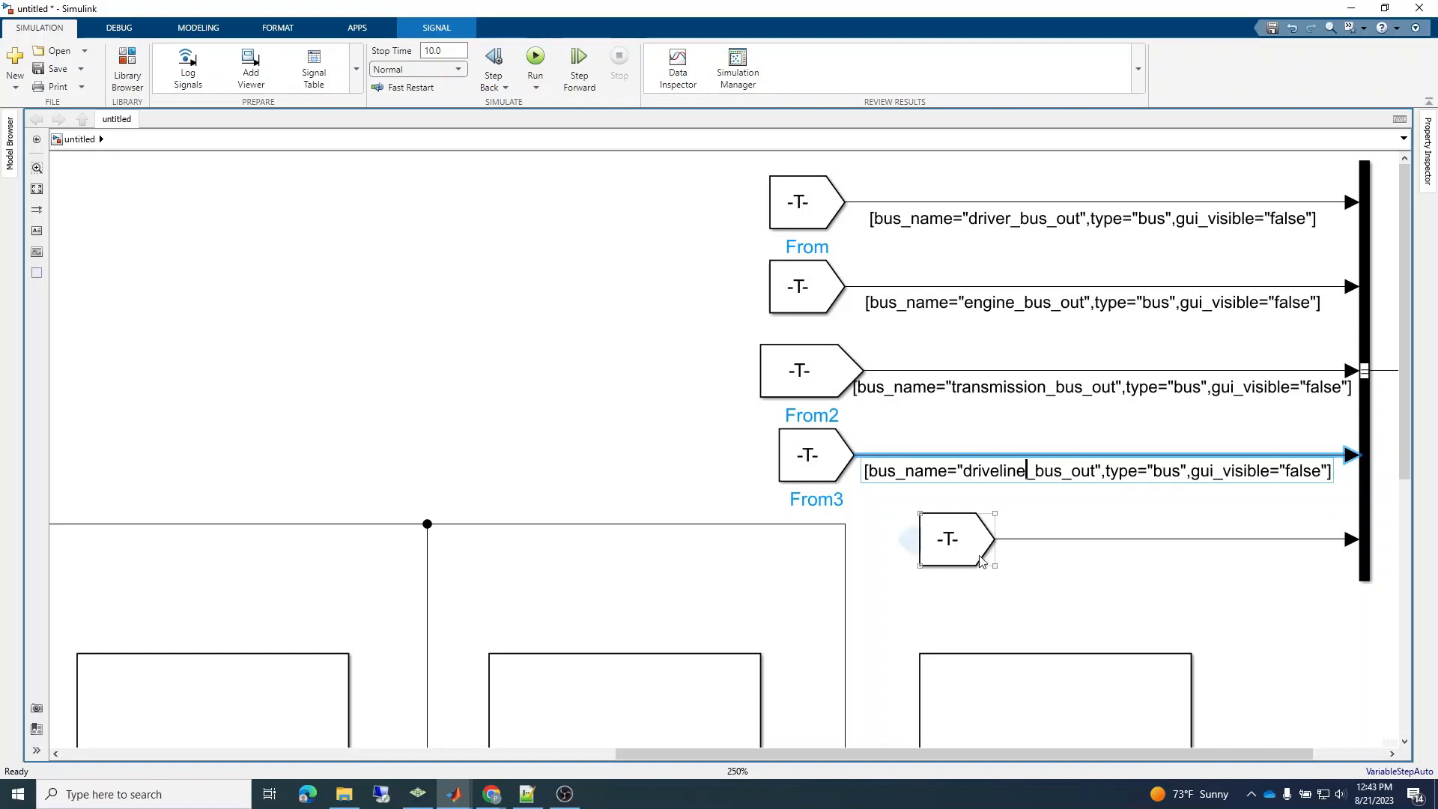
Shift the nearby vertical line segment and the fifth From block left, and paste the copied label onto the fifth signal line.
drag(845, 563, 777, 573)
drag(967, 560, 844, 560)
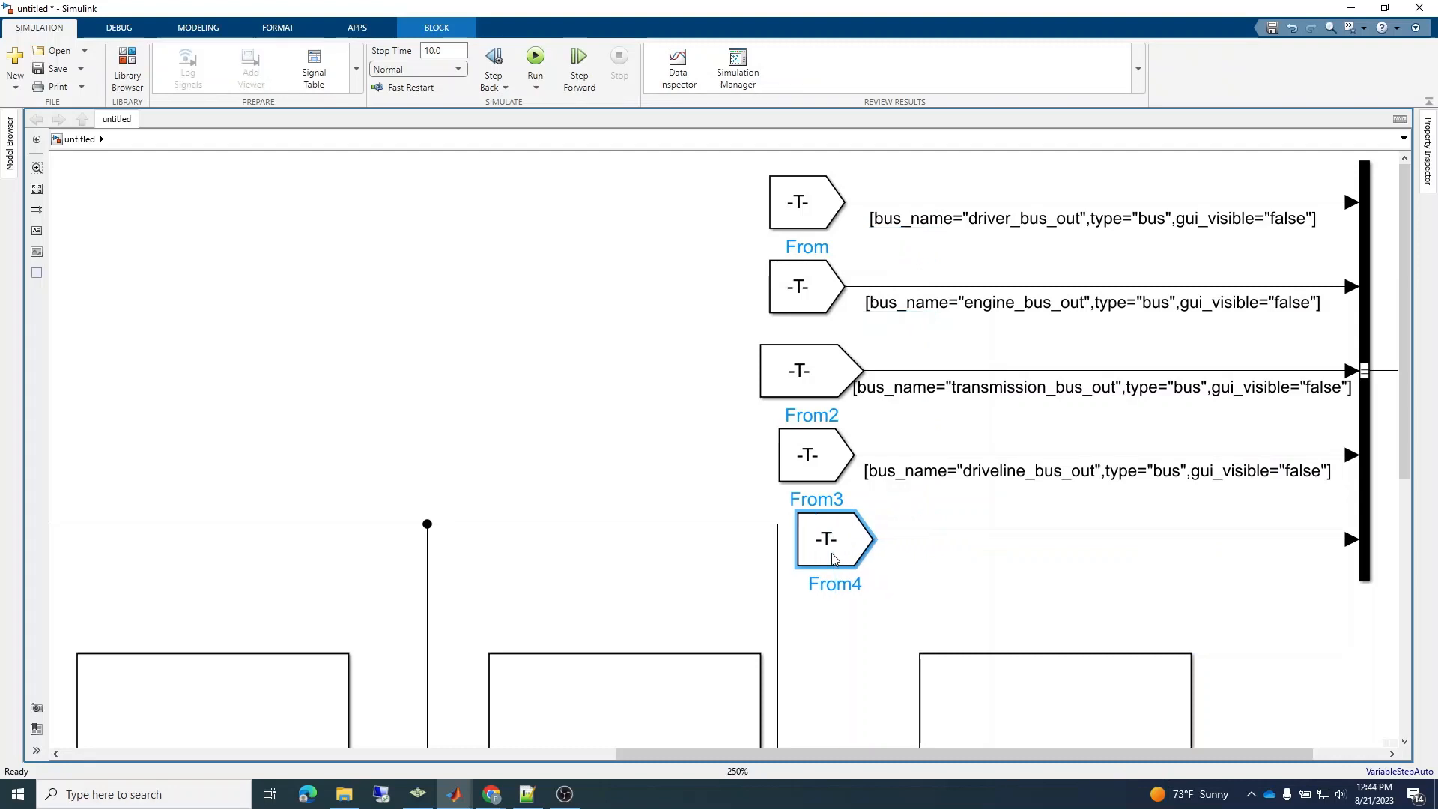
double_click(920, 542)
key(ctrl+v)
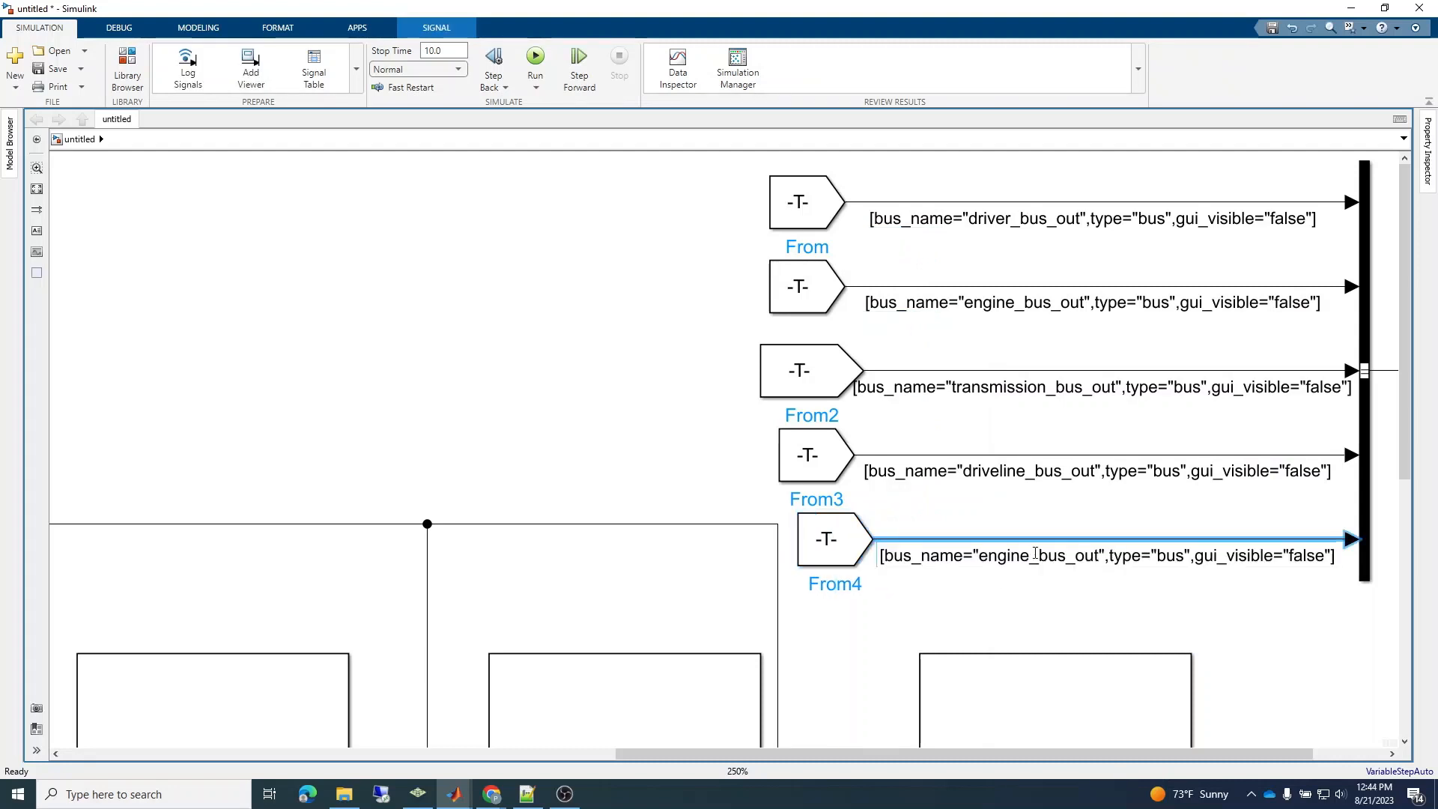
Change the bus name in the fifth signal's label to chassis_bus_out.
click(1030, 558)
key(BackSpace)
key(BackSpace)
key(BackSpace)
key(BackSpace)
key(BackSpace)
key(BackSpace)
text(chassis)
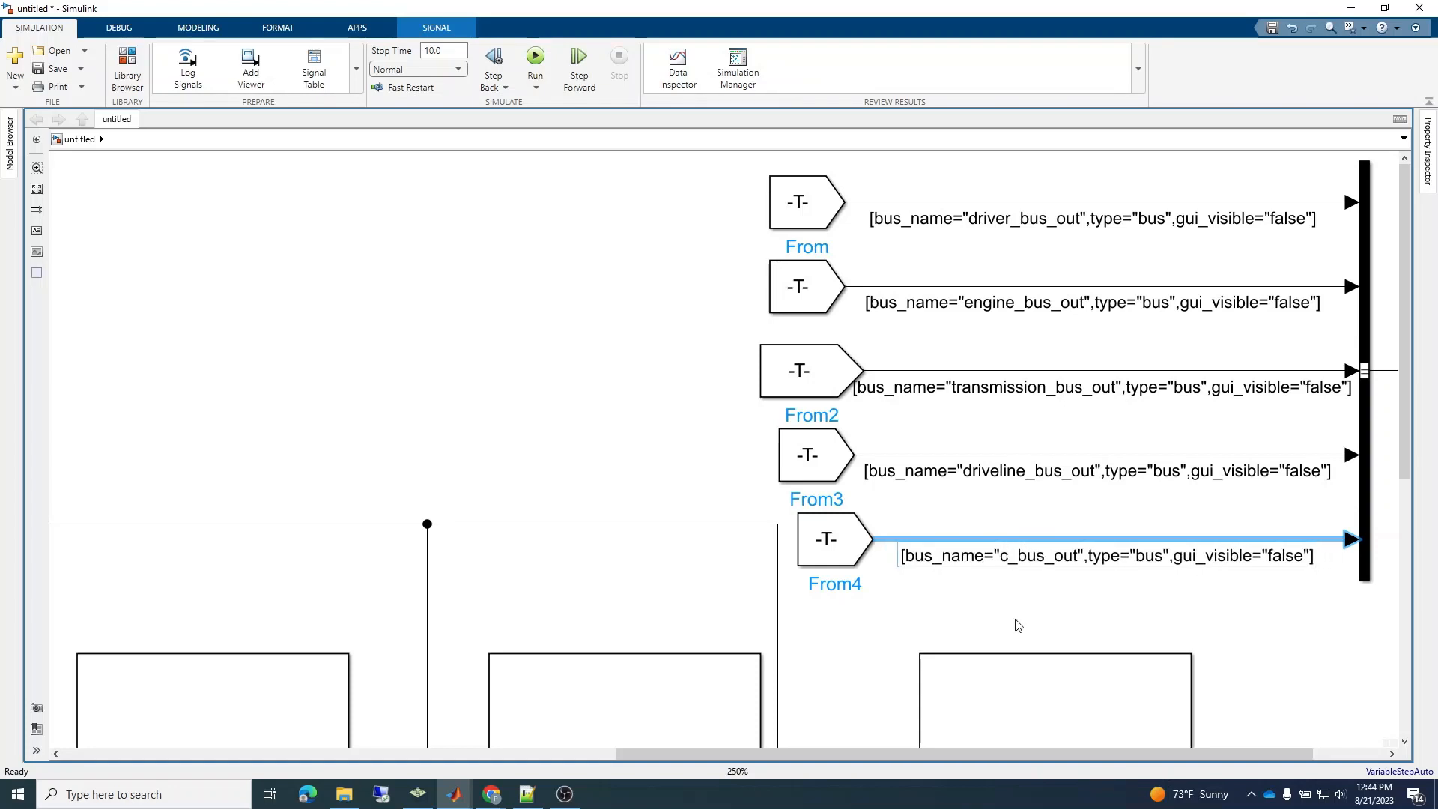
Copy the driver_bus_out label from the first bus input signal onto the driver subsystem's output line.
click(1003, 630)
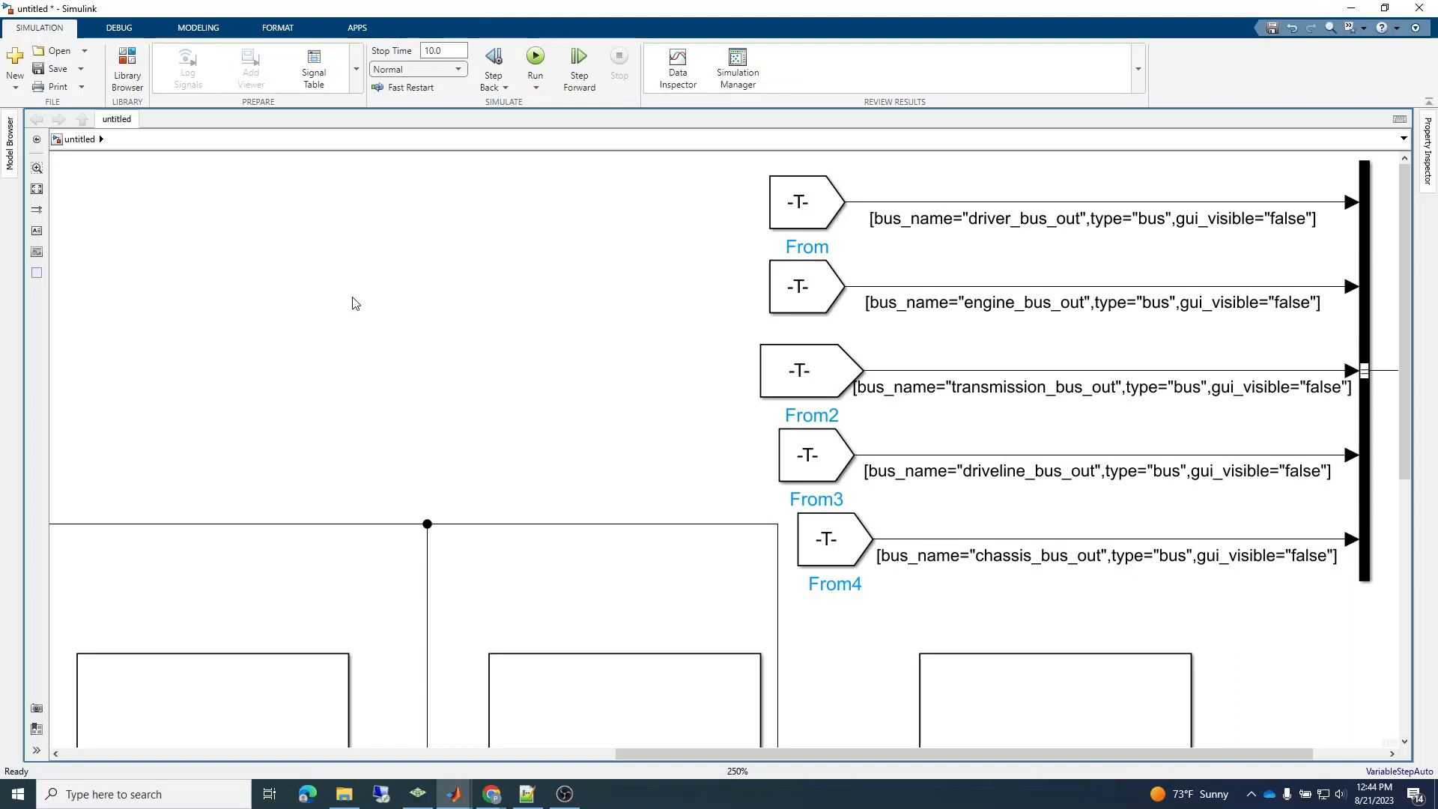
key(minus)
key(minus)
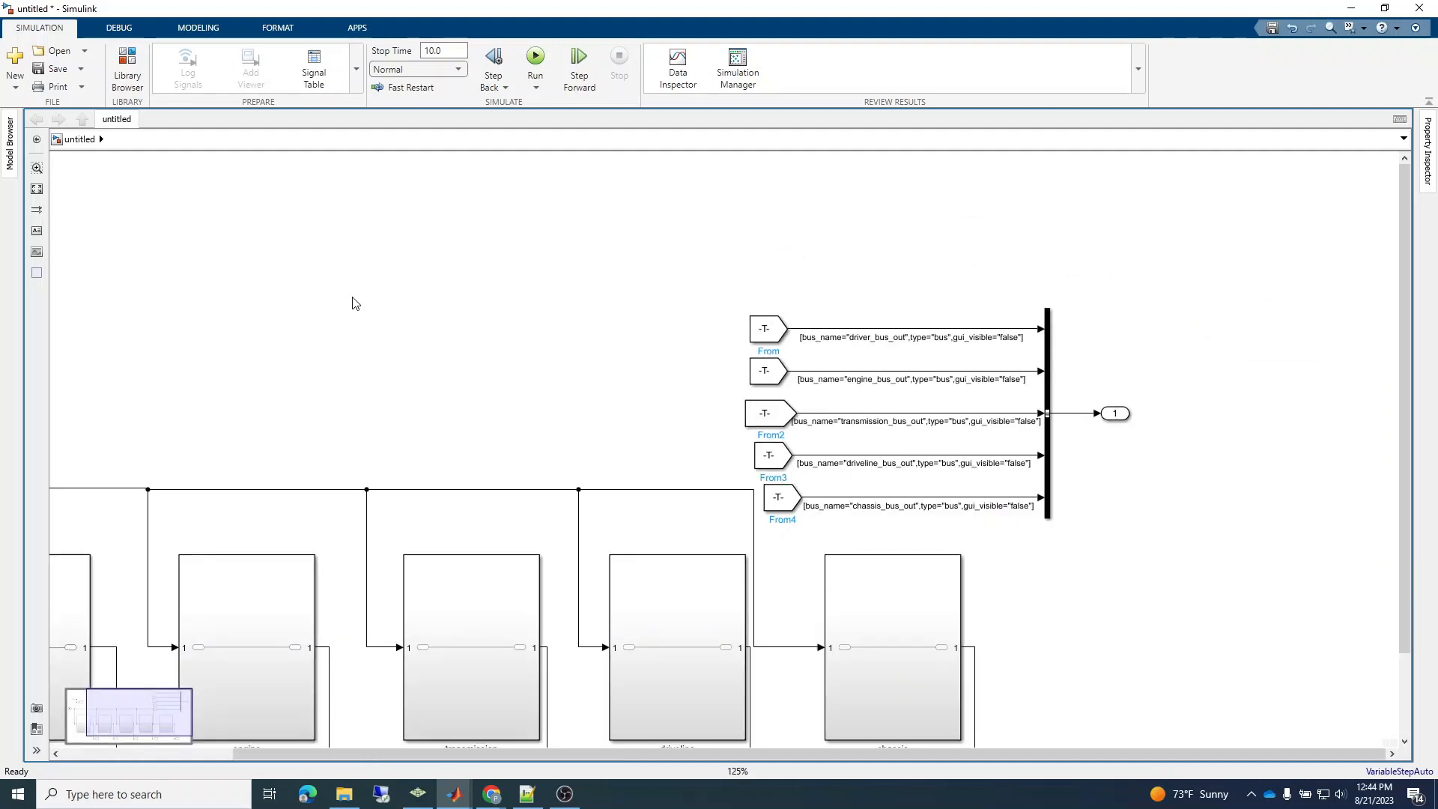
drag(1404, 302, 1403, 399)
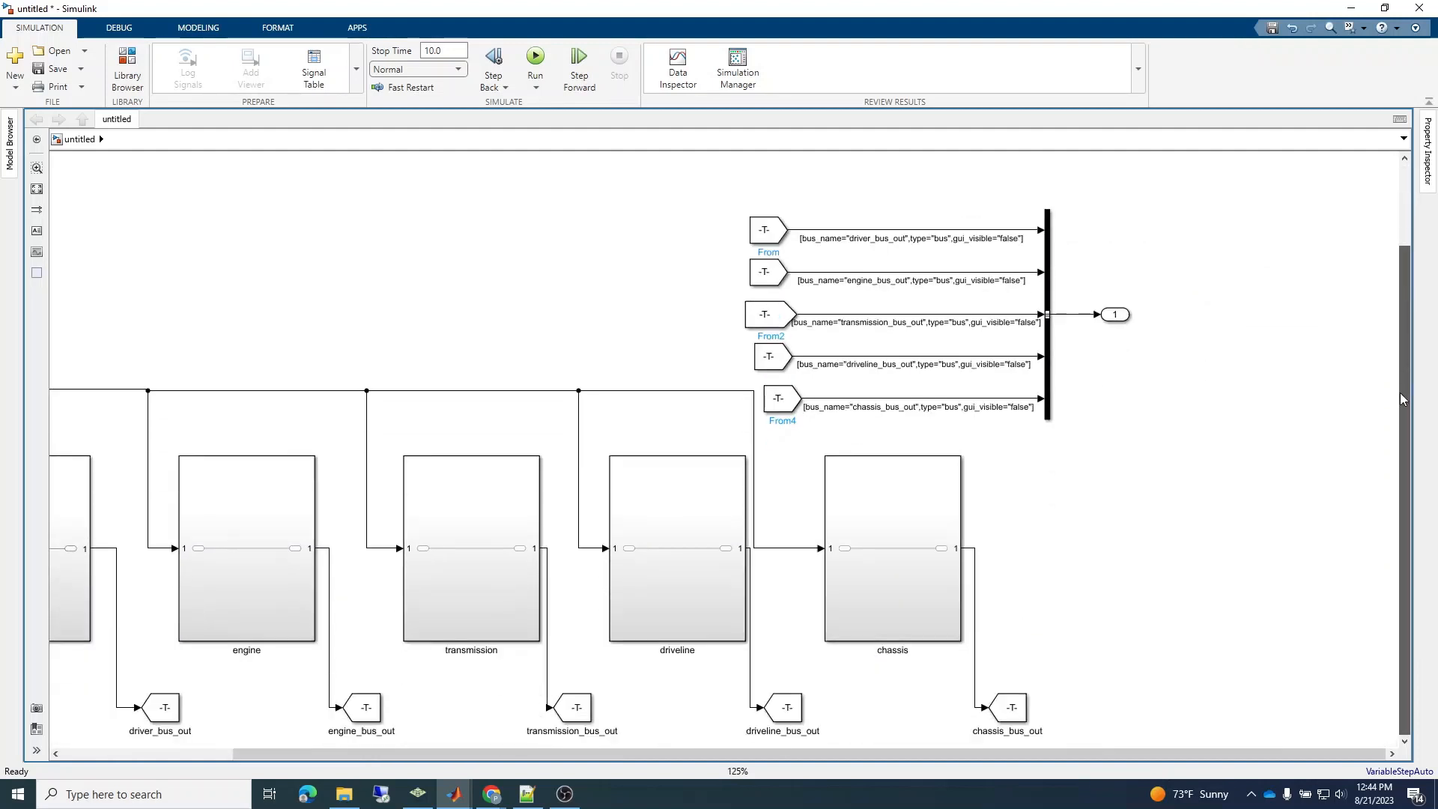
drag(1110, 754, 936, 749)
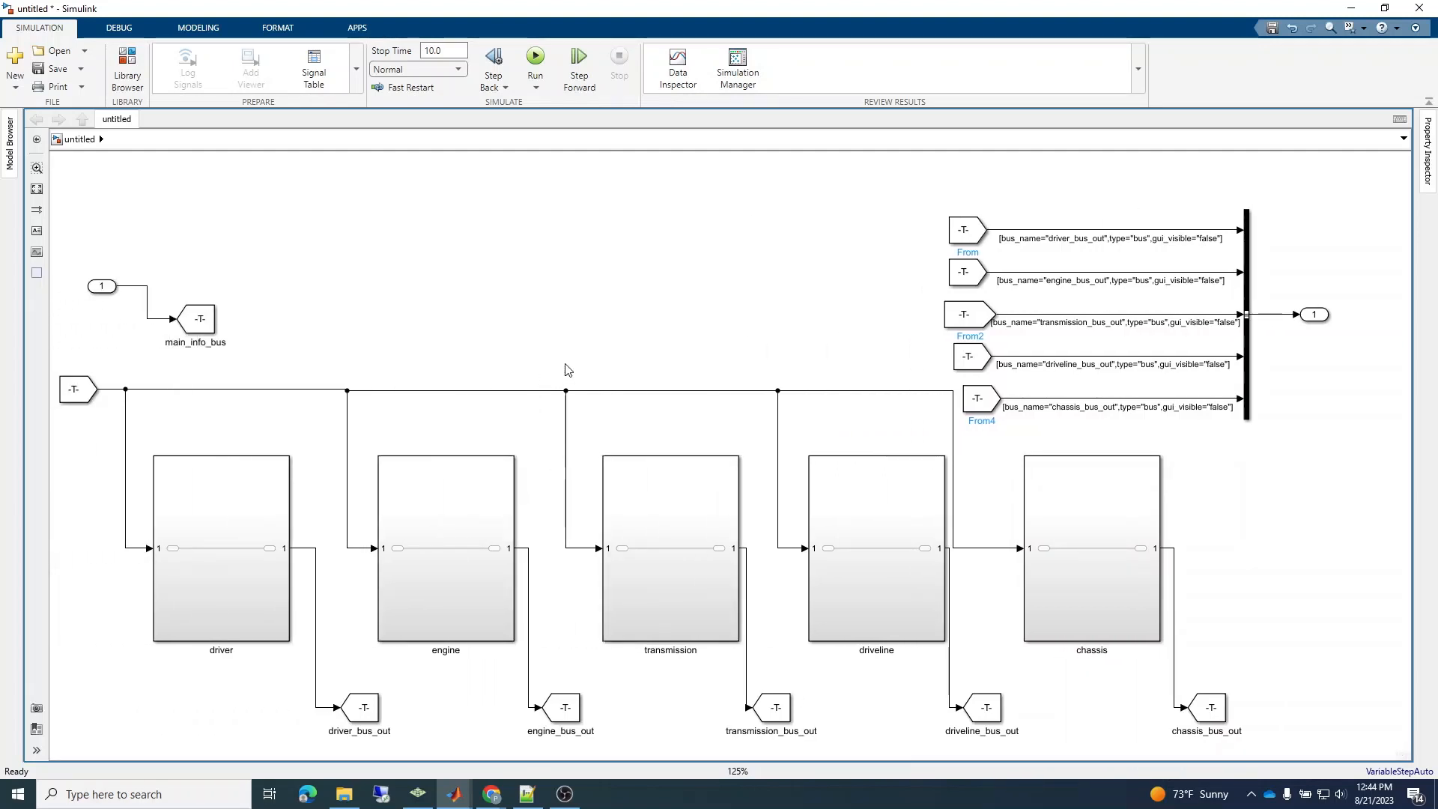
double_click(1081, 240)
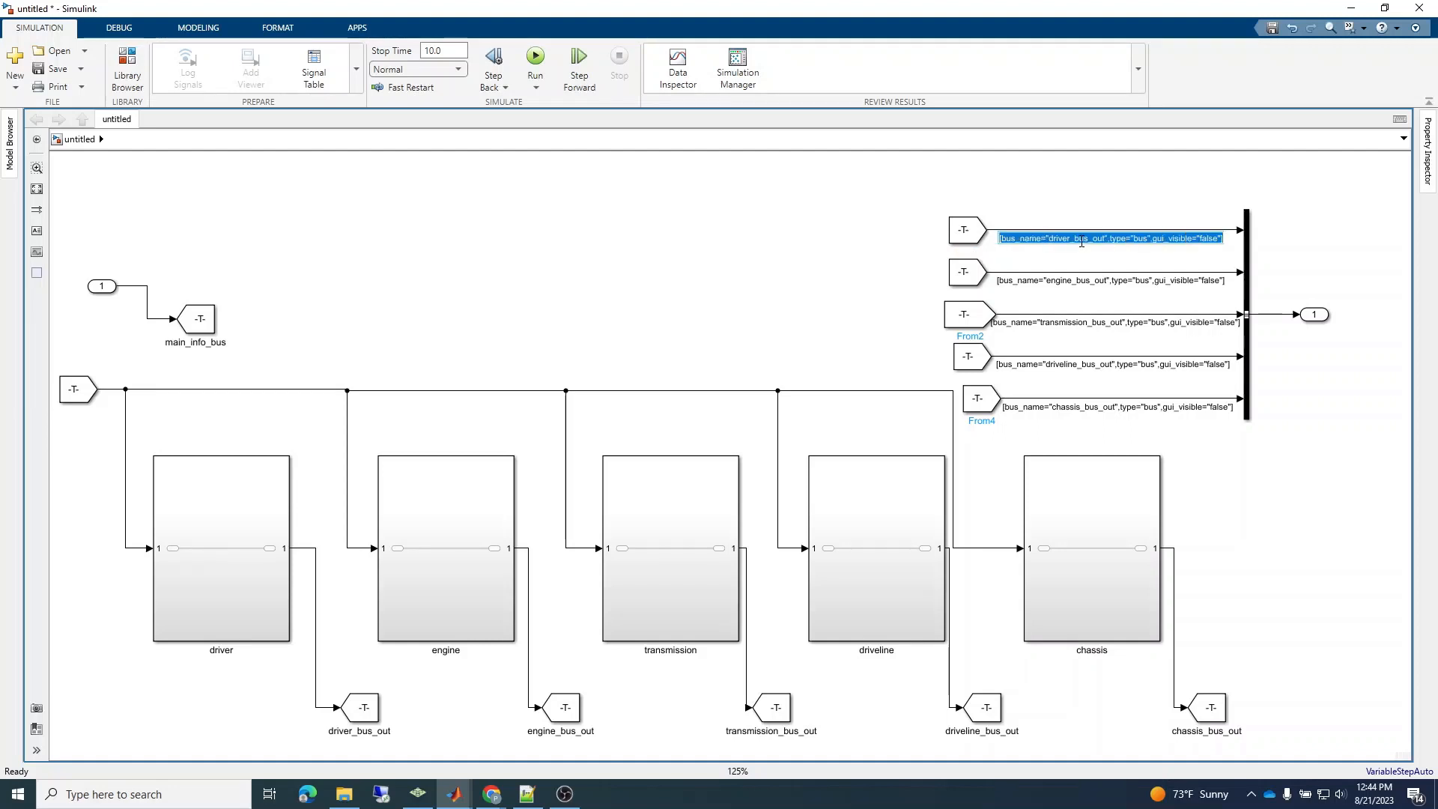
click(316, 683)
double_click(316, 684)
key(ctrl+v)
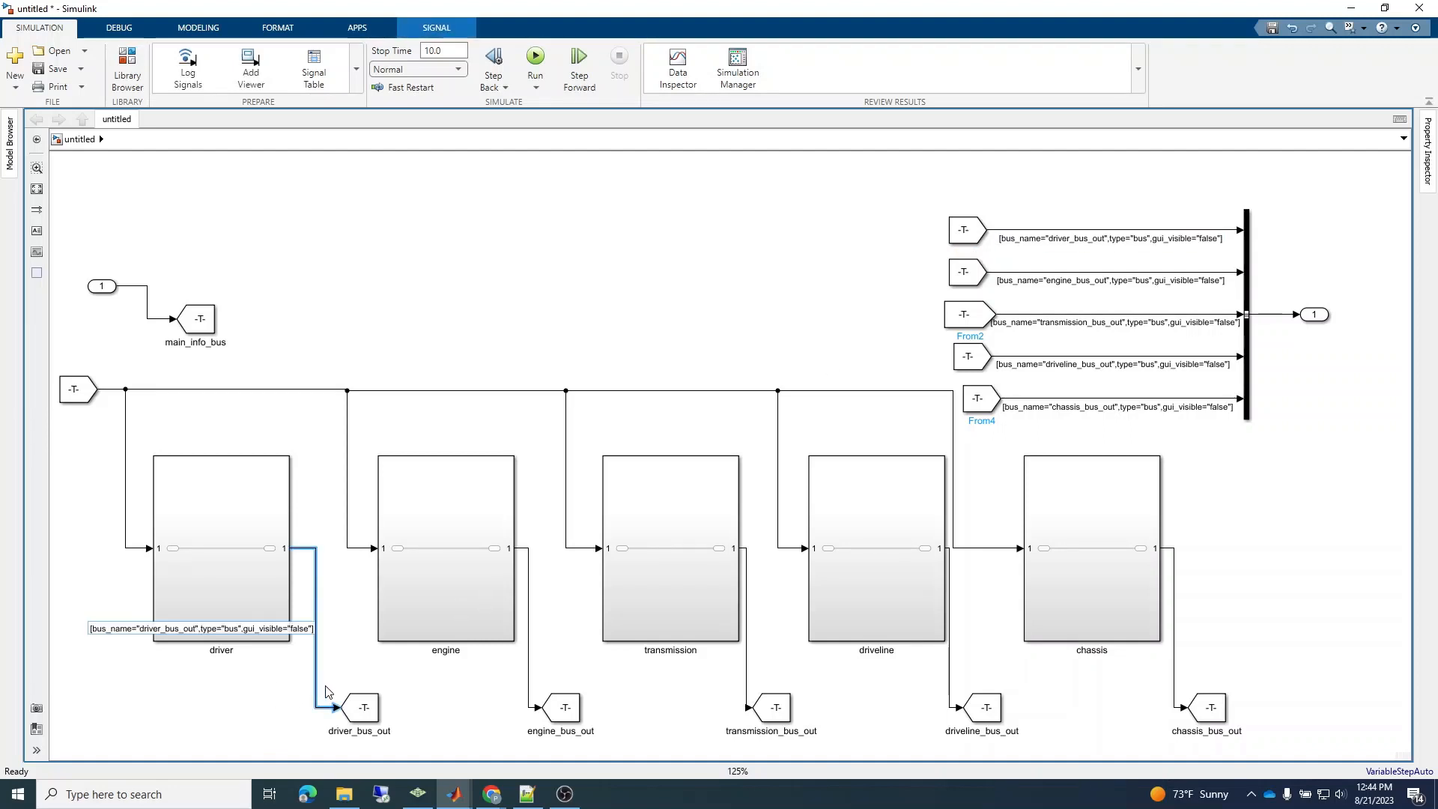
Copy the engine_bus_out label from the second bus input signal onto the engine subsystem's output line.
double_click(1081, 280)
key(ctrl+a)
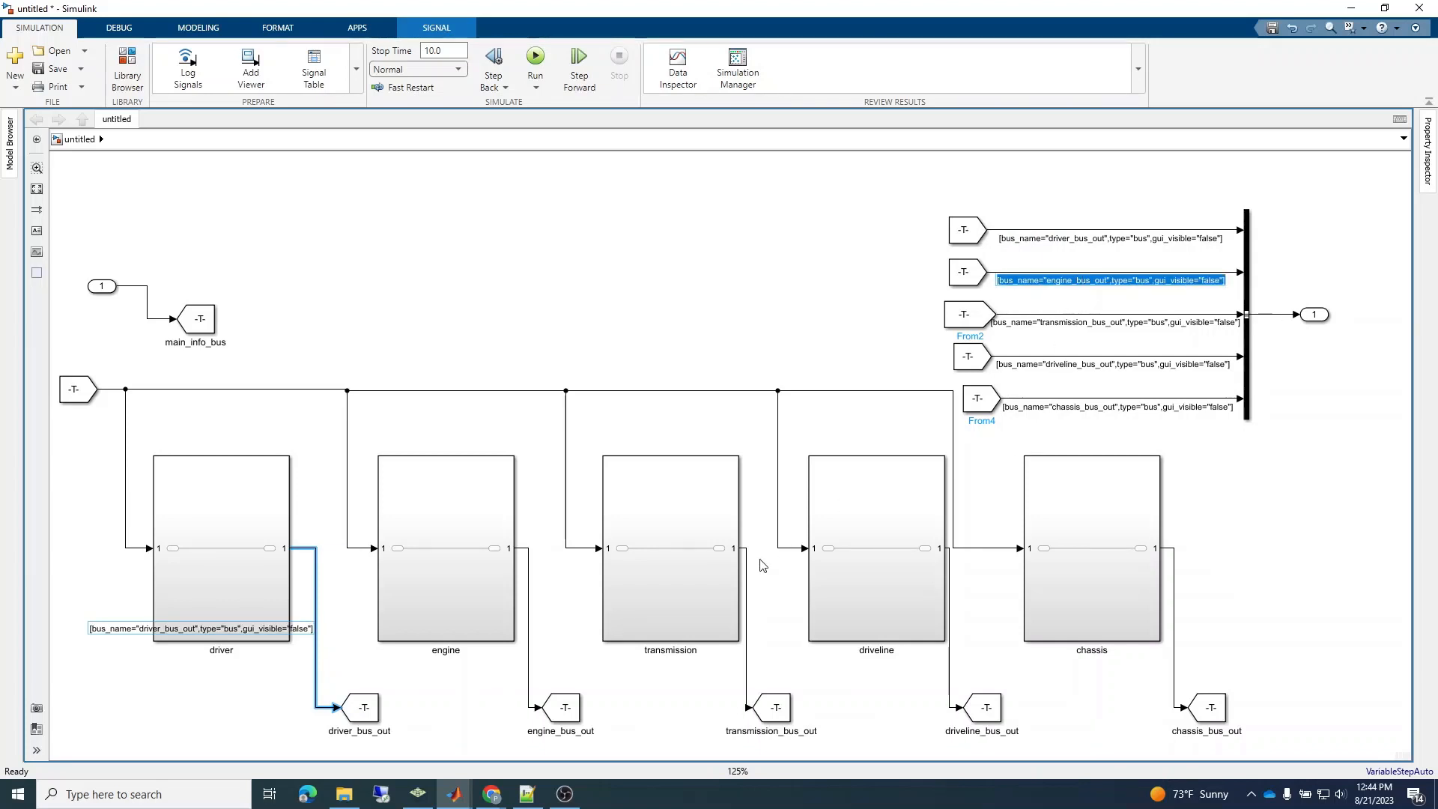
double_click(529, 658)
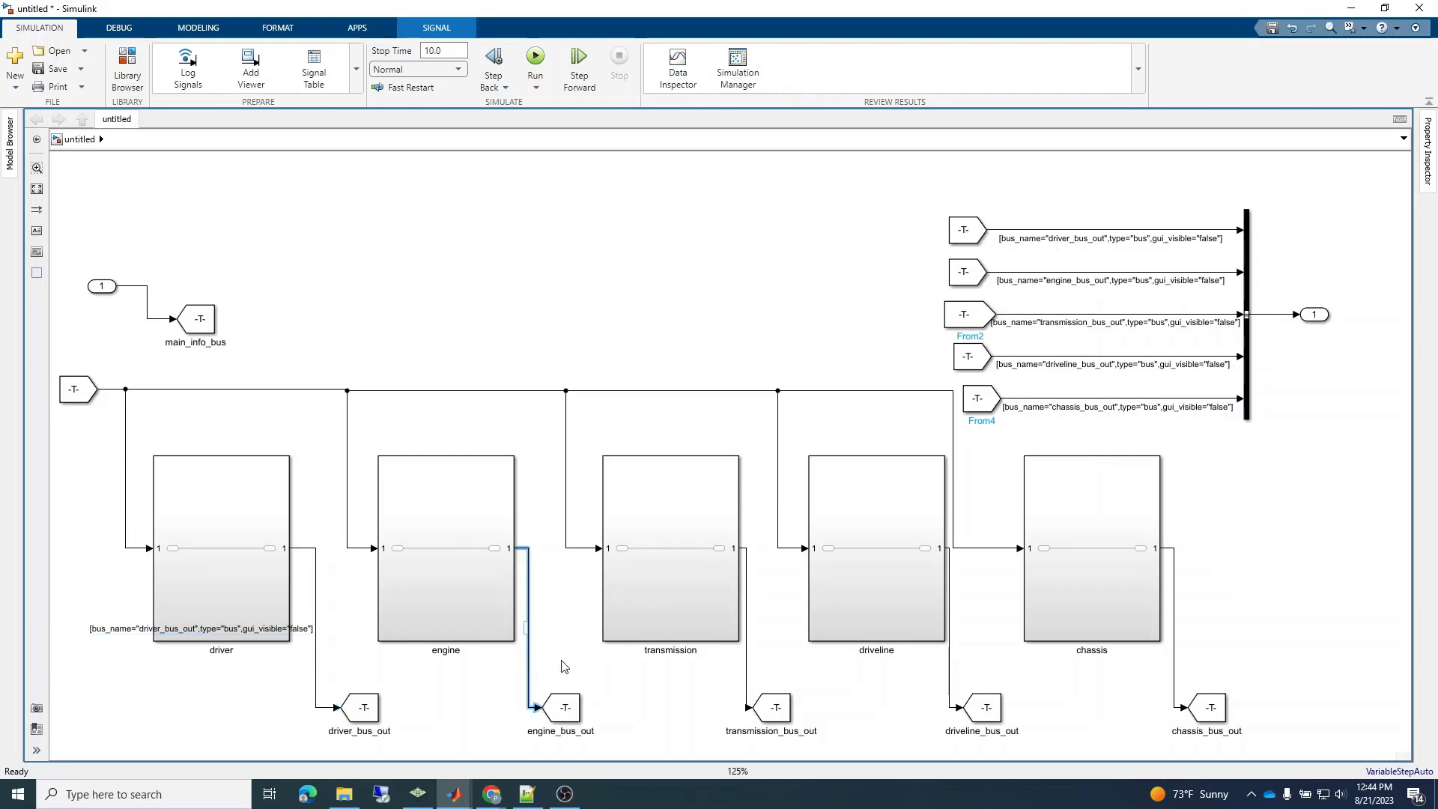
key(ctrl+v)
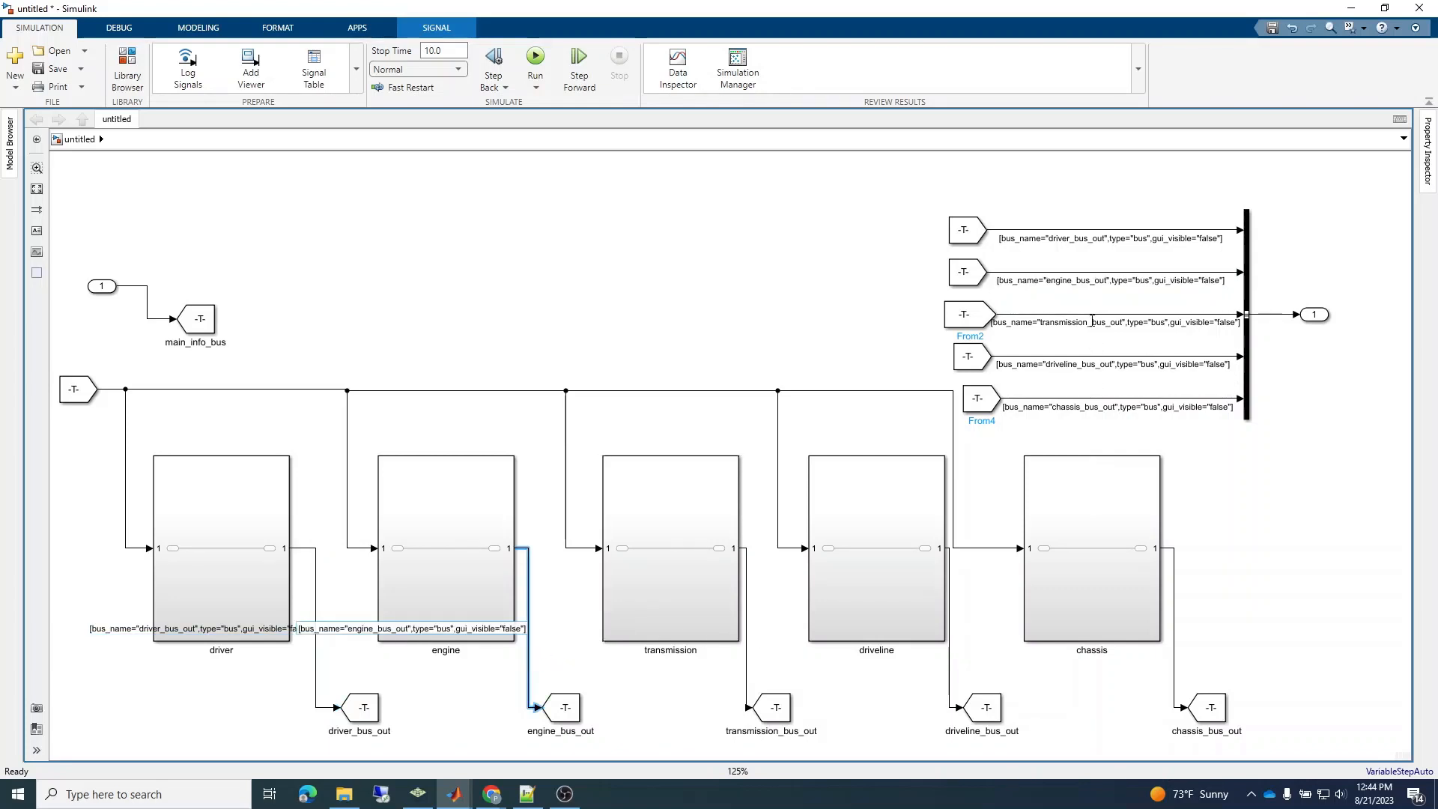
Copy the full transmission_bus_out label from the third bus input signal onto the transmission subsystem's output line.
double_click(1090, 324)
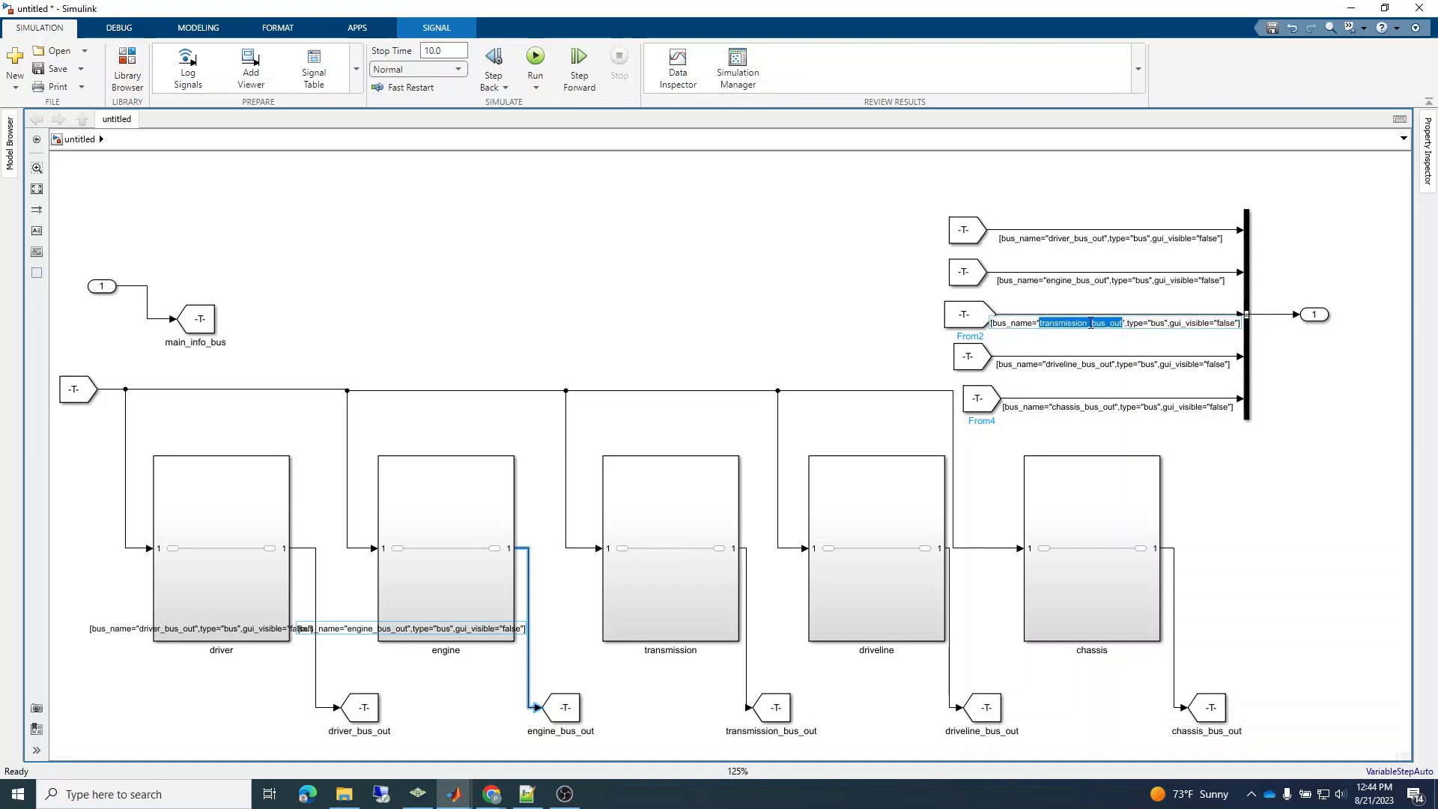
key(ctrl+a)
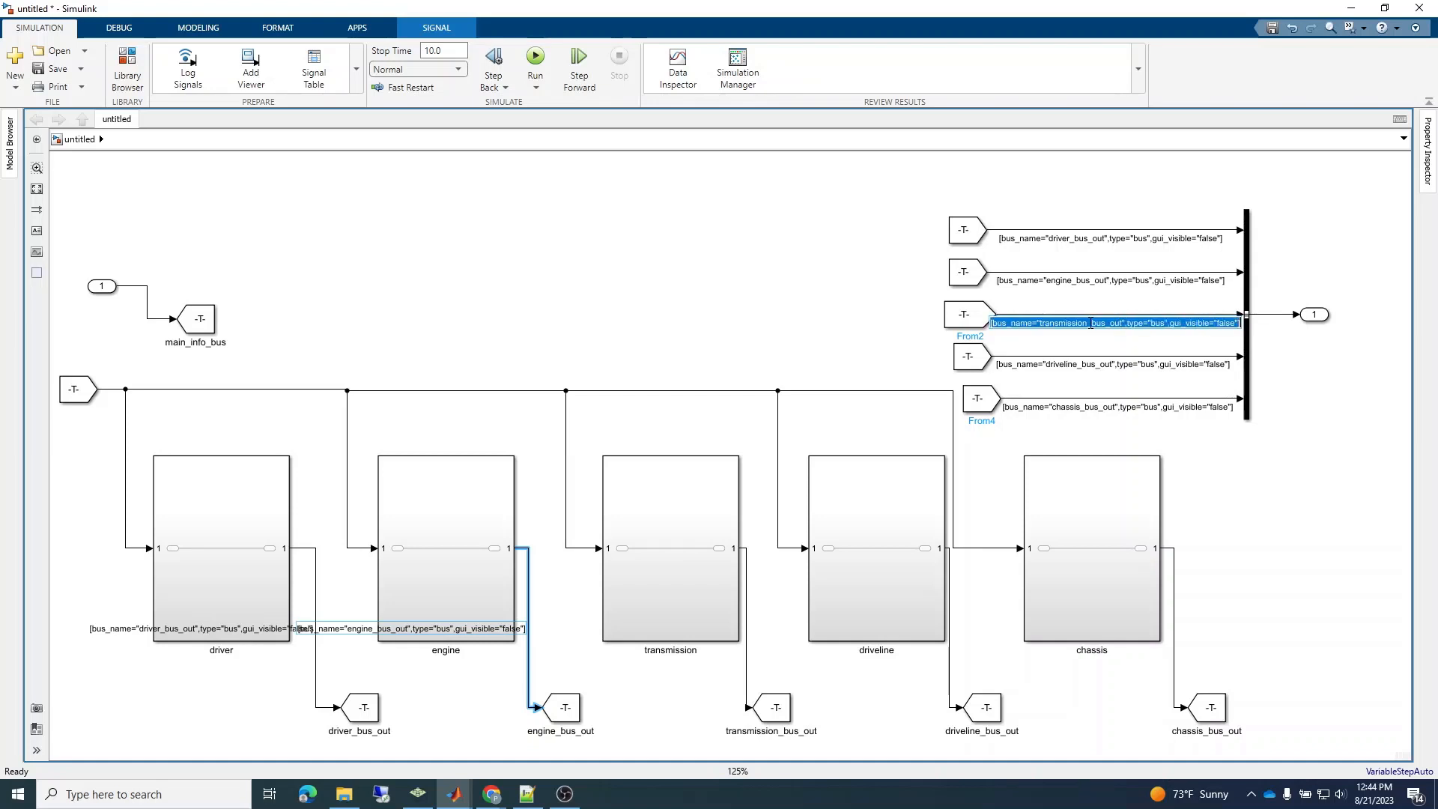
double_click(747, 657)
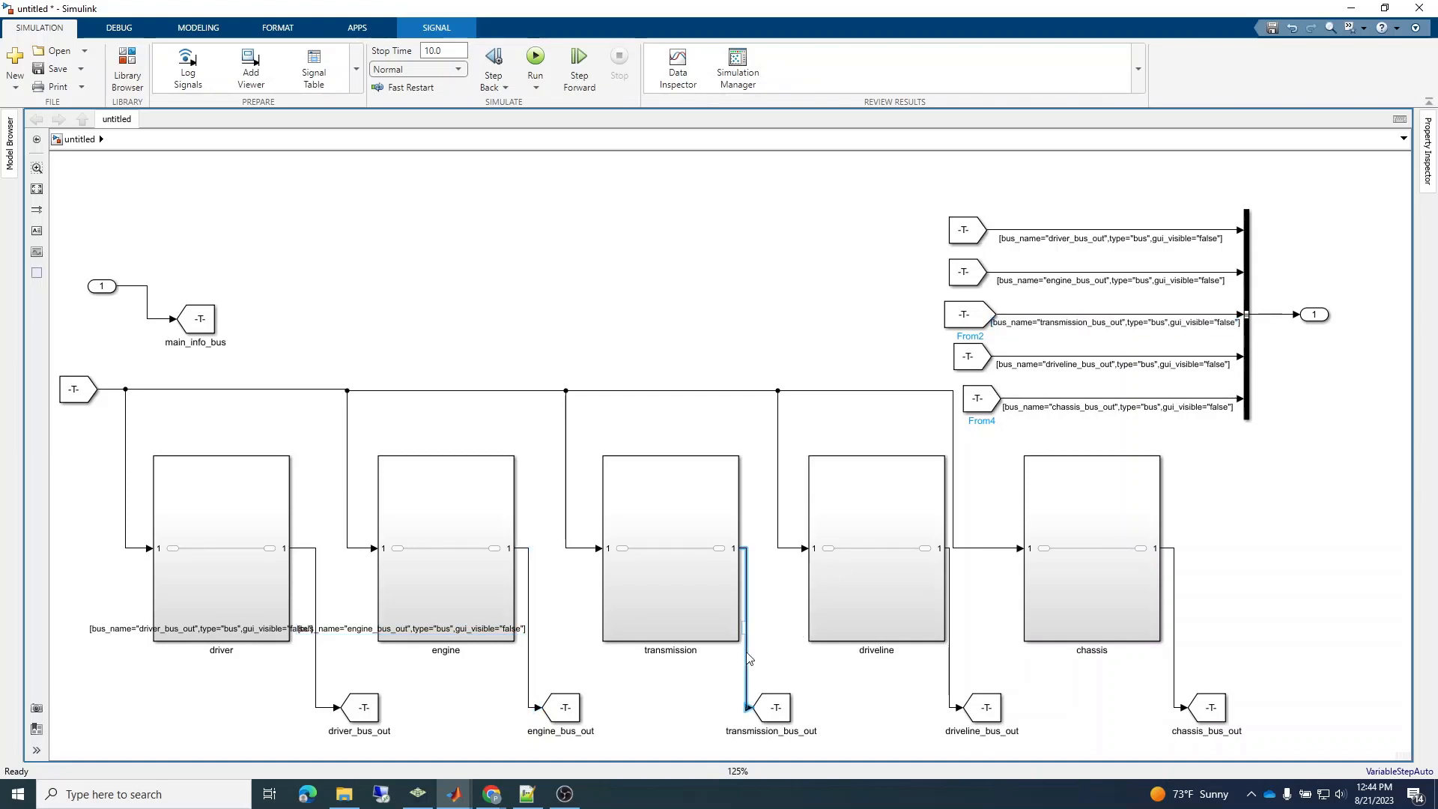
key(ctrl+v)
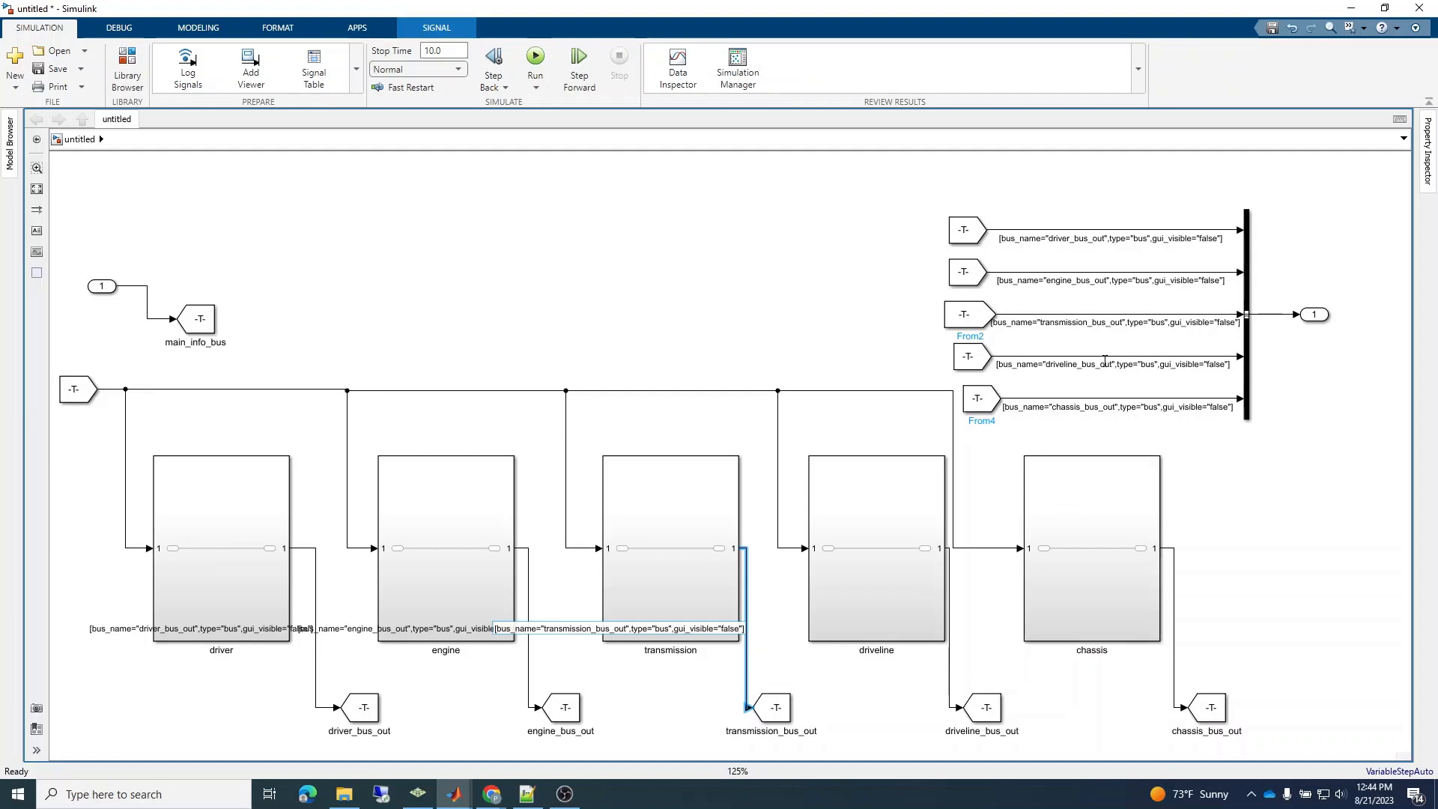
Copy the driveline_bus_out label from the fourth bus input signal onto the driveline subsystem's output line.
click(1105, 364)
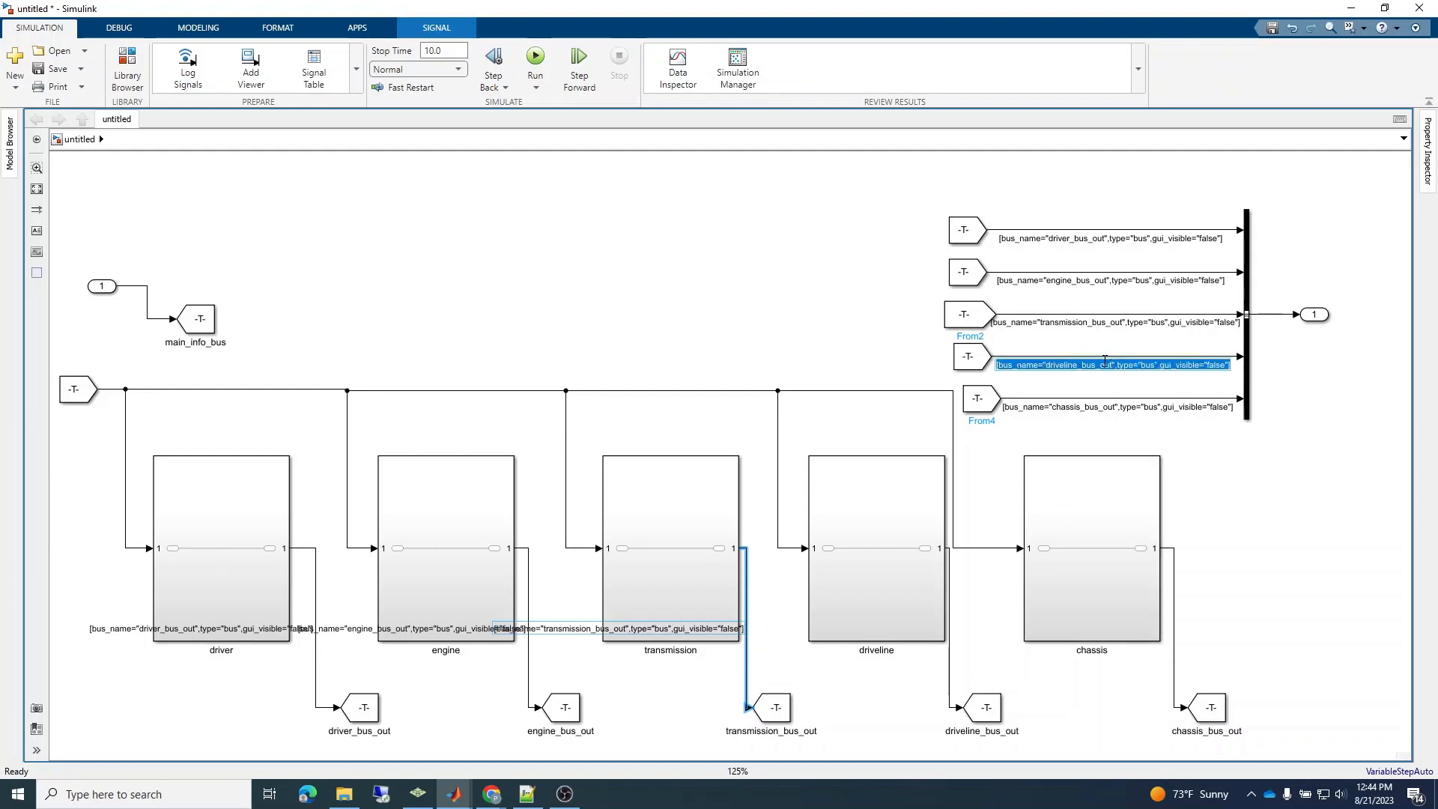
double_click(950, 669)
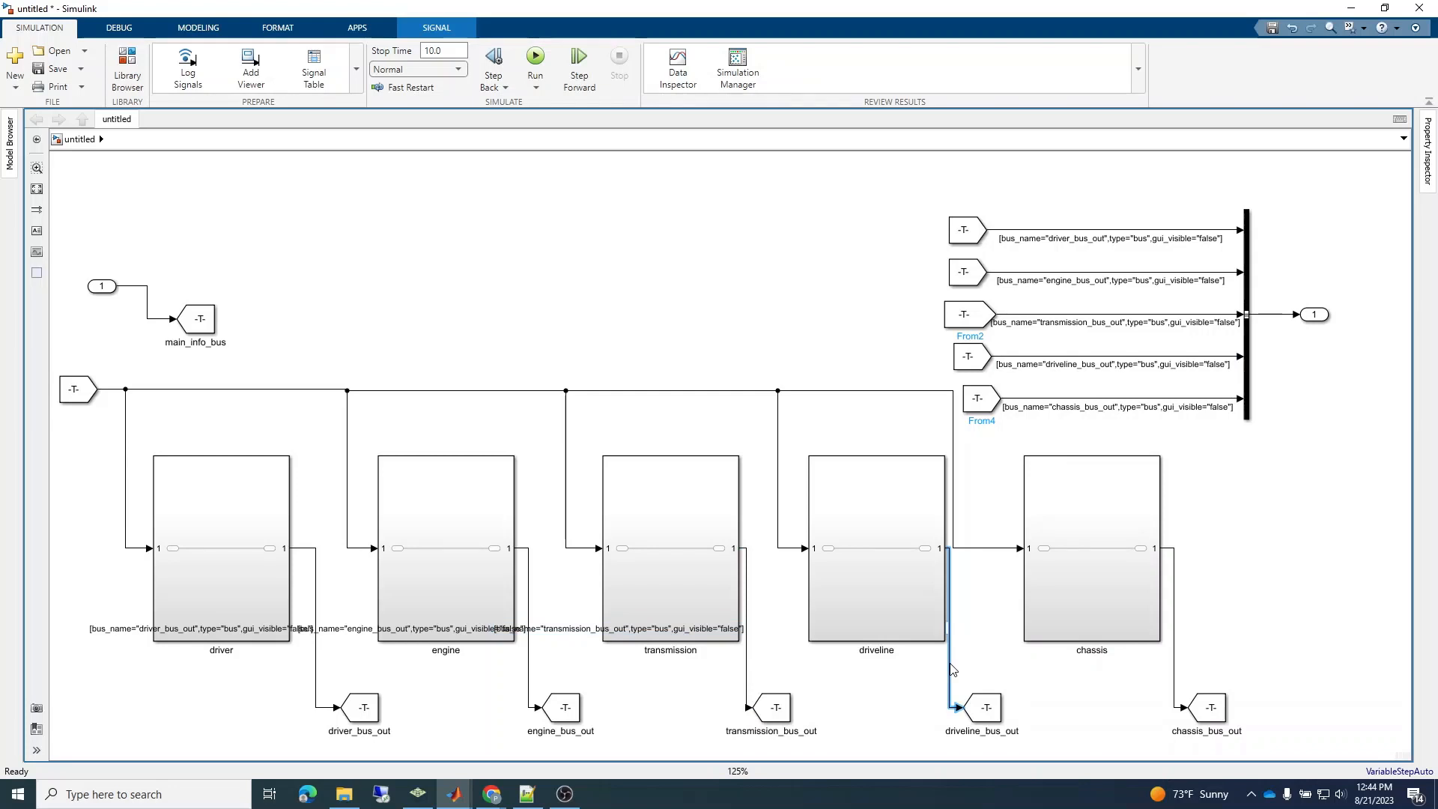
key(ctrl+v)
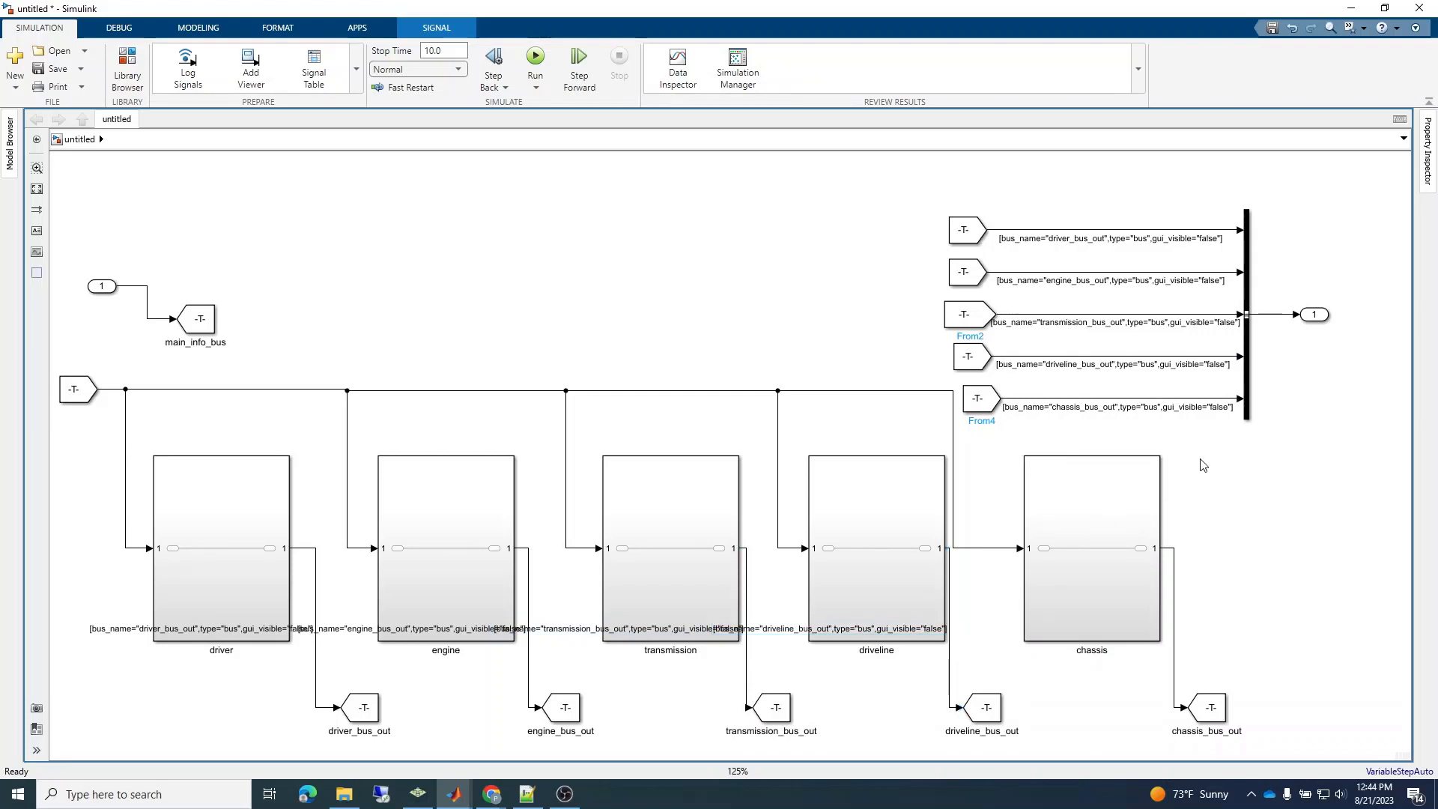
Copy the chassis_bus_out label from the fifth bus input signal onto the chassis subsystem's output line.
click(1202, 462)
double_click(1128, 406)
key(ctrl+a)
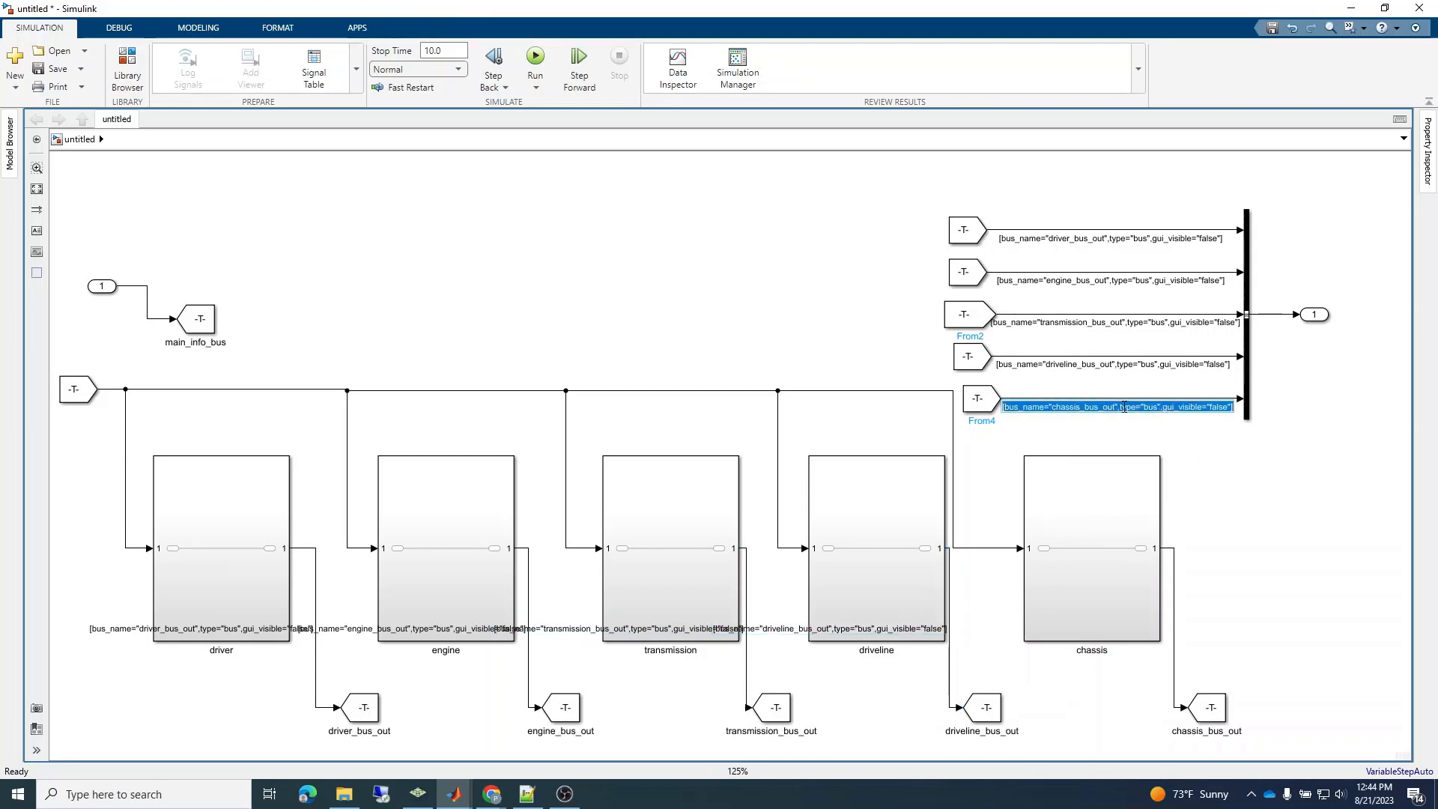
click(1175, 641)
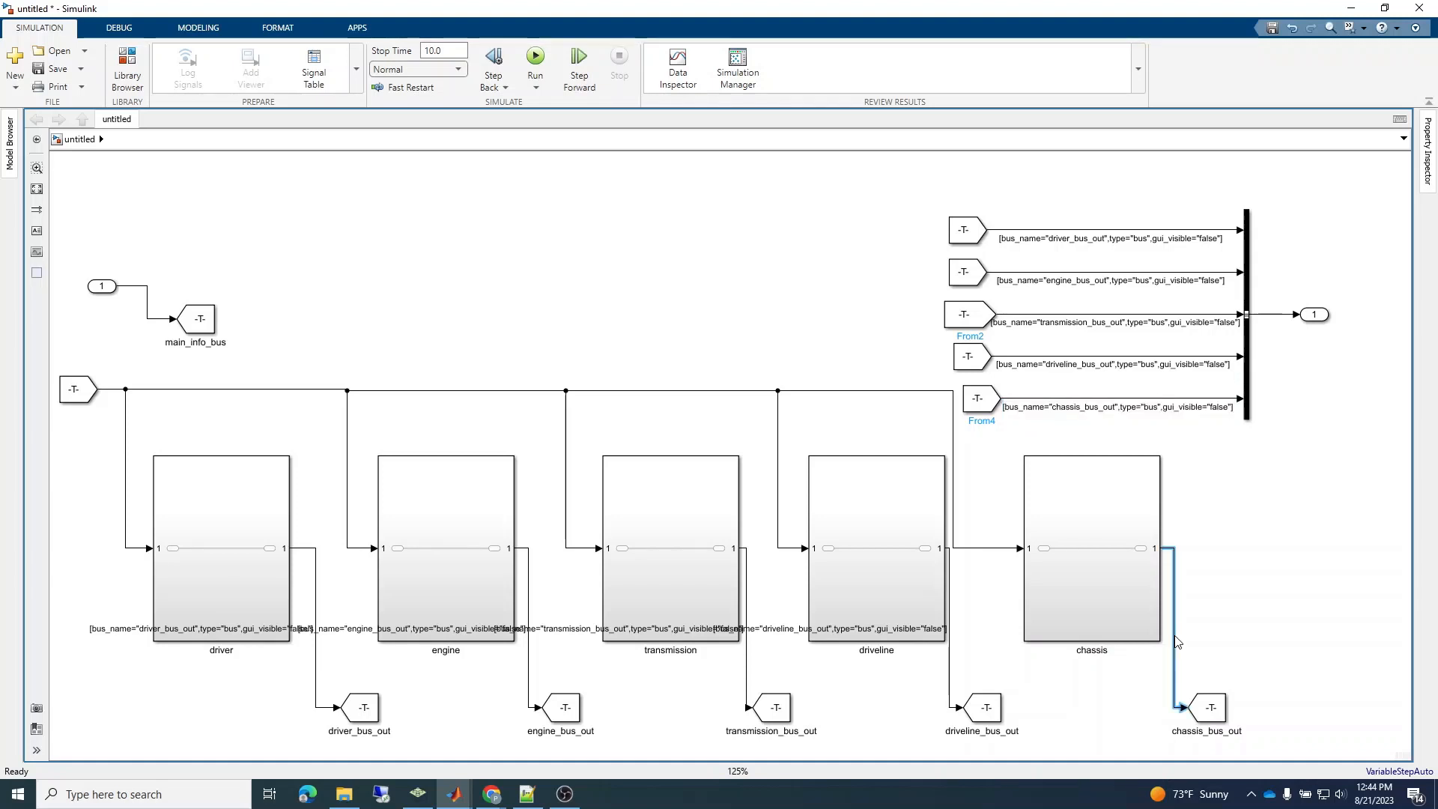
double_click(1175, 641)
key(ctrl+v)
click(1239, 652)
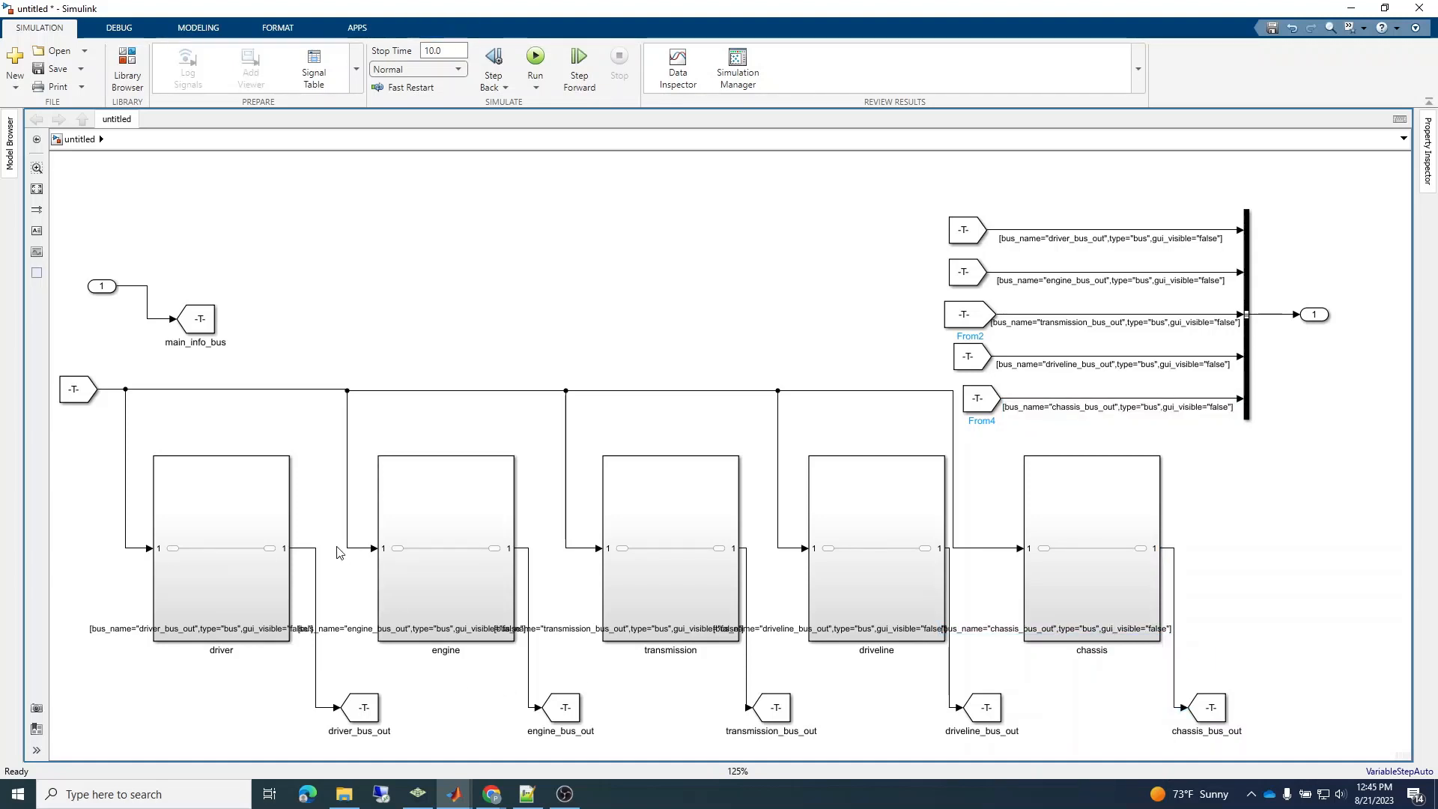
Paste the copied label onto the shared line feeding the subsystem inputs, with its bus name changed to main_info_bus.
double_click(214, 390)
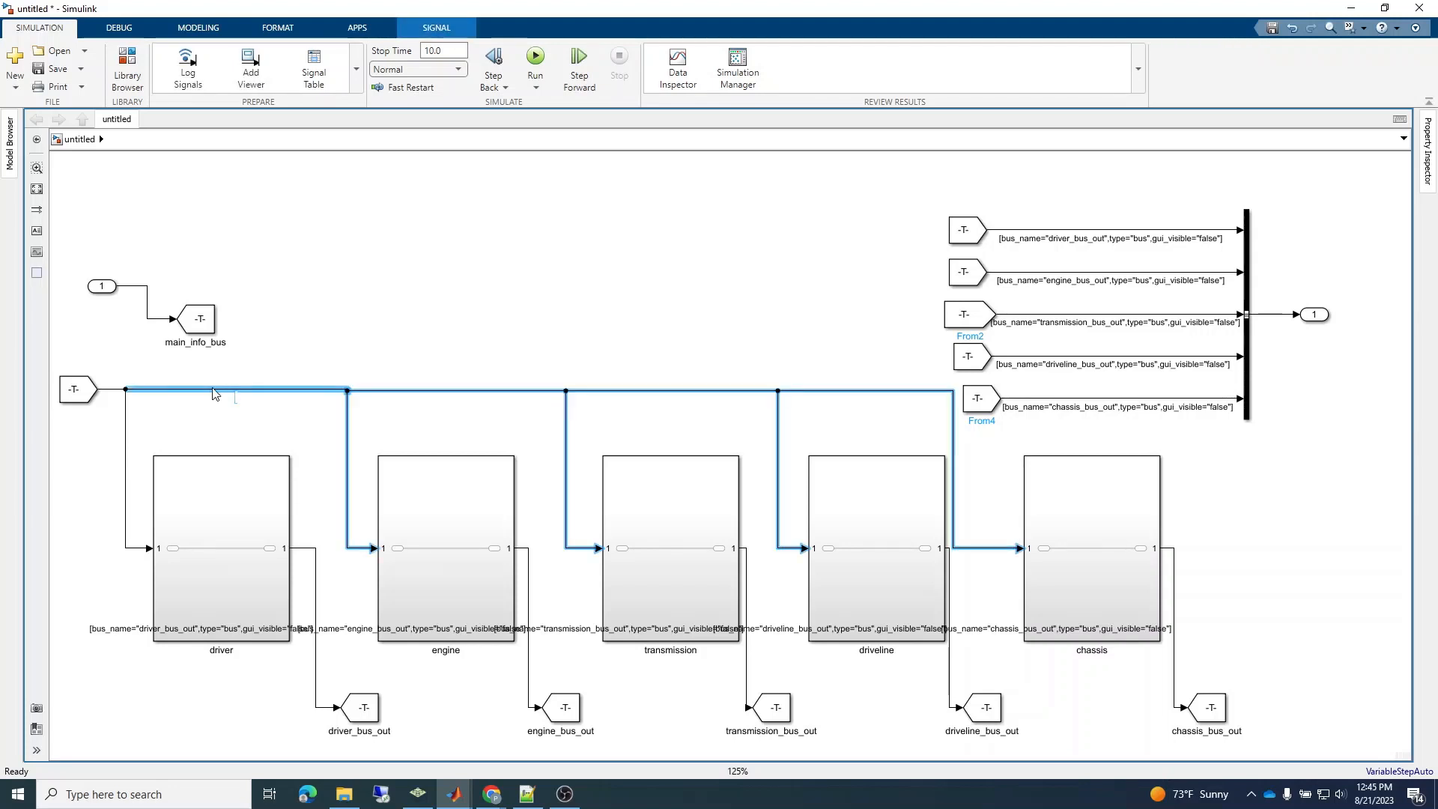
key(ctrl+v)
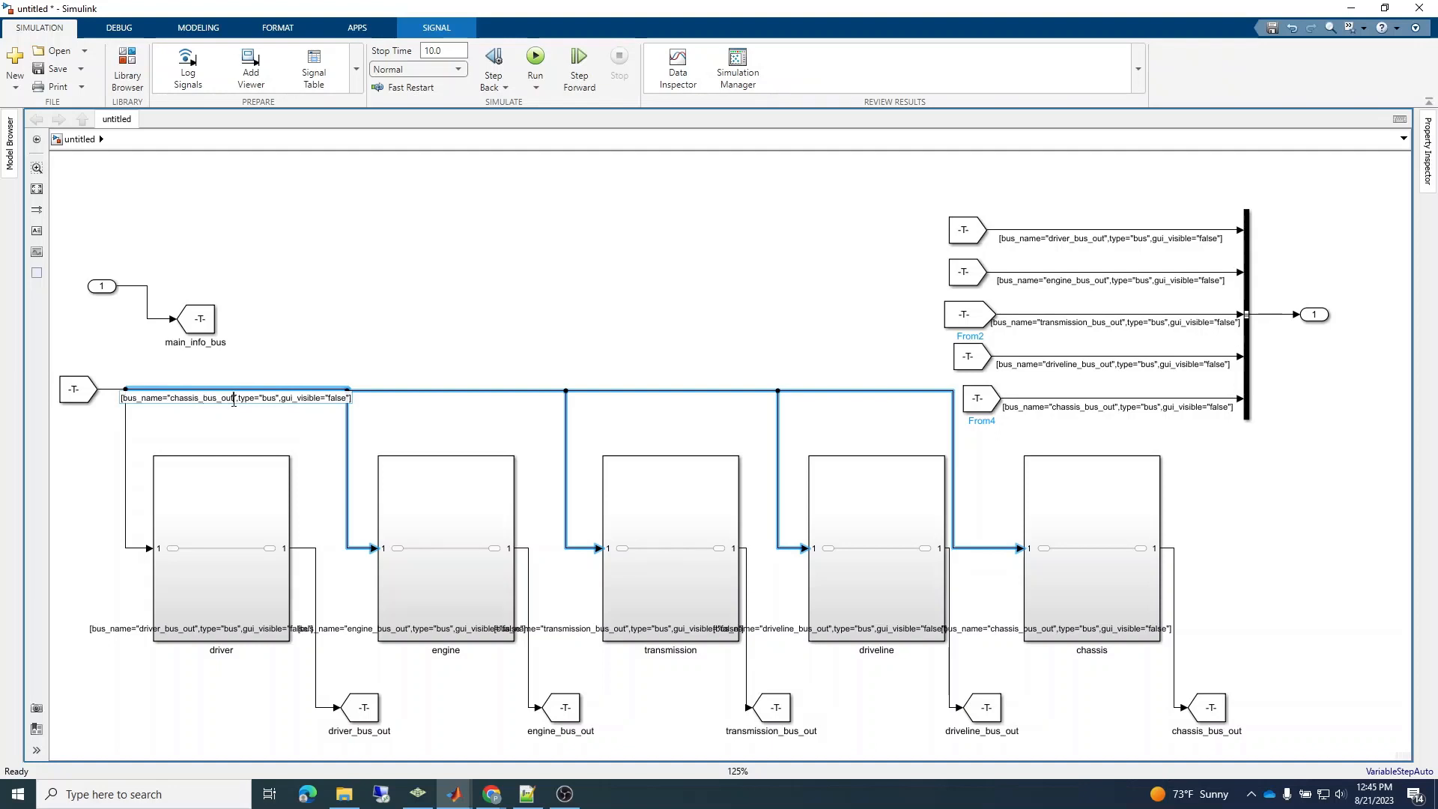
key(BackSpace)
key(BackSpace)
key(BackSpace)
key(BackSpace)
key(BackSpace)
key(BackSpace)
key(BackSpace)
key(BackSpace)
key(BackSpace)
key(BackSpace)
key(BackSpace)
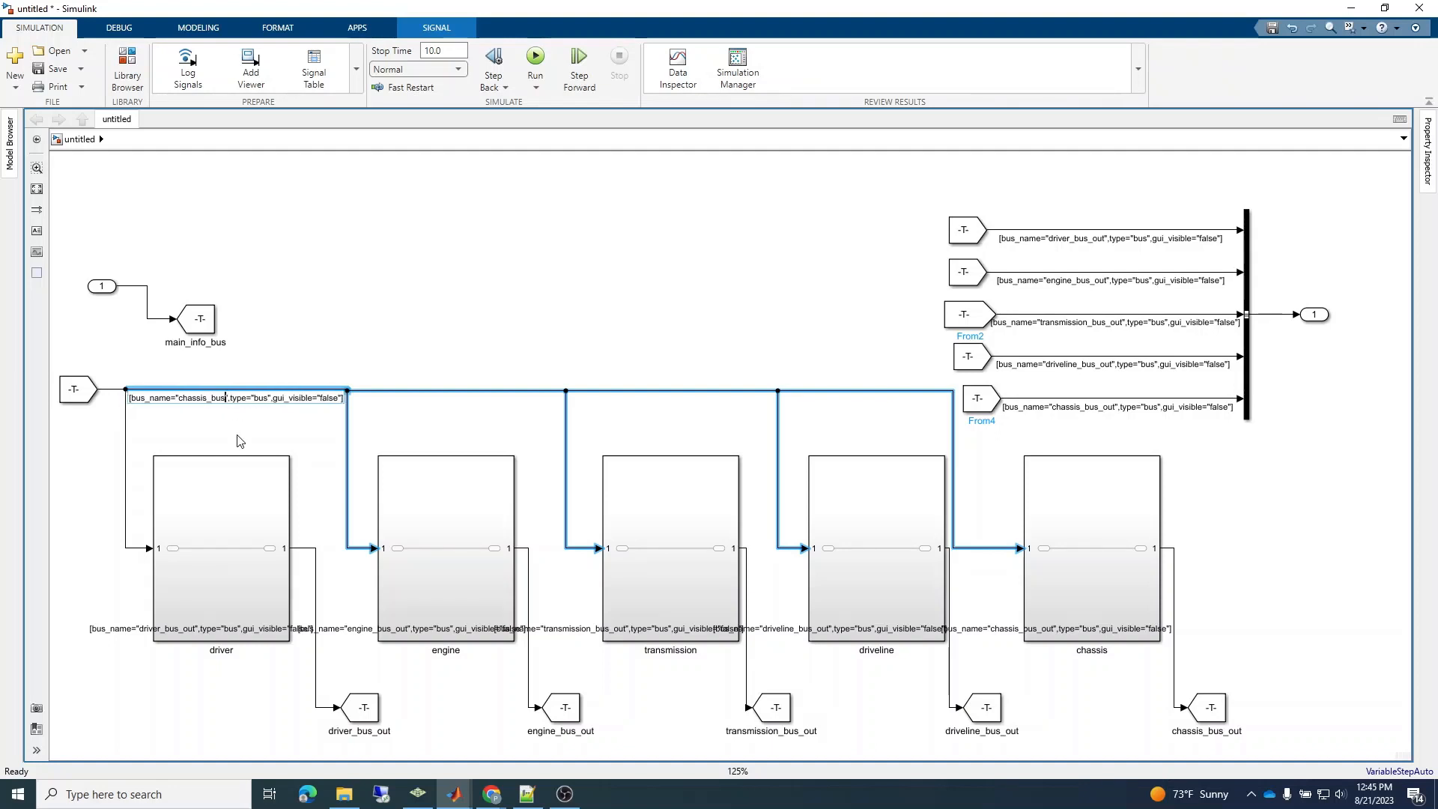
key(BackSpace)
key(BackSpace)
key(BackSpace)
key(BackSpace)
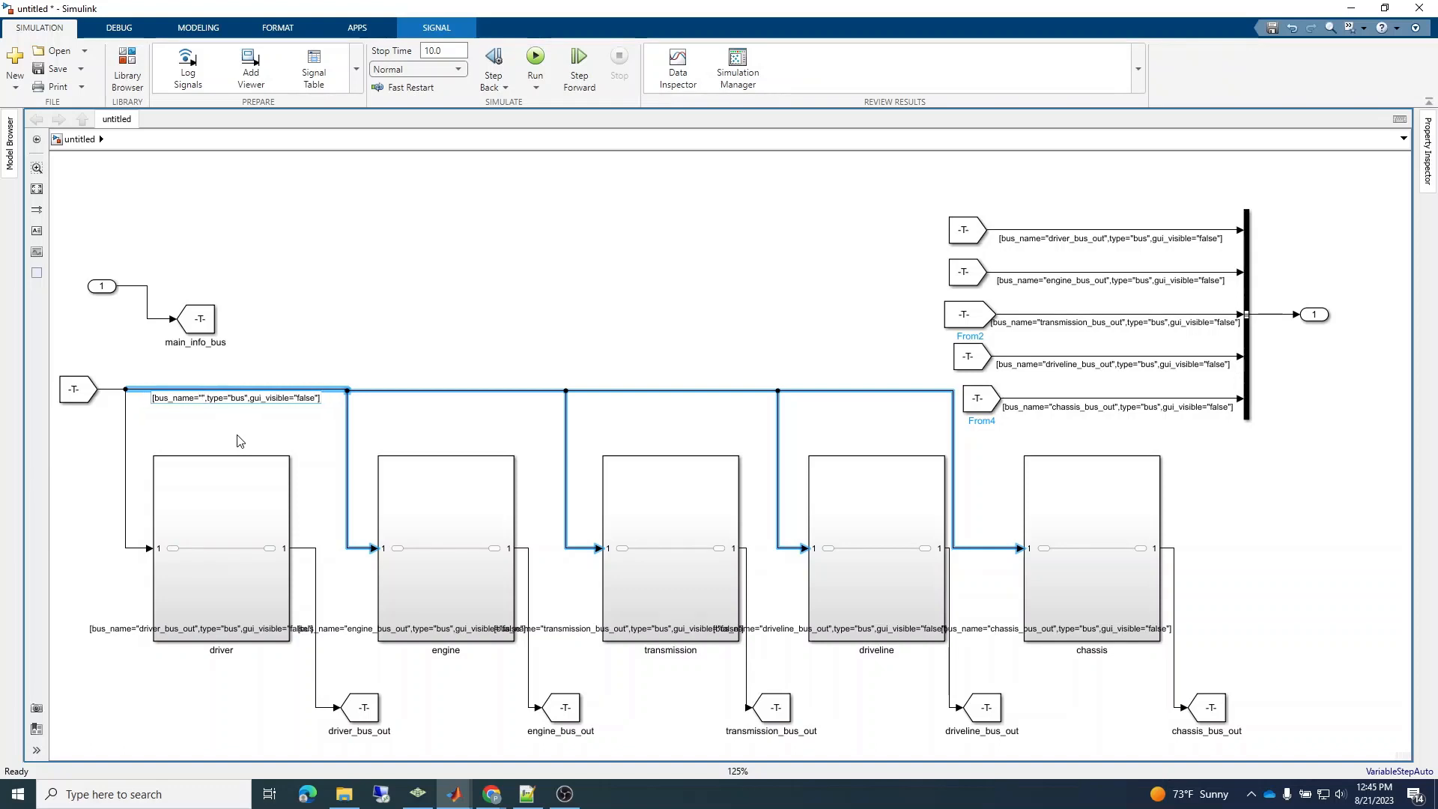
text(man_)
text(_inf)
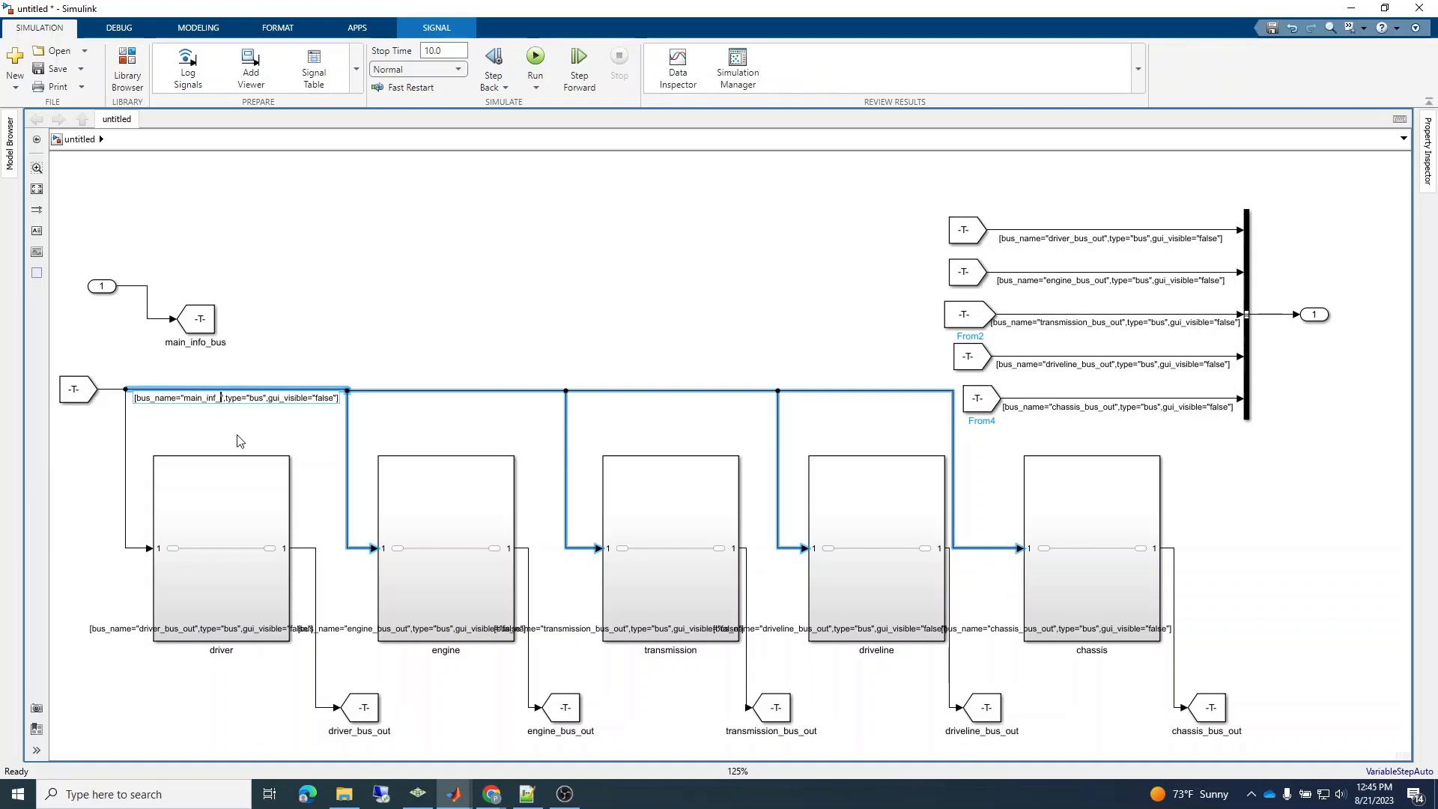
text(o_bus)
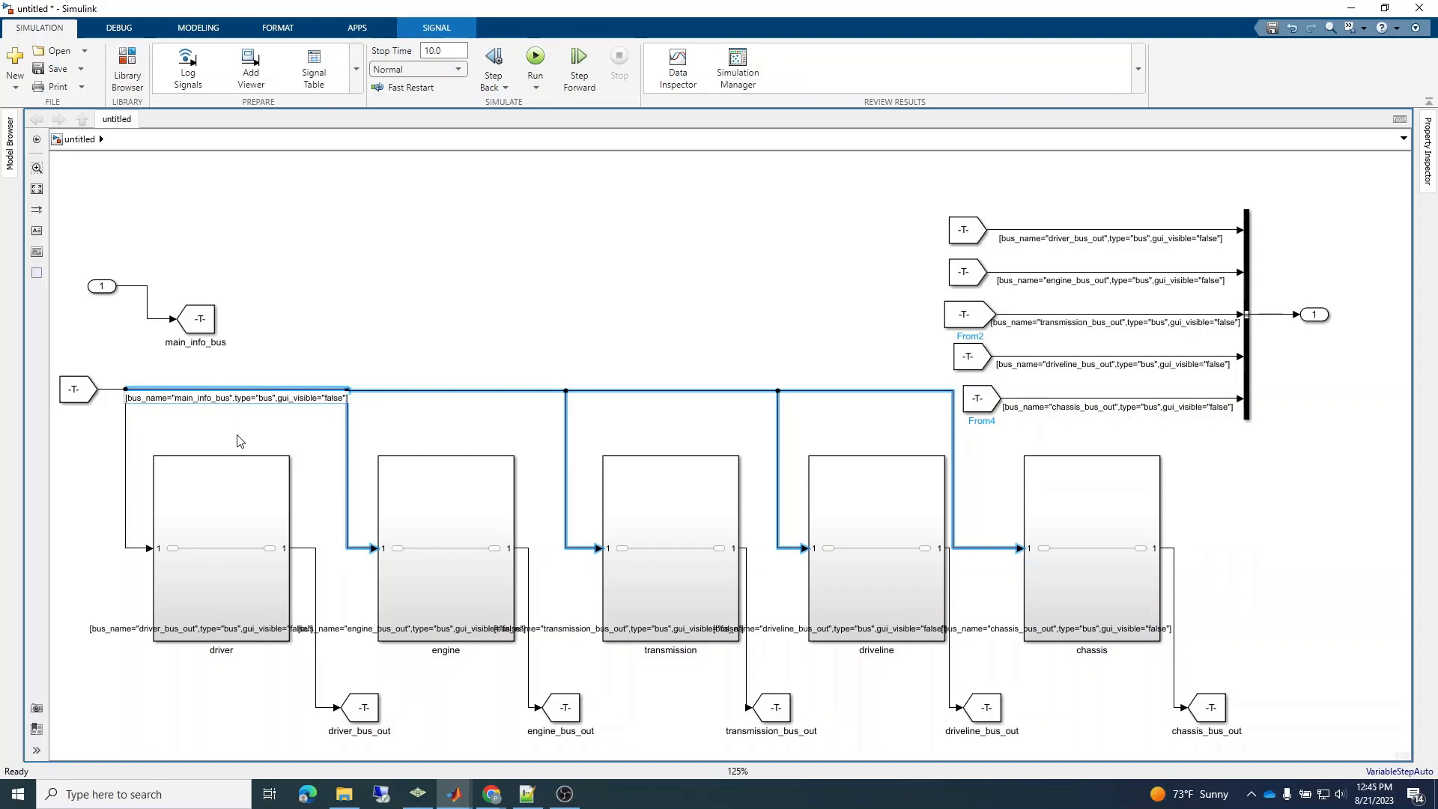
text(+)
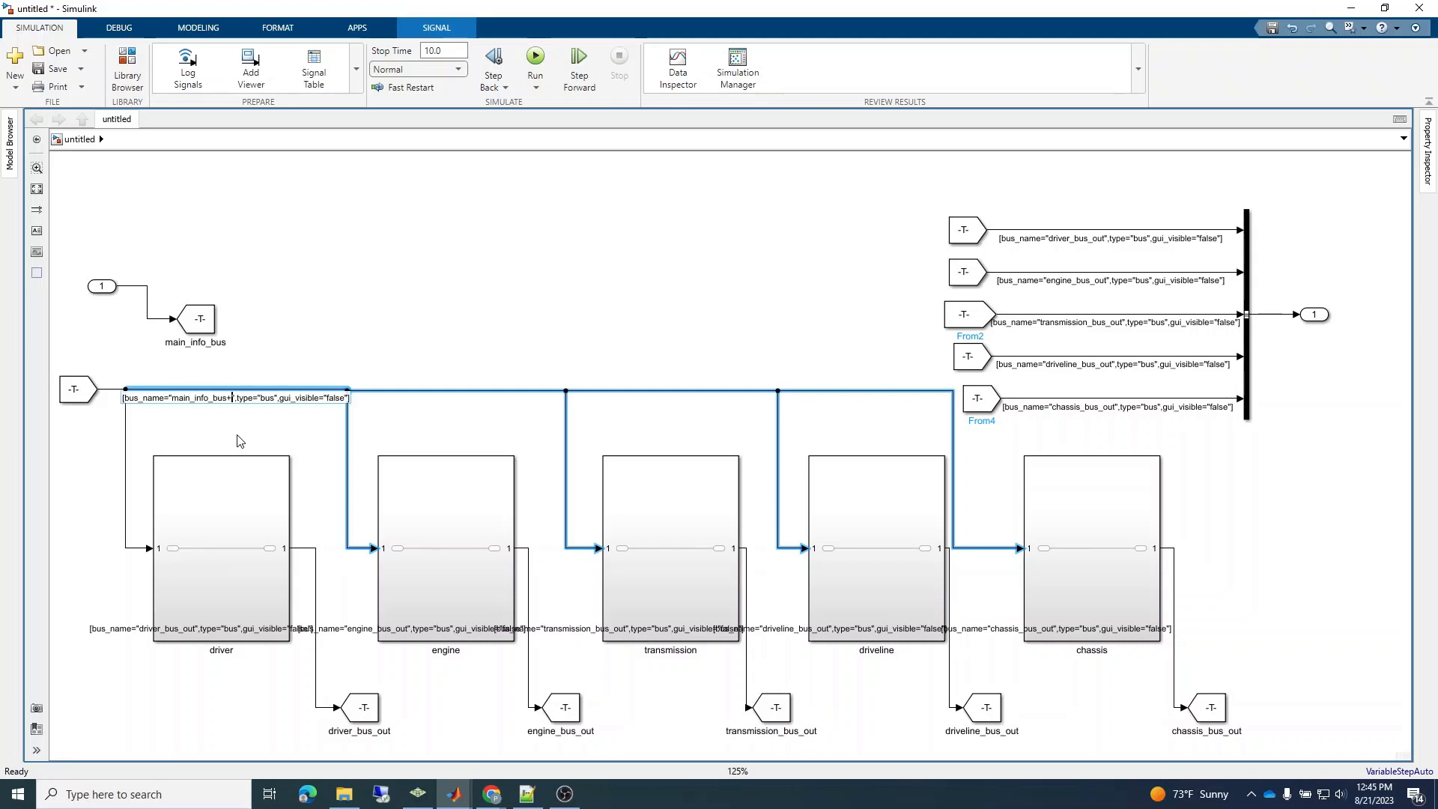
key(BackSpace)
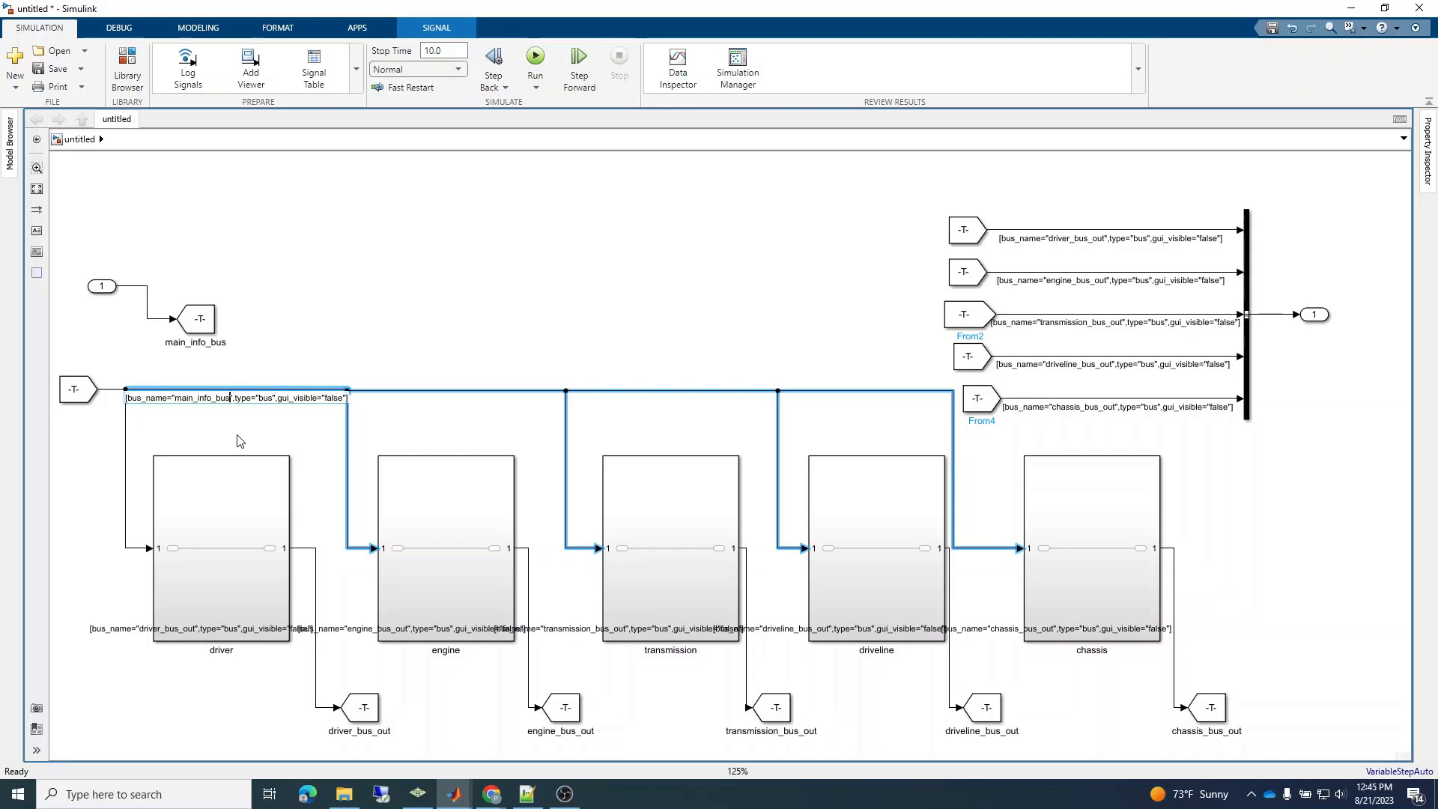
click(262, 357)
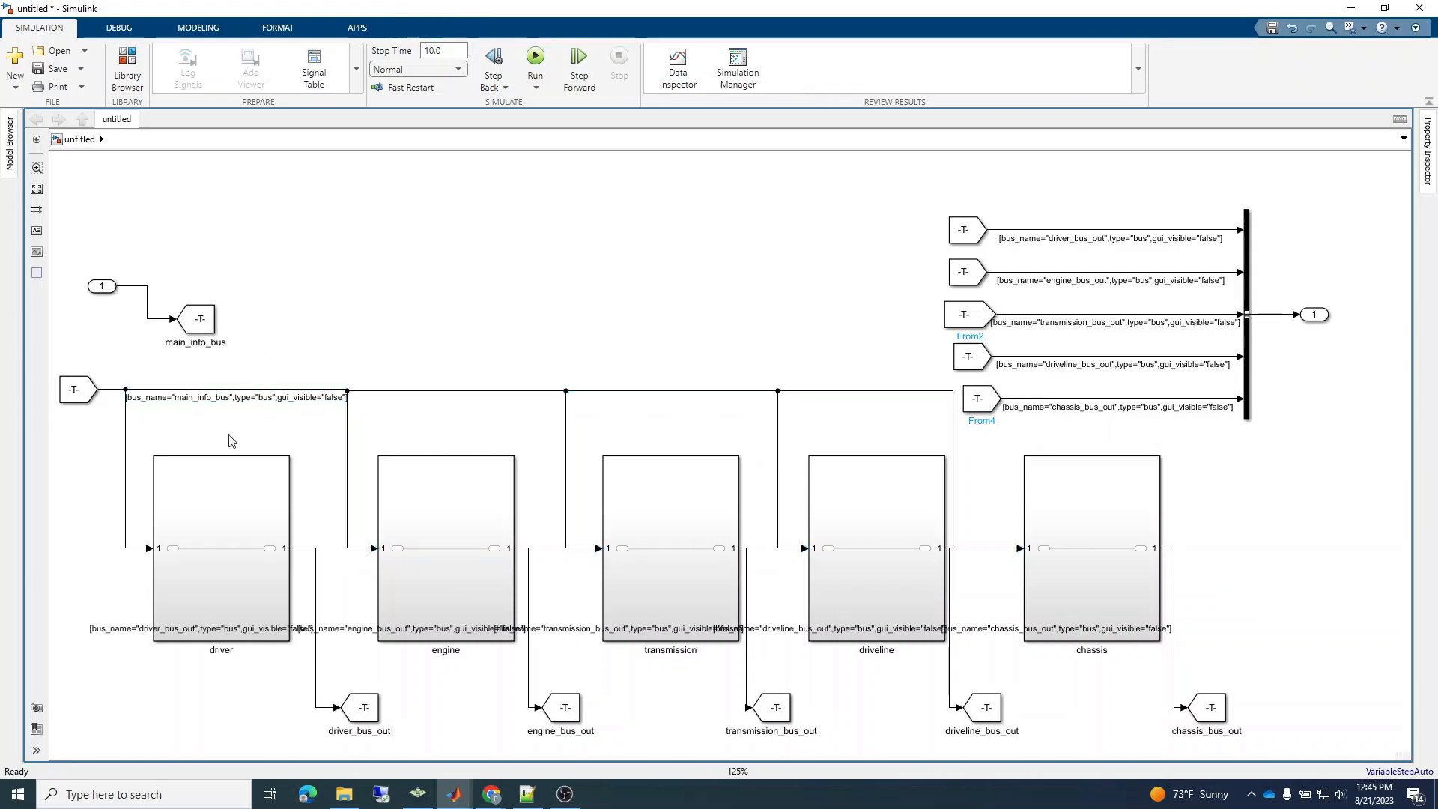
Move the main_info_bus Goto block right, level with the Inport, and copy the main_info_bus label onto the line between them.
click(203, 341)
drag(202, 326, 340, 298)
double_click(261, 399)
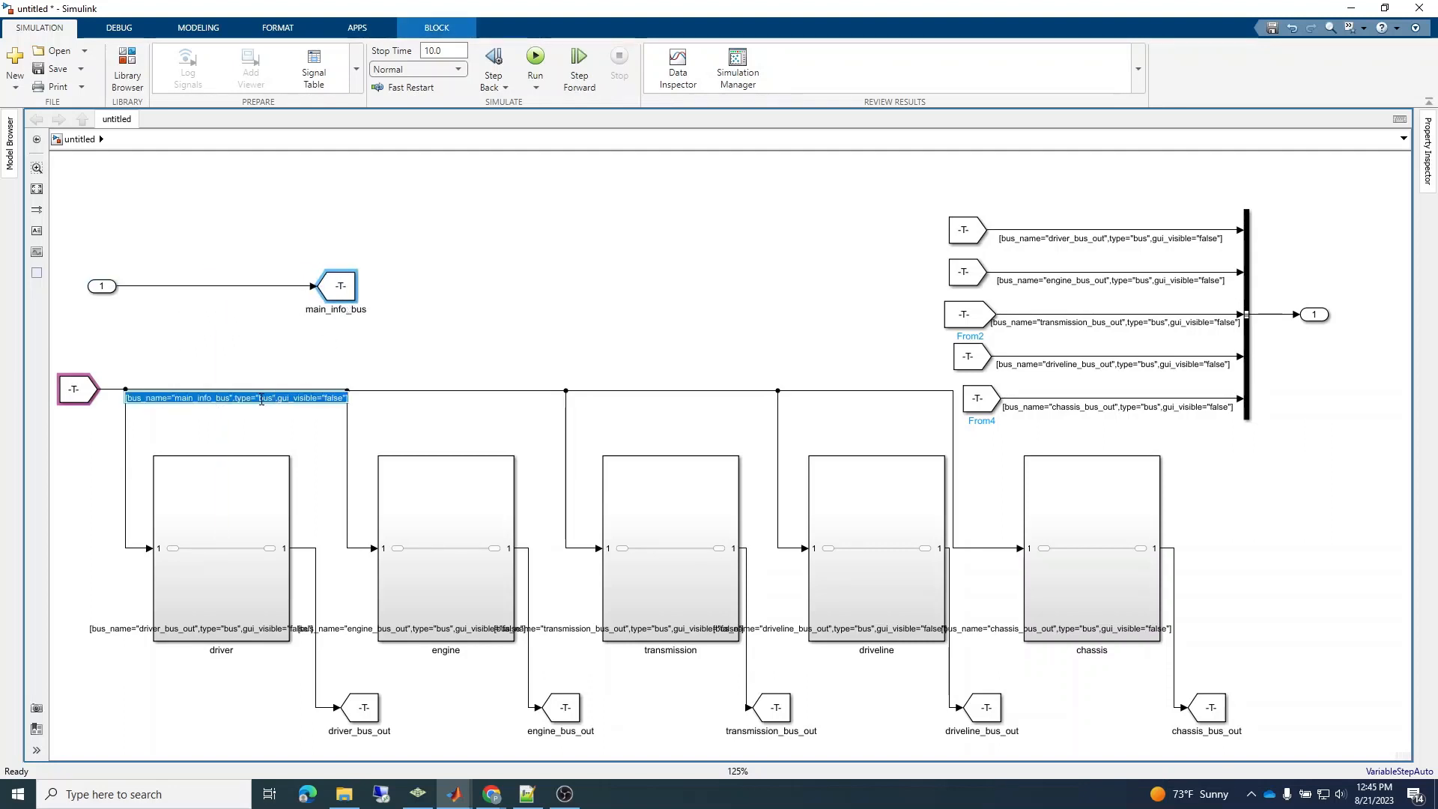
key(ctrl+c)
double_click(162, 286)
key(ctrl+v)
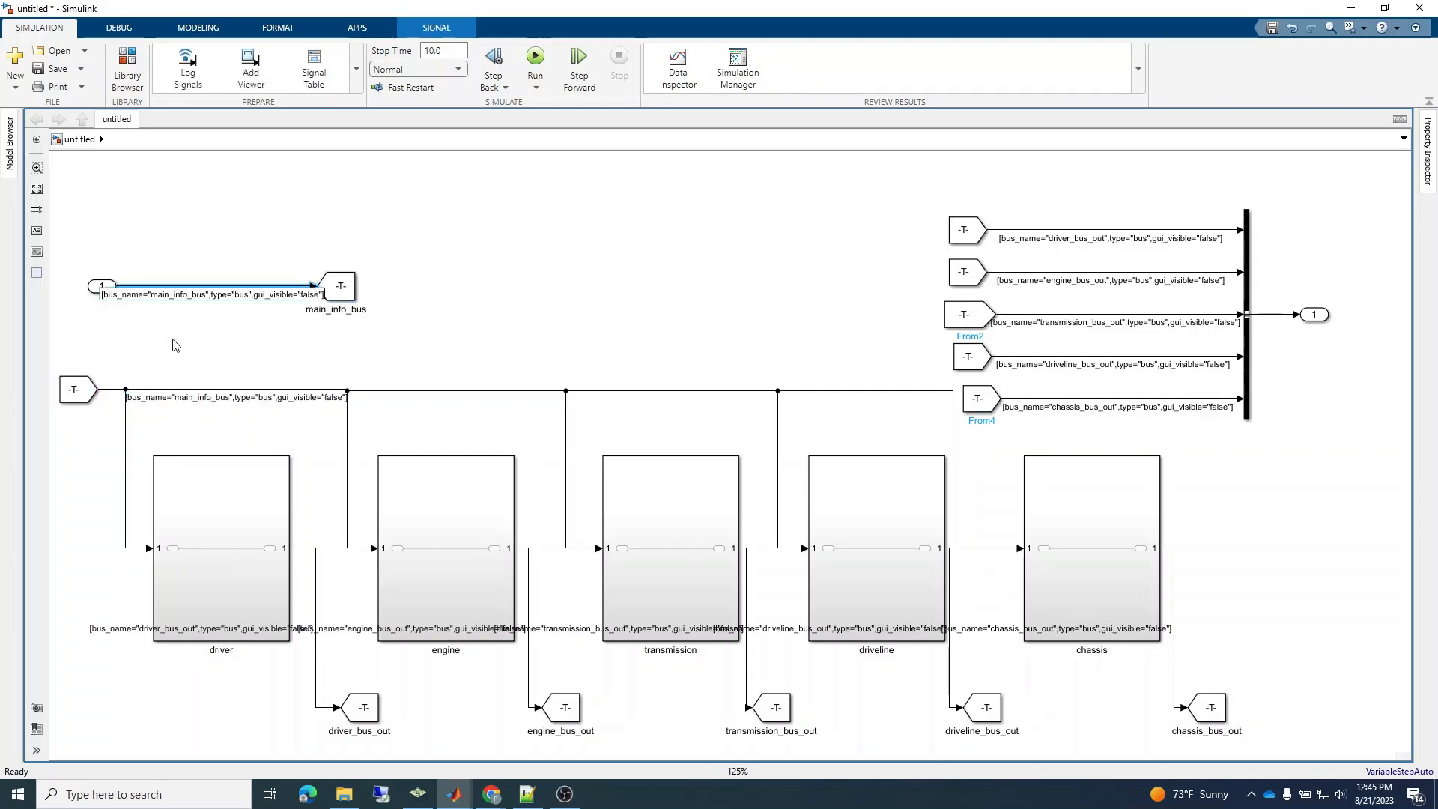
click(172, 349)
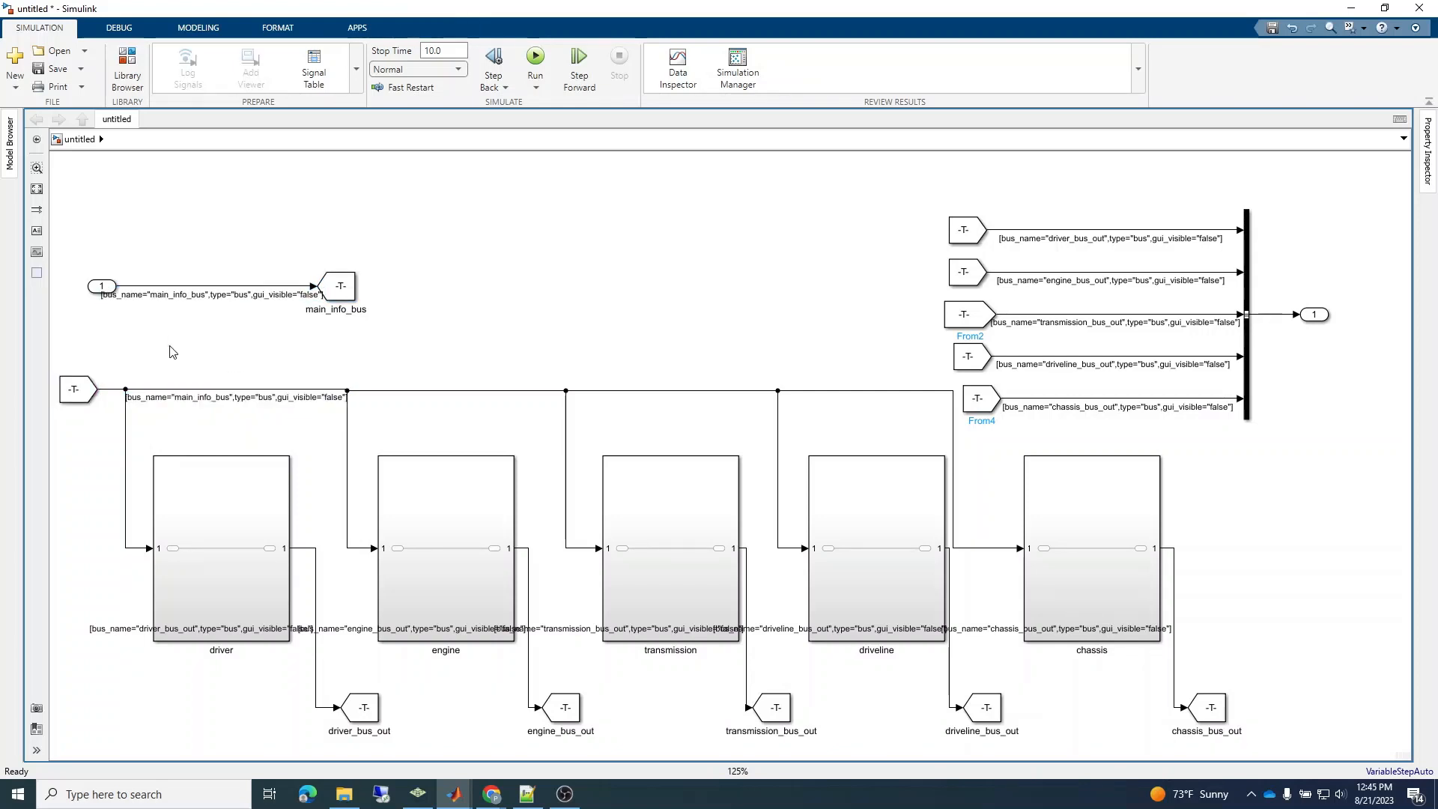
Examine the signal labels and connections across the whole vehicle model.
scroll(170, 346, up, 2)
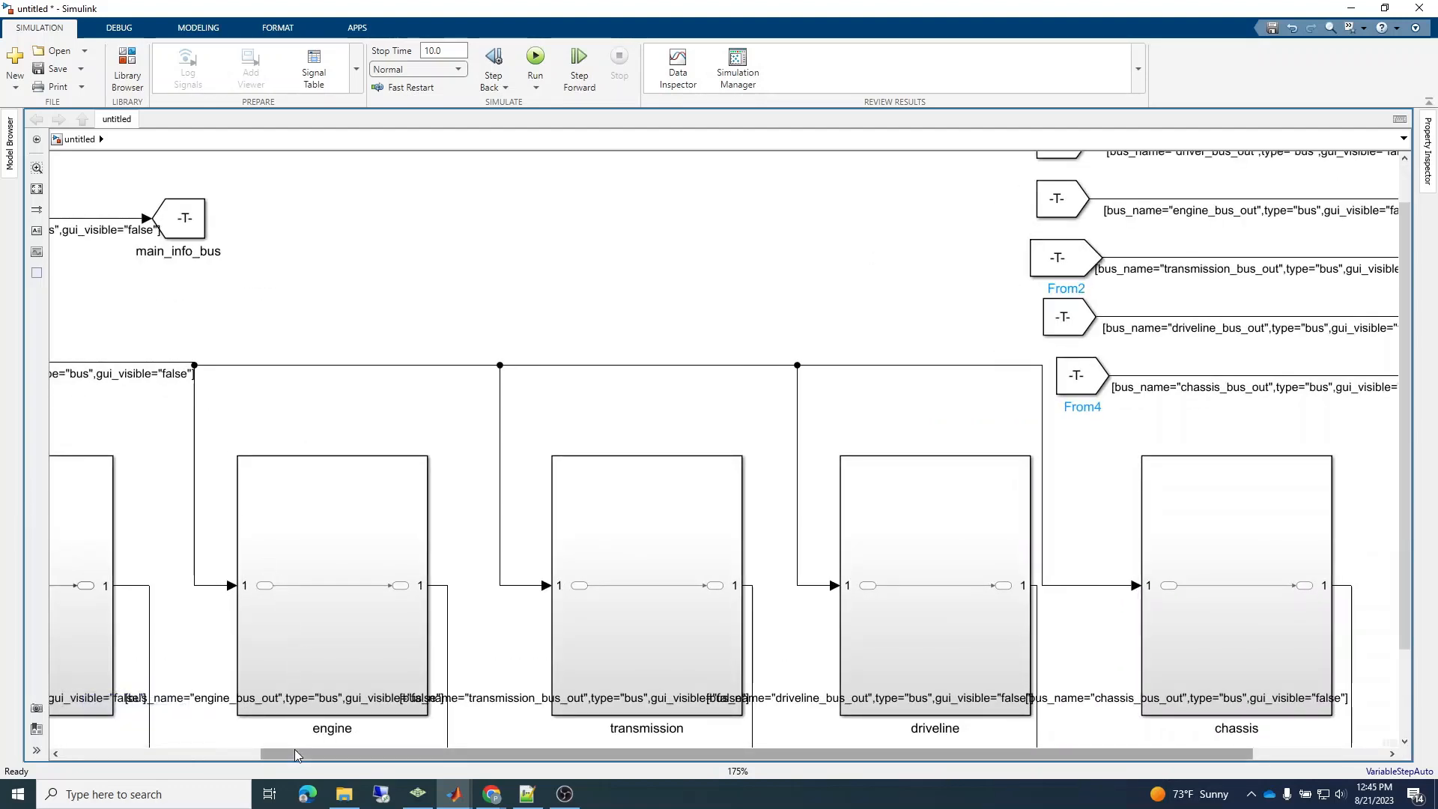
drag(294, 750, 112, 756)
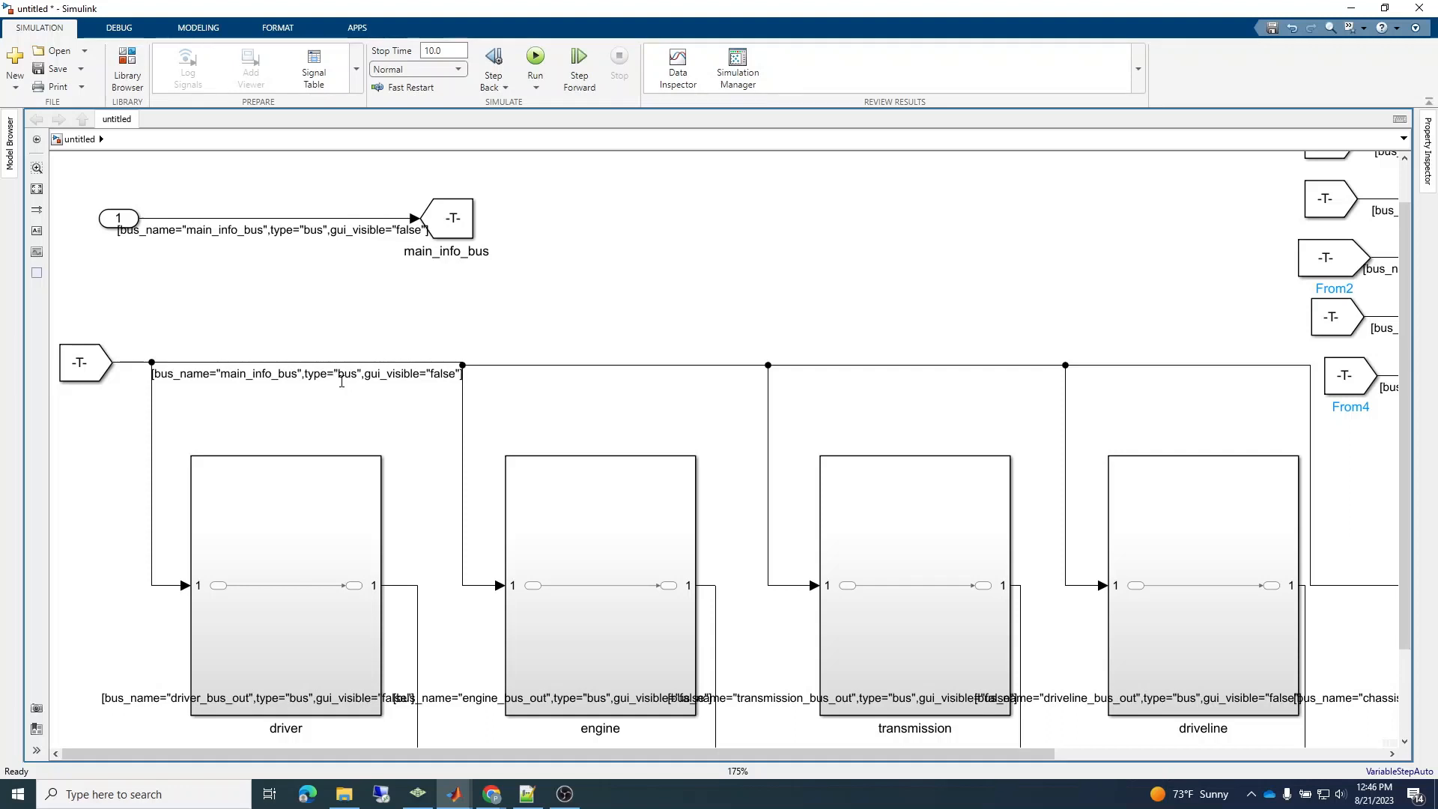
click(369, 494)
click(1325, 259)
click(612, 171)
click(571, 510)
scroll(775, 305, up, 2)
scroll(775, 306, down, 5)
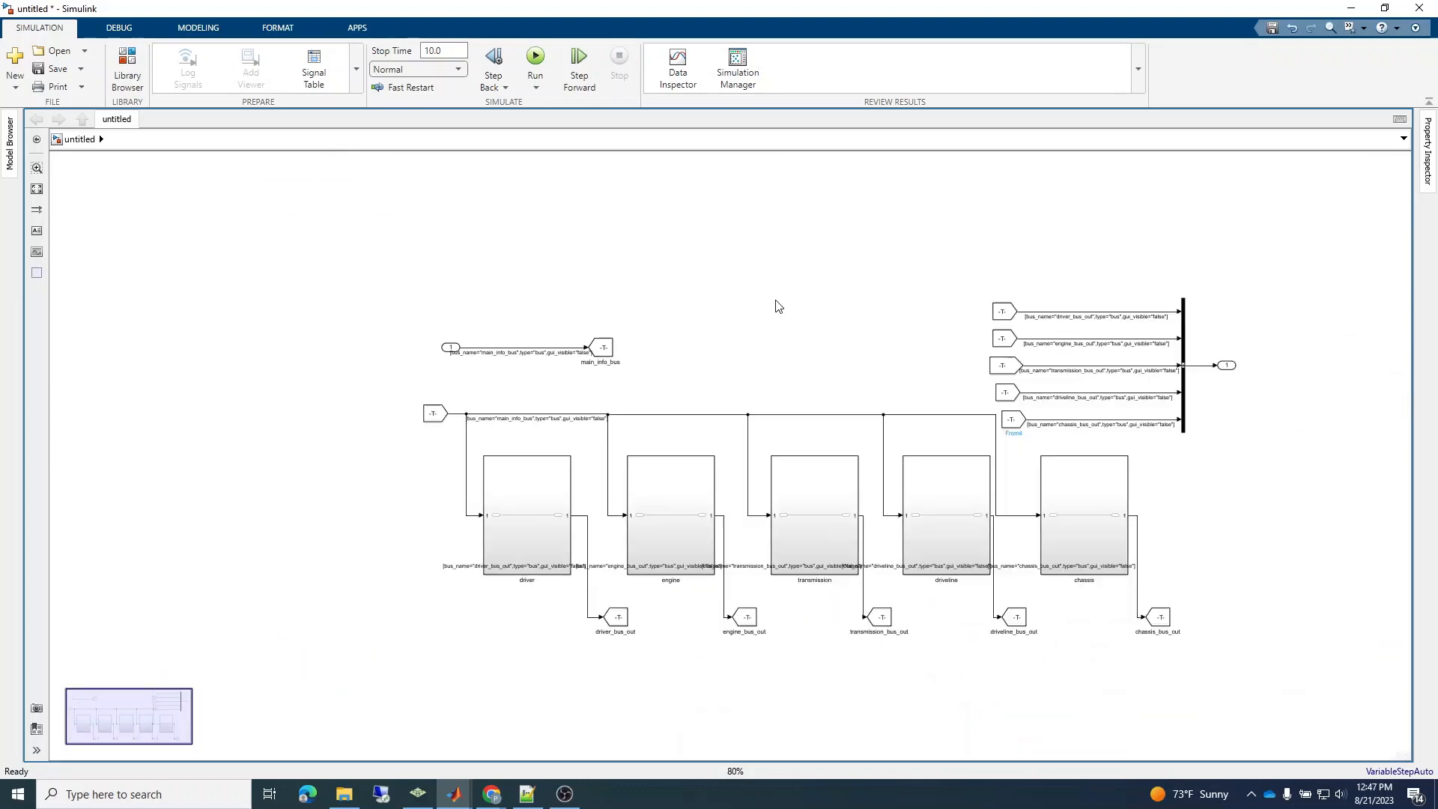
scroll(775, 306, up, 2)
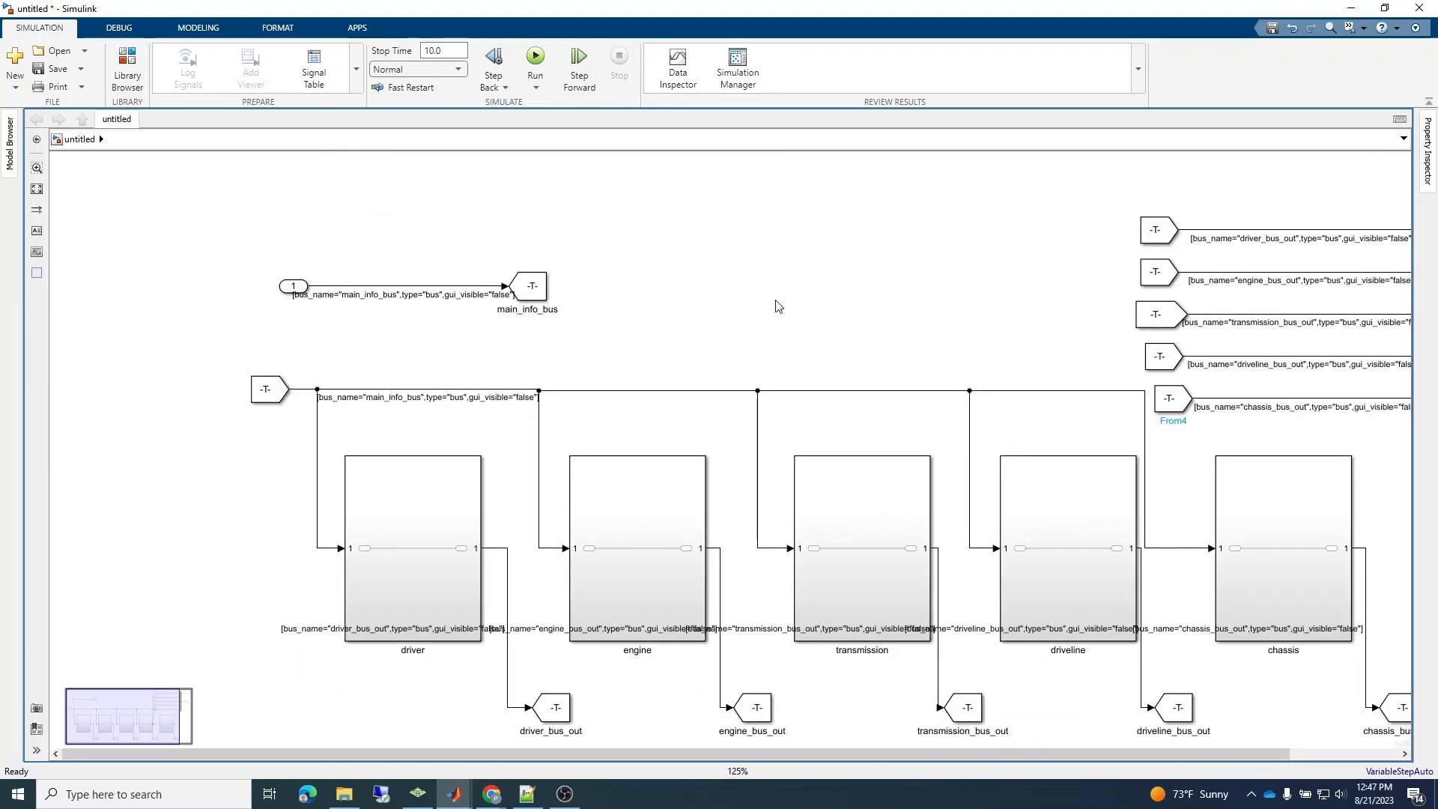
drag(515, 758, 669, 764)
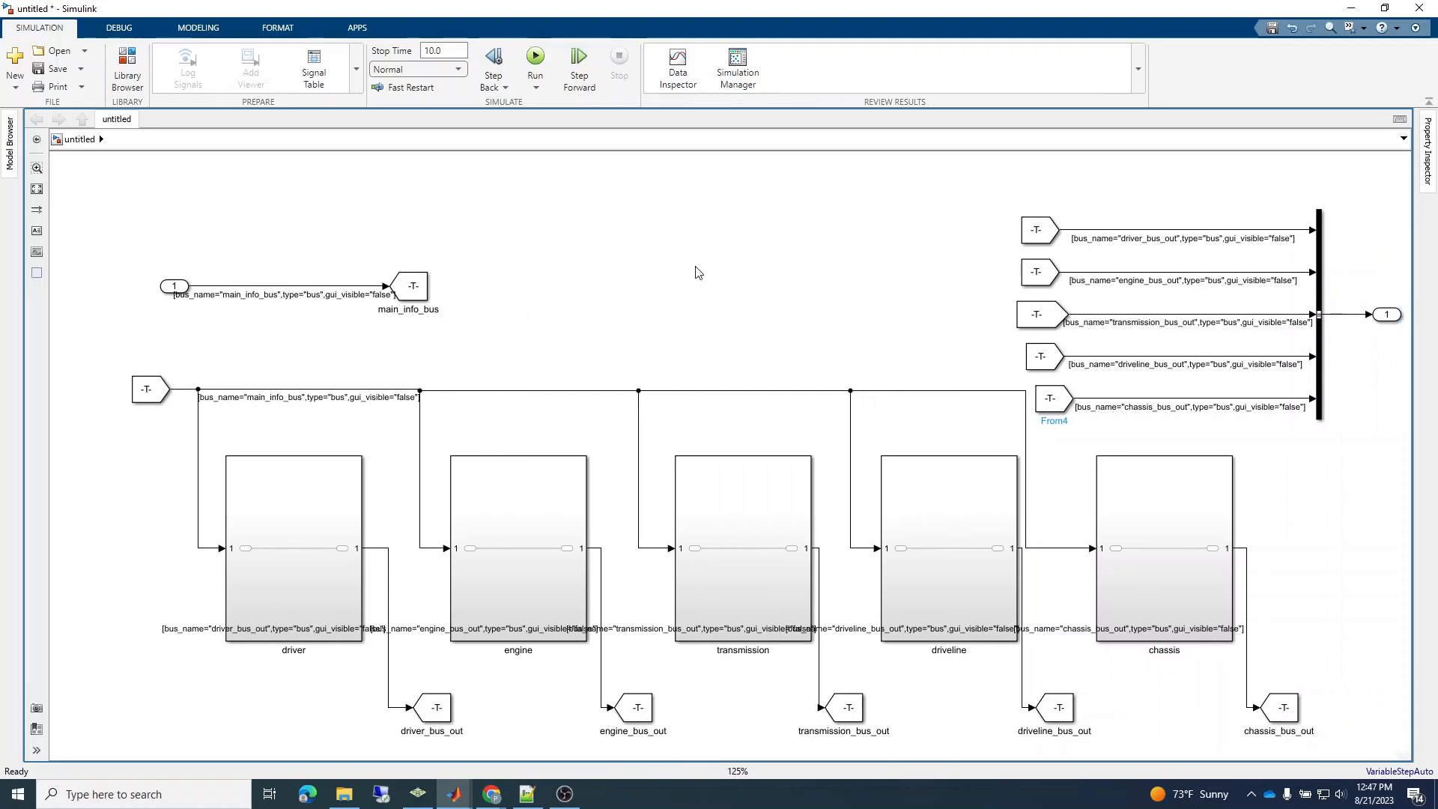